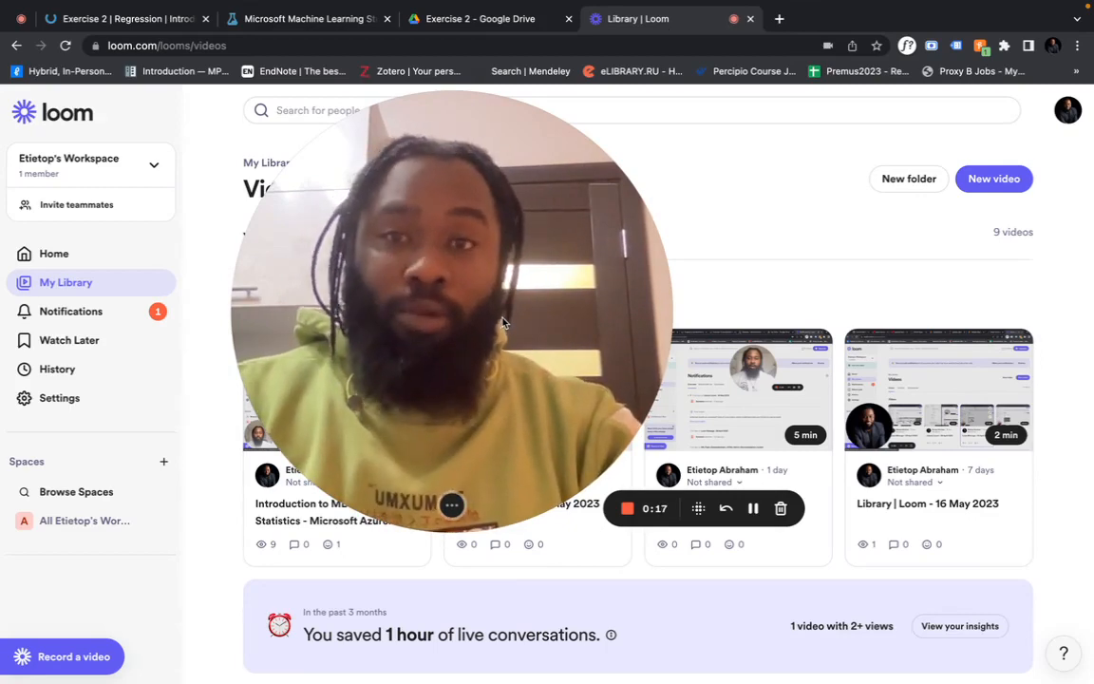
Bring up the Exercise 2 | Regression course page and move the Loom webcam bubble aside, shrinking it
left_click(164, 27)
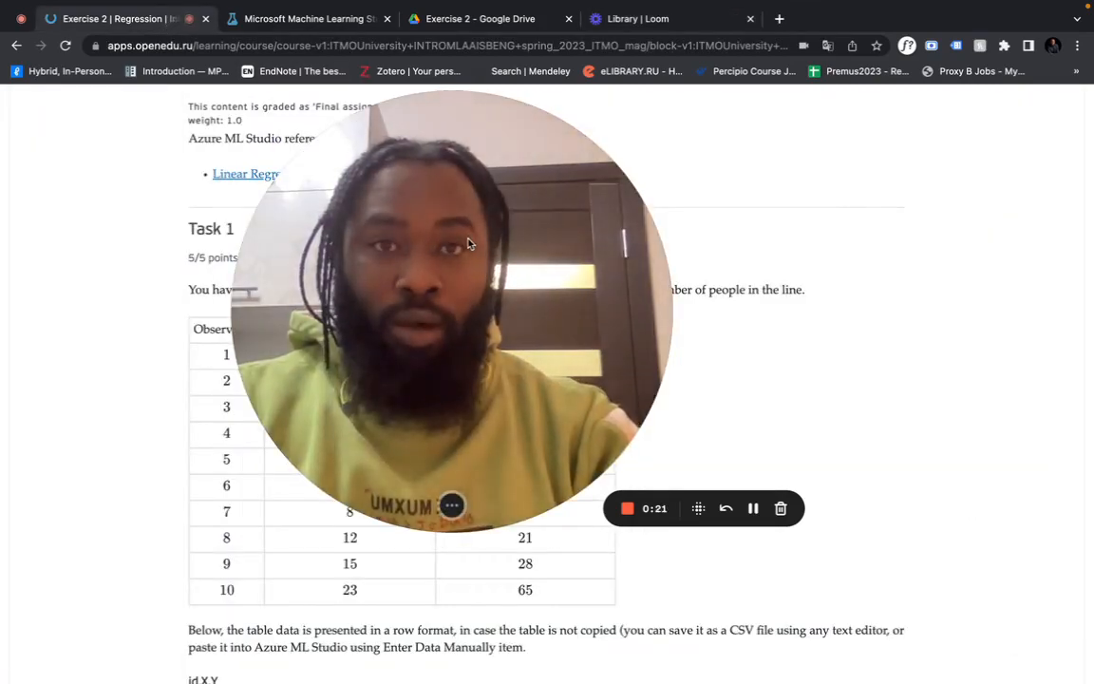
left_click_drag(468, 245, 848, 247)
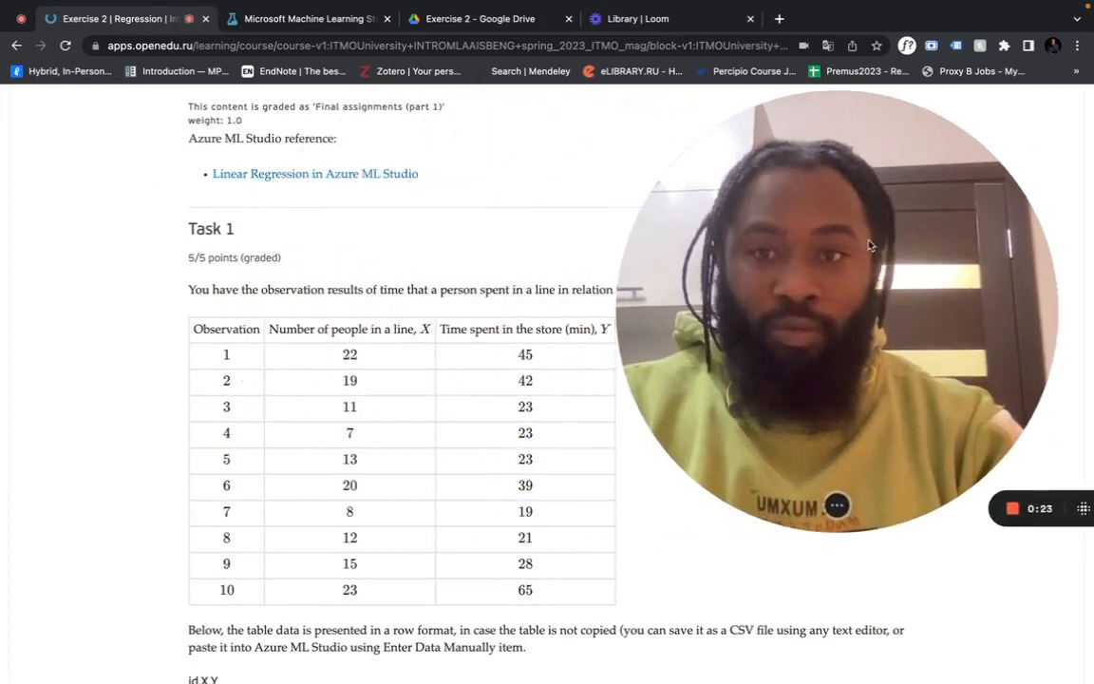
left_click_drag(793, 411, 622, 335)
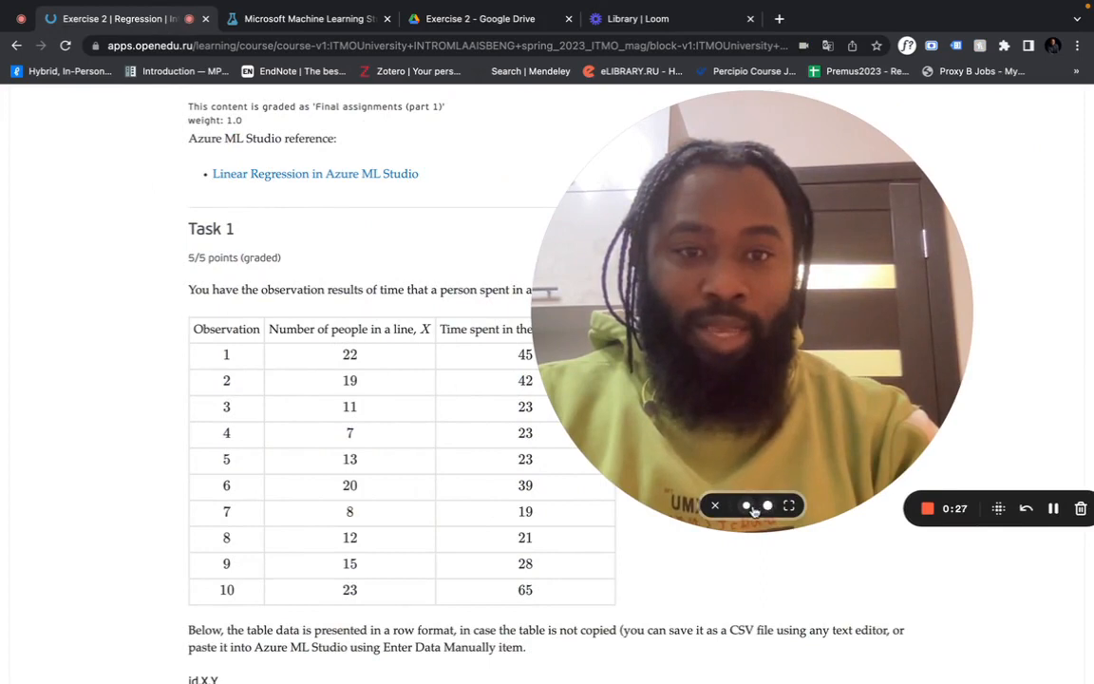
left_click(747, 505)
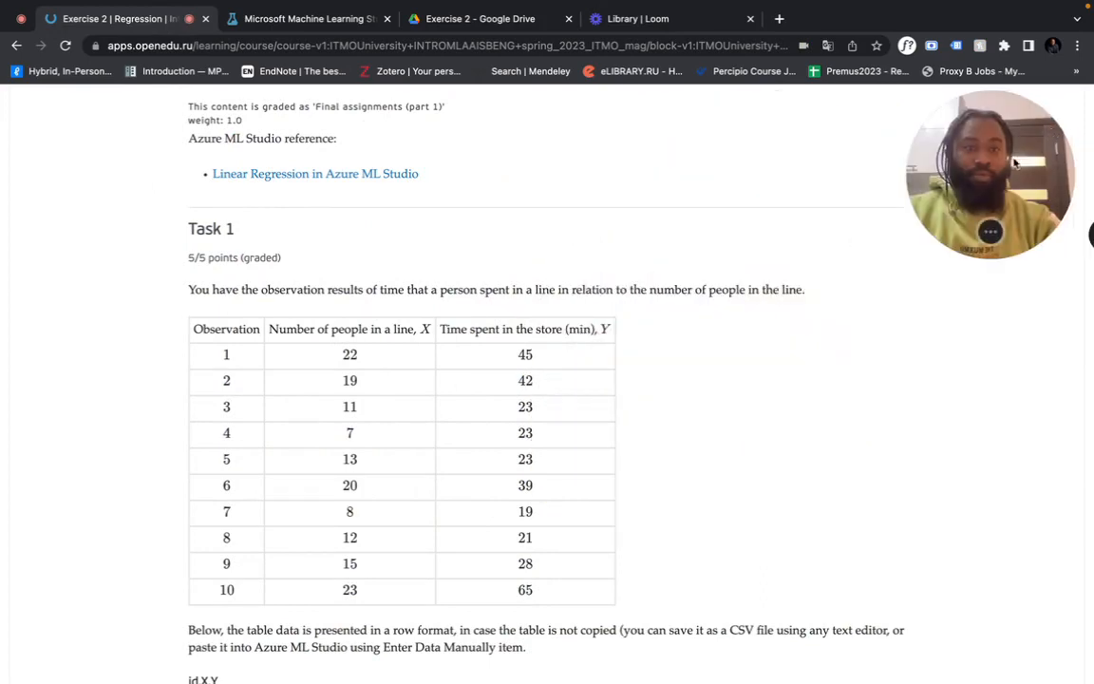
scroll(718, 373, "up", 4)
scroll(719, 373, "down", 5)
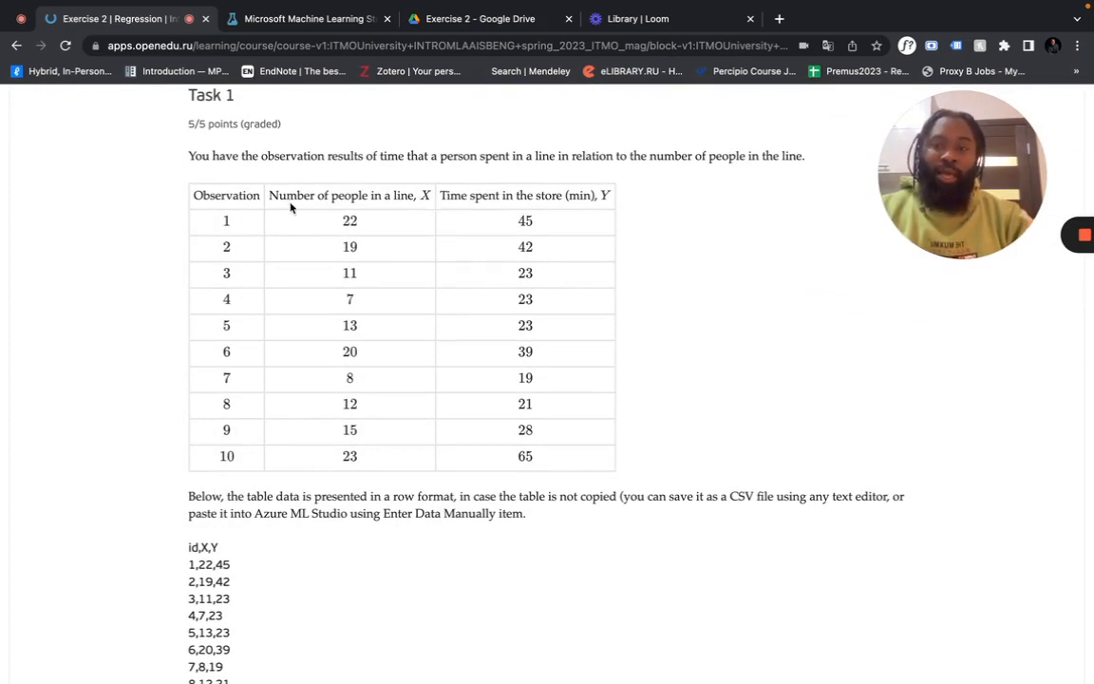
scroll(291, 207, "up", 1)
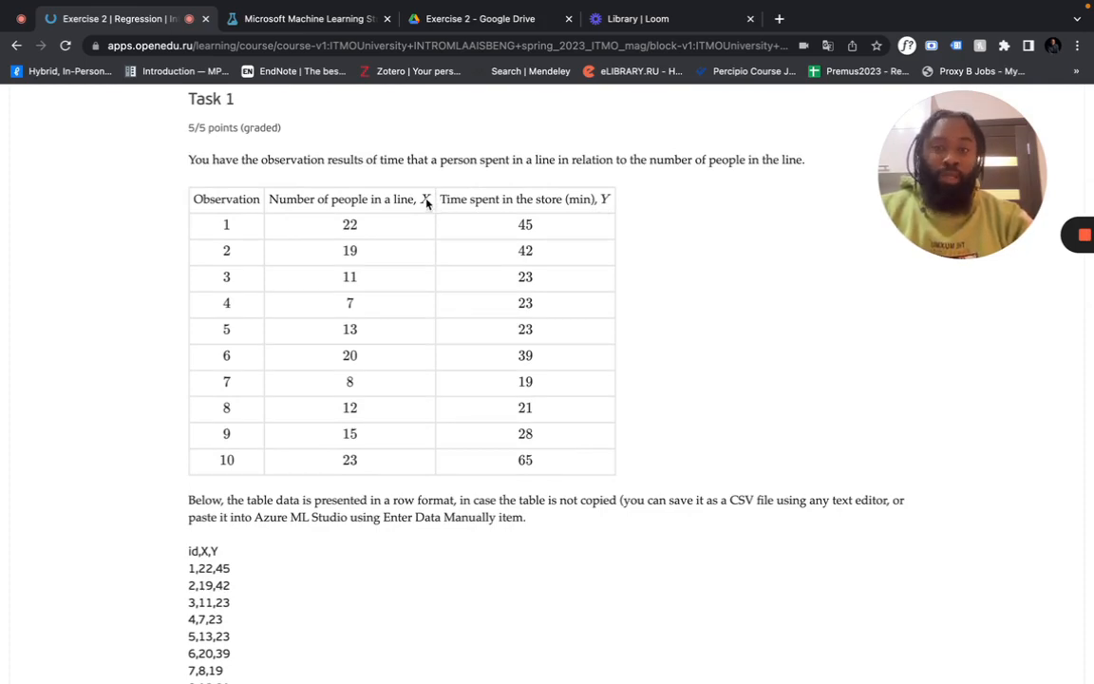
scroll(404, 435, "down", 12)
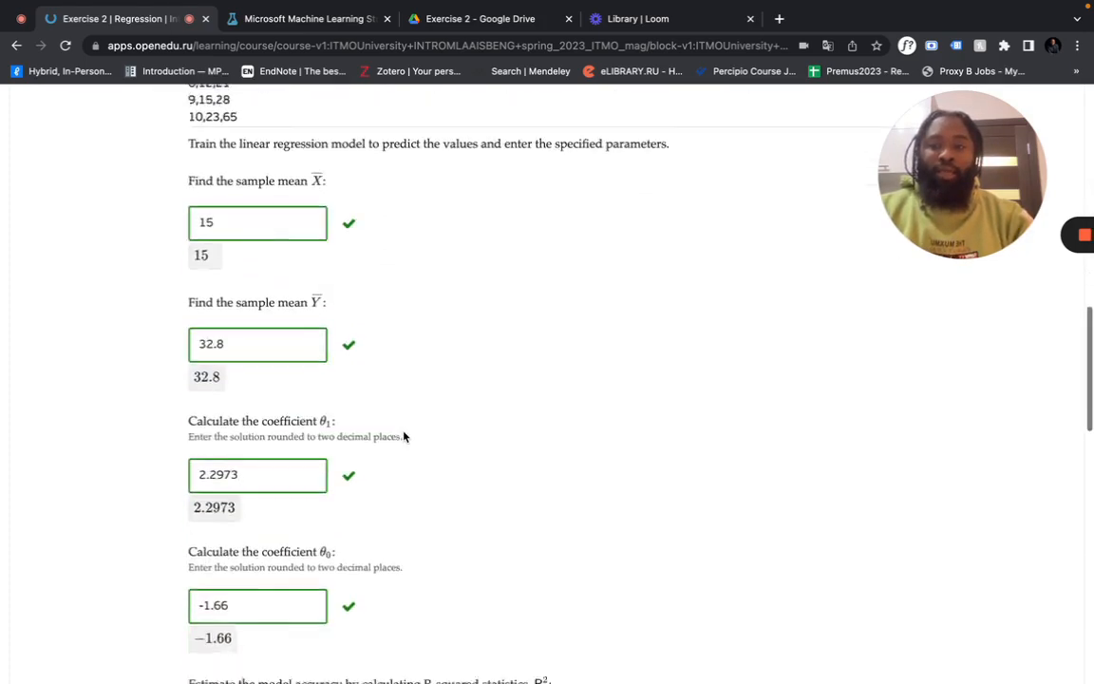
scroll(404, 436, "down", 3)
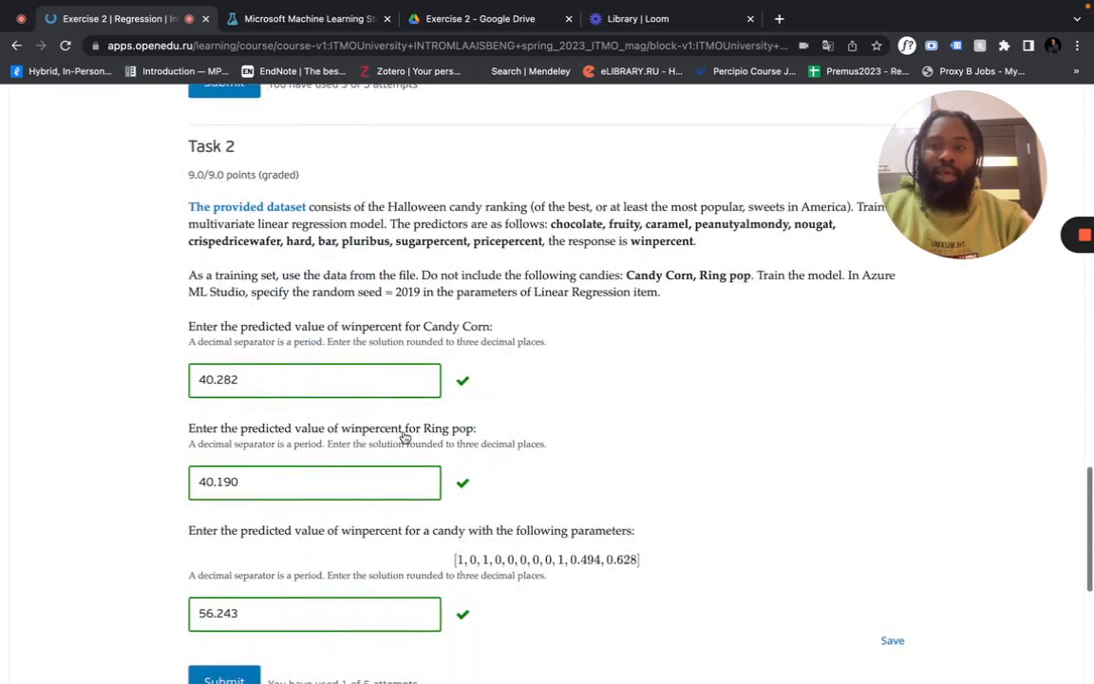
left_click_drag(1020, 194, 1040, 418)
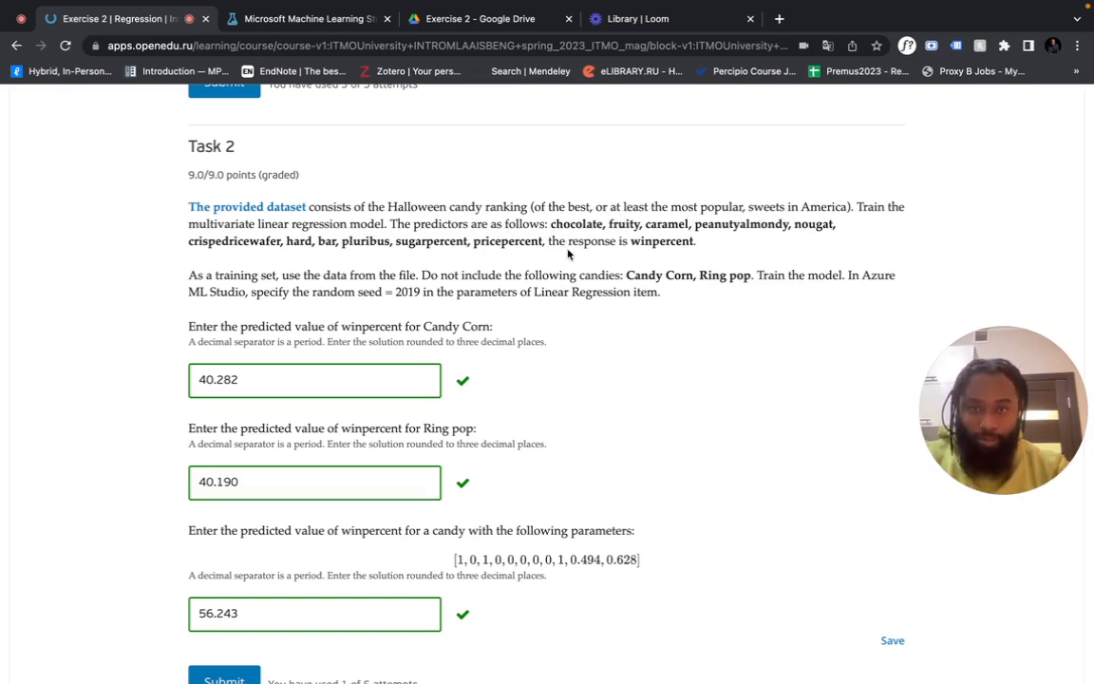
scroll(549, 334, "down", 2)
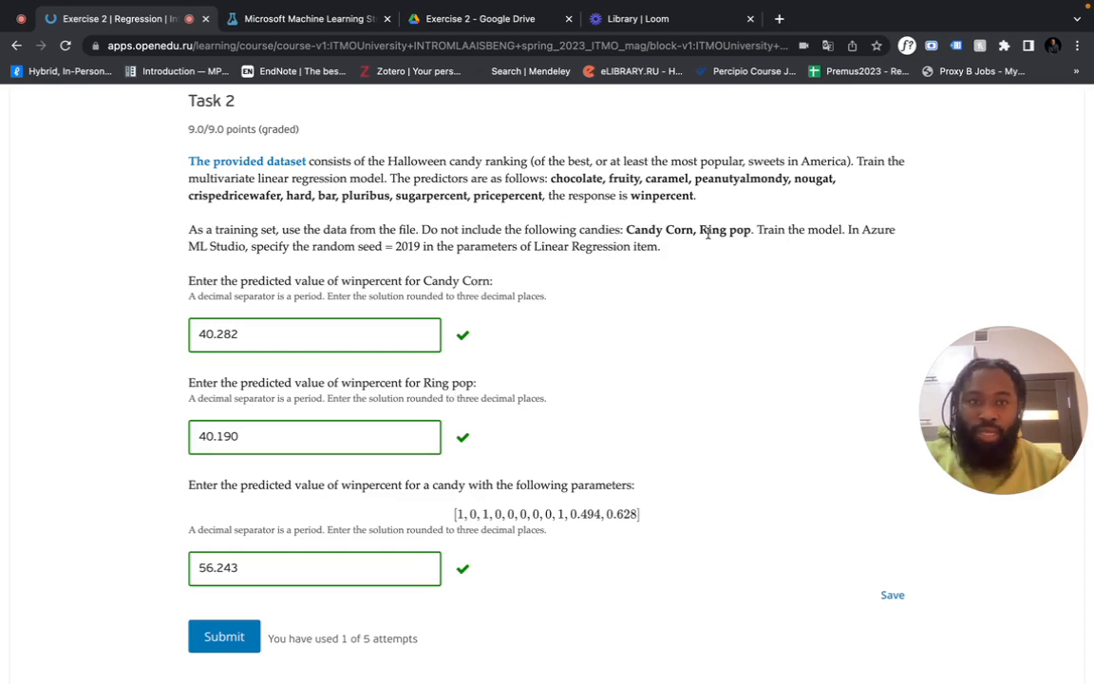
scroll(666, 338, "down", 3)
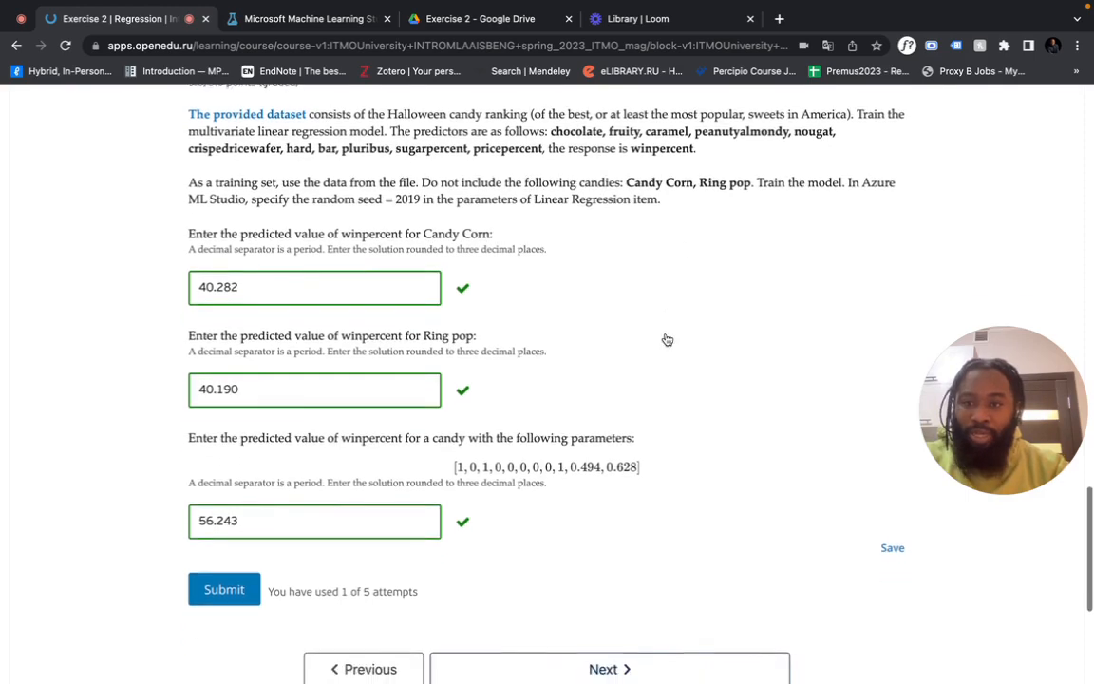
scroll(666, 338, "down", 2)
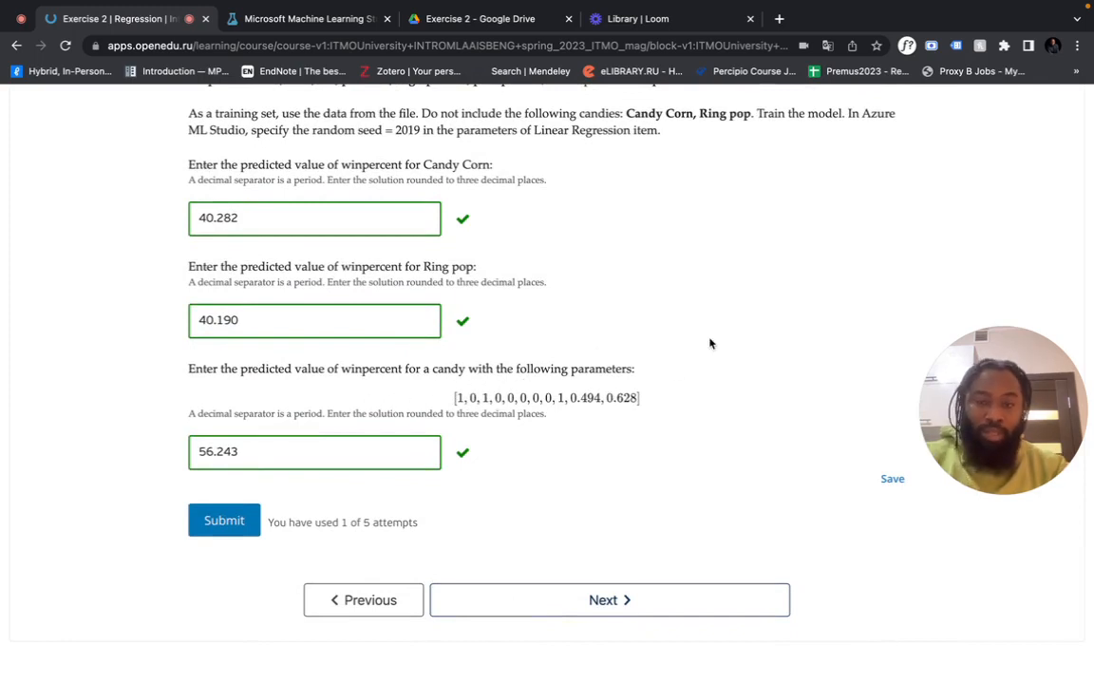
scroll(710, 342, "up", 3)
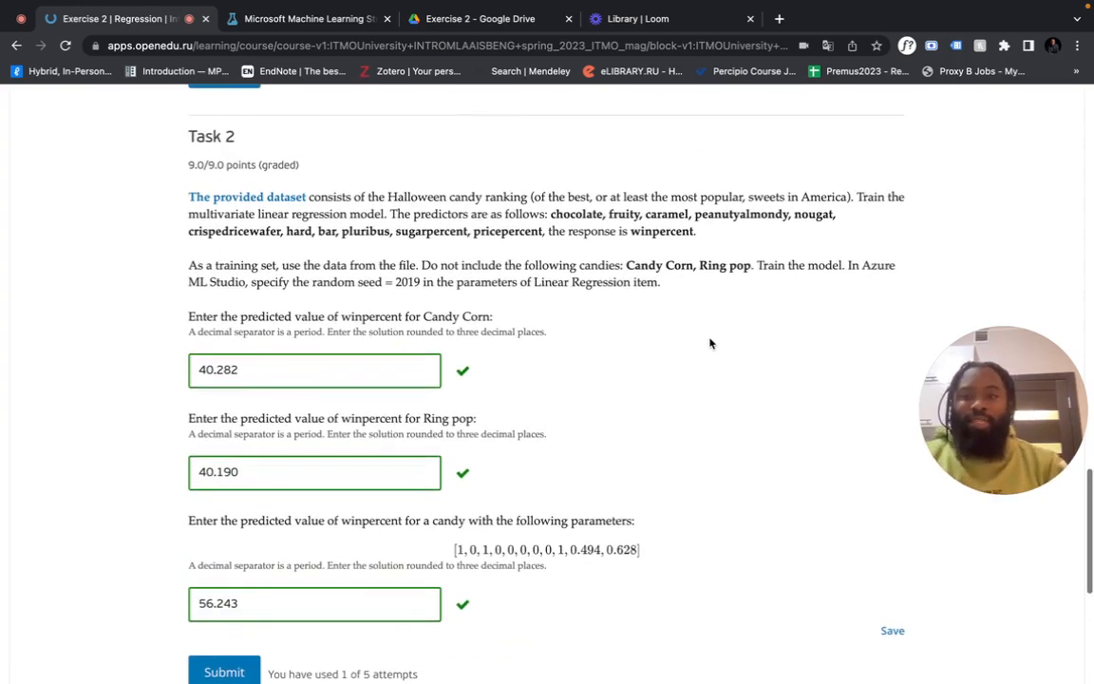
scroll(266, 228, "up", 1)
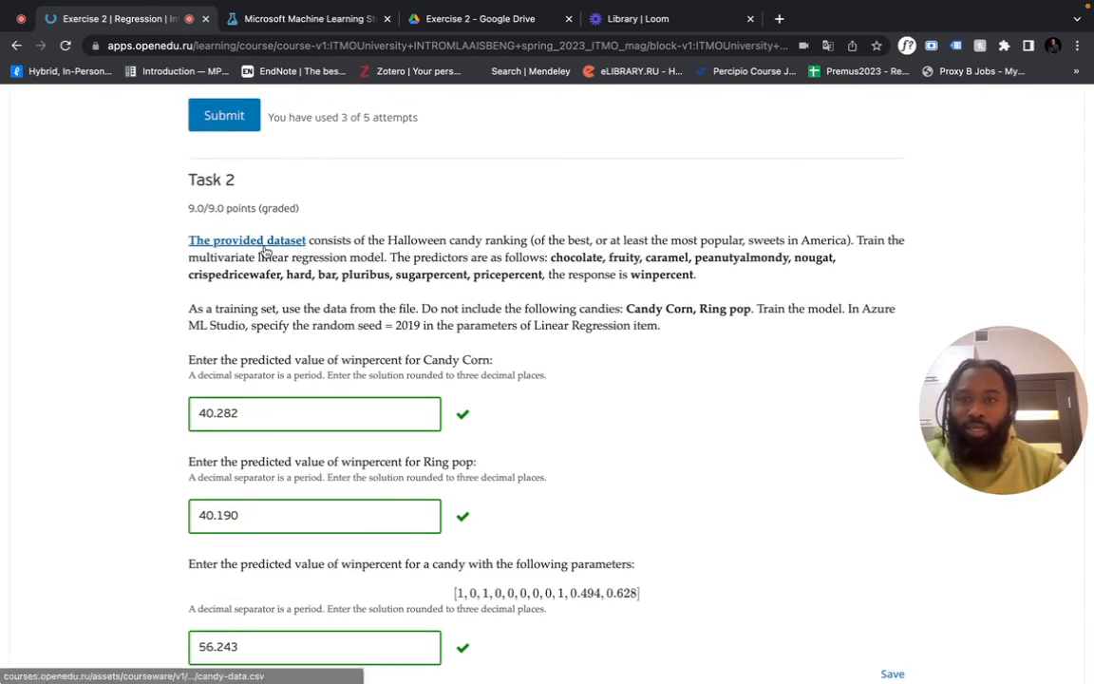
Download the candy dataset CSV and create an 'Exercise 2b' folder inside the Exercise 2 Drive folder
left_click(265, 243)
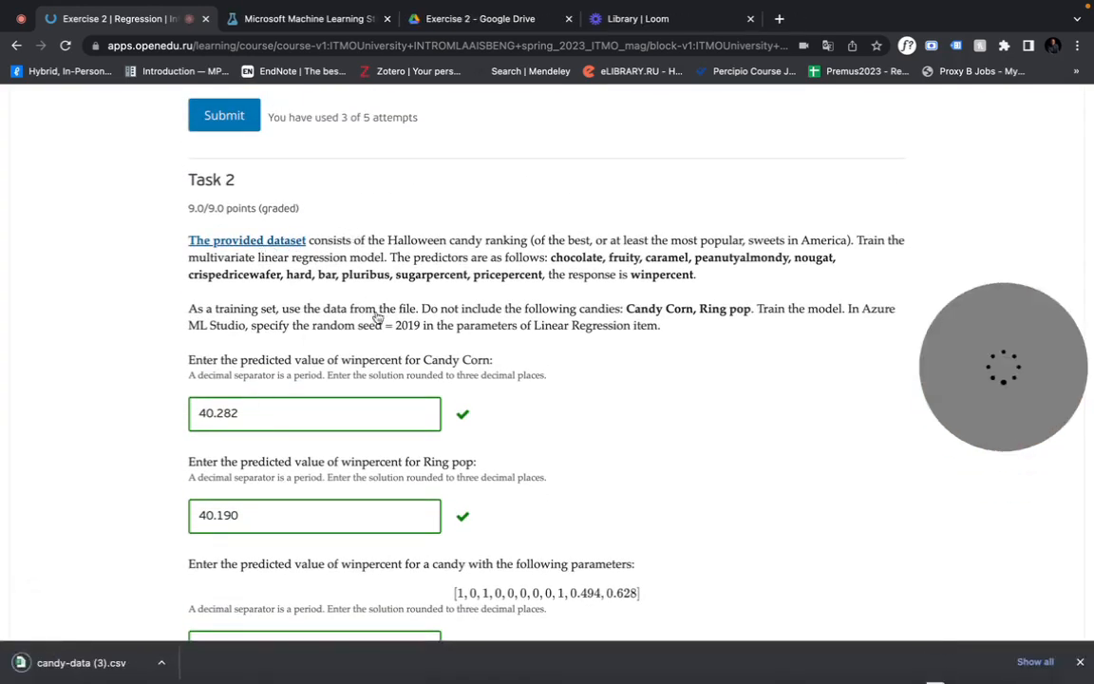
left_click(475, 21)
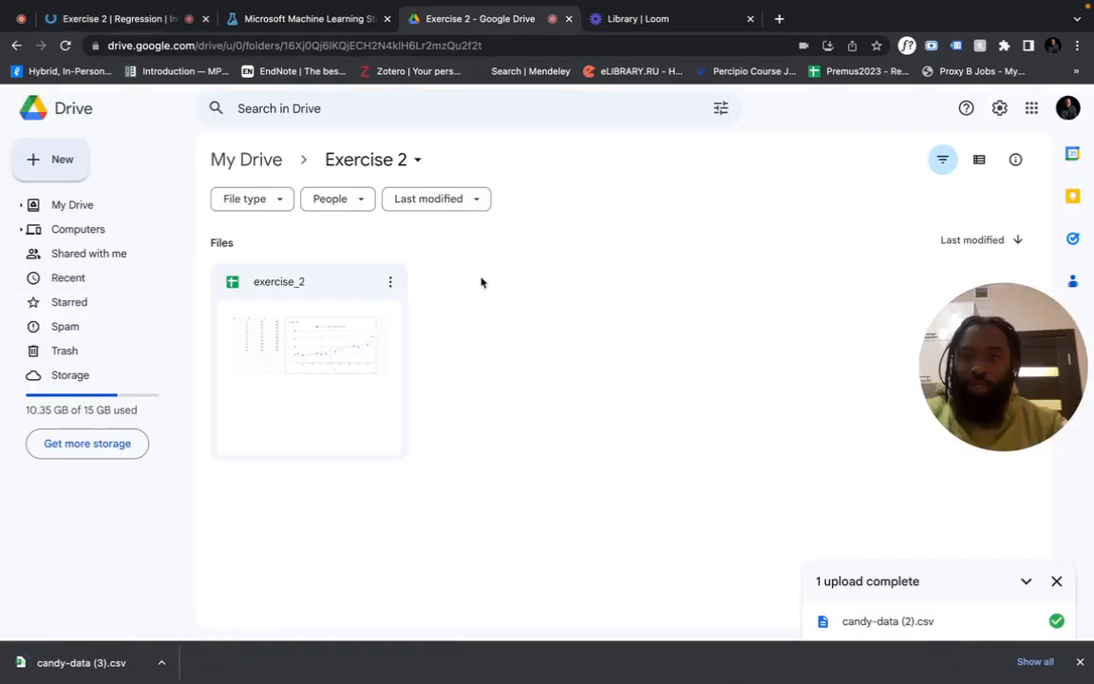
right_click(483, 337)
left_click(530, 359)
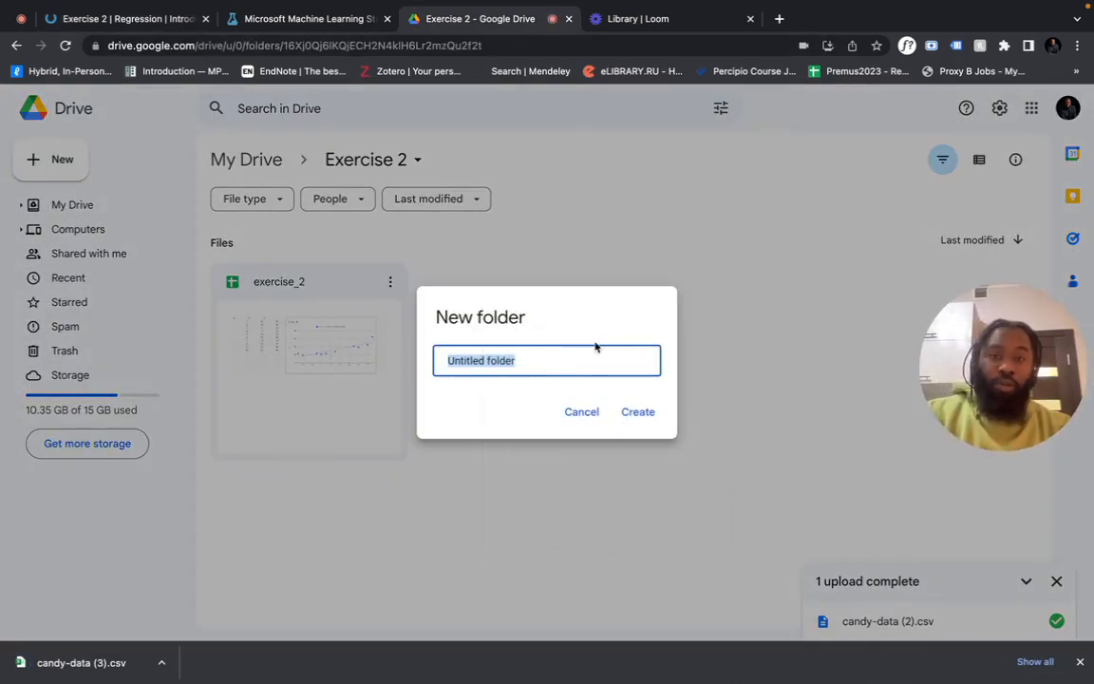
type("Exercise 2b")
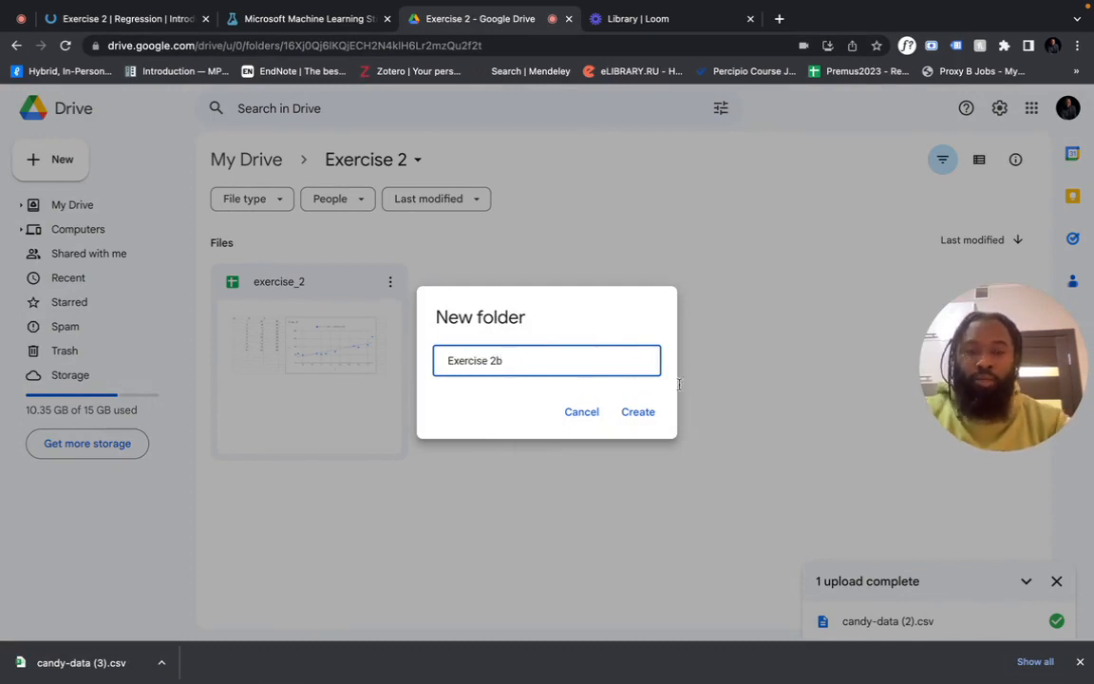
left_click(638, 416)
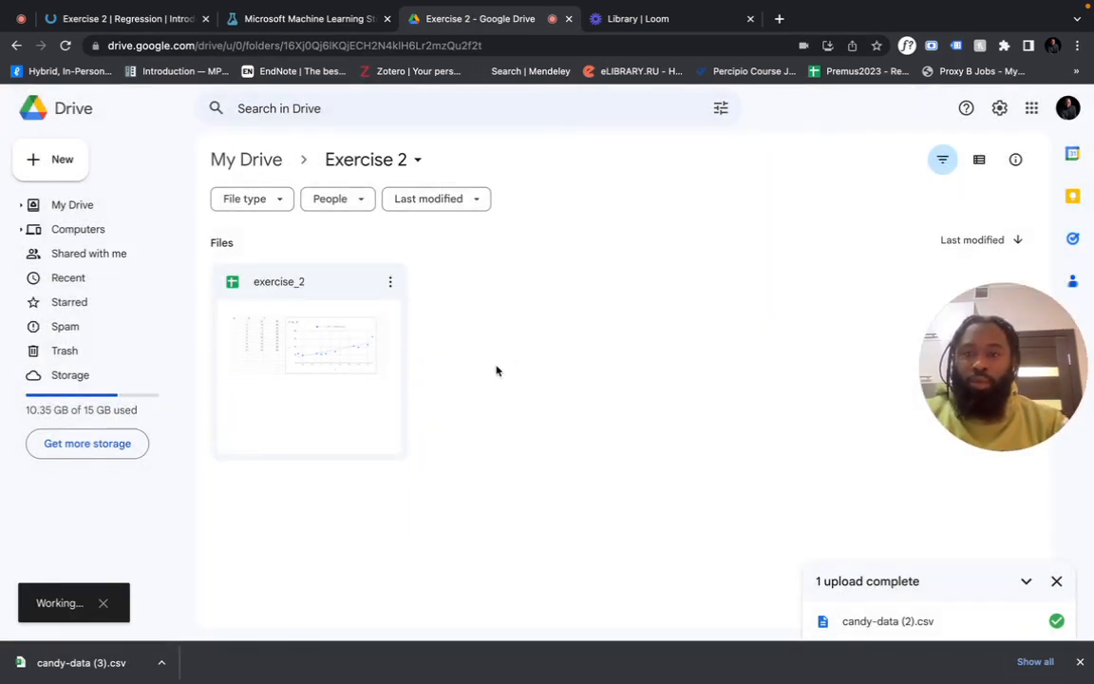
Upload candy-data (3).csv into the new Exercise 2b folder
double_click(357, 282)
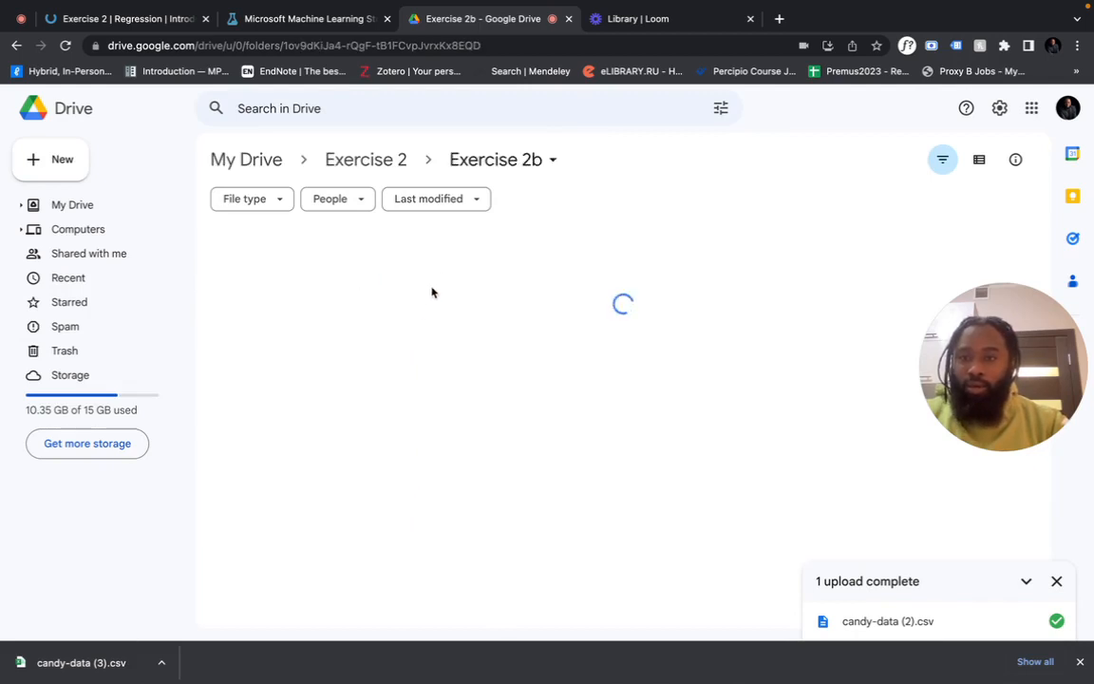
left_click(64, 161)
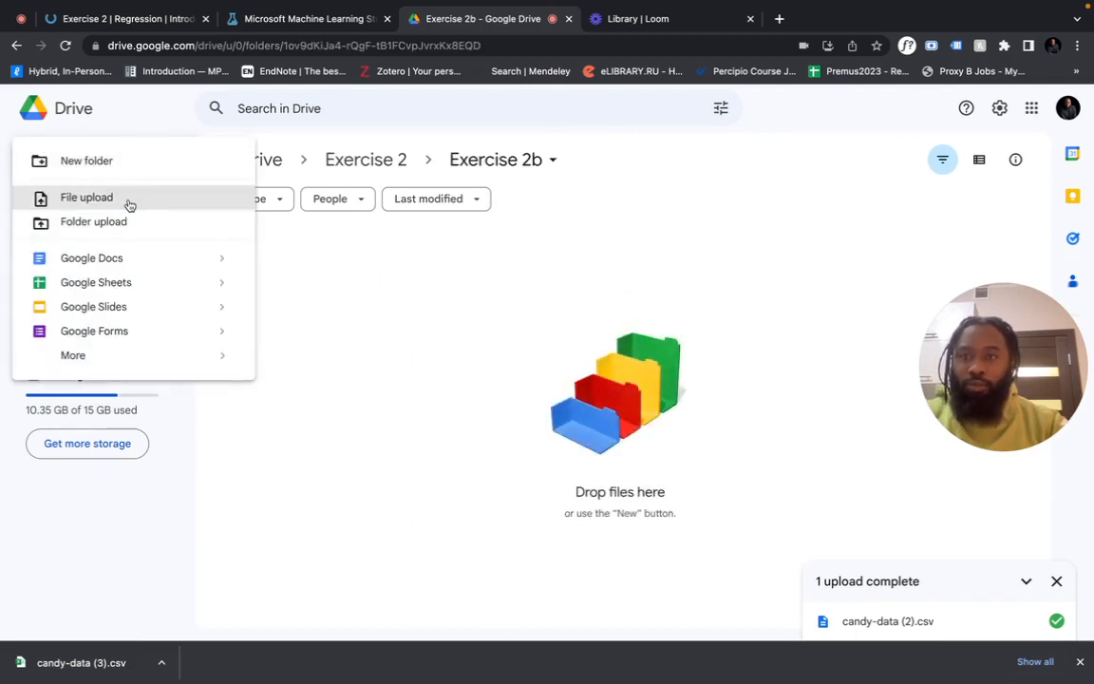
left_click(130, 205)
double_click(429, 252)
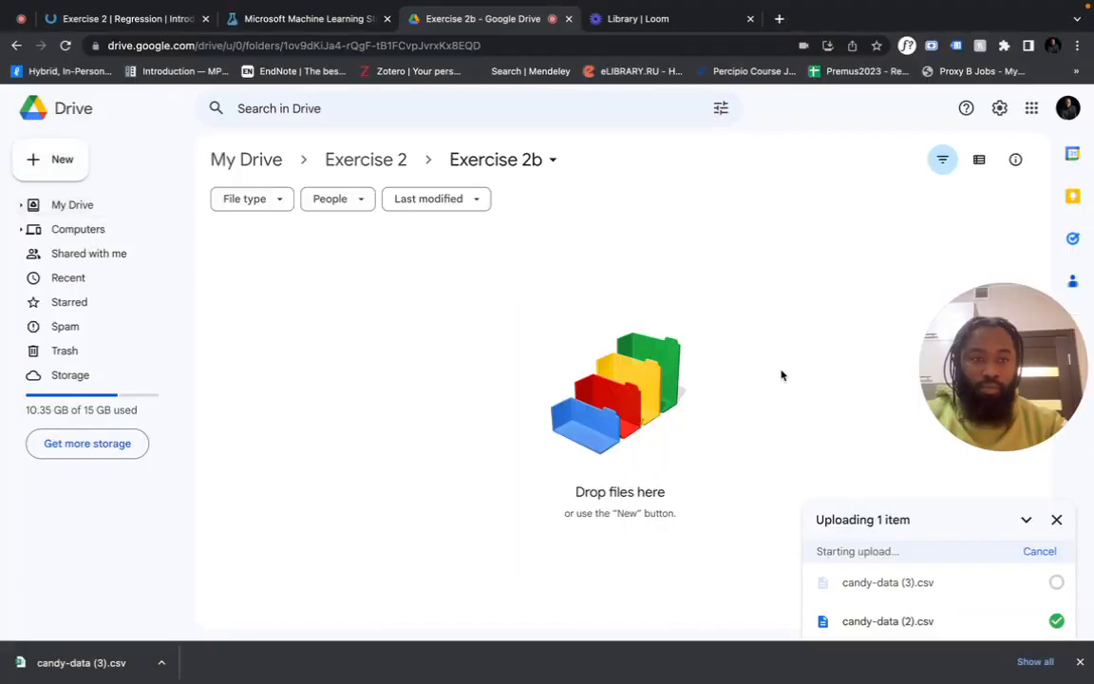
left_click_drag(995, 361, 955, 214)
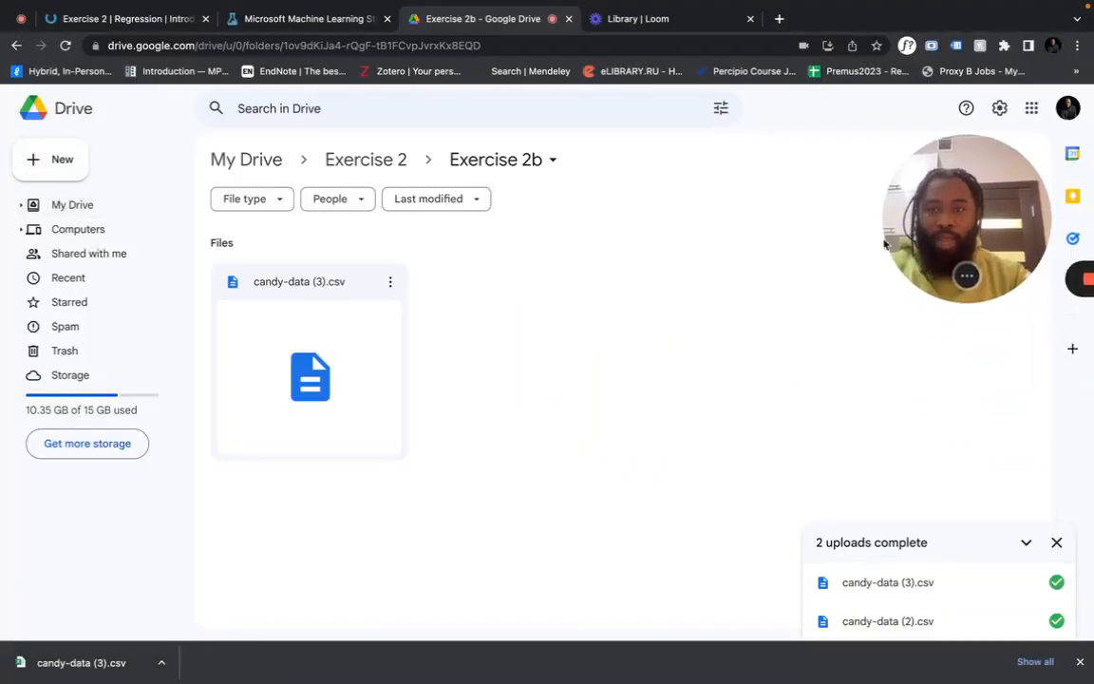
Open candy-data (3).csv in Google Sheets and title the spreadsheet 'exericse-2b-candy-data'
left_click(389, 281)
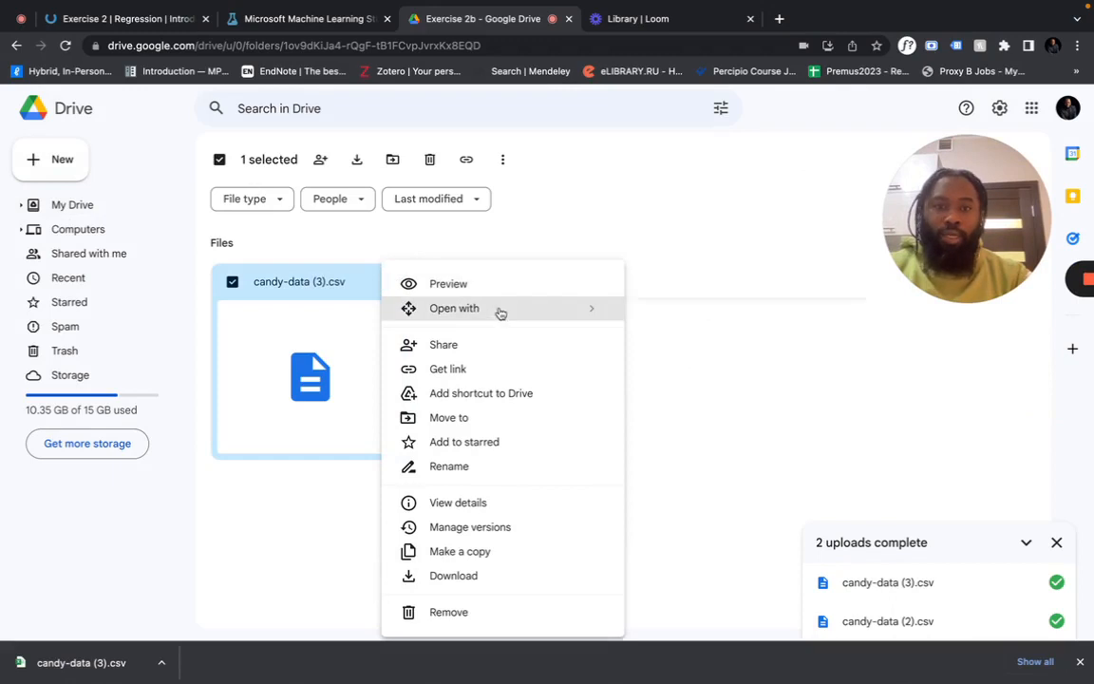
mouse_move(498, 312)
left_click(676, 347)
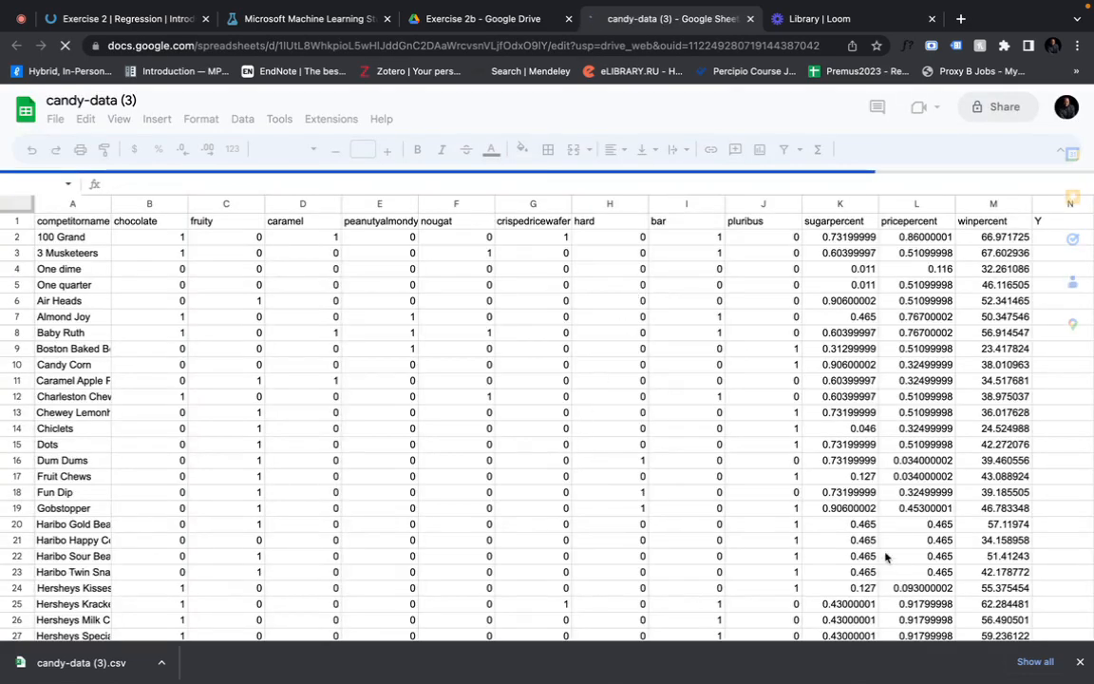
left_click(100, 100)
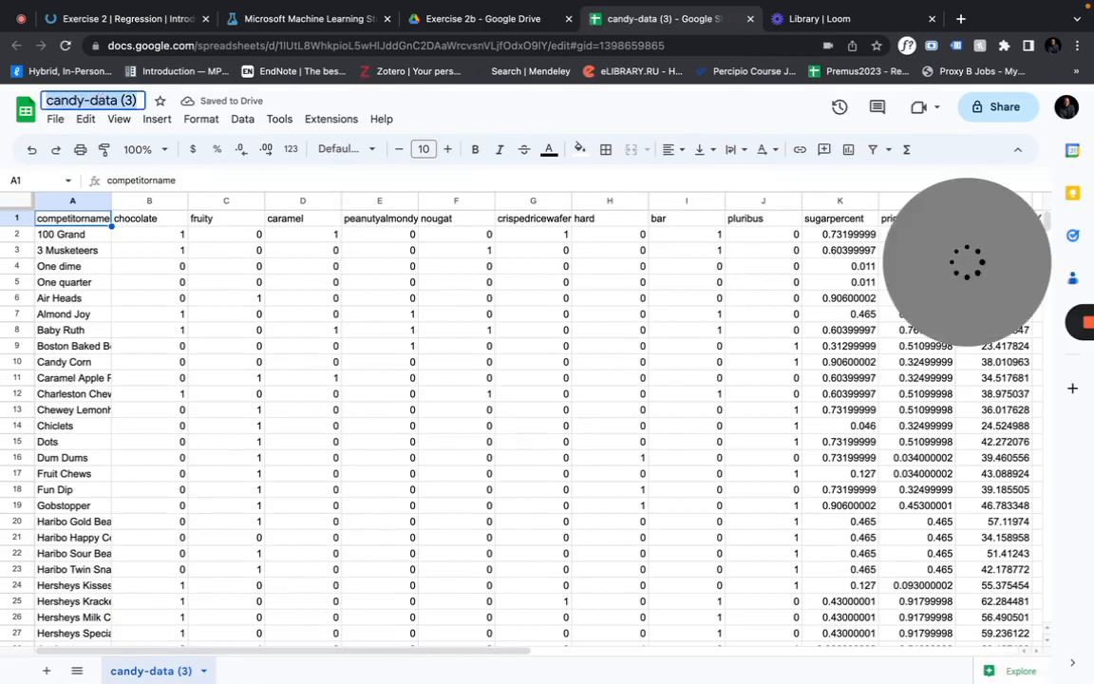
type("exercise-")
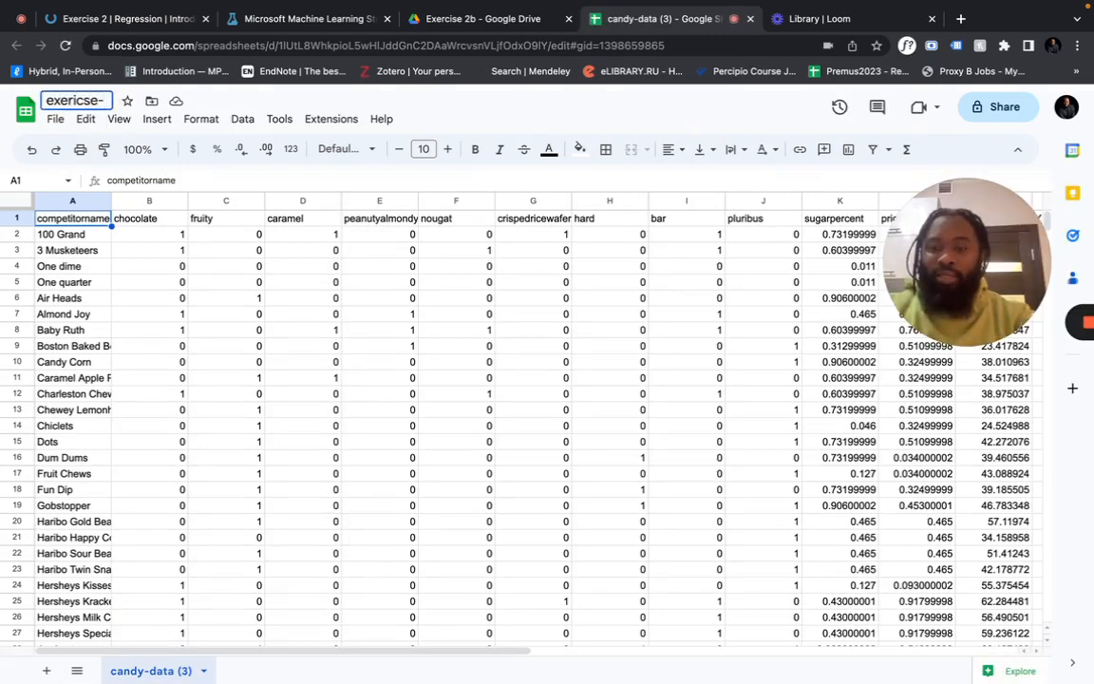
type("2b0")
key("BackSpace")
type("-candy-da")
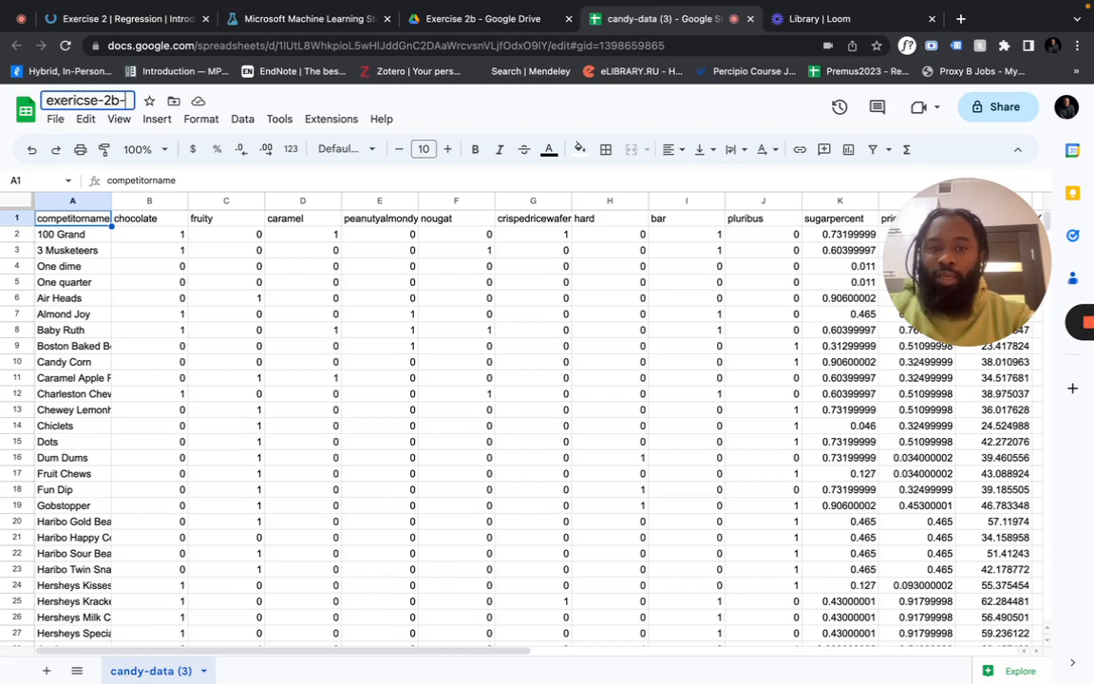
type("ta")
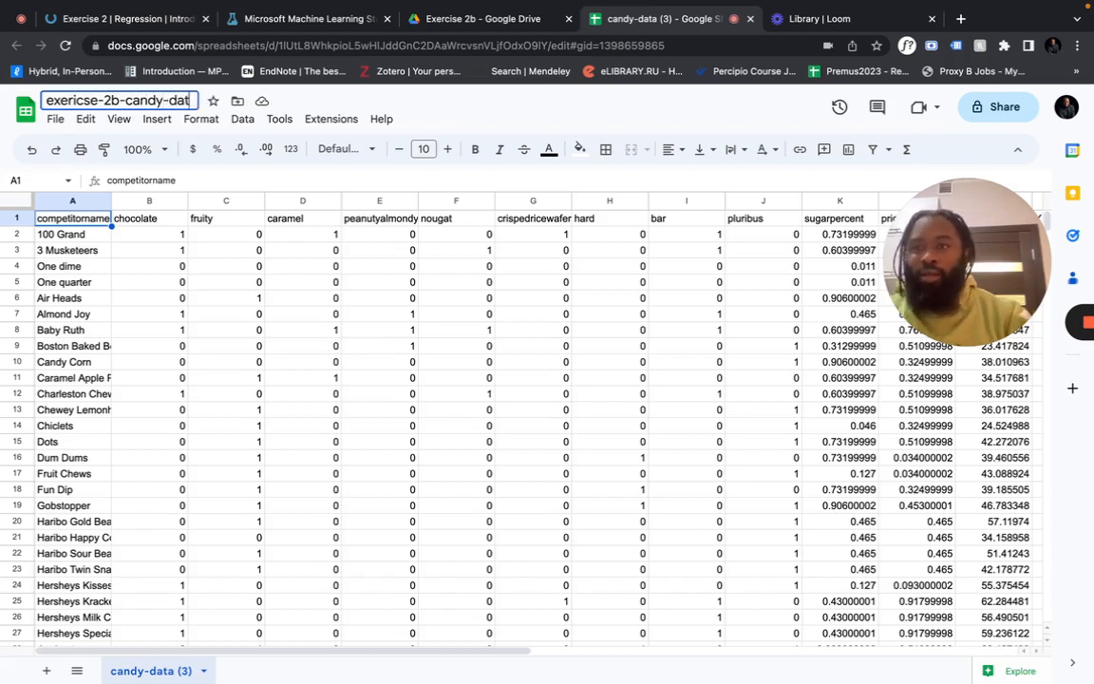
Rename the candy-data (3) sheet tab to original_dataset
double_click(155, 670)
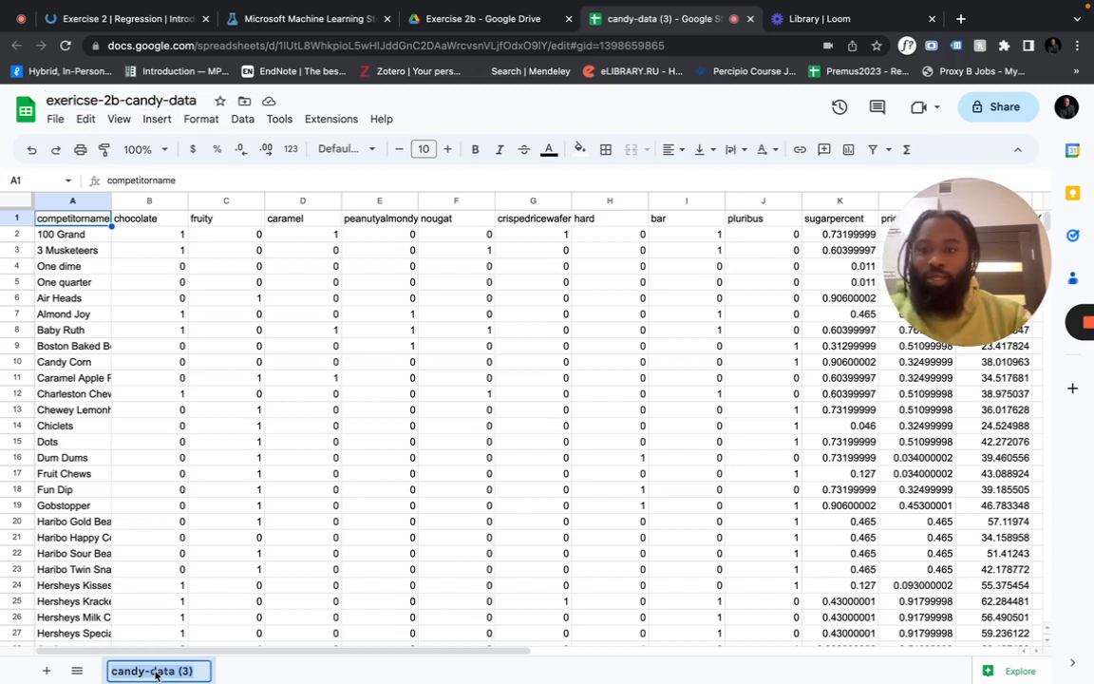
type("original_dataset")
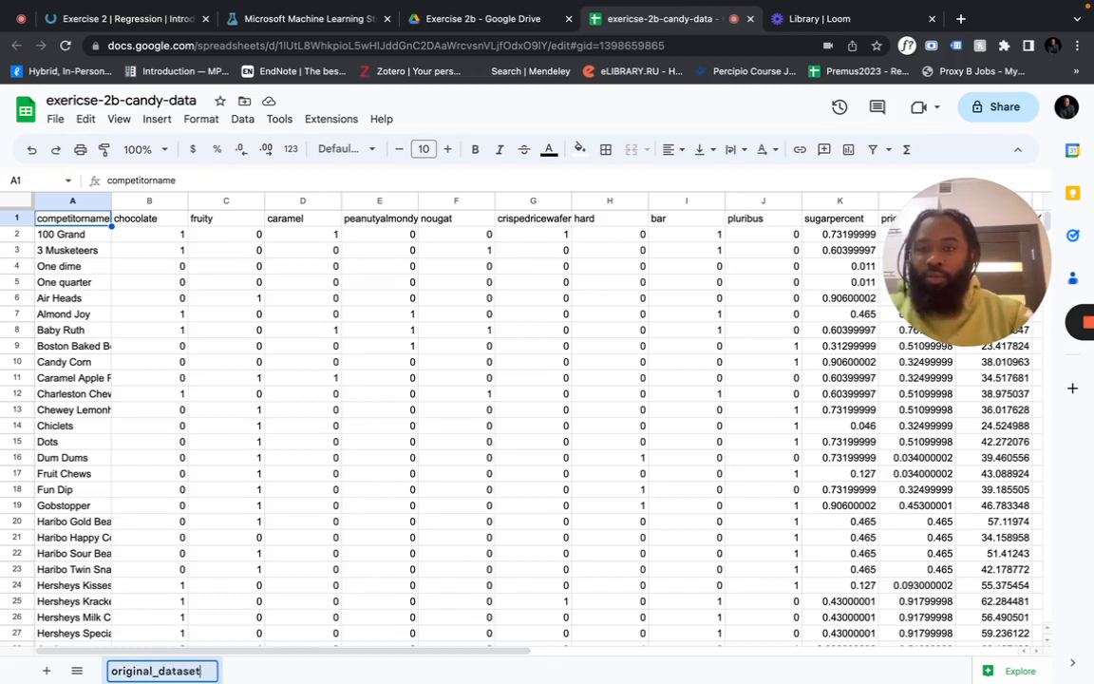
left_click(308, 602)
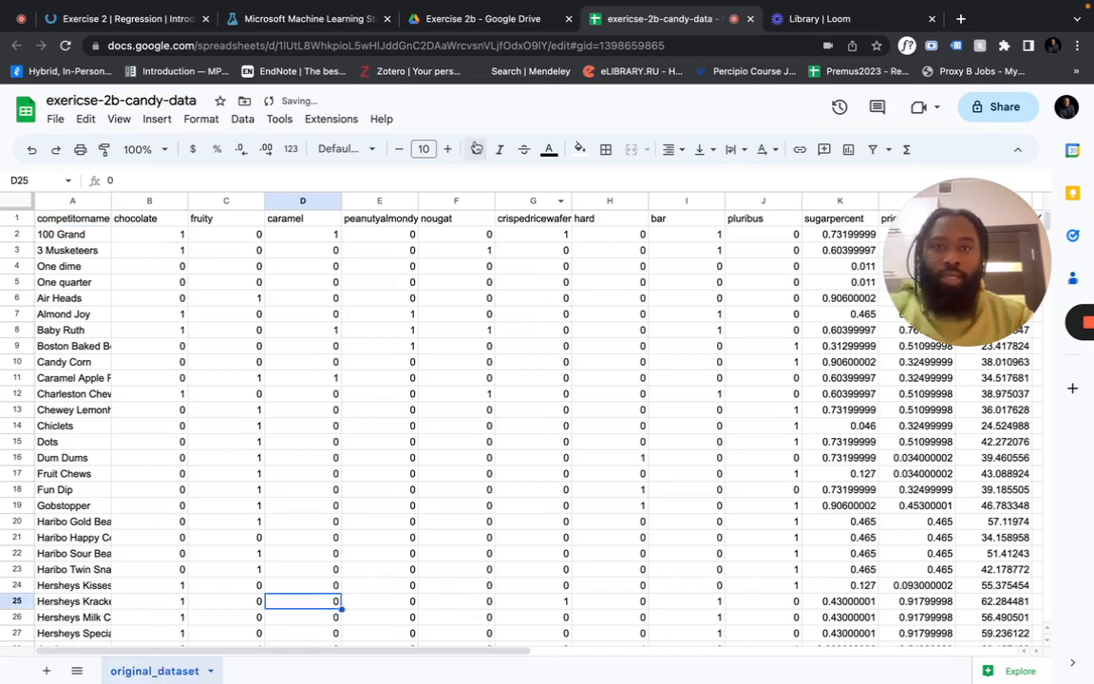
Show the Exercise 2 page with Task 2's instructions to exclude Candy Corn and Ring pop
left_click(124, 18)
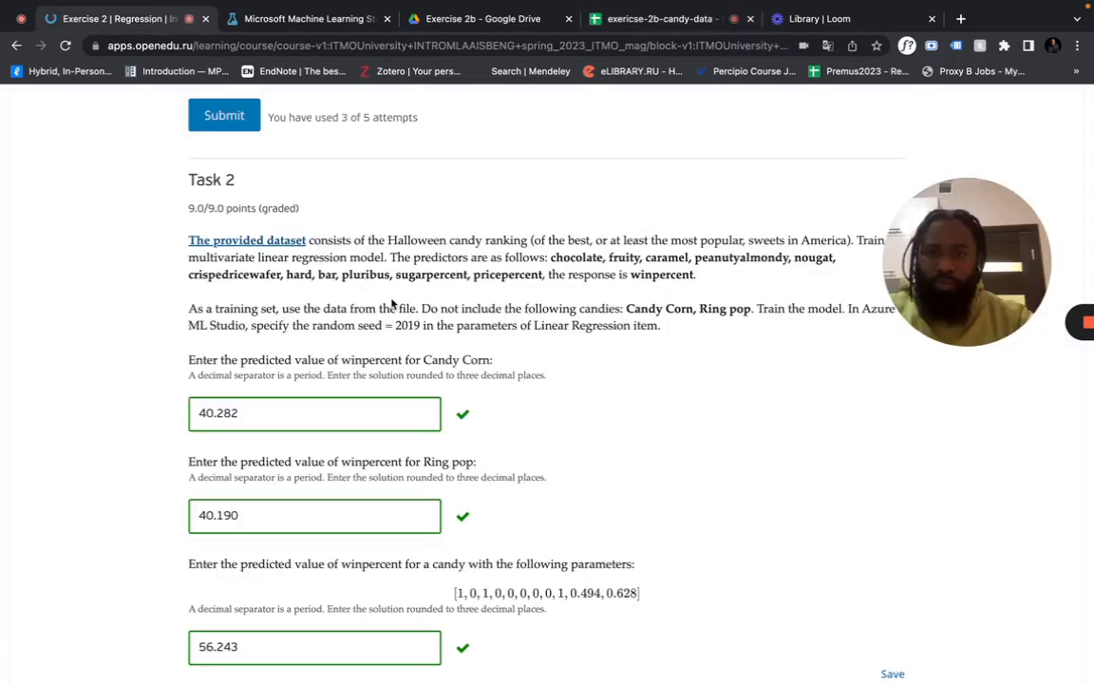
left_click_drag(924, 279, 967, 160)
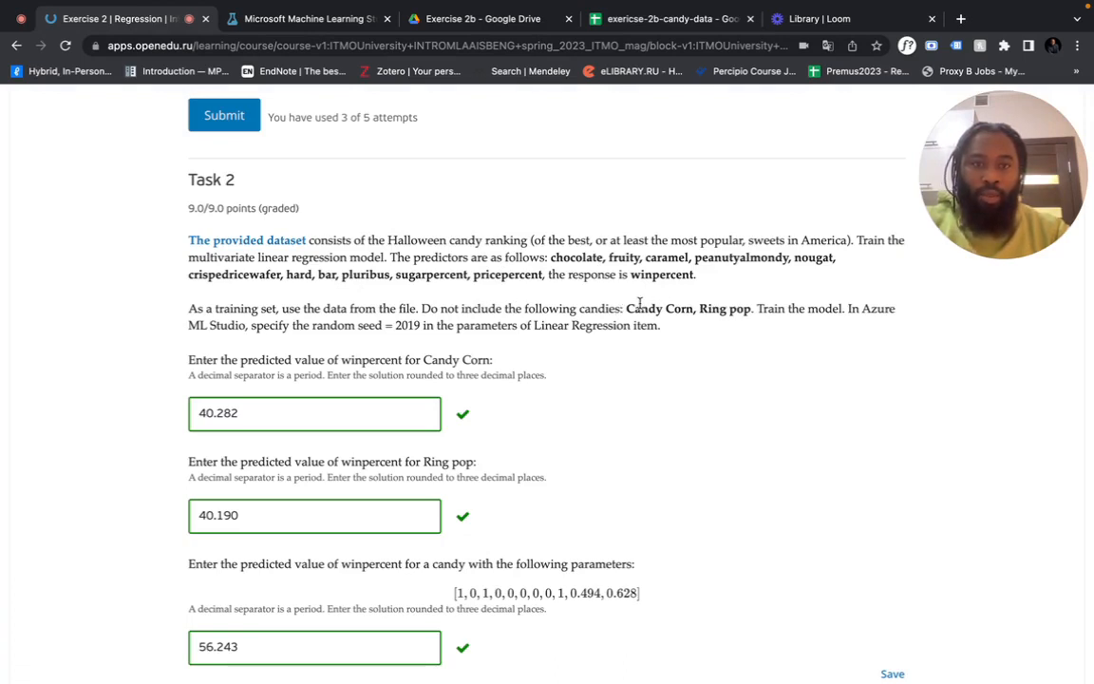
Search the sheet for Candy Corn and check the task's list of excluded candies
left_click(664, 18)
left_click(588, 235)
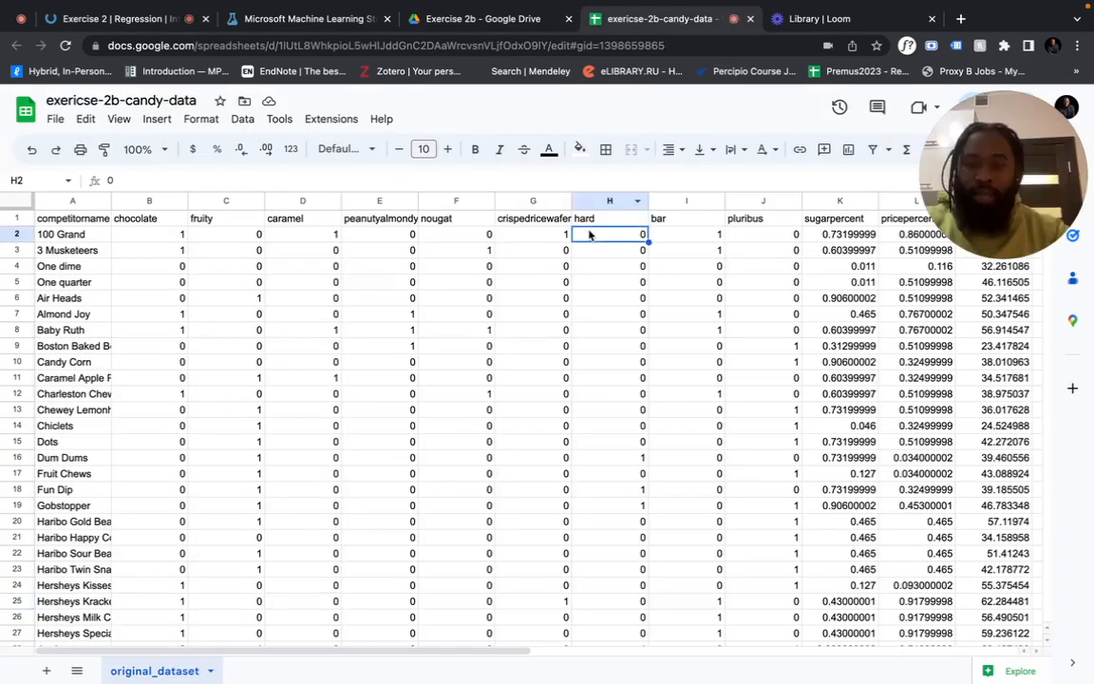
key("ctrl+f")
type("candy p")
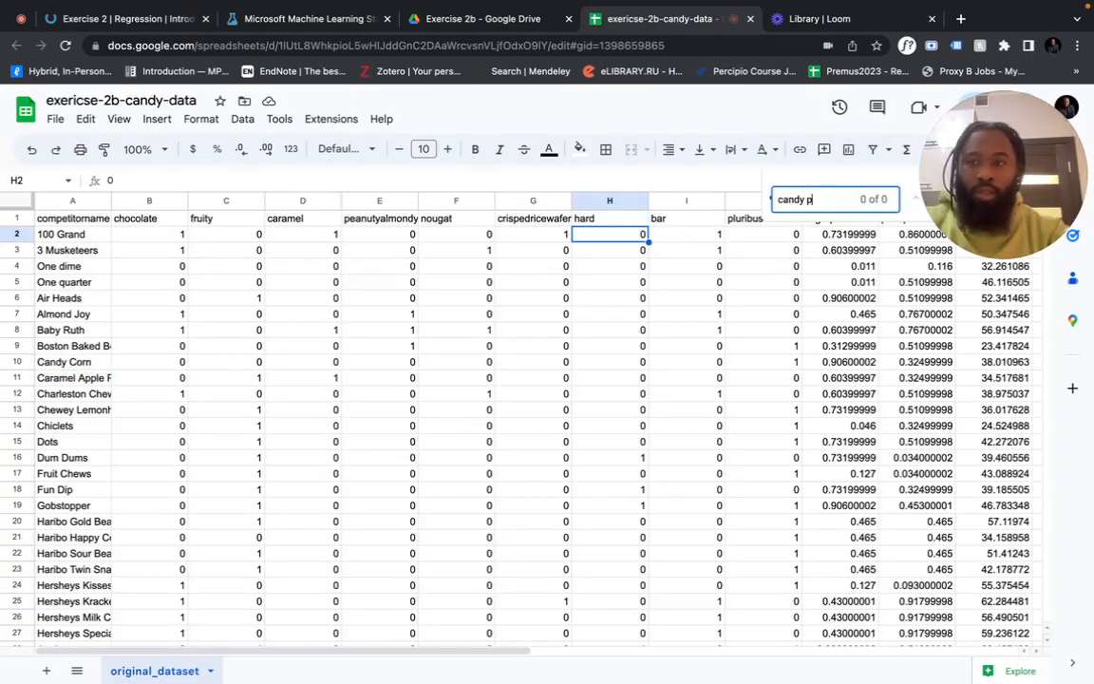
key("BackSpace")
key("BackSpace")
type("c")
left_click(14, 362)
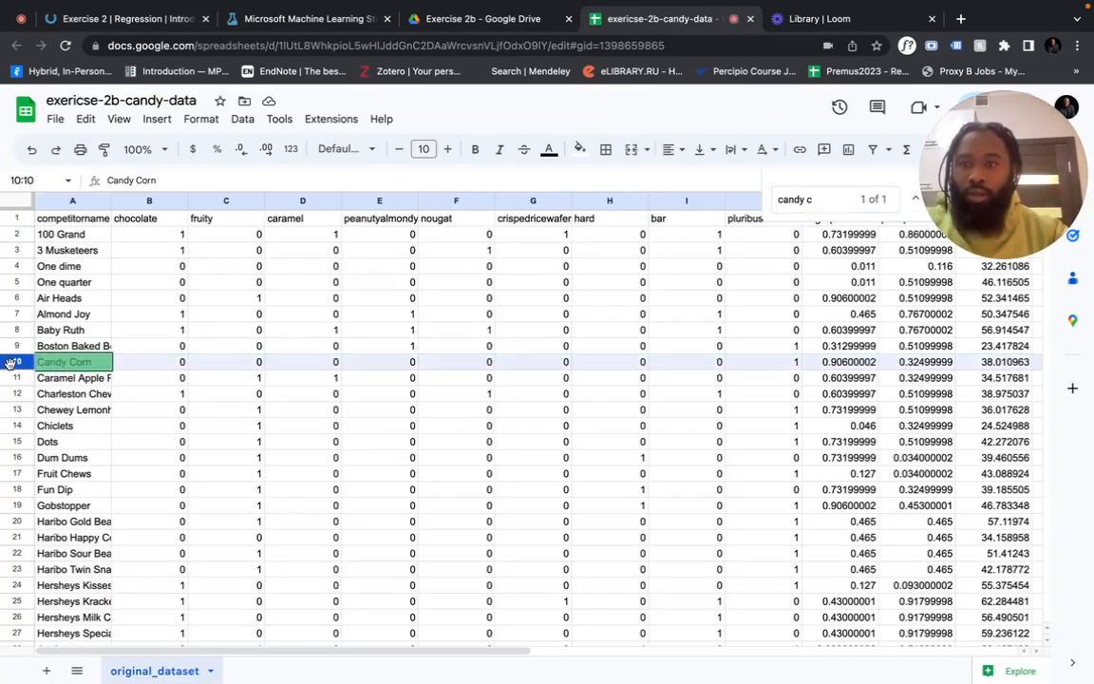
left_click(119, 19)
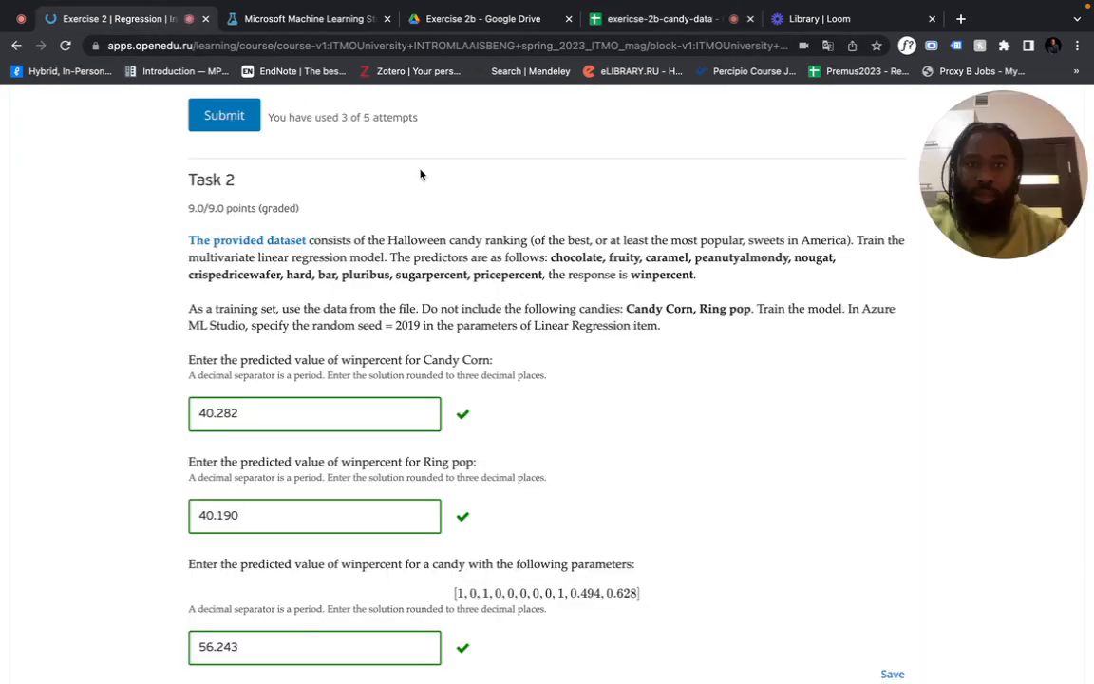
left_click(680, 25)
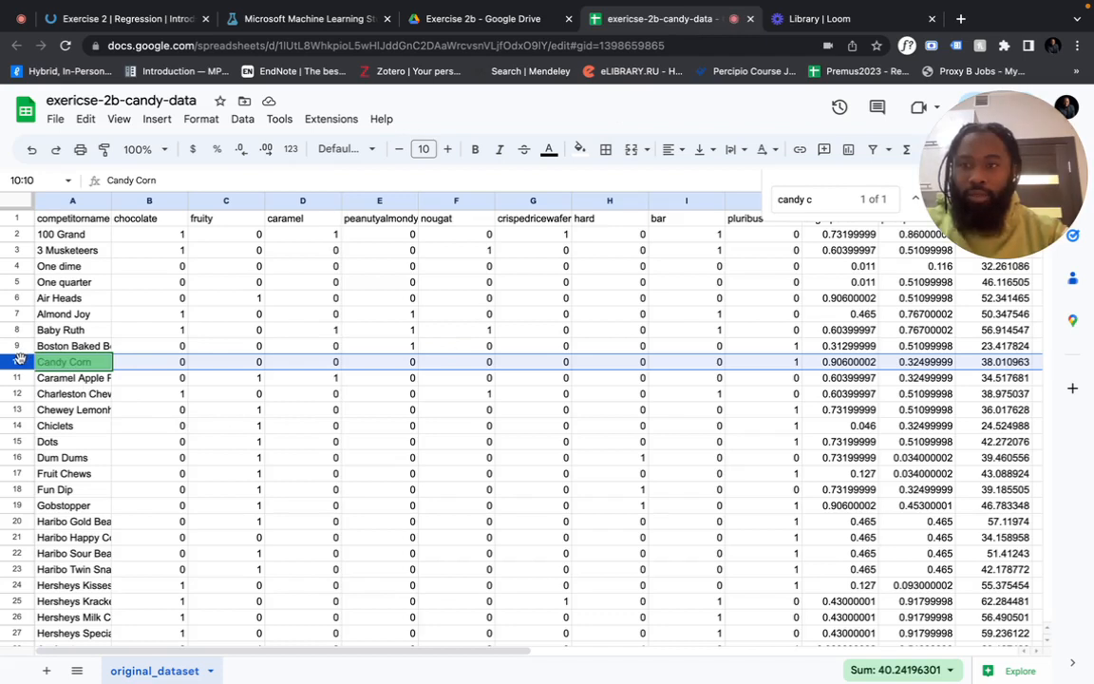
Duplicate the original_dataset sheet and name the copy training
left_click(216, 671)
left_click(152, 430)
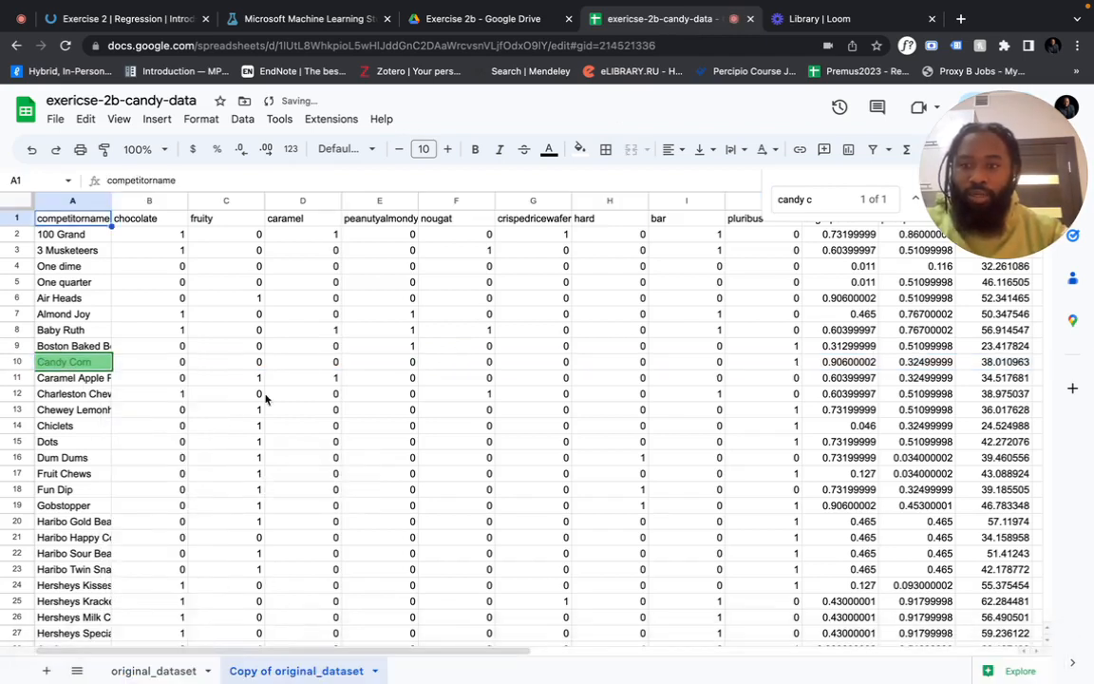
double_click(303, 671)
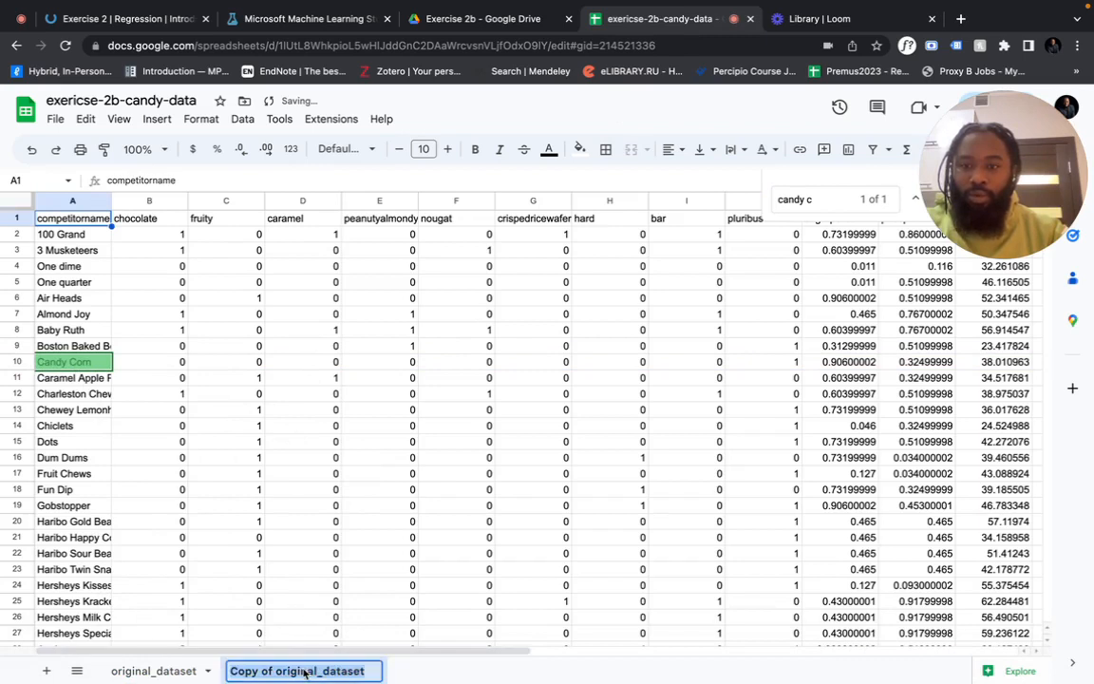
type("trau")
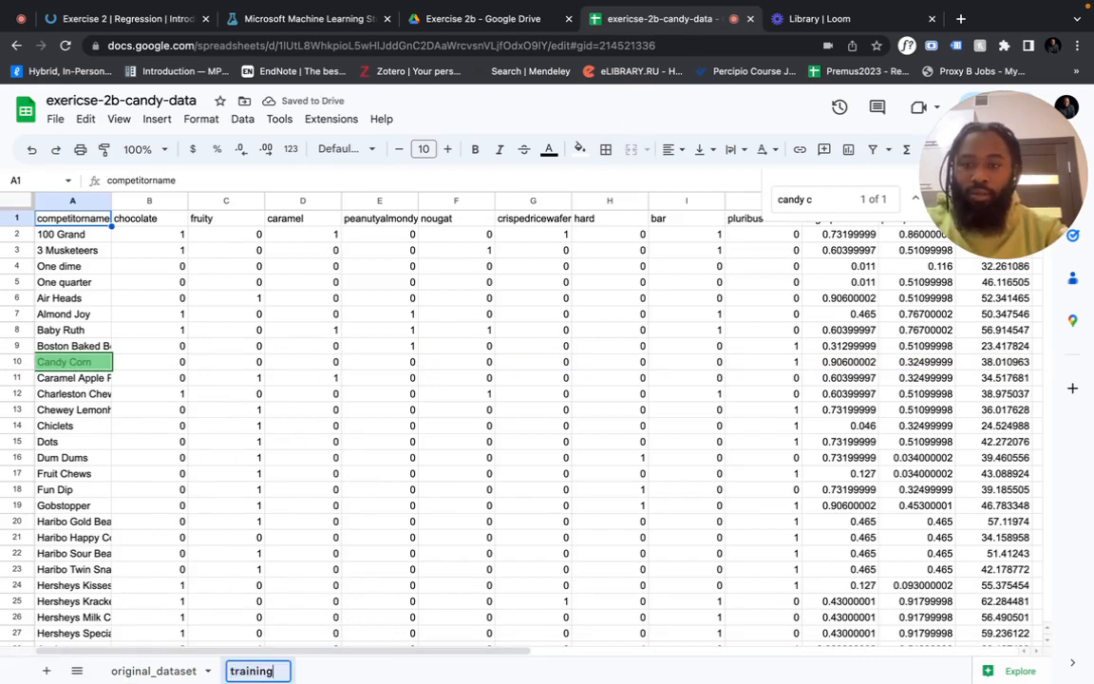
left_click(226, 442)
Delete the Candy Corn row from the training sheet
left_click(16, 364)
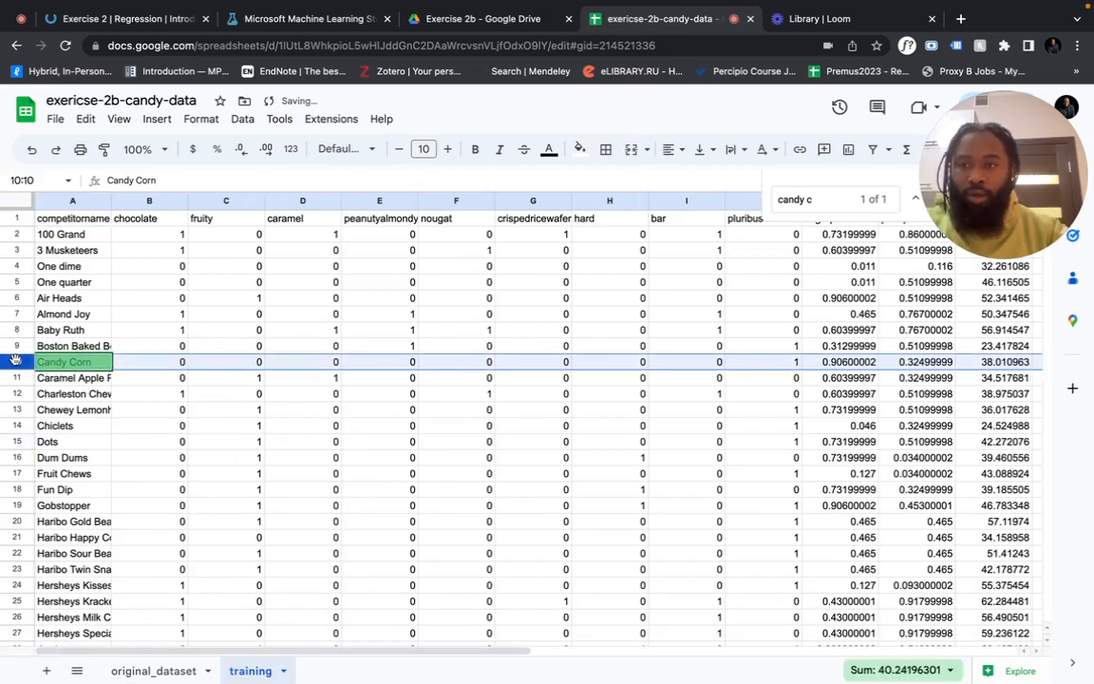
right_click(16, 365)
left_click(71, 457)
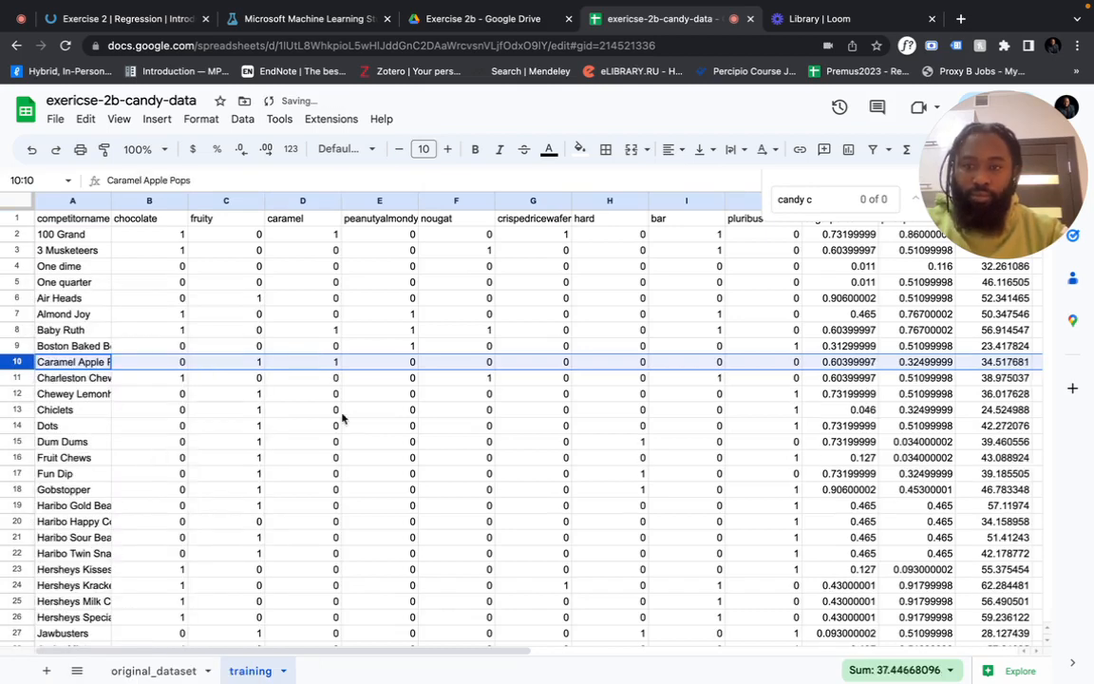
Find and delete the Ring pop row, then return to the Task 2 instructions
key("ctrl+f")
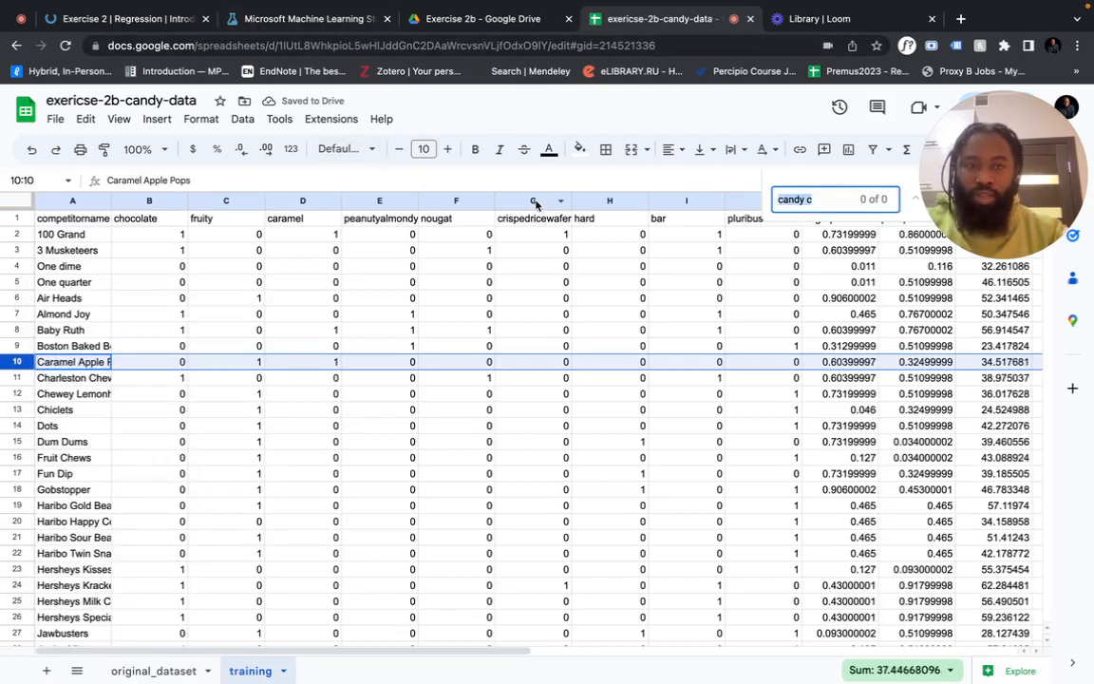
type("ring")
key("Return")
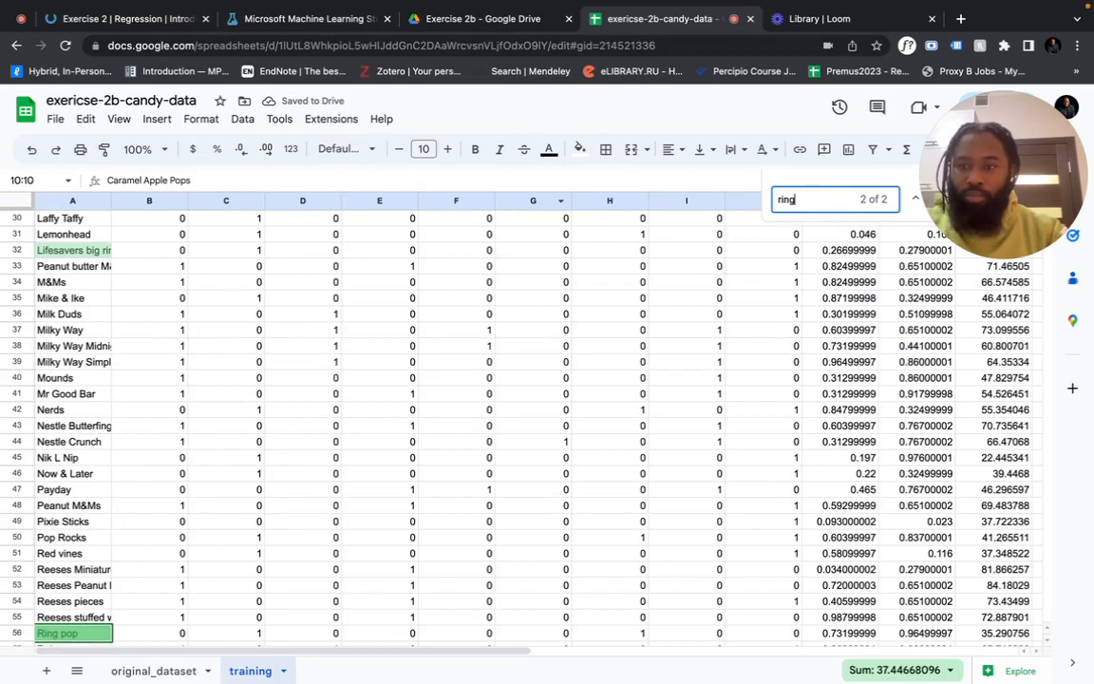
scroll(84, 528, "down", 3)
left_click(17, 559)
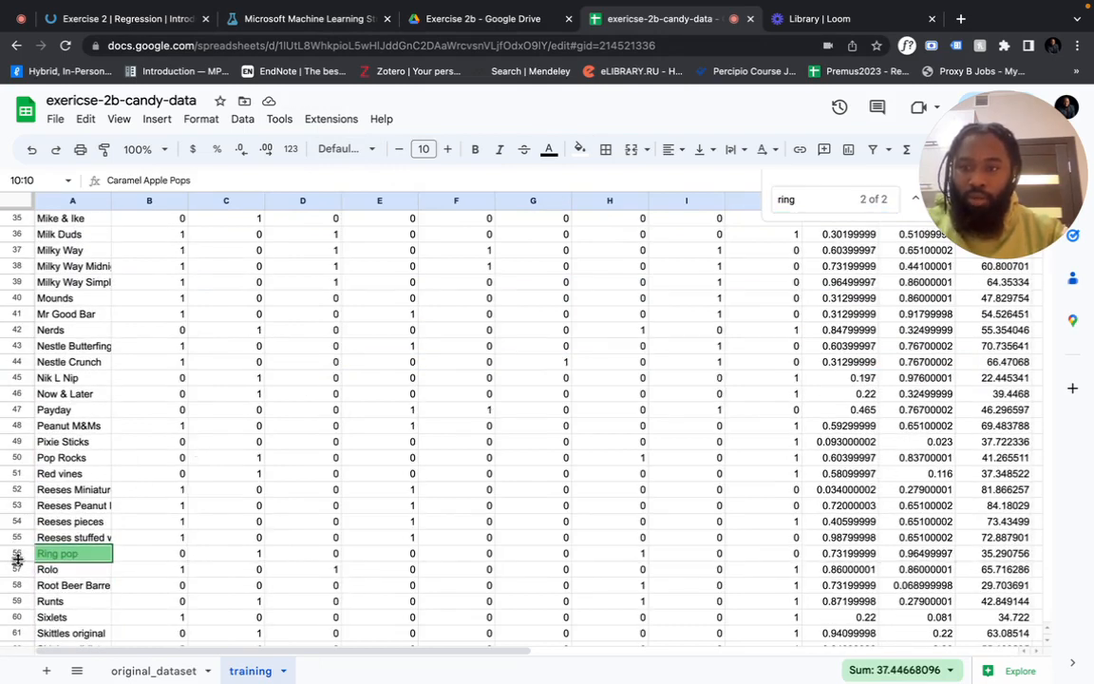
left_click(19, 554)
right_click(19, 554)
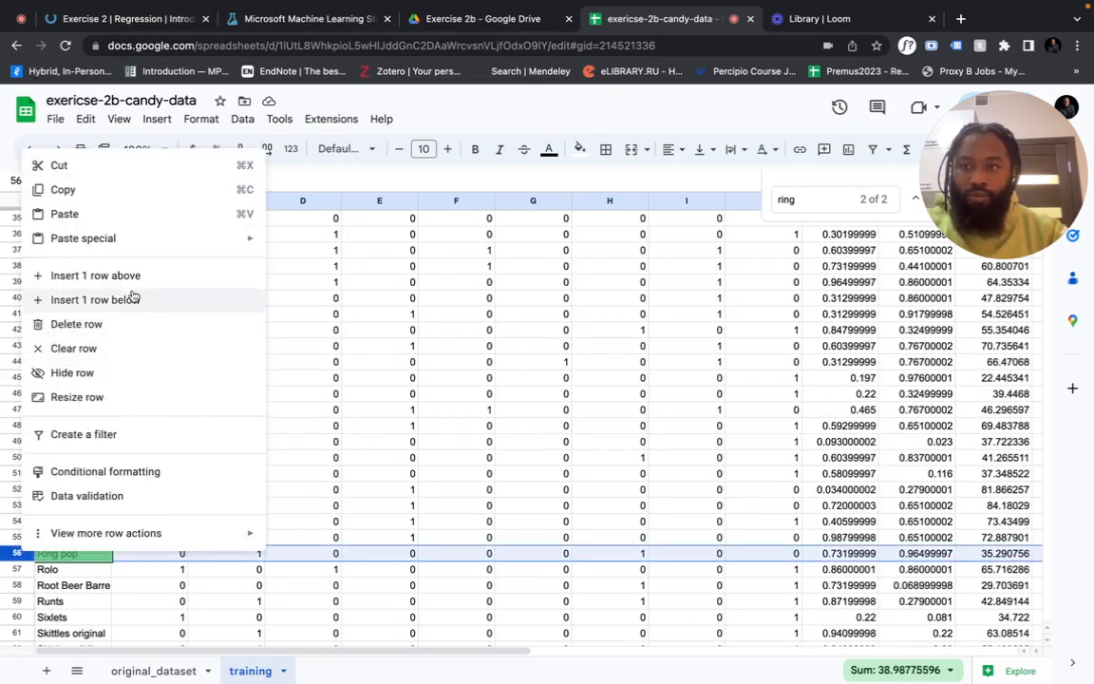
left_click(85, 324)
scroll(284, 323, "up", 10)
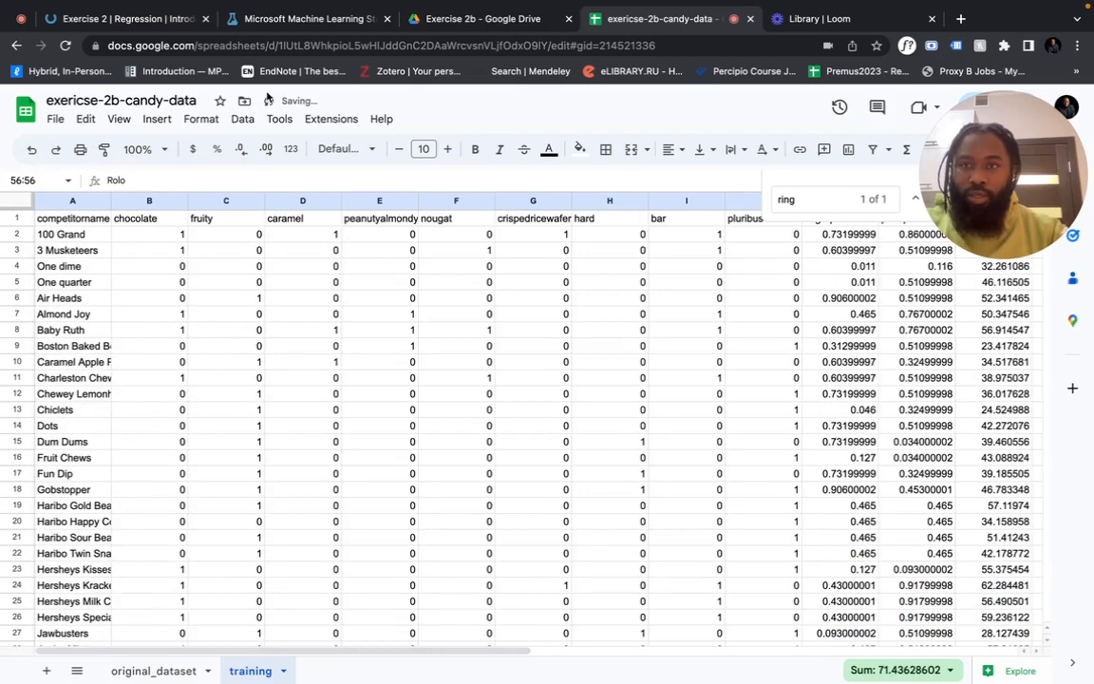
left_click(141, 19)
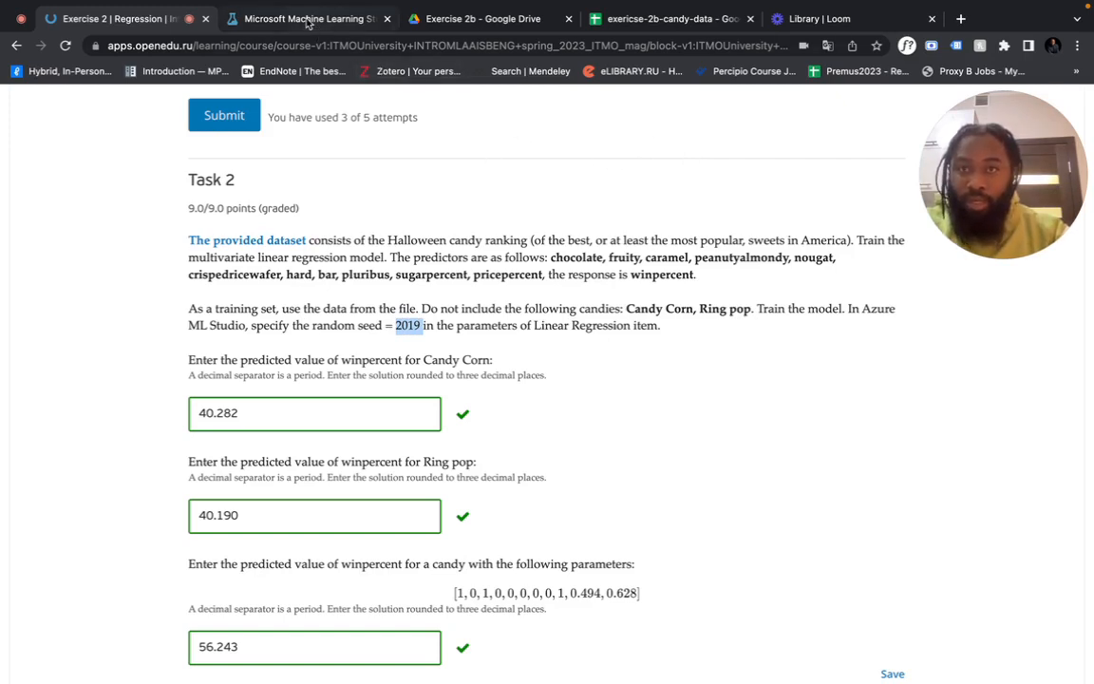
Download the training sheet as a CSV file and widen column A to show full candy names
left_click(644, 21)
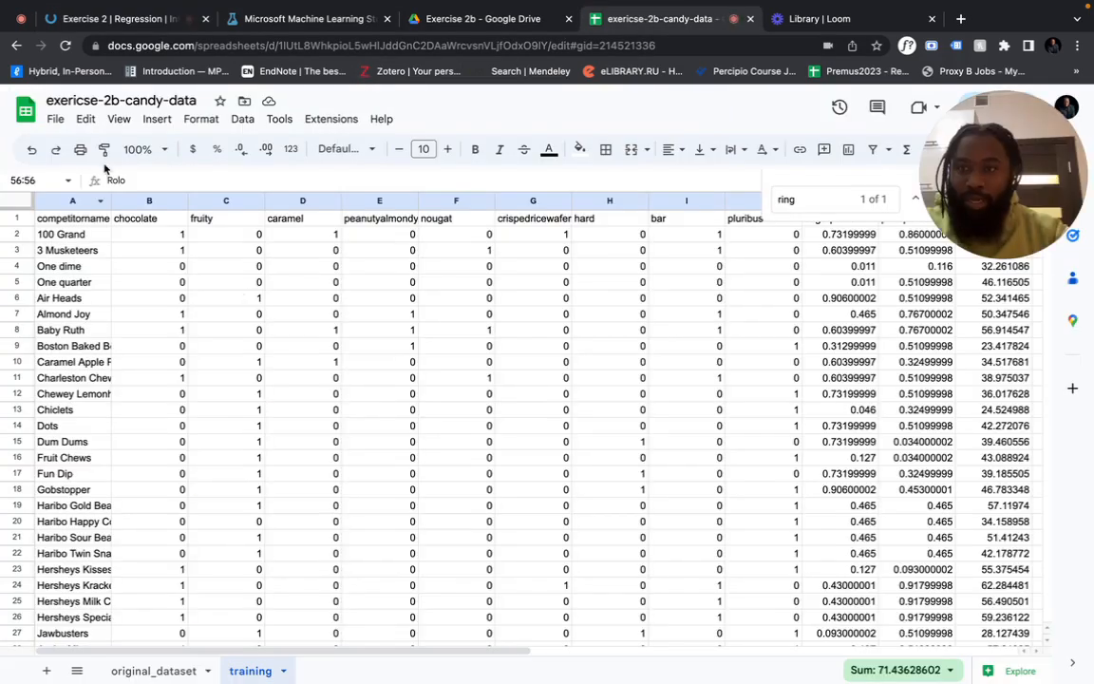
left_click(56, 121)
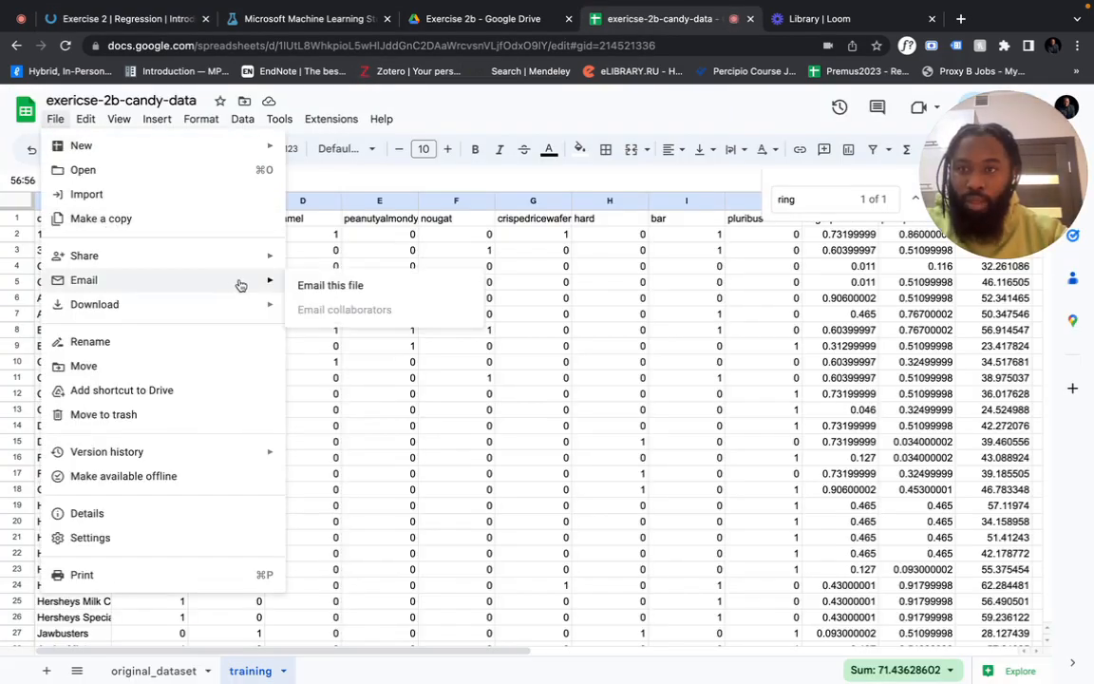
mouse_move(245, 304)
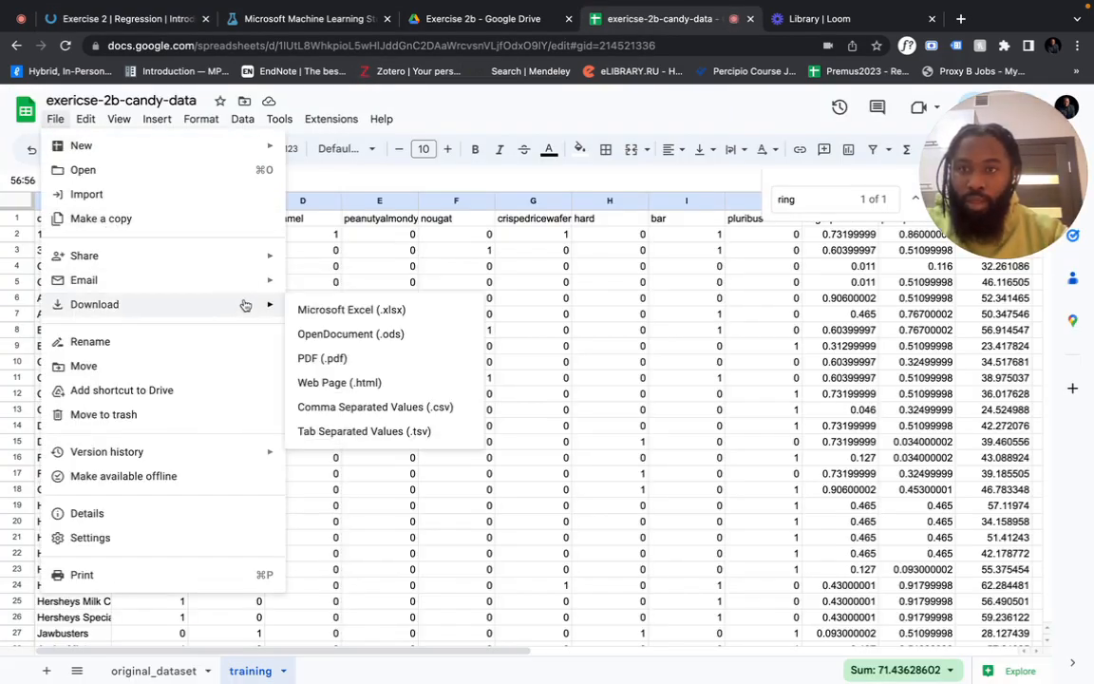
left_click(347, 406)
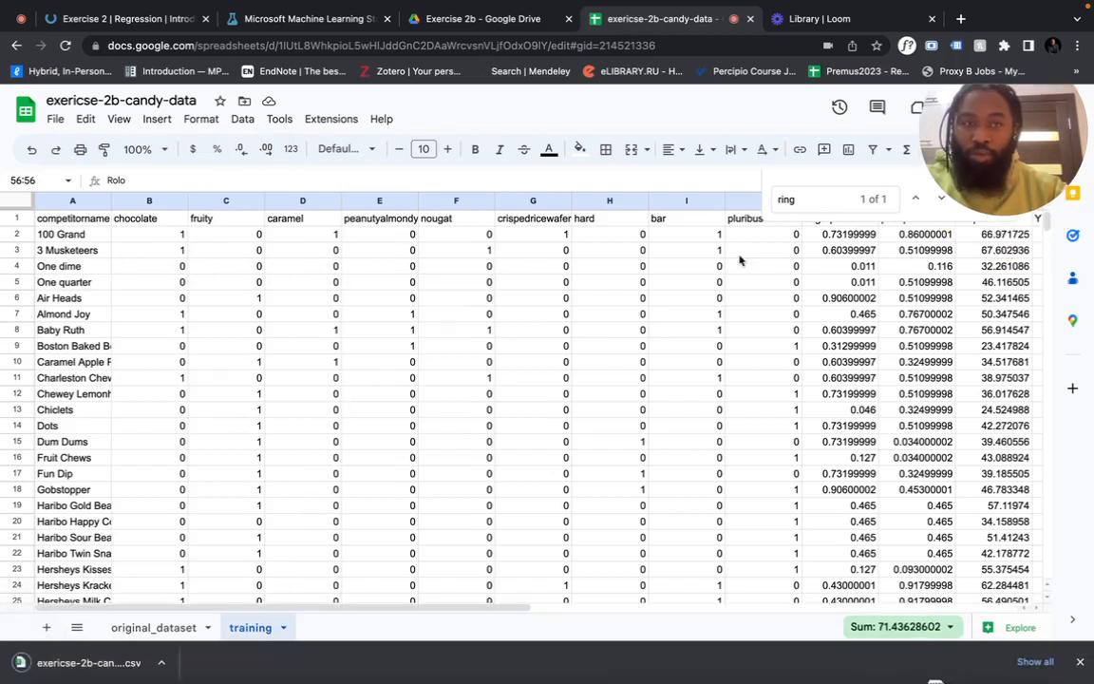
left_click_drag(1004, 145, 980, 432)
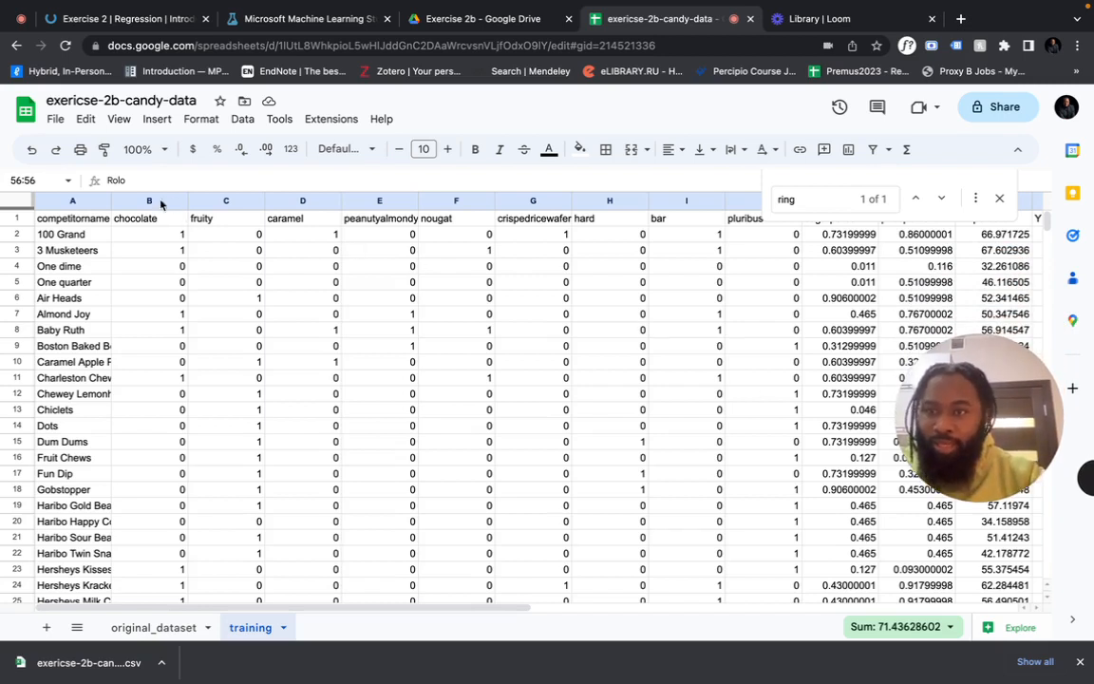
left_click_drag(110, 203, 164, 202)
Look over candy names and the chocolate-to-pricepercent column headers, and close the find bar
left_click(110, 236)
left_click(109, 251)
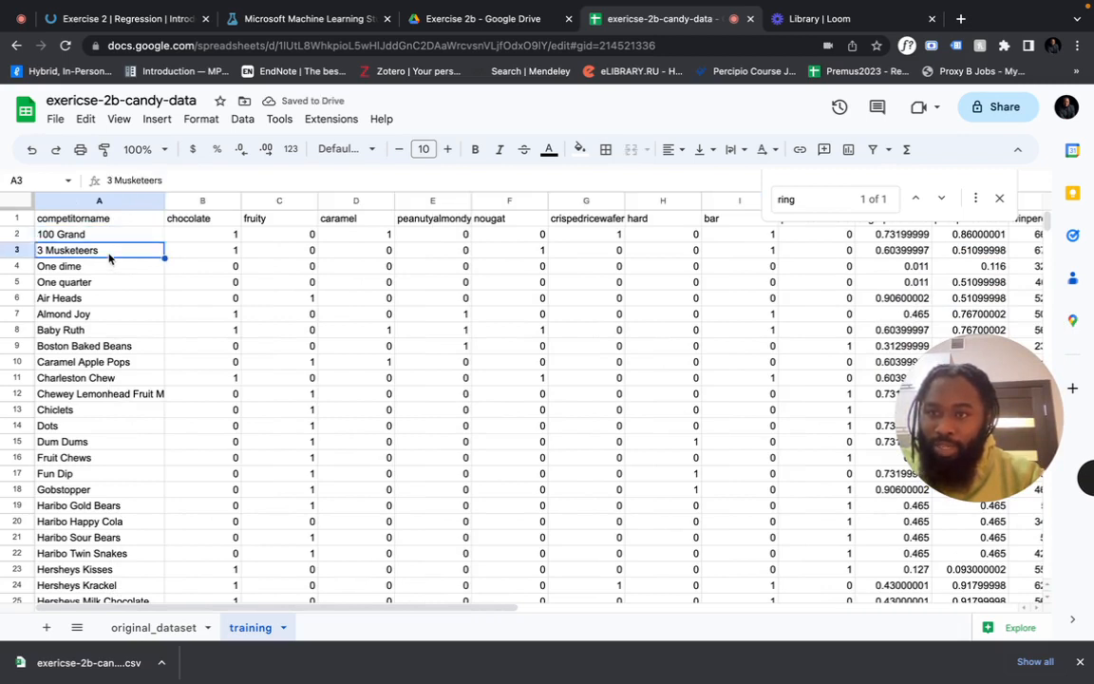
left_click(110, 268)
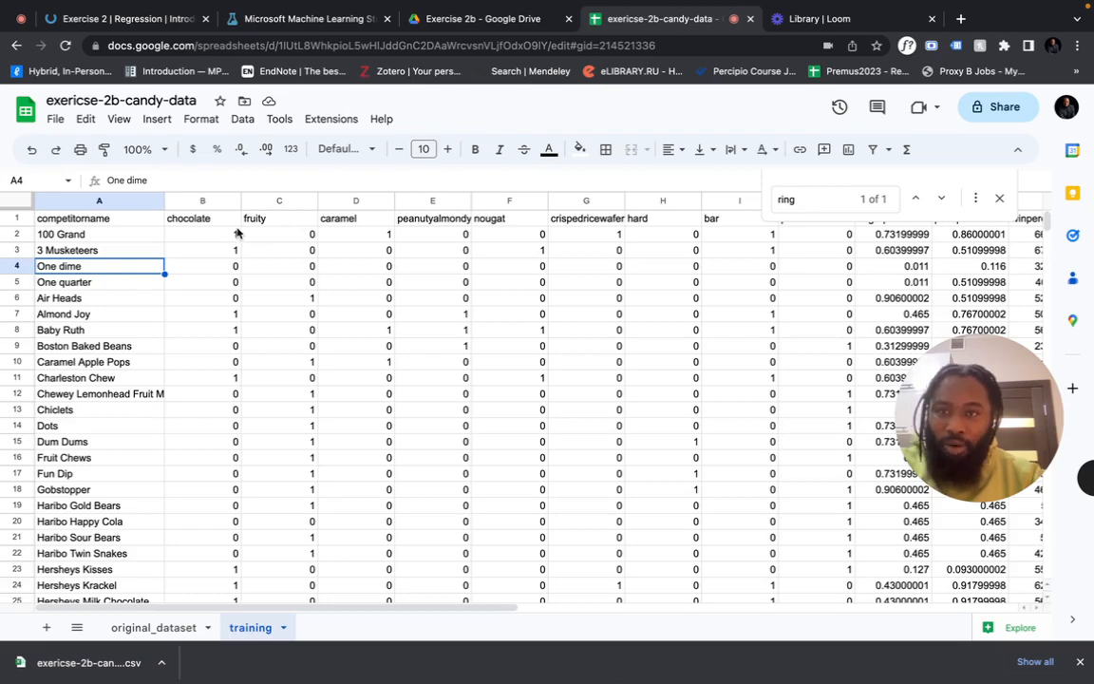
left_click(203, 220)
left_click(275, 224)
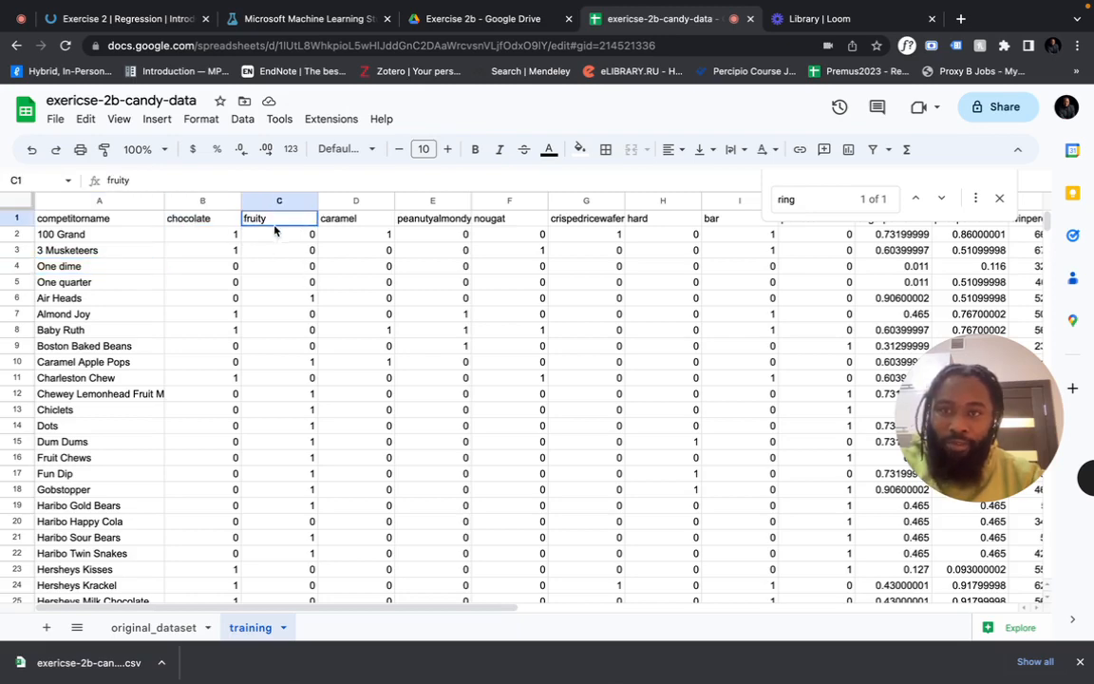
left_click(355, 221)
scroll(527, 281, "right", 5)
scroll(527, 280, "right", 1)
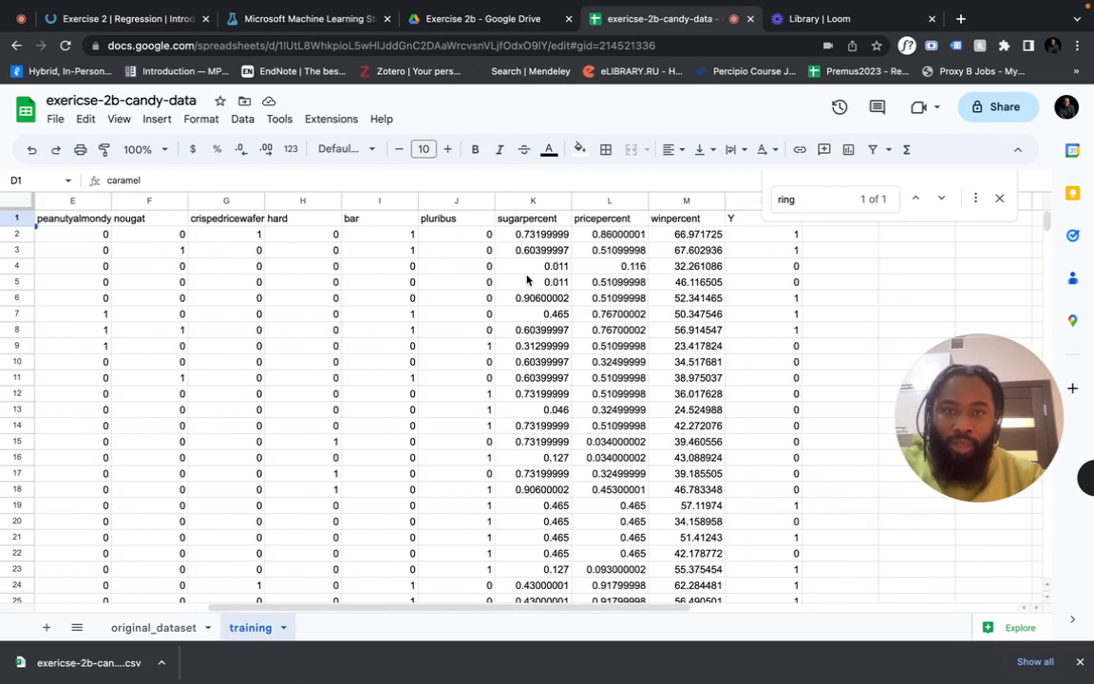
left_click(541, 224)
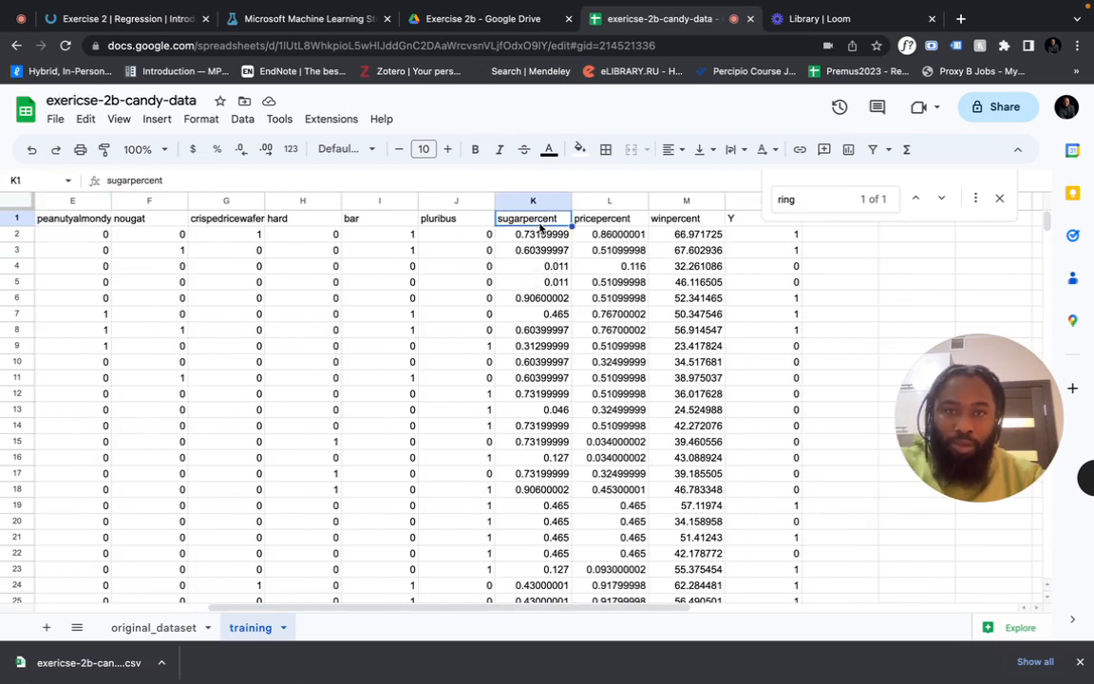
left_click(613, 221)
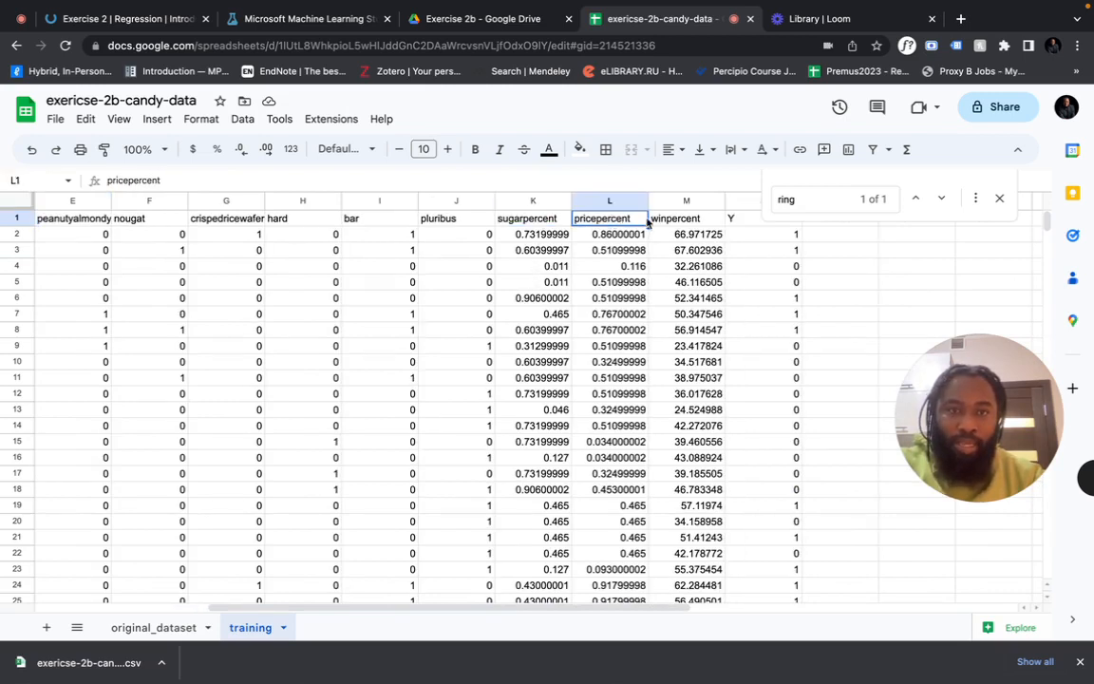
left_click(1003, 196)
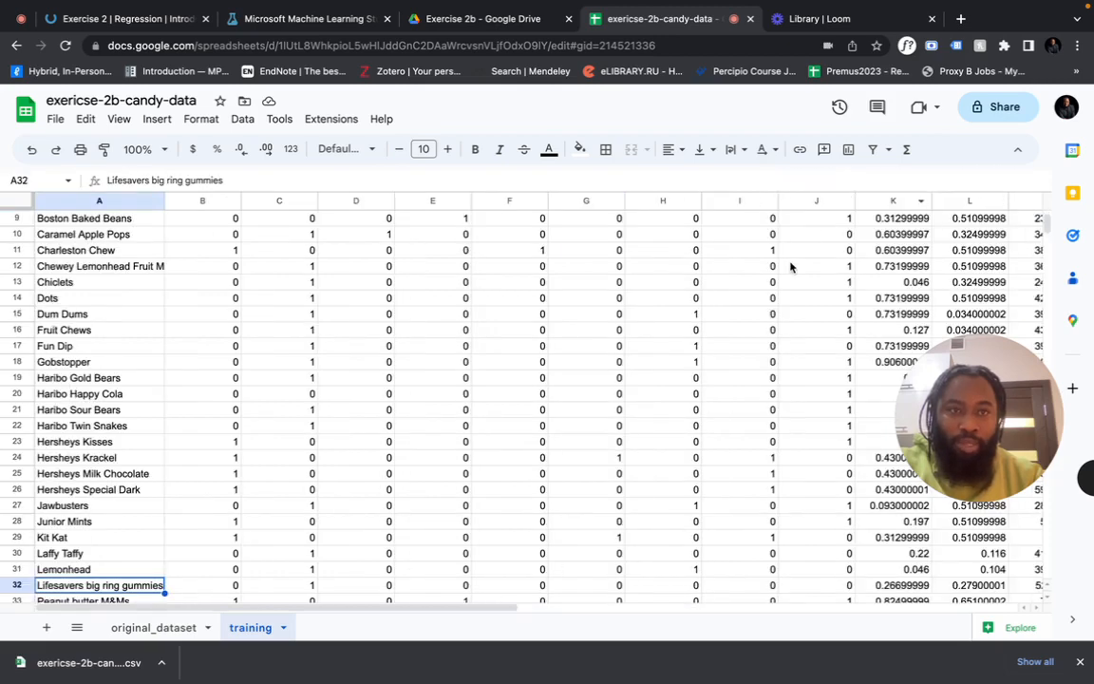
scroll(790, 266, "up", 3)
scroll(791, 266, "right", 5)
scroll(790, 266, "left", 4)
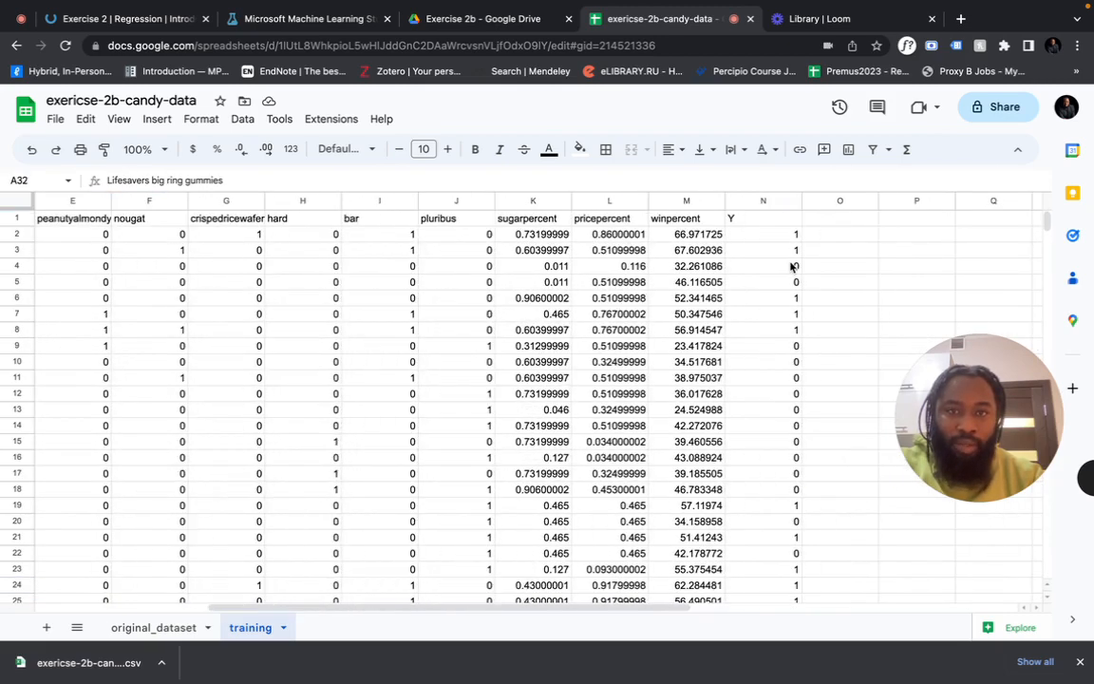
Make the winpercent column's text orange
left_click(681, 199)
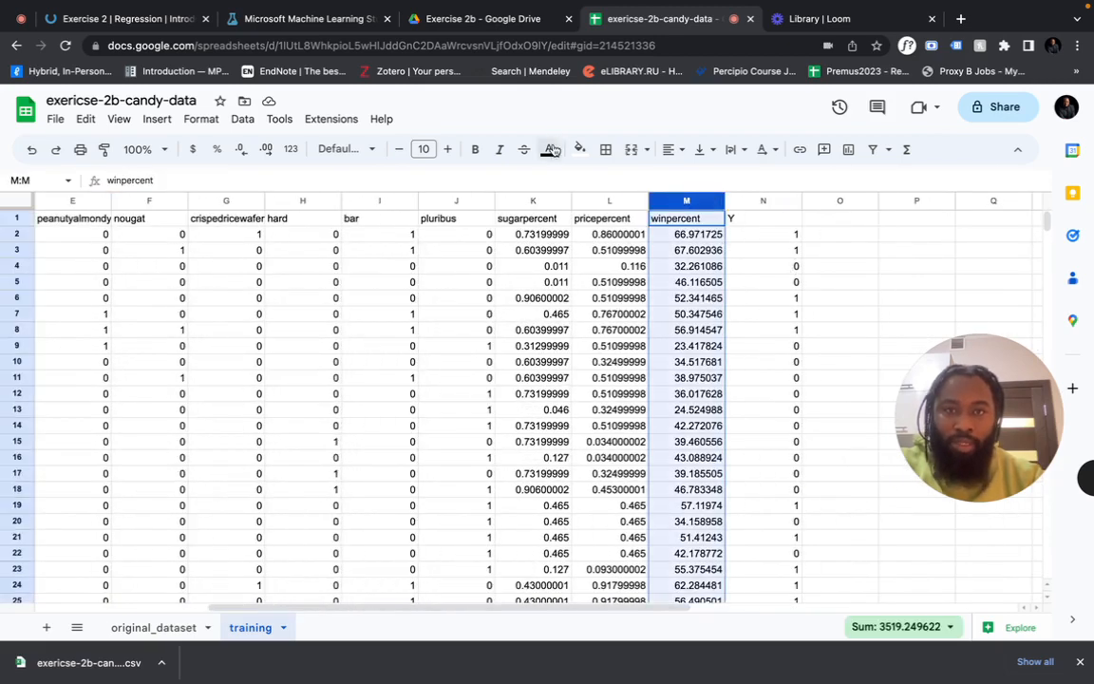
left_click(551, 150)
left_click(589, 220)
left_click(583, 300)
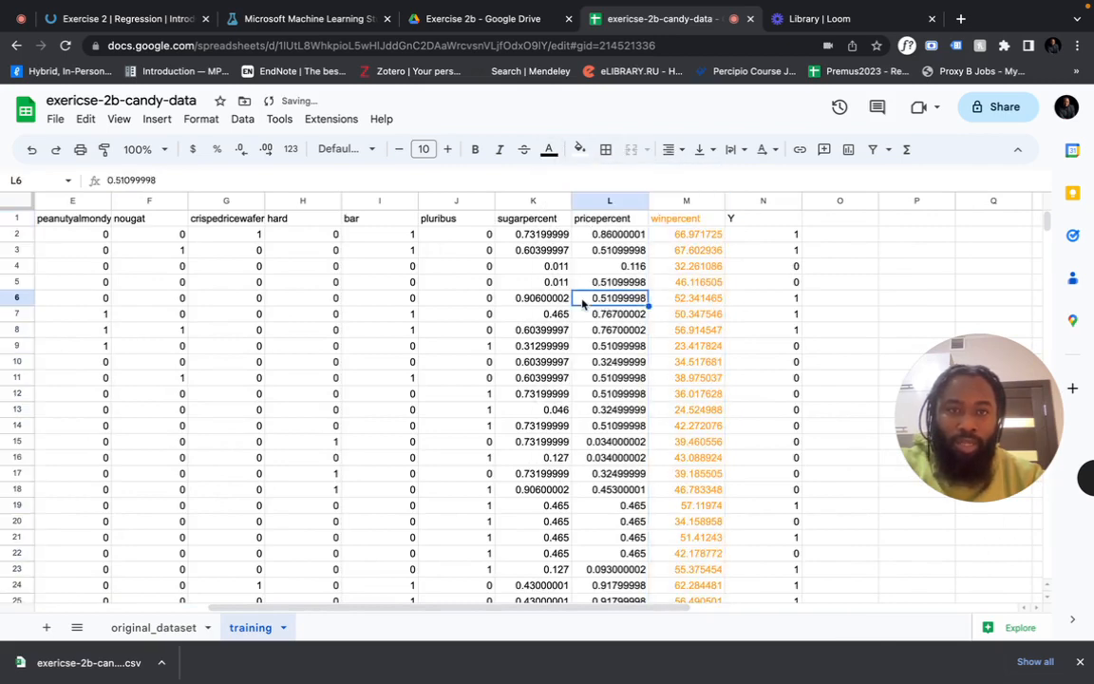
left_click(746, 201)
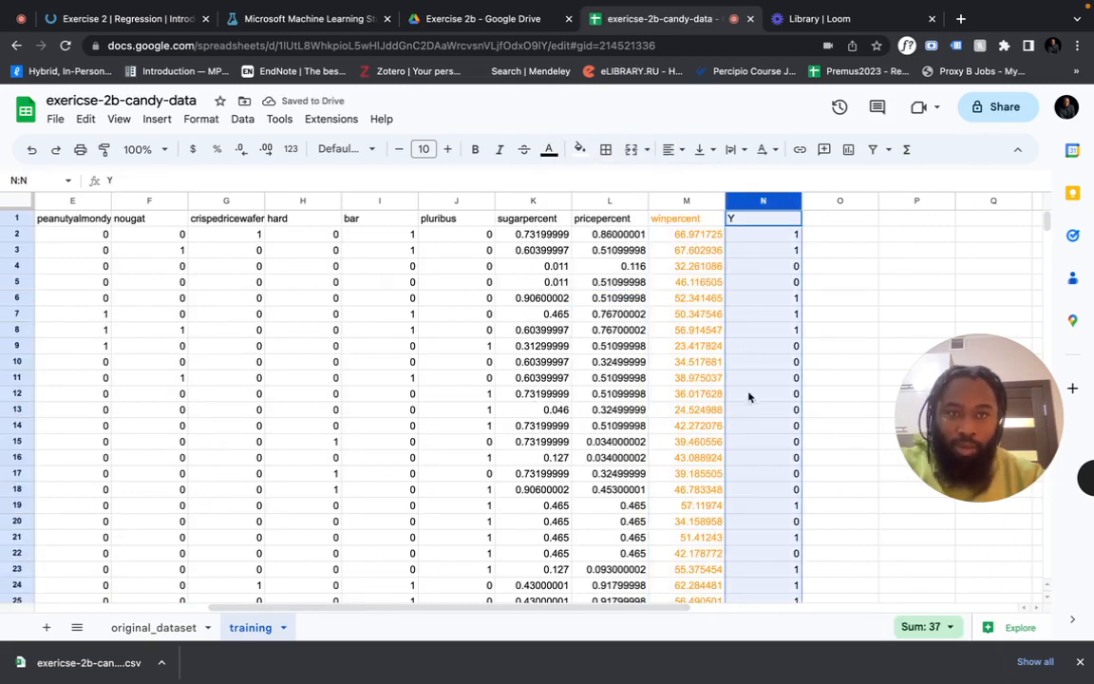
left_click(667, 399)
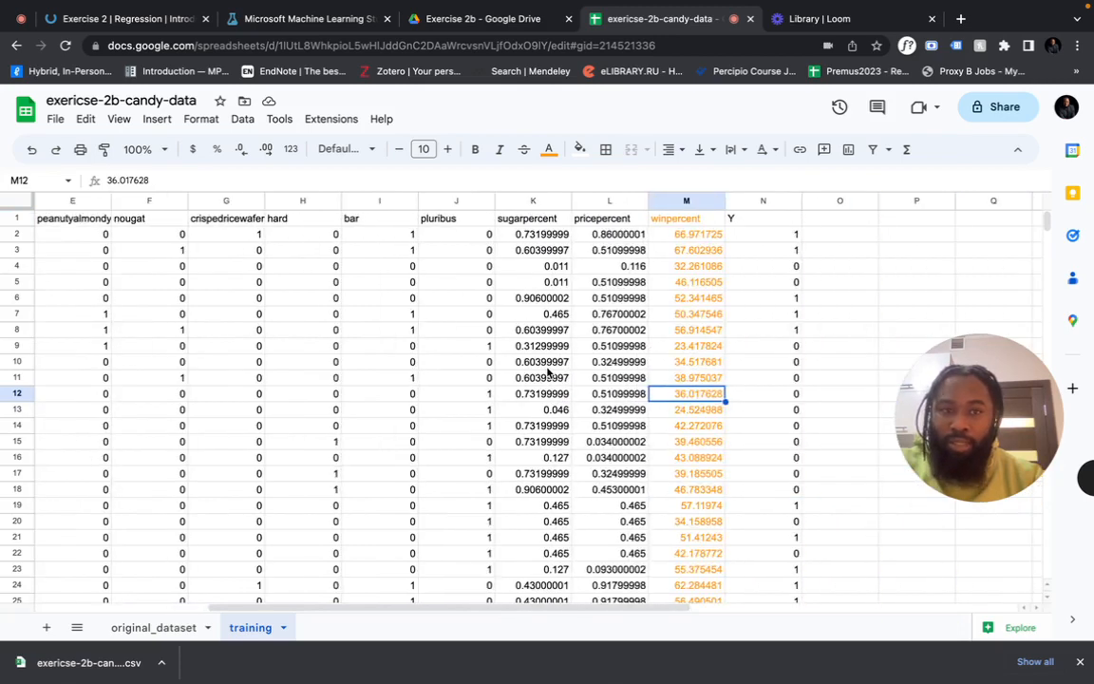
Select feature columns B through L, clear the selection, and switch to Machine Learning Studio
scroll(547, 372, "right", 1)
scroll(547, 373, "left", 5)
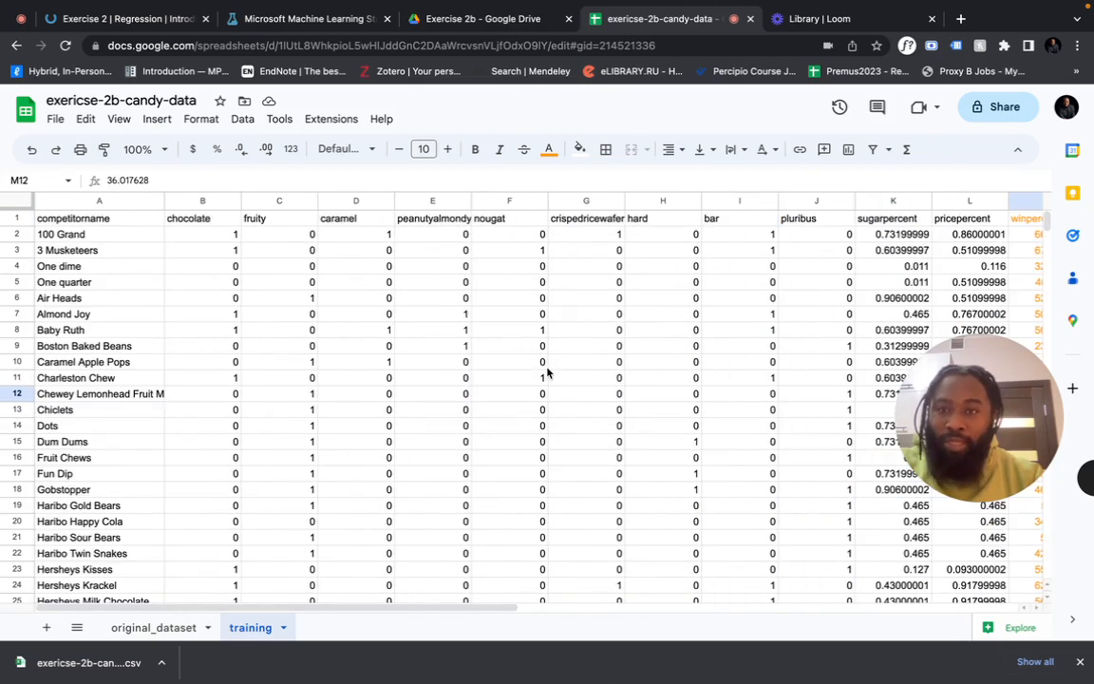
left_click_drag(203, 201, 861, 257)
scroll(845, 266, "right", 4)
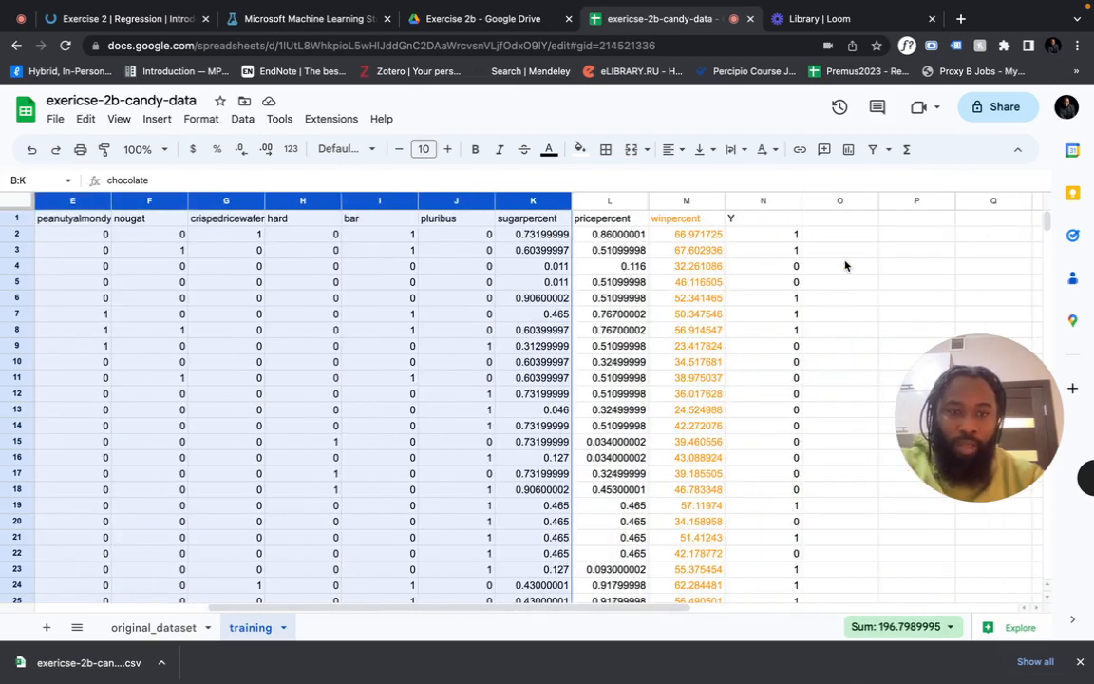
key("shift+Right")
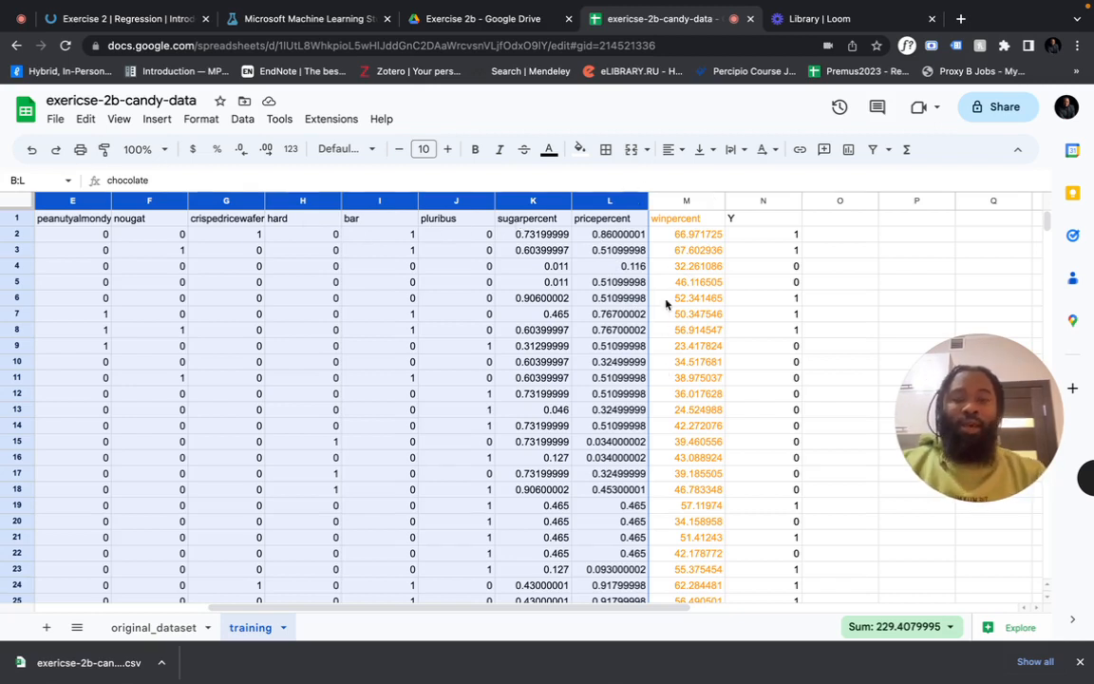
left_click(610, 346)
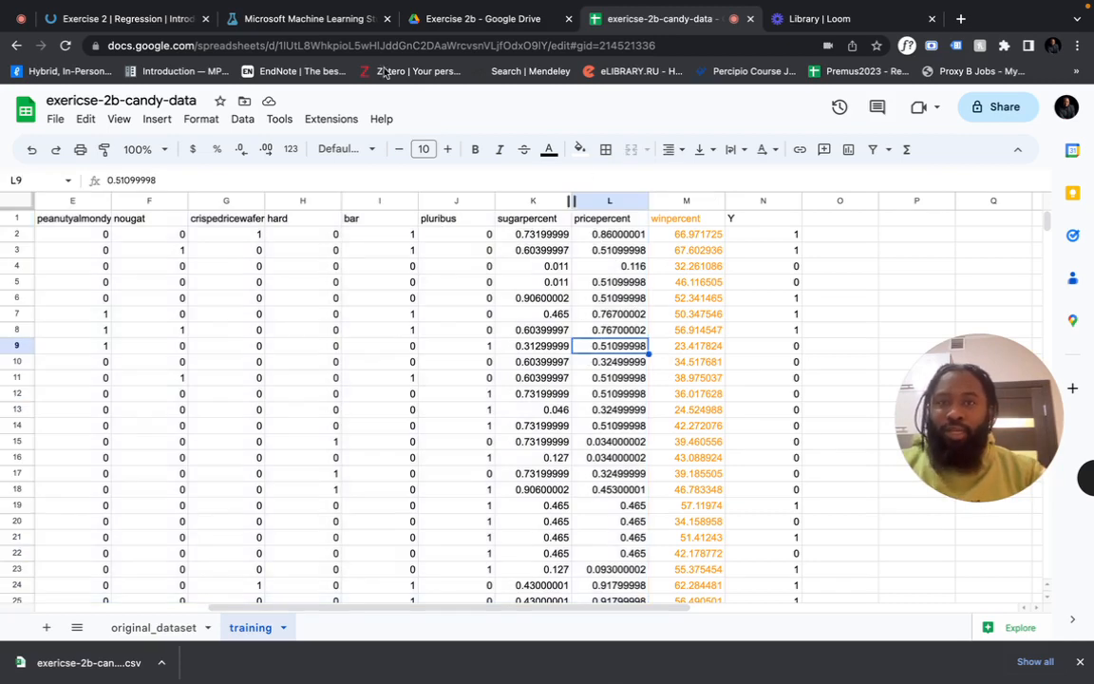
left_click(302, 18)
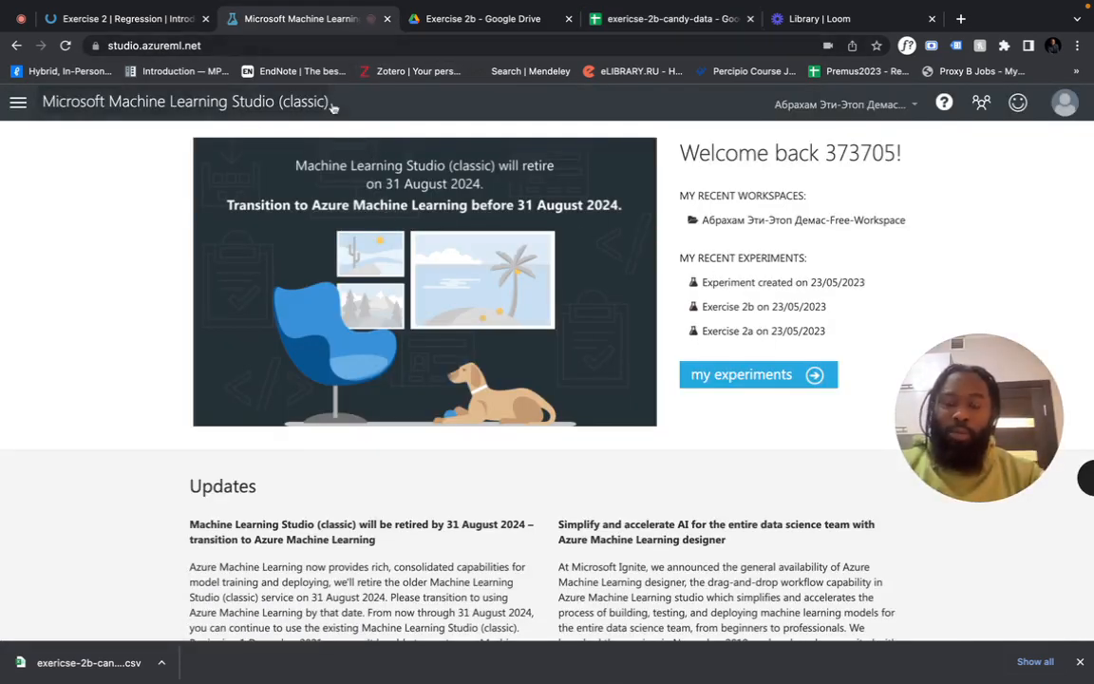
Dismiss the retirement notice, go to the Datasets list, and start a NEW dataset
left_click(696, 375)
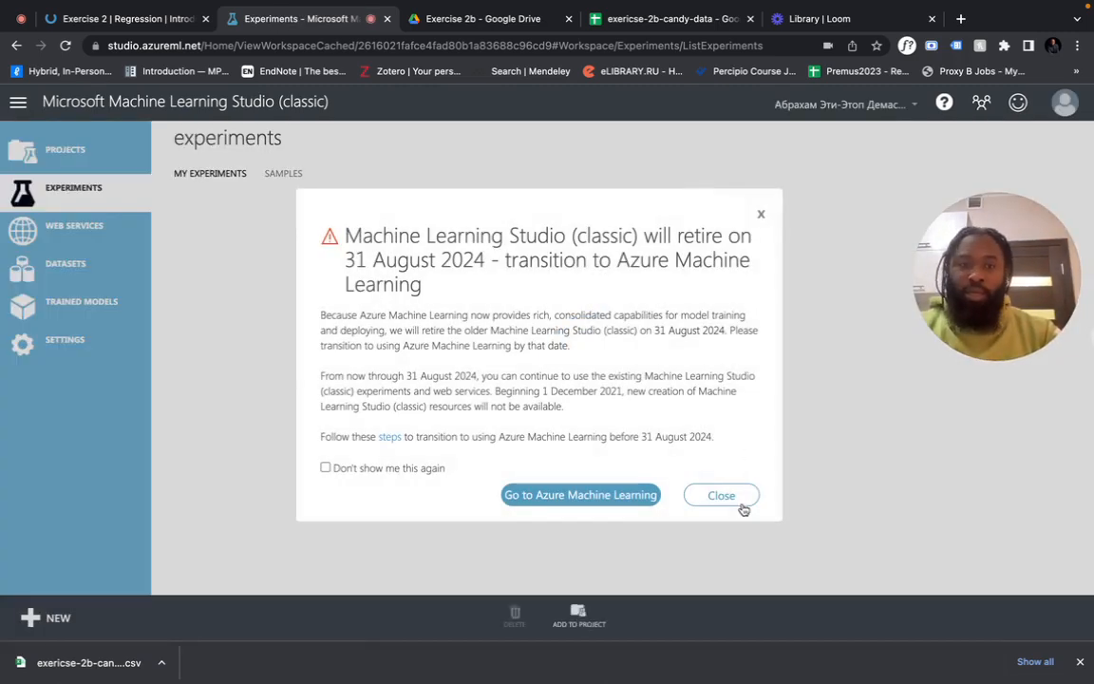
left_click(723, 496)
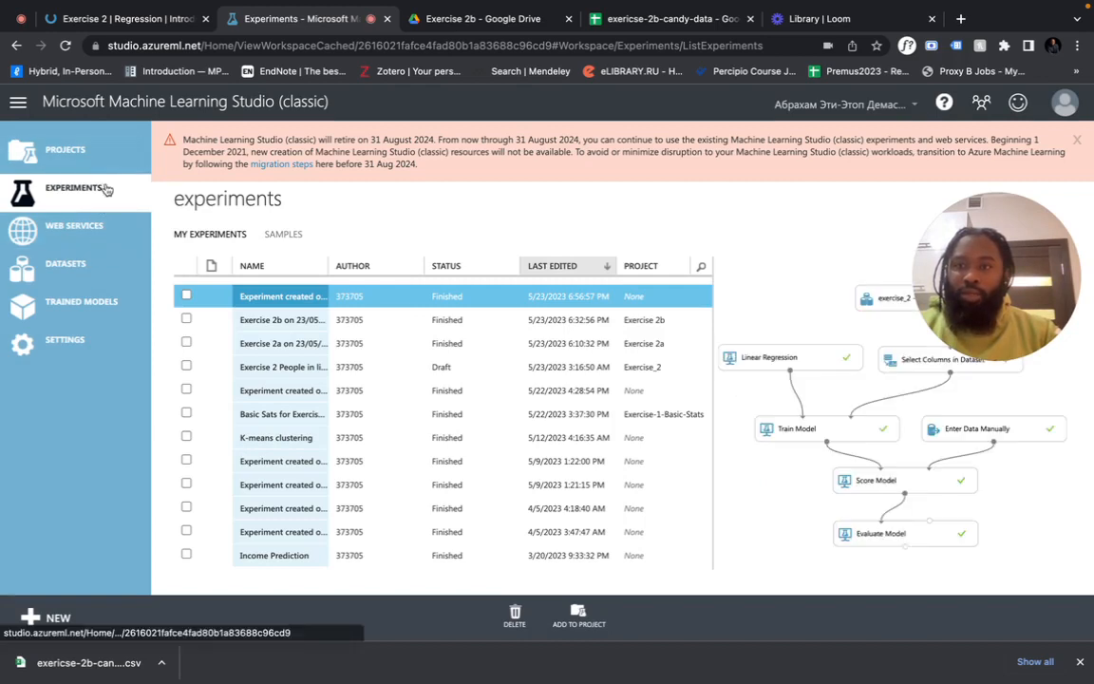
left_click(76, 268)
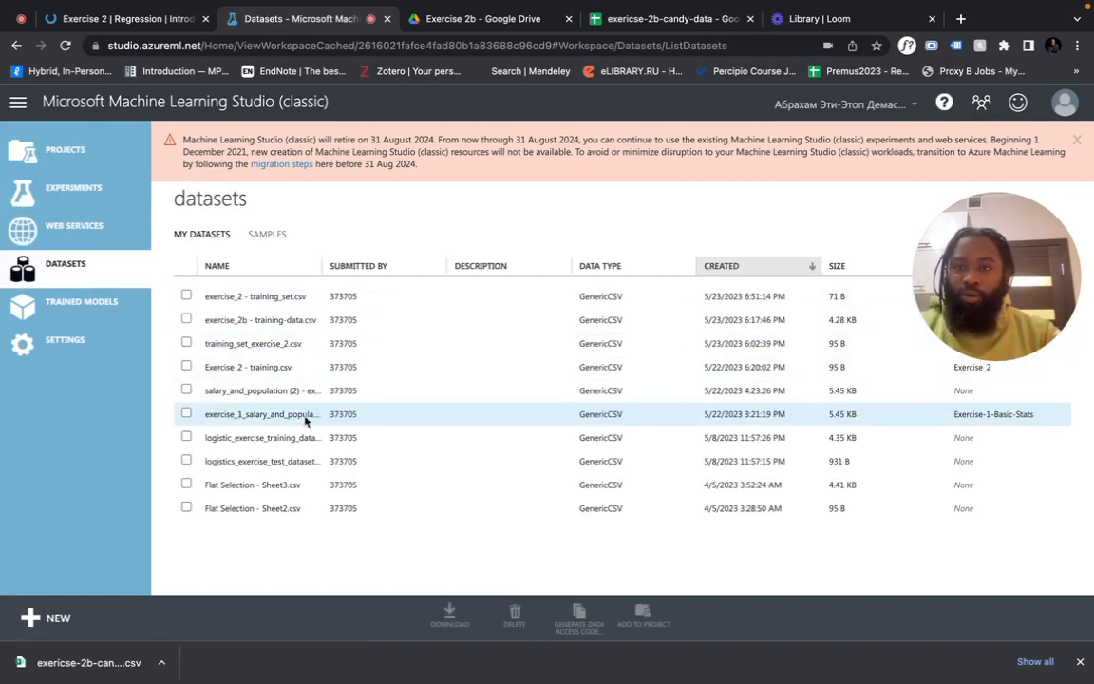
left_click(38, 617)
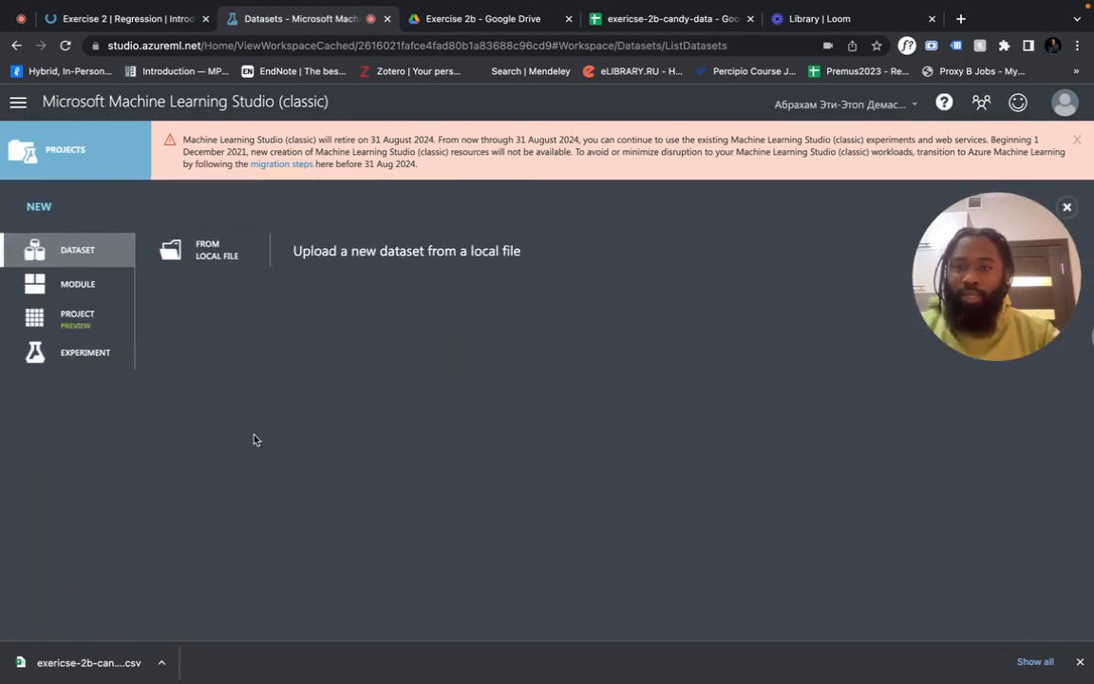
Upload exericse-2b-candy-data - training.csv from a local file as a dataset, then go to Experiments
left_click(205, 253)
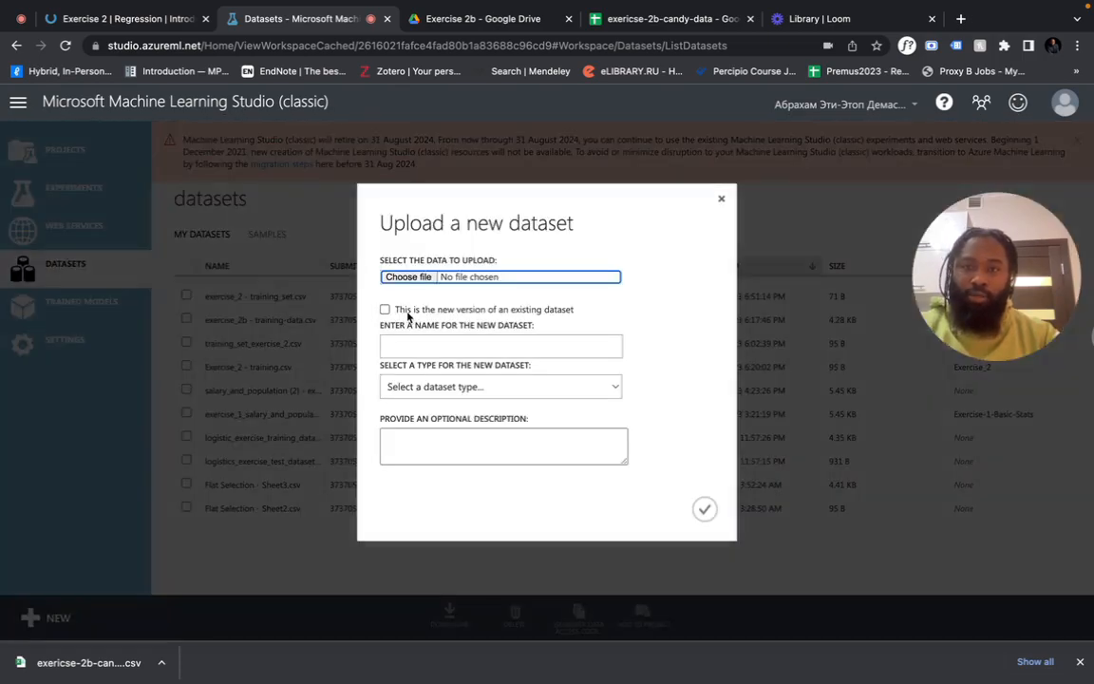
left_click(418, 280)
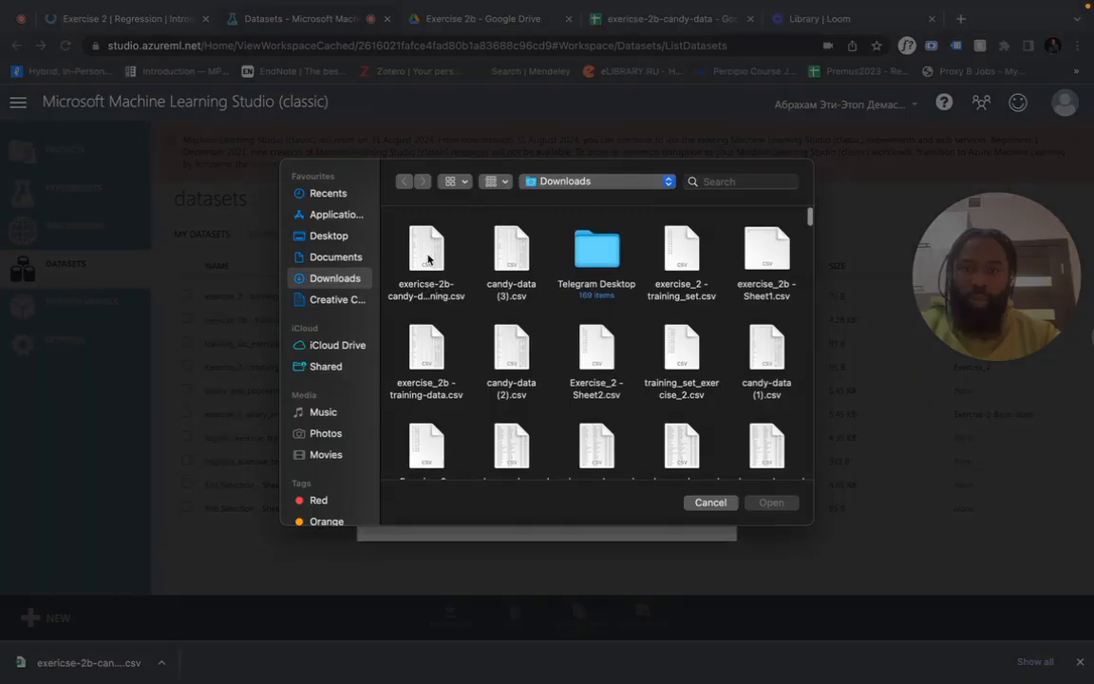
left_click(427, 258)
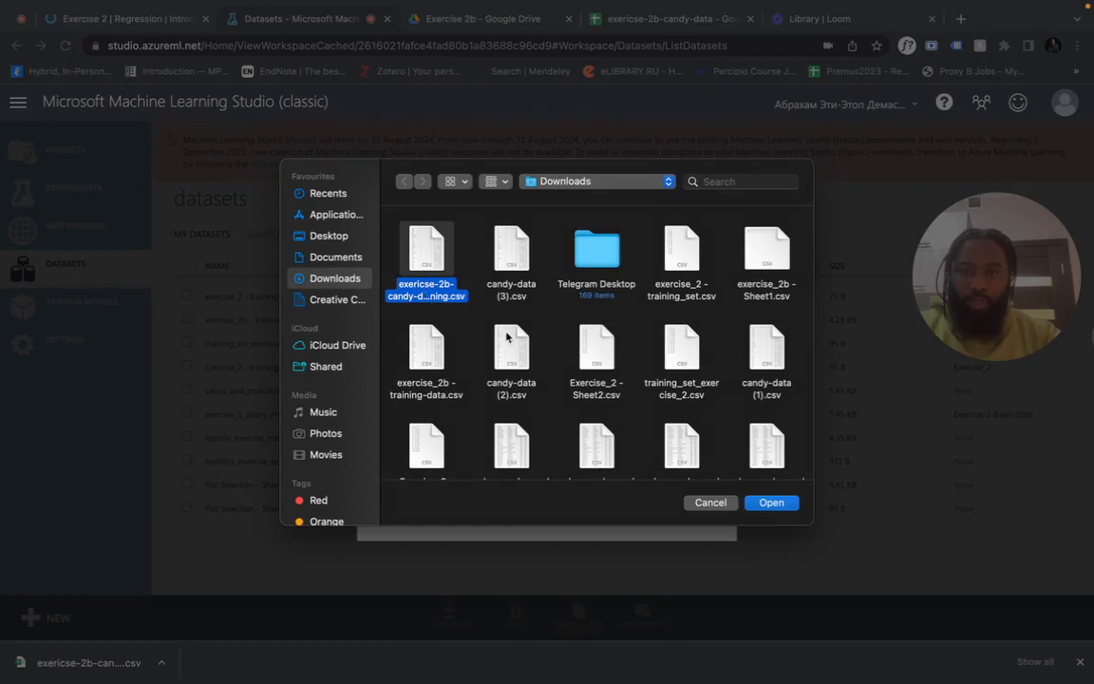
left_click(774, 503)
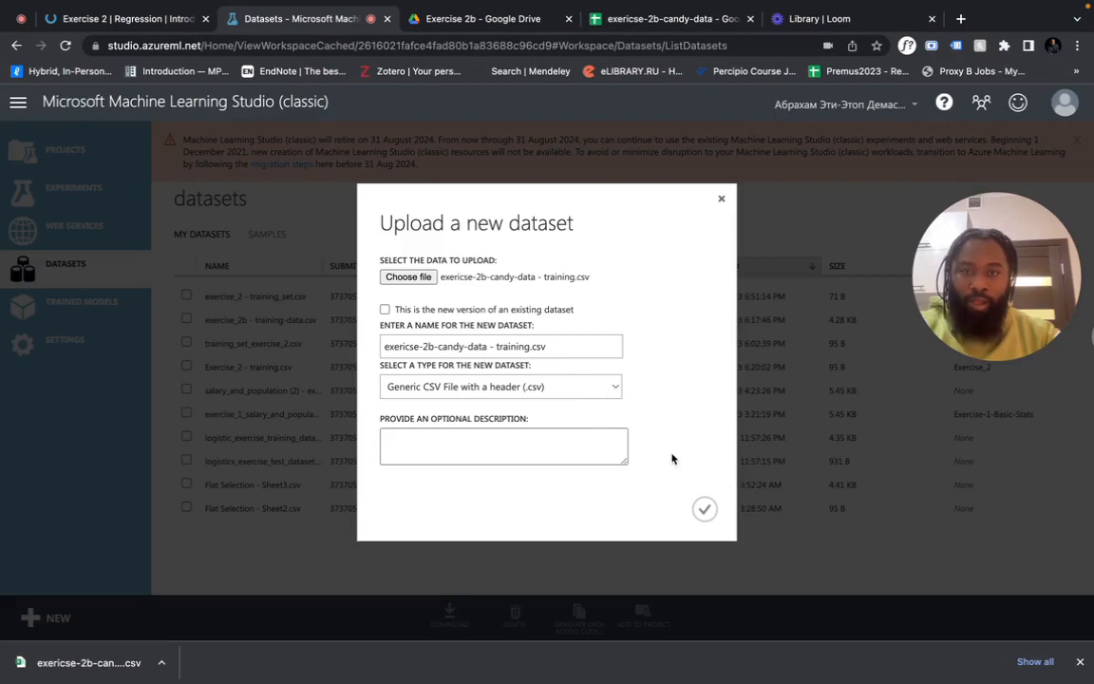
left_click(705, 512)
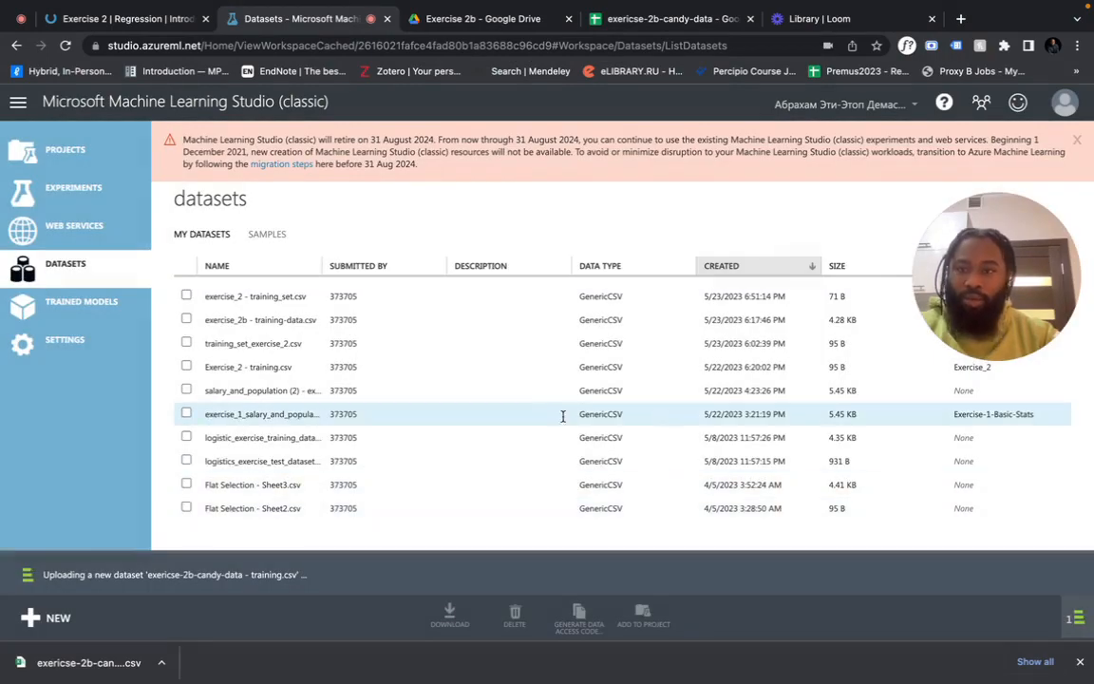
left_click(1080, 662)
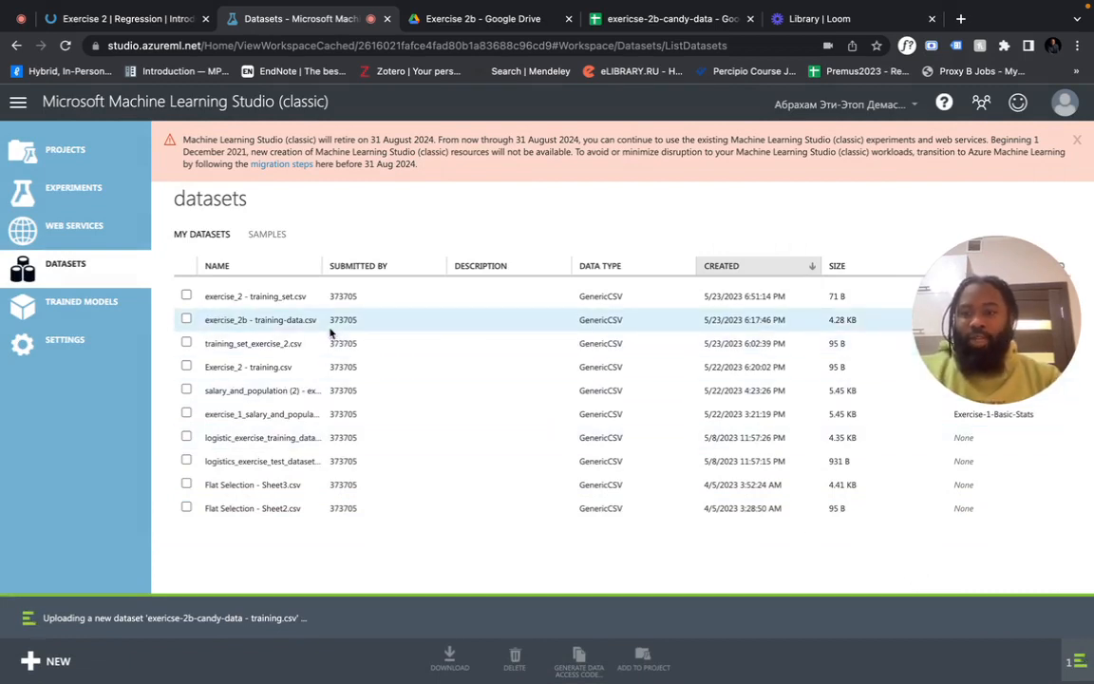
left_click(57, 195)
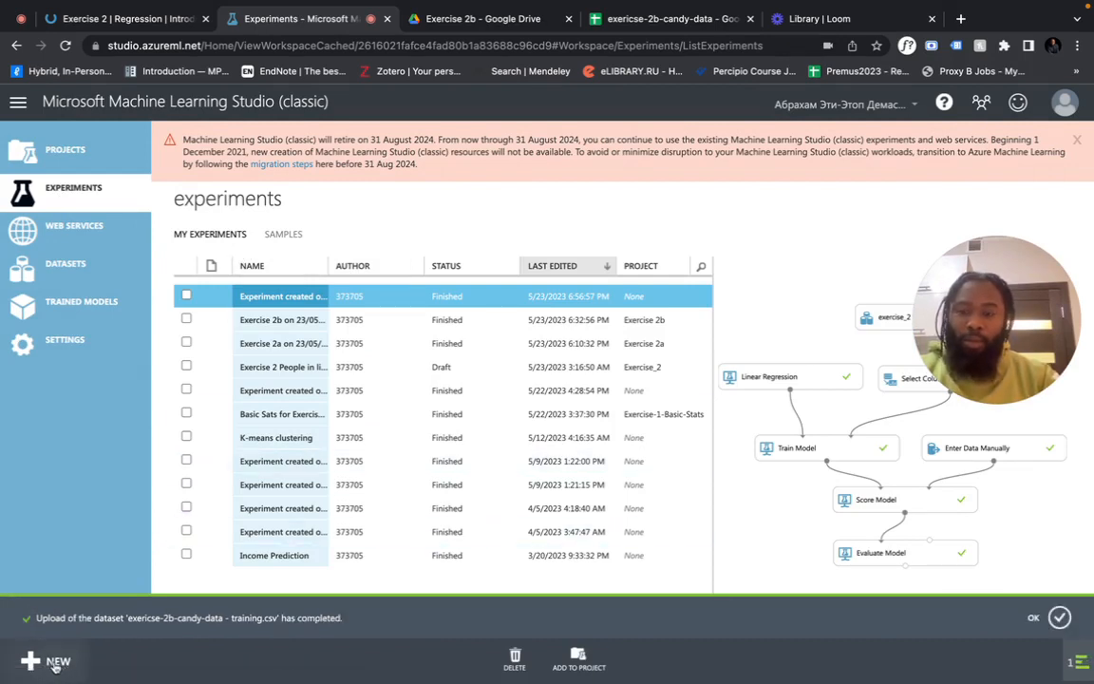
Create a blank experiment and drag the exericse-2b-candy-data - training dataset onto its canvas
left_click(59, 663)
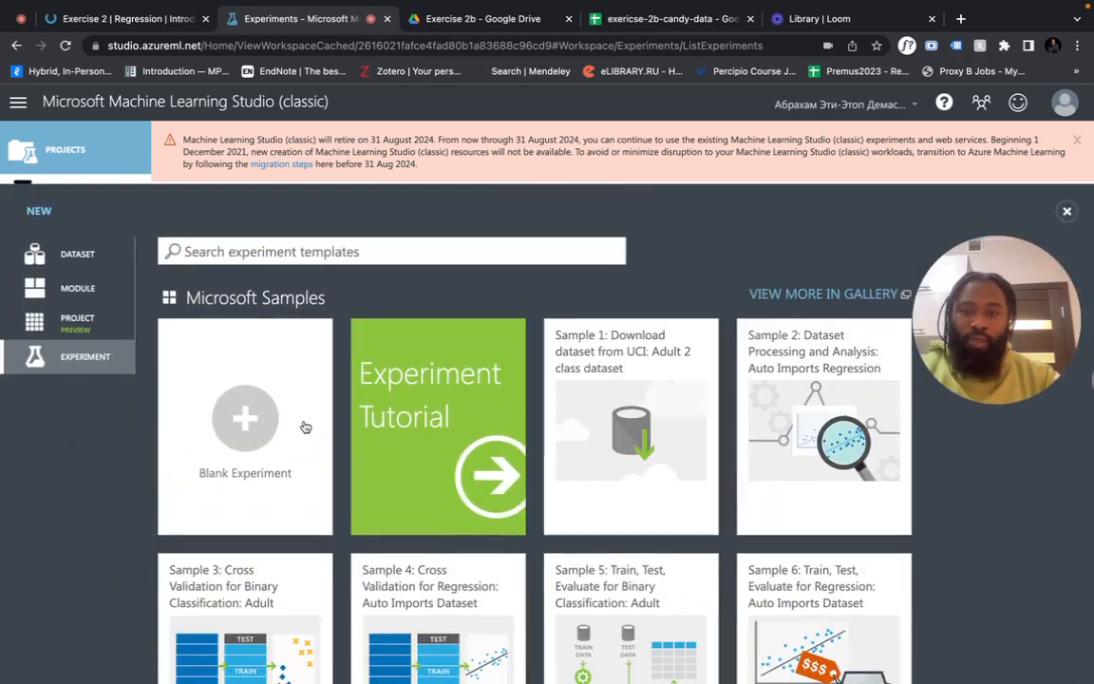
left_click(305, 428)
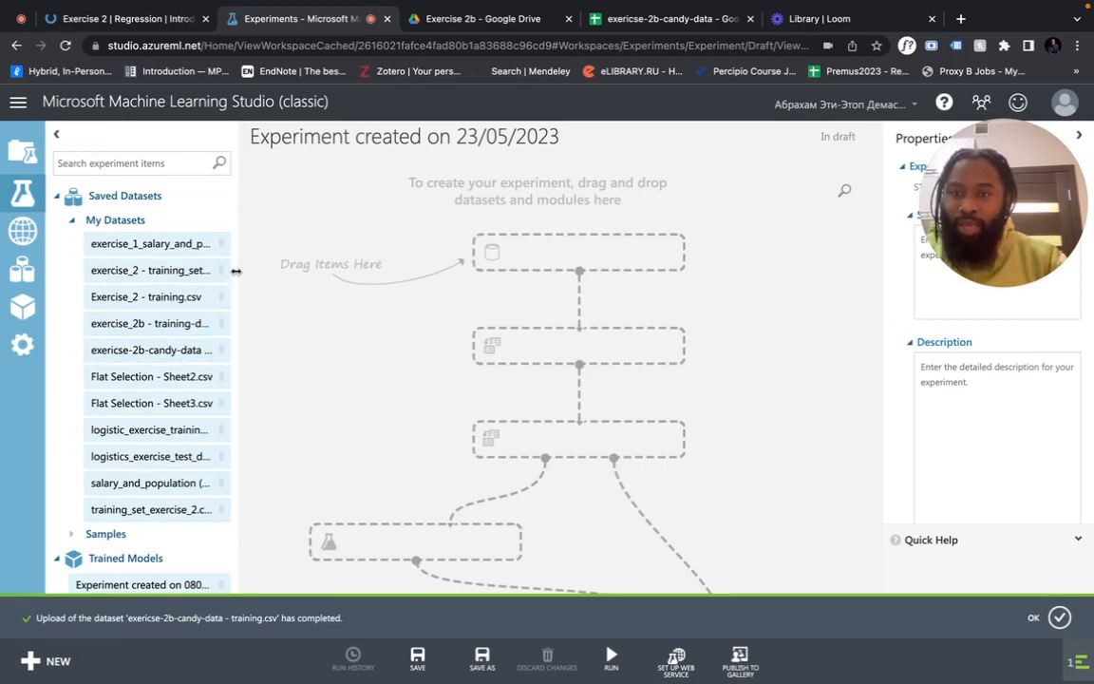
left_click_drag(245, 271, 388, 300)
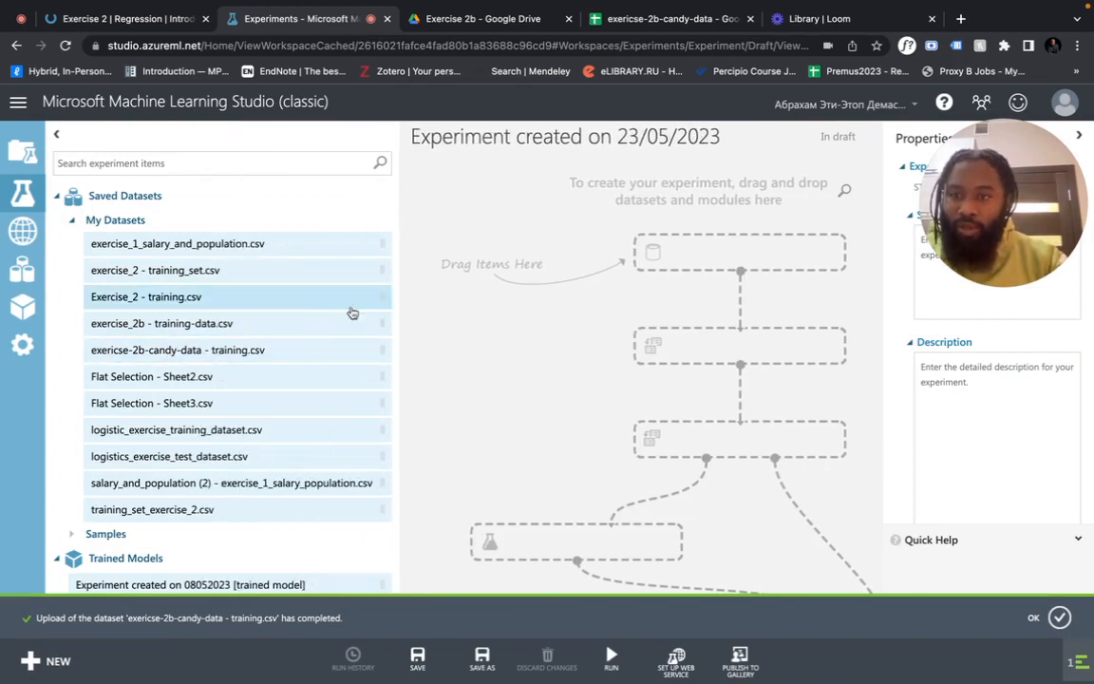
left_click_drag(233, 359, 746, 254)
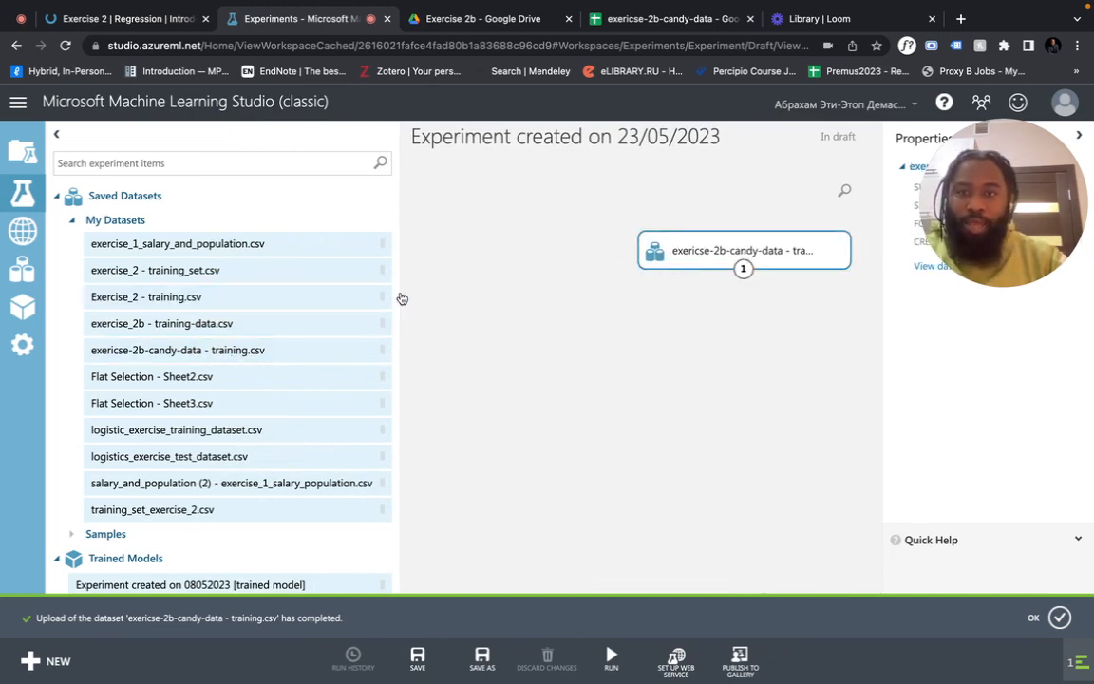
left_click_drag(399, 296, 252, 298)
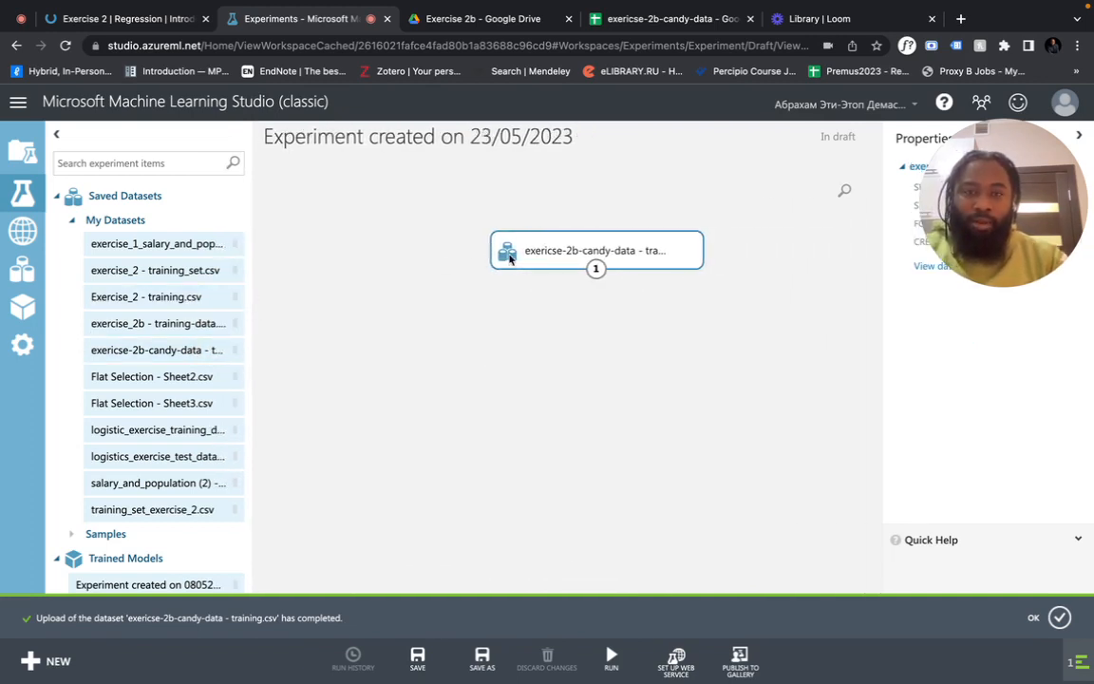
Place a Select Columns in Dataset module below the candy dataset on the canvas
left_click_drag(510, 258, 581, 235)
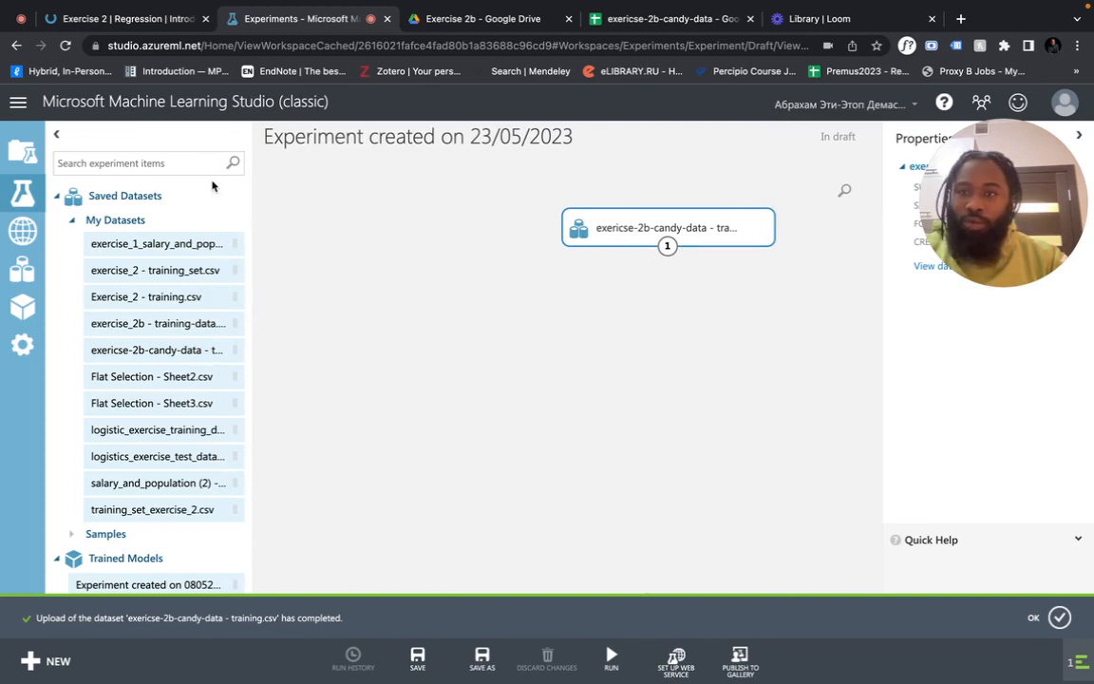
scroll(107, 266, "down", 6)
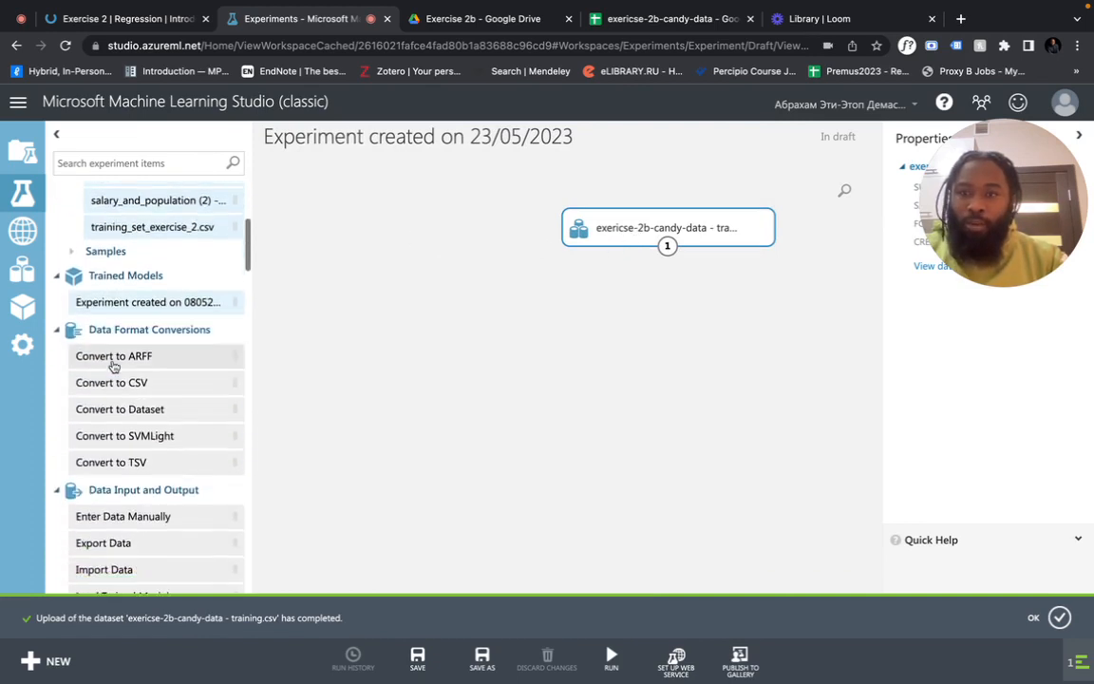
scroll(113, 366, "down", 7)
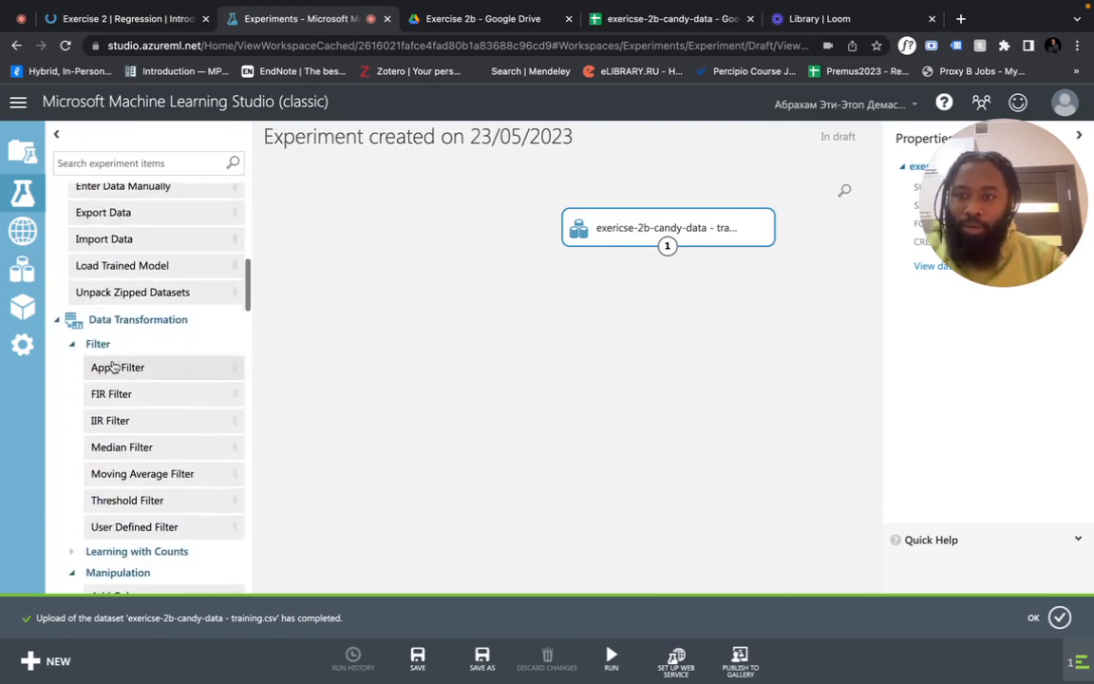
scroll(113, 367, "down", 8)
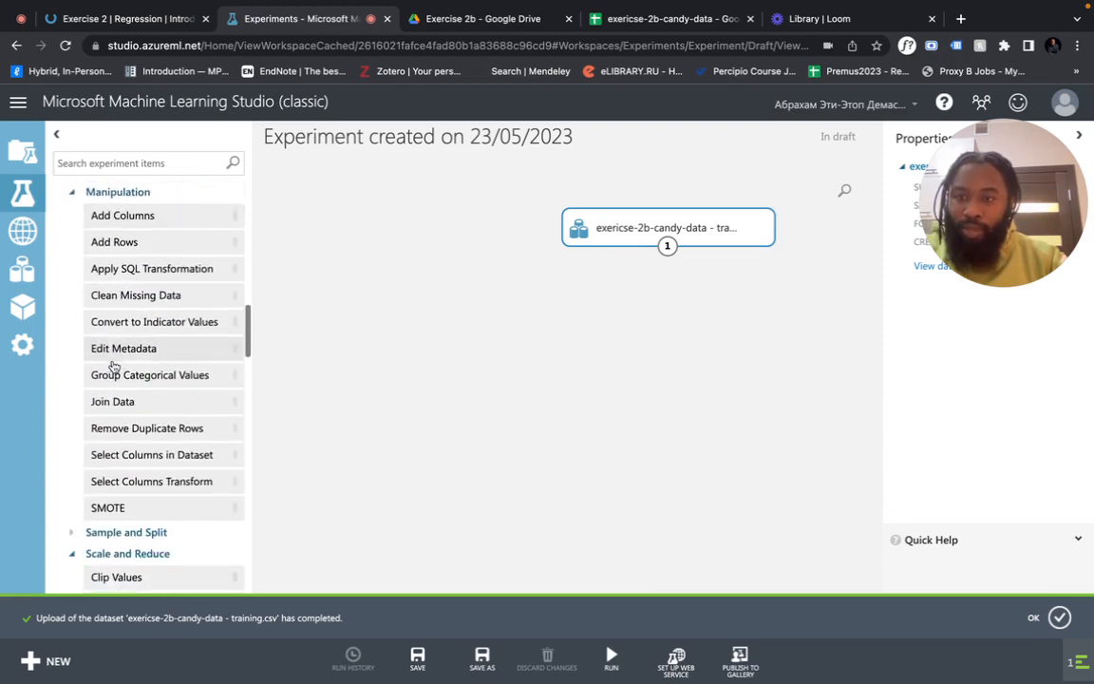
scroll(113, 366, "down", 4)
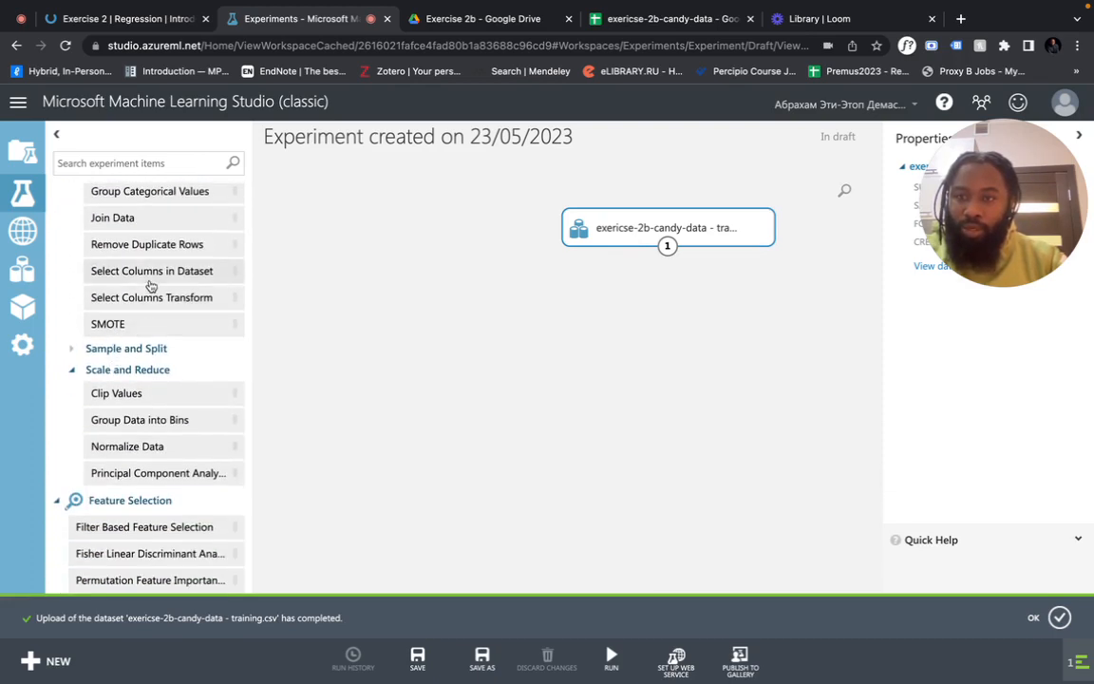
left_click_drag(151, 282, 669, 316)
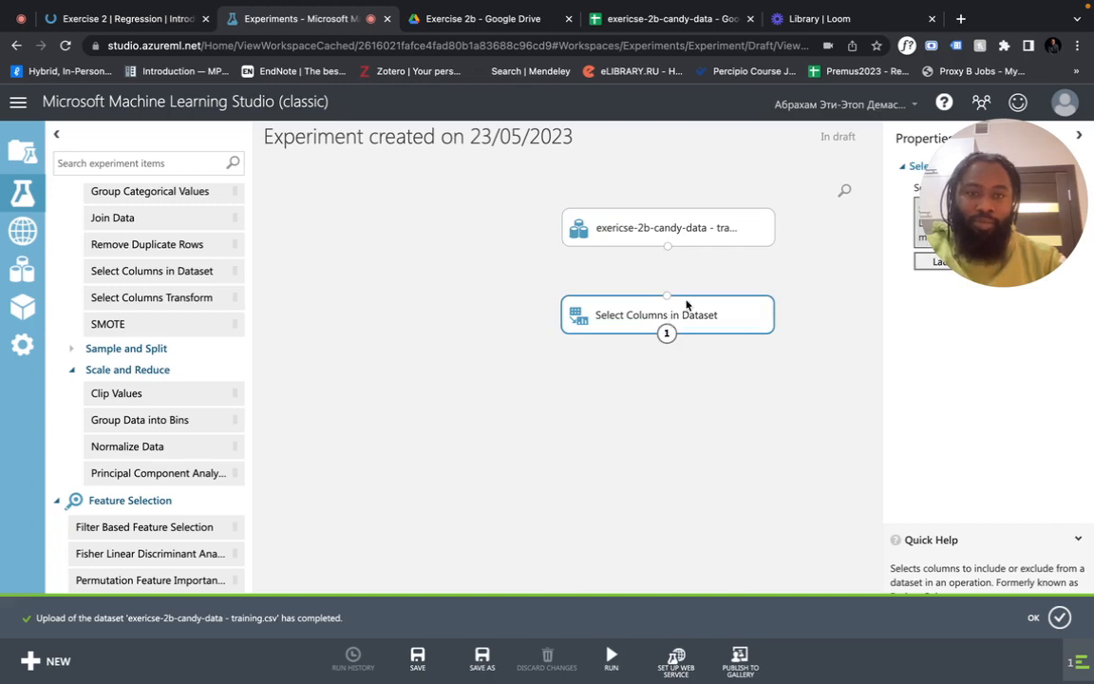
Connect the candy dataset's output port to Select Columns in Dataset's input
left_click(670, 271)
left_click(630, 222)
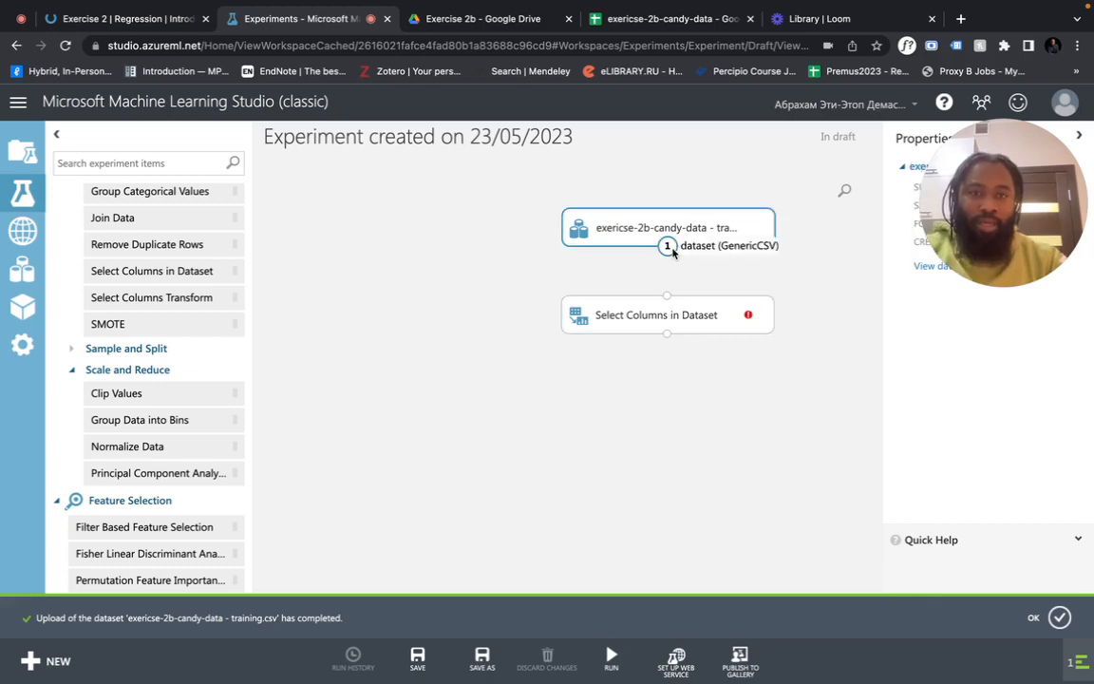
left_click_drag(672, 251, 672, 299)
left_click(698, 327)
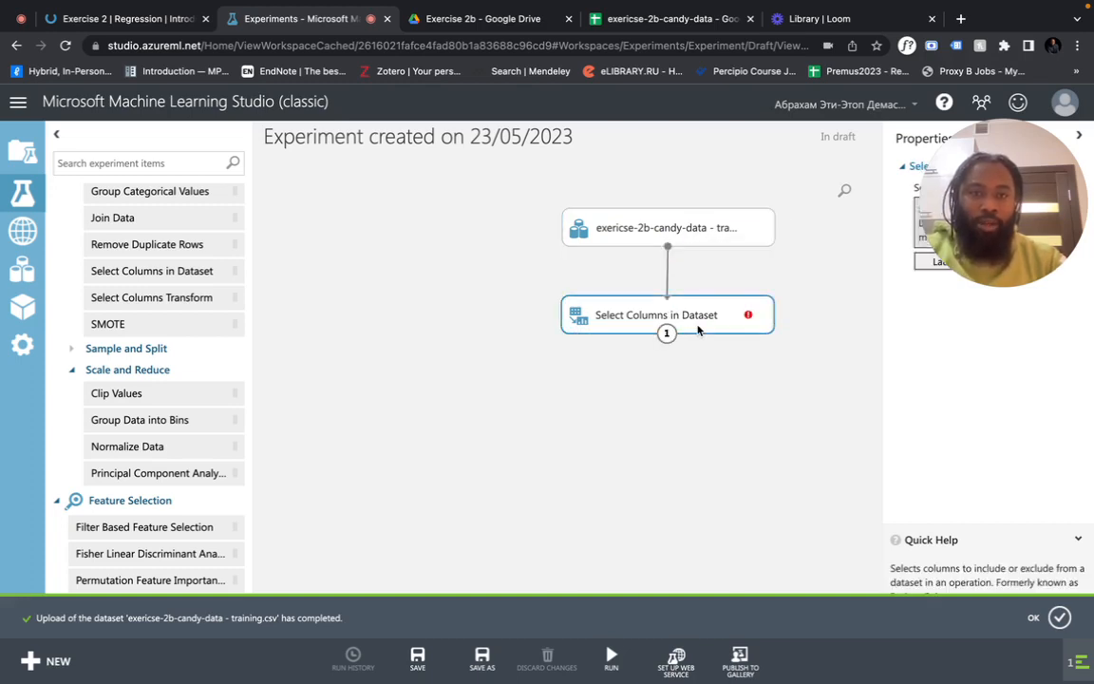
left_click_drag(980, 226, 239, 321)
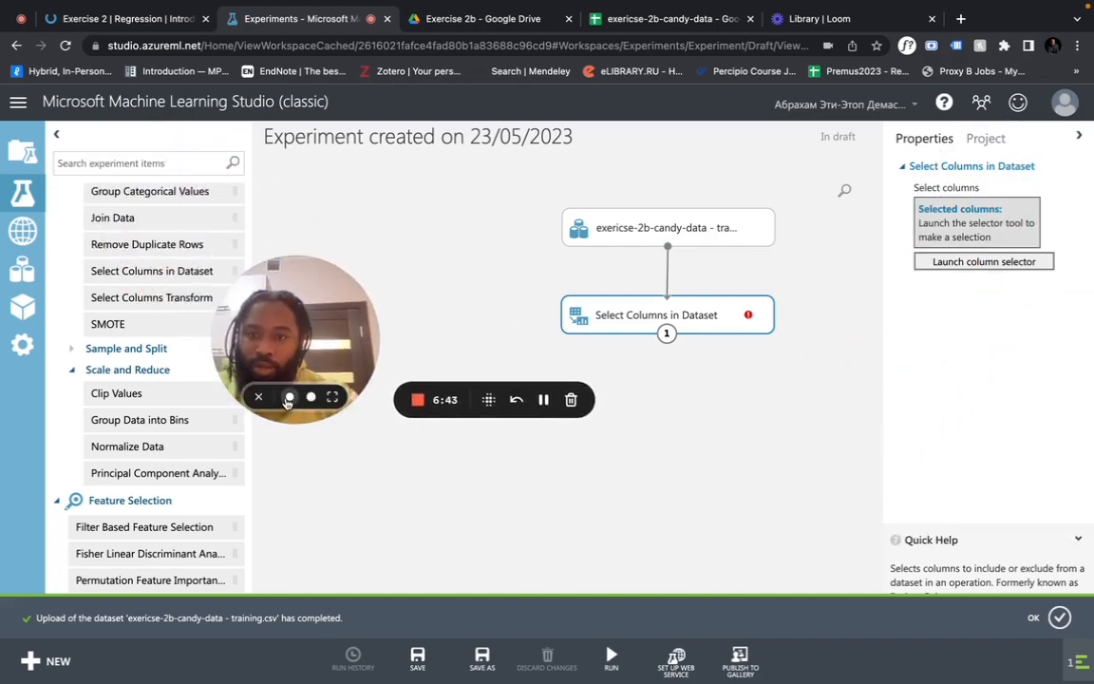
left_click_drag(257, 292, 72, 113)
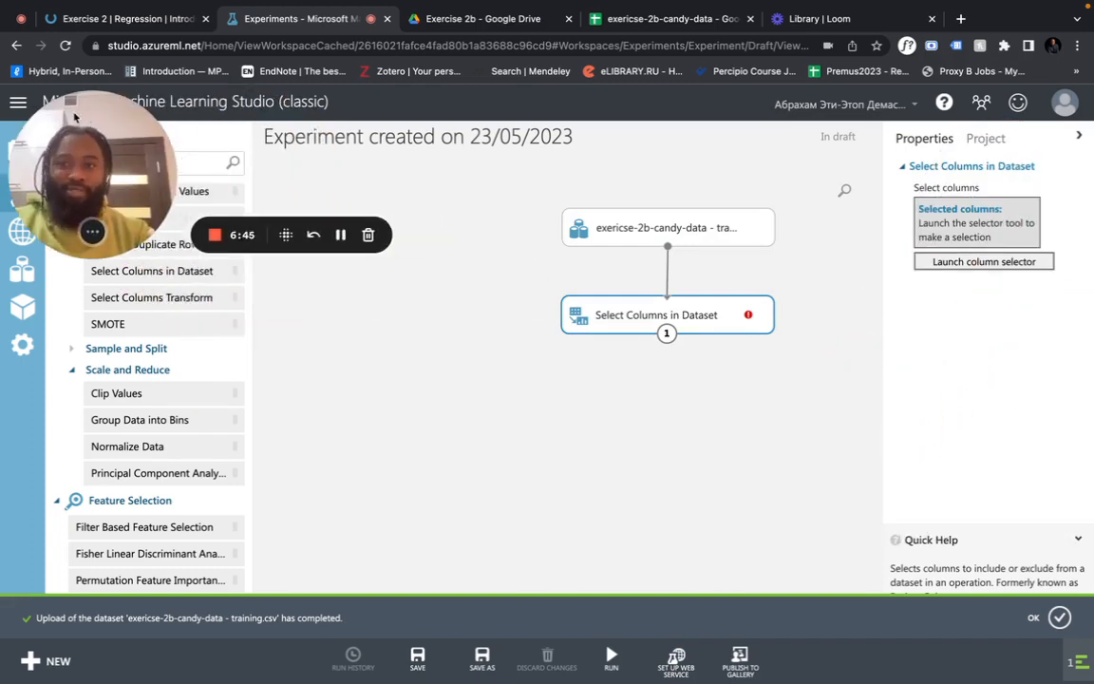
Select the 12 columns chocolate through winpercent, excluding competitorname and Y
left_click(919, 263)
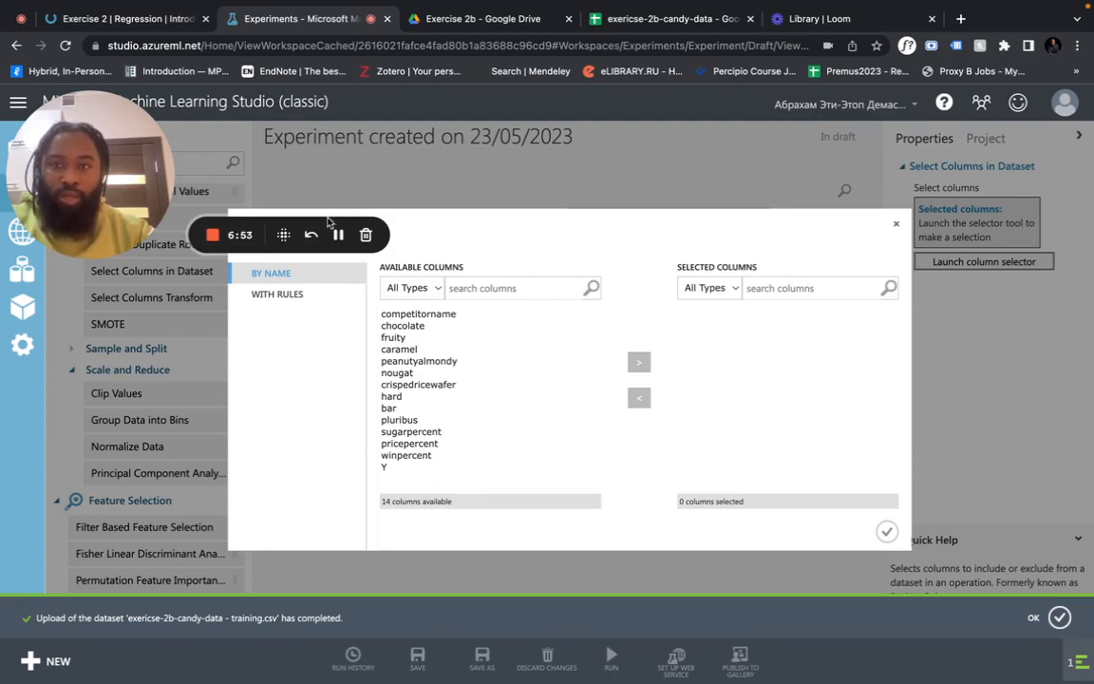
left_click_drag(183, 231, 183, 533)
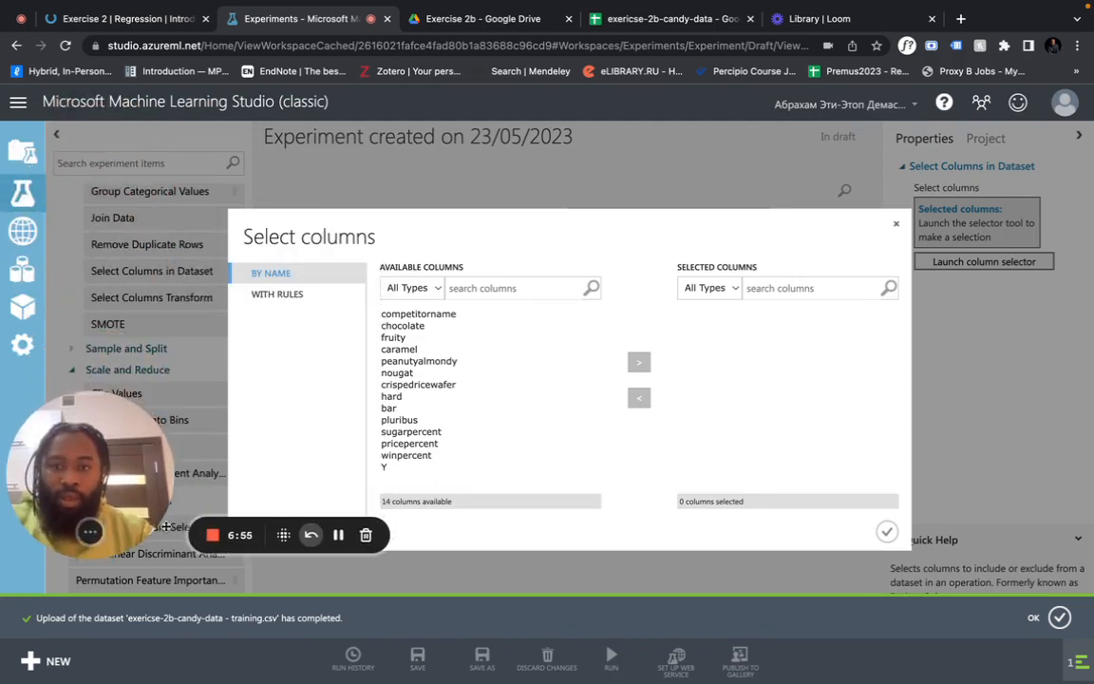
left_click_drag(497, 318, 456, 458)
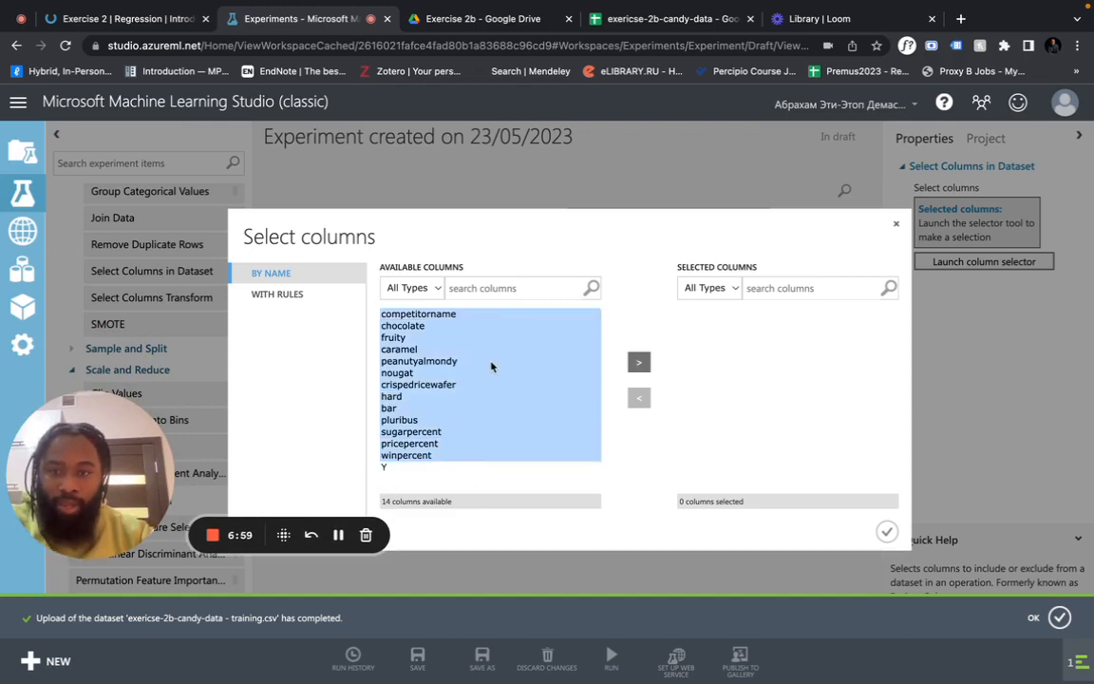
left_click(462, 317, "ctrl")
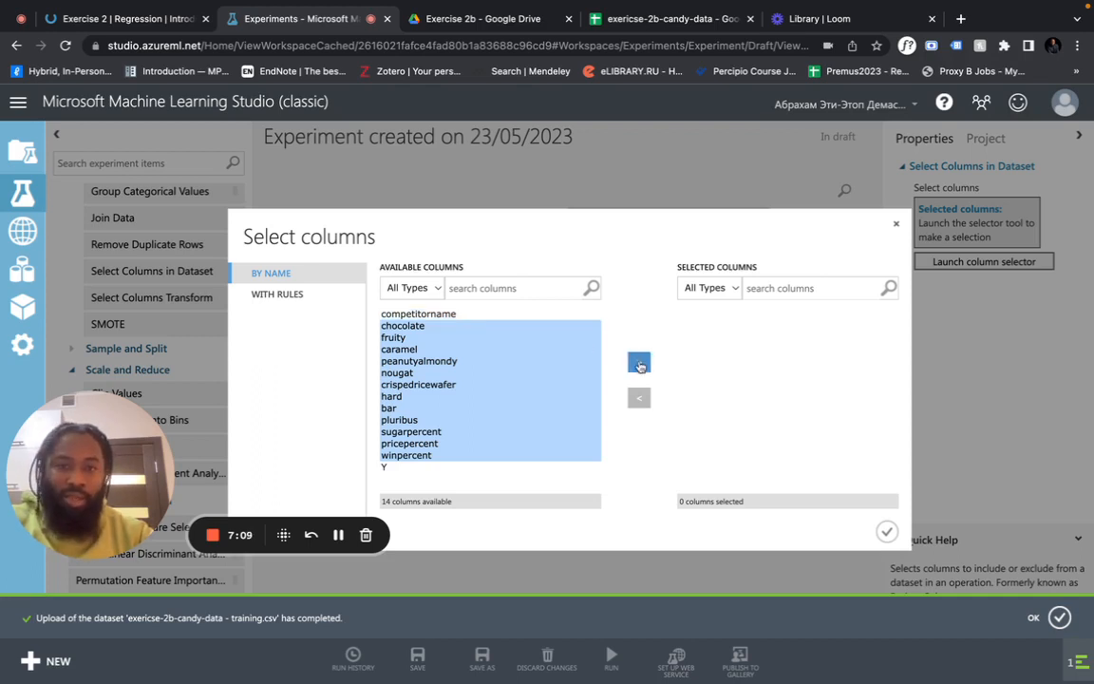
left_click(640, 364)
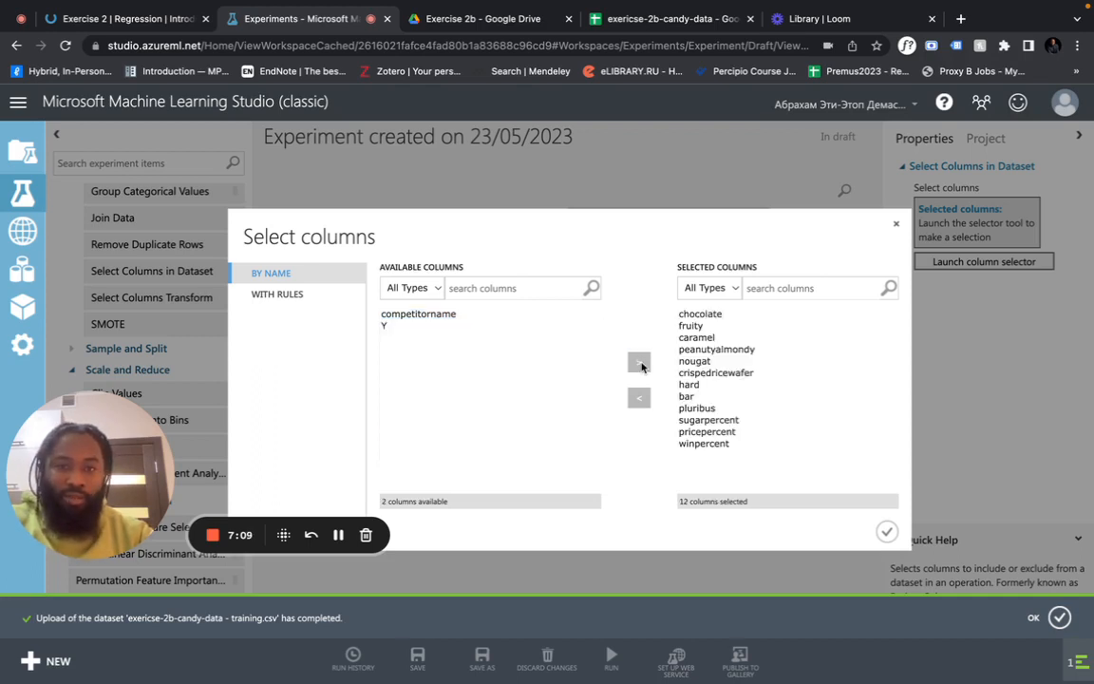
left_click(884, 533)
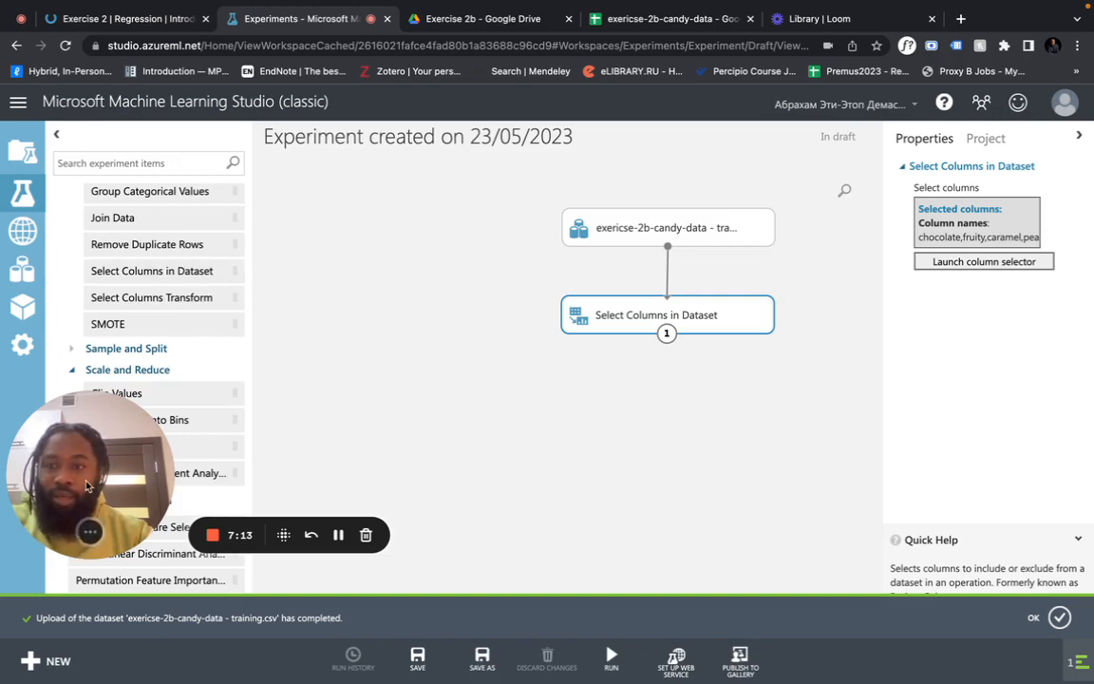
left_click_drag(88, 487, 931, 464)
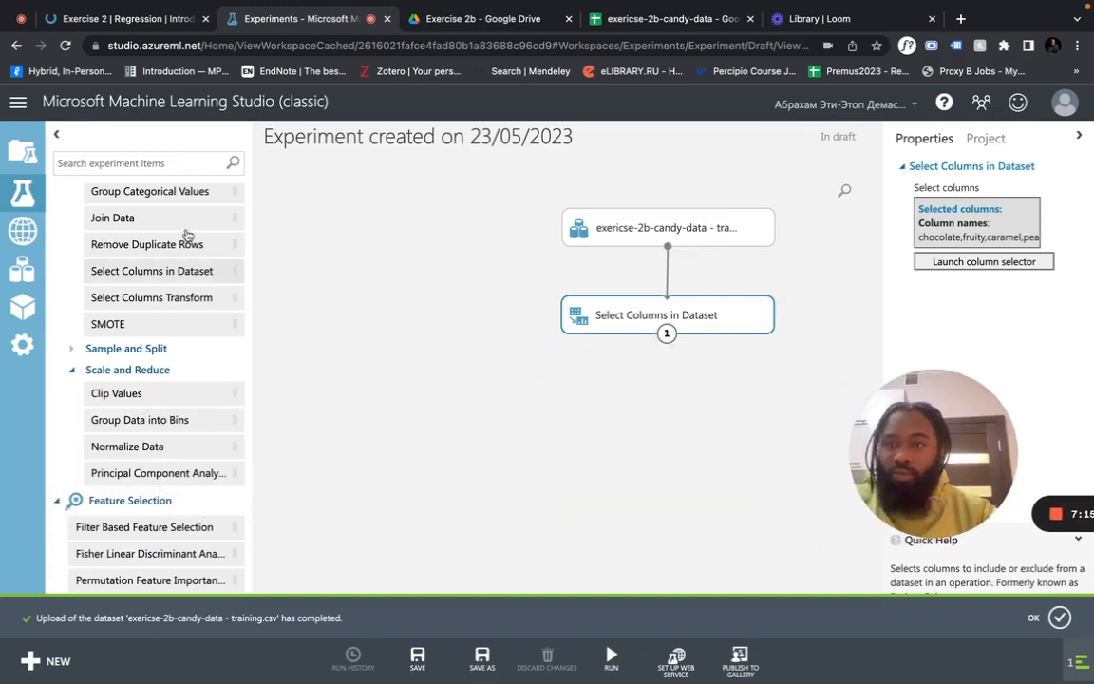
left_click(150, 165)
Add Linear Regression and Train Model modules to the canvas via the 'linea' and 'train' searches
type("linea")
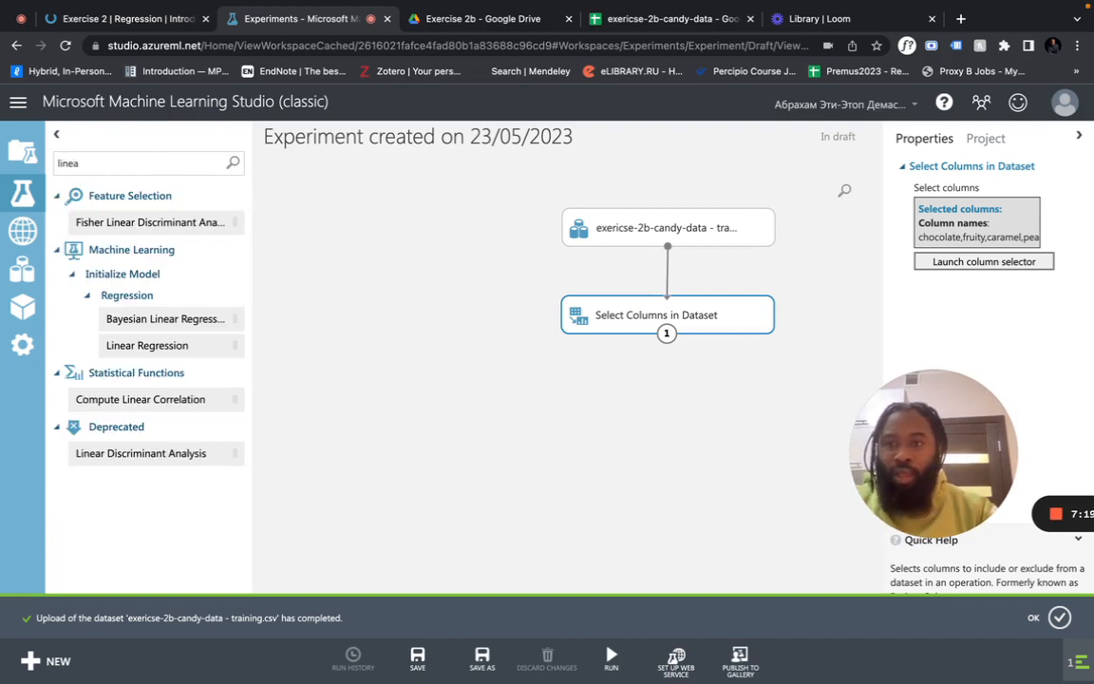
left_click_drag(145, 346, 424, 322)
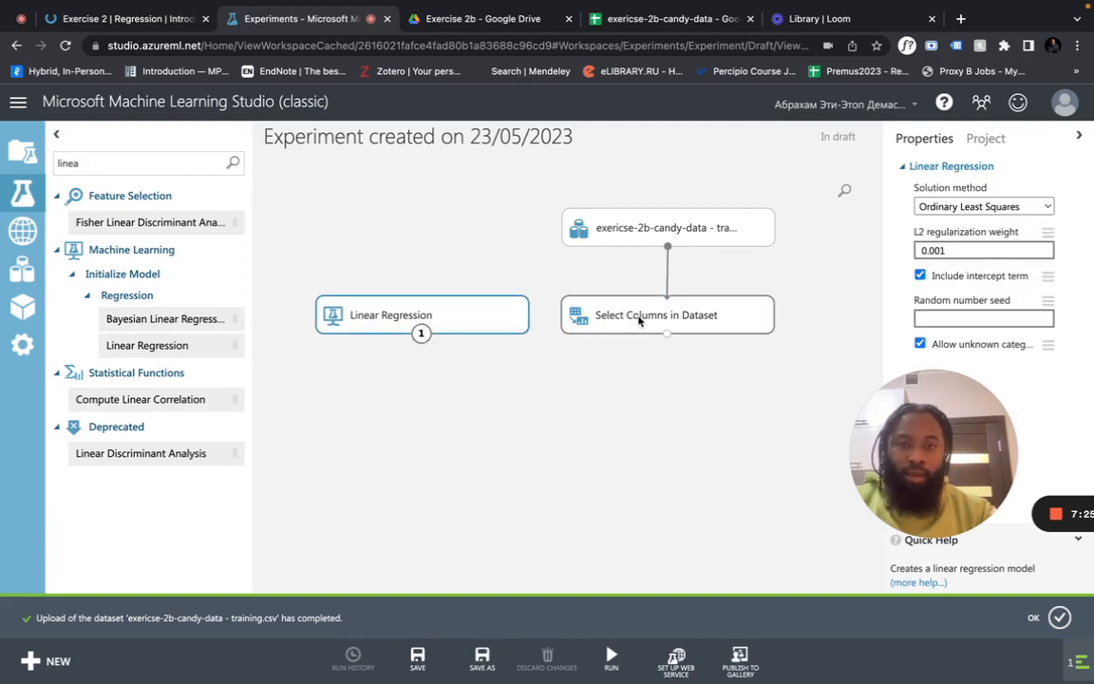
left_click_drag(640, 320, 658, 317)
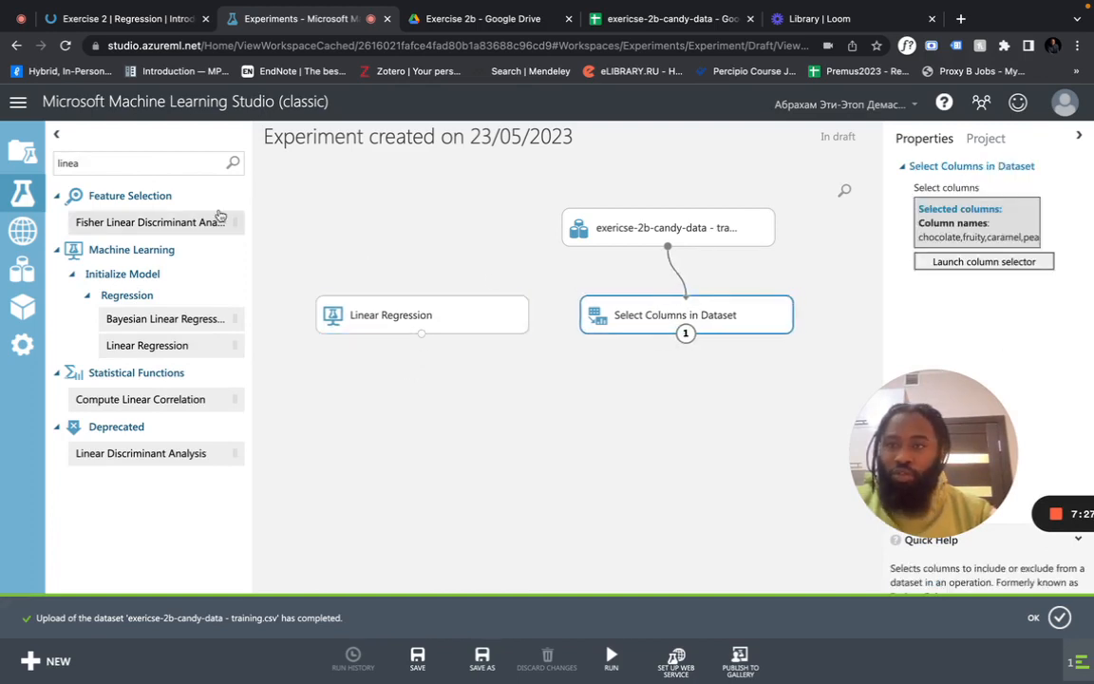
double_click(183, 165)
type("train model")
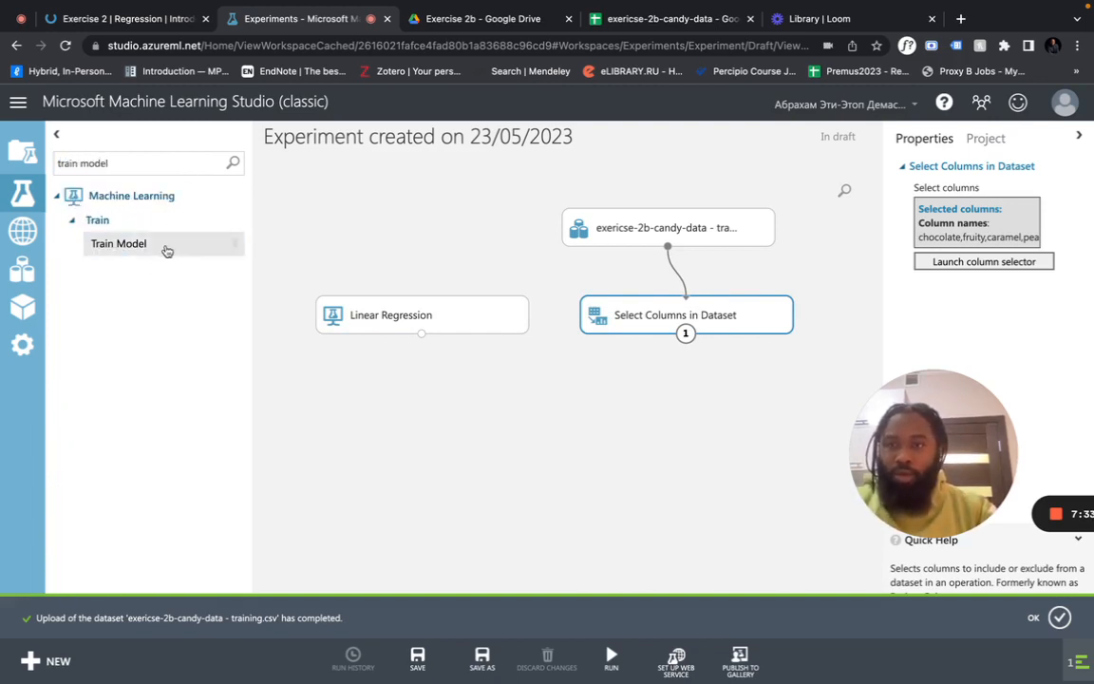
left_click_drag(164, 246, 555, 415)
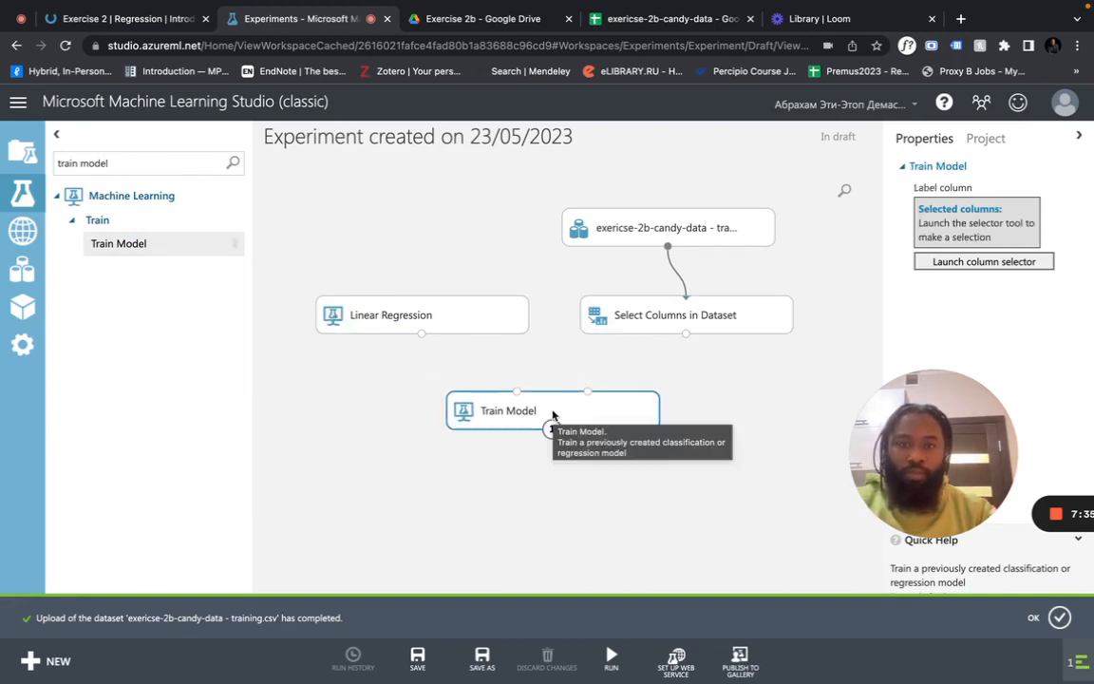
Connect Select Columns in Dataset's output to Train Model's right input
left_click(643, 333)
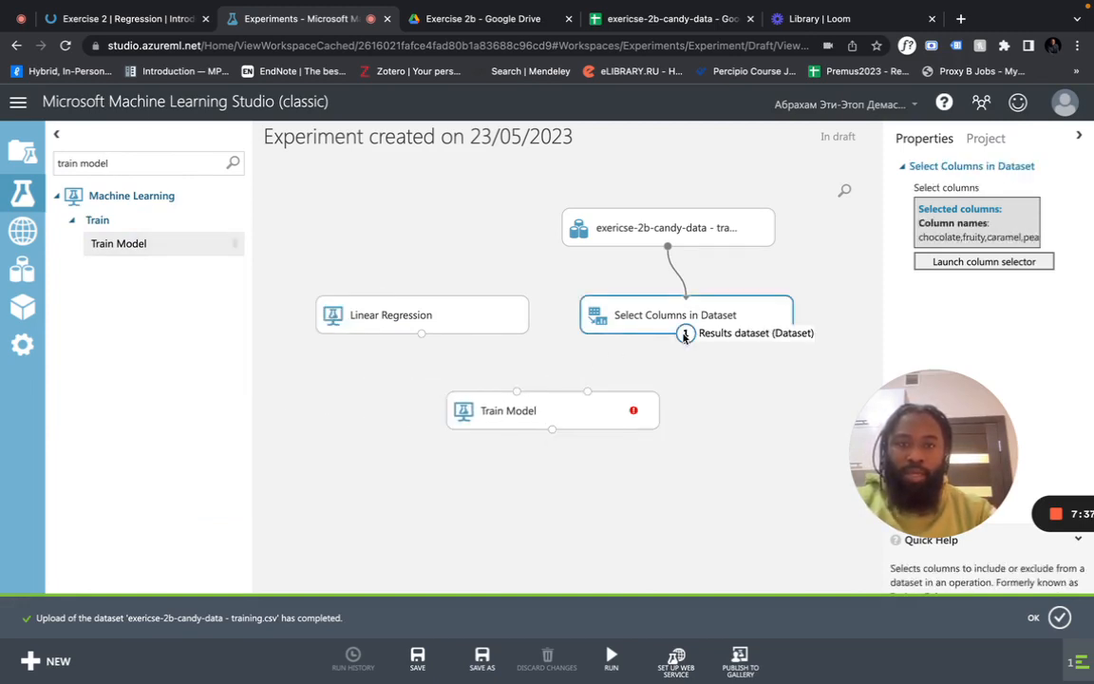
left_click_drag(685, 335, 588, 392)
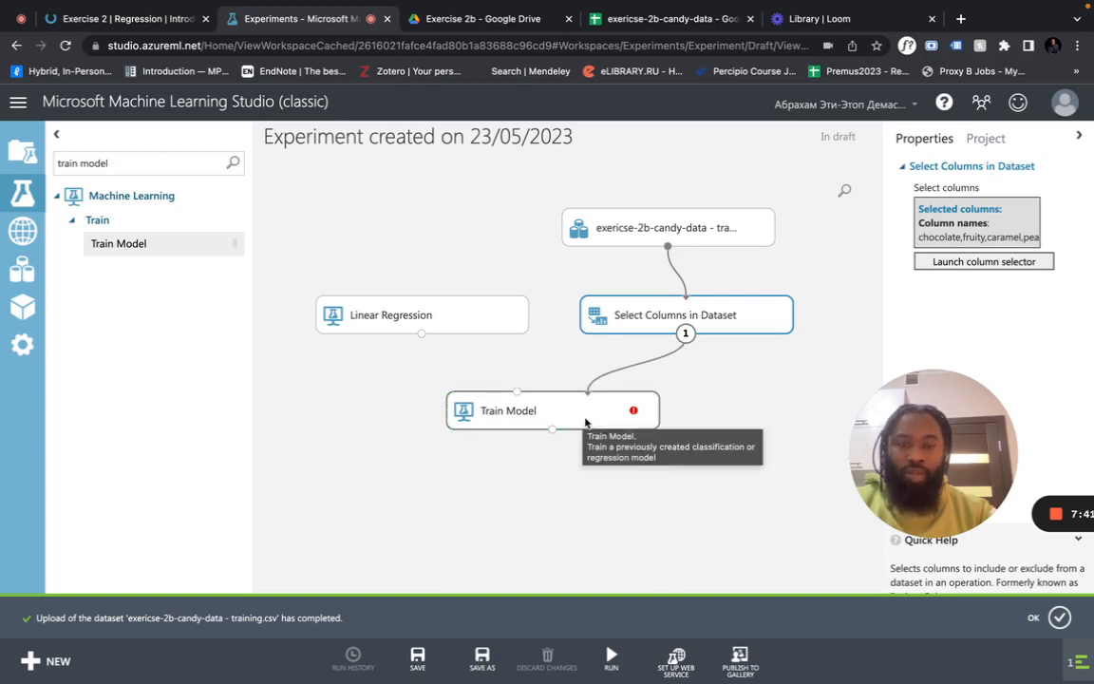
left_click(589, 410)
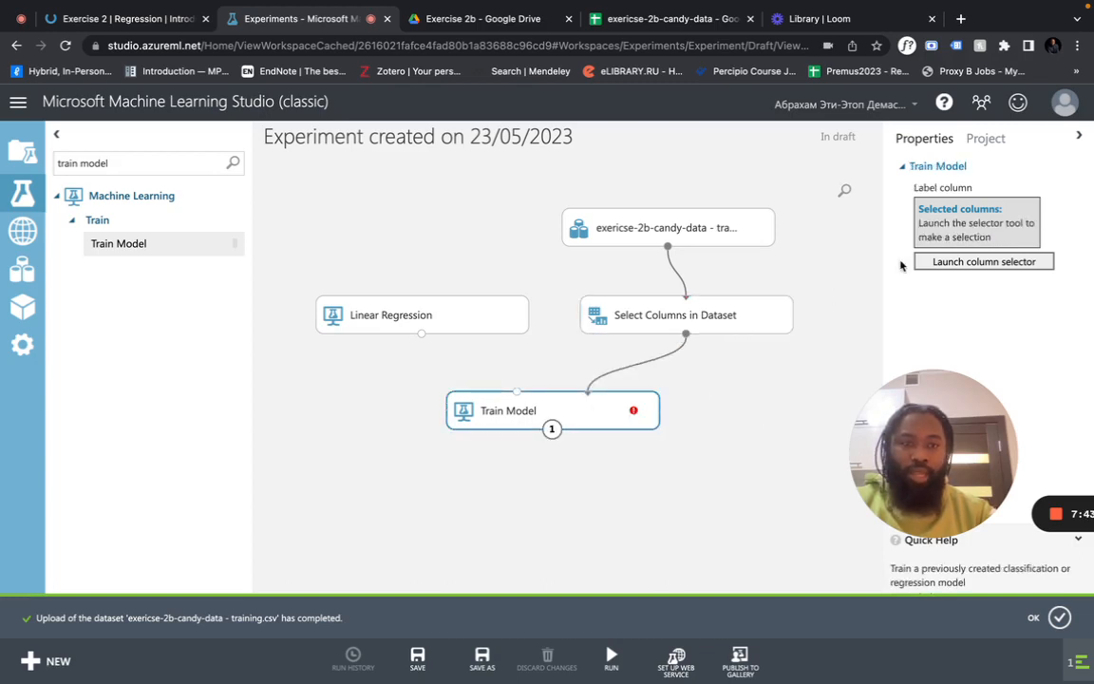
left_click(974, 262)
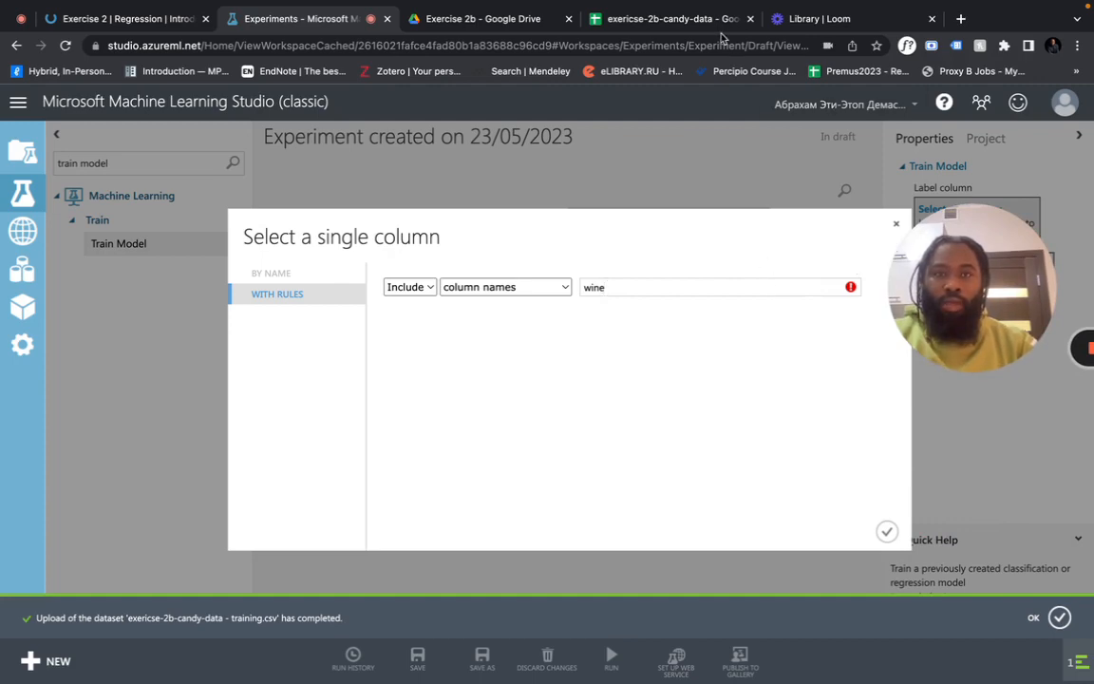
Set Train Model's label column to pricepercent instead of wine
left_click(669, 19)
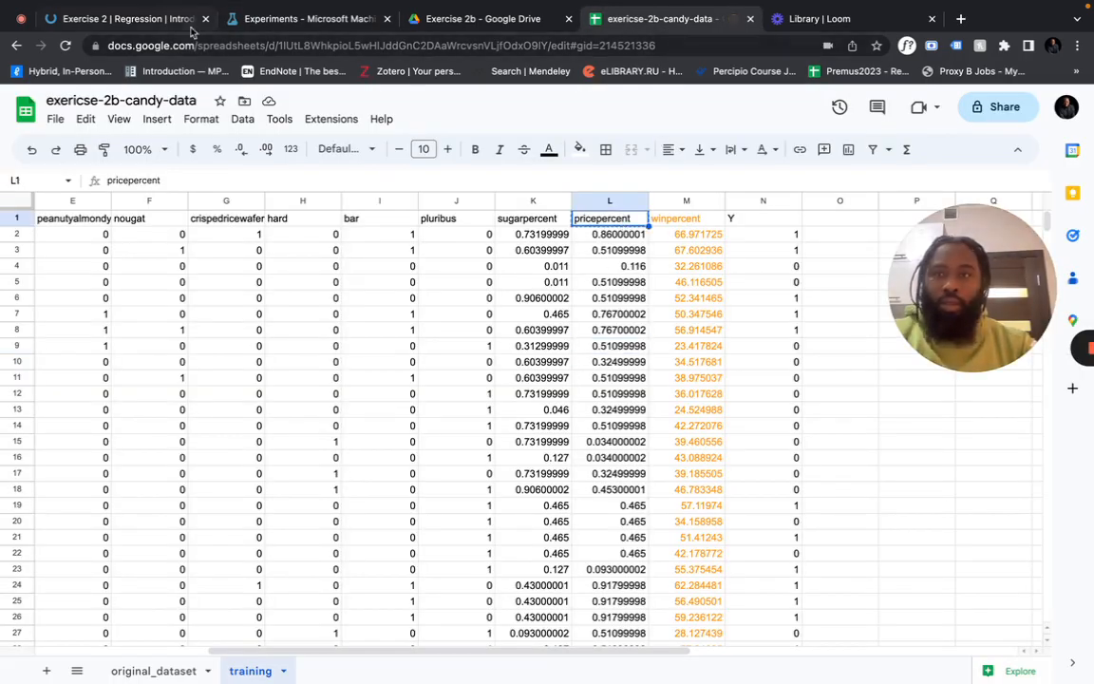
left_click(264, 20)
left_click(646, 286)
key("super+a")
type("pricepercent")
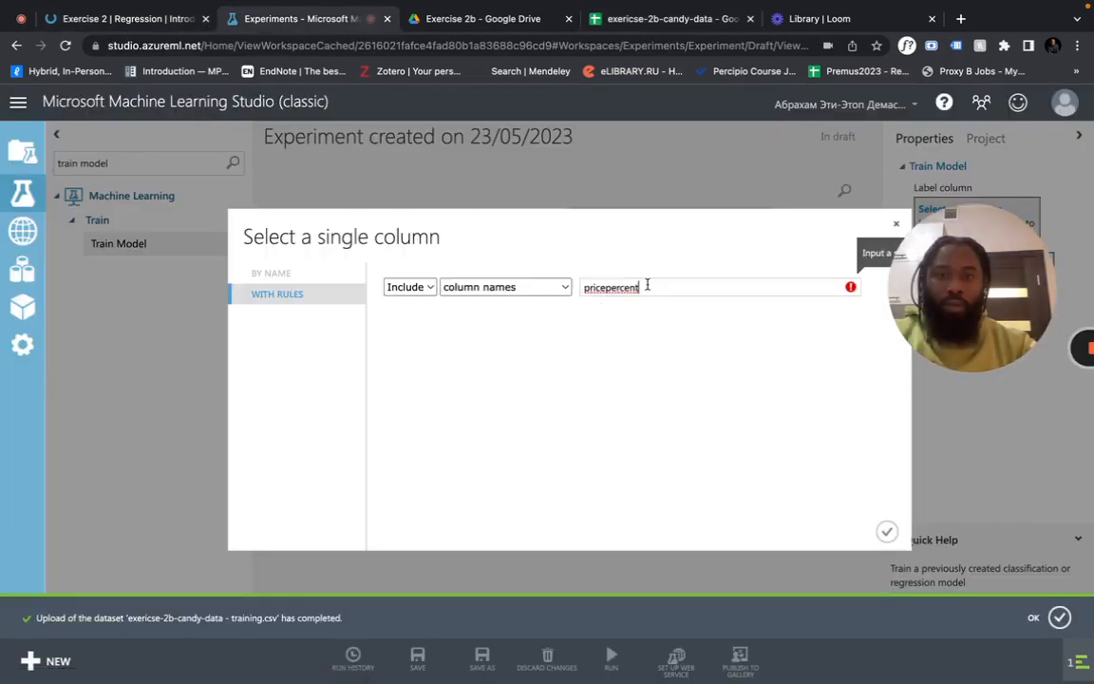
left_click(630, 308)
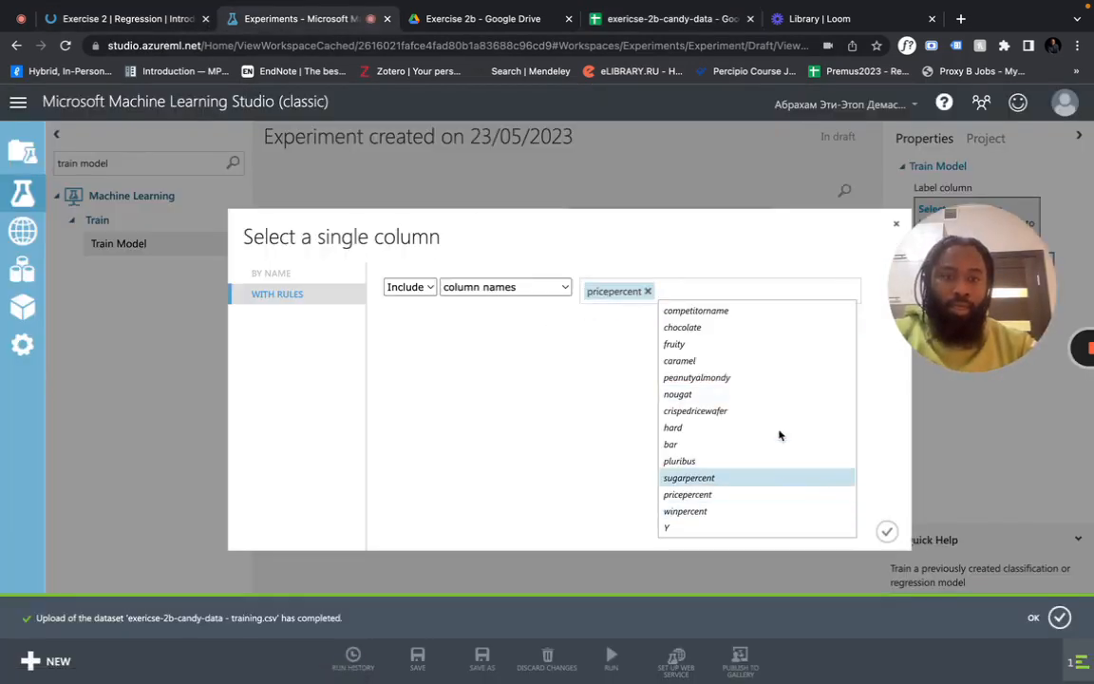
left_click(887, 531)
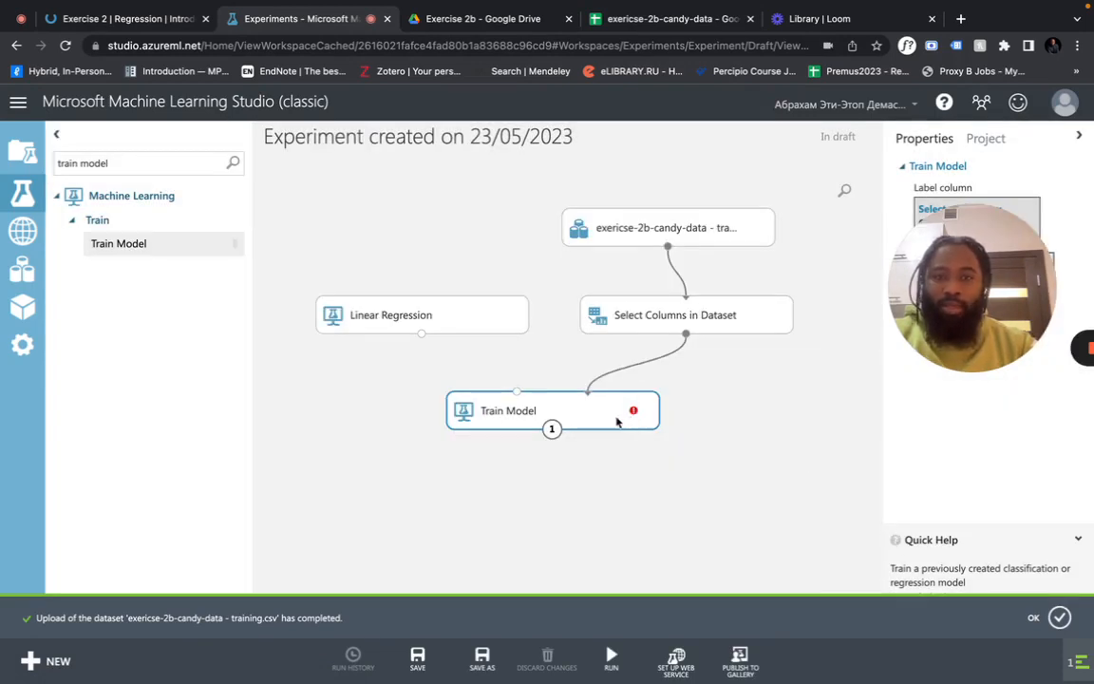
Connect Linear Regression's output to Train Model's left input and run the experiment
left_click(426, 323)
left_click_drag(419, 335, 517, 390)
left_click(614, 654)
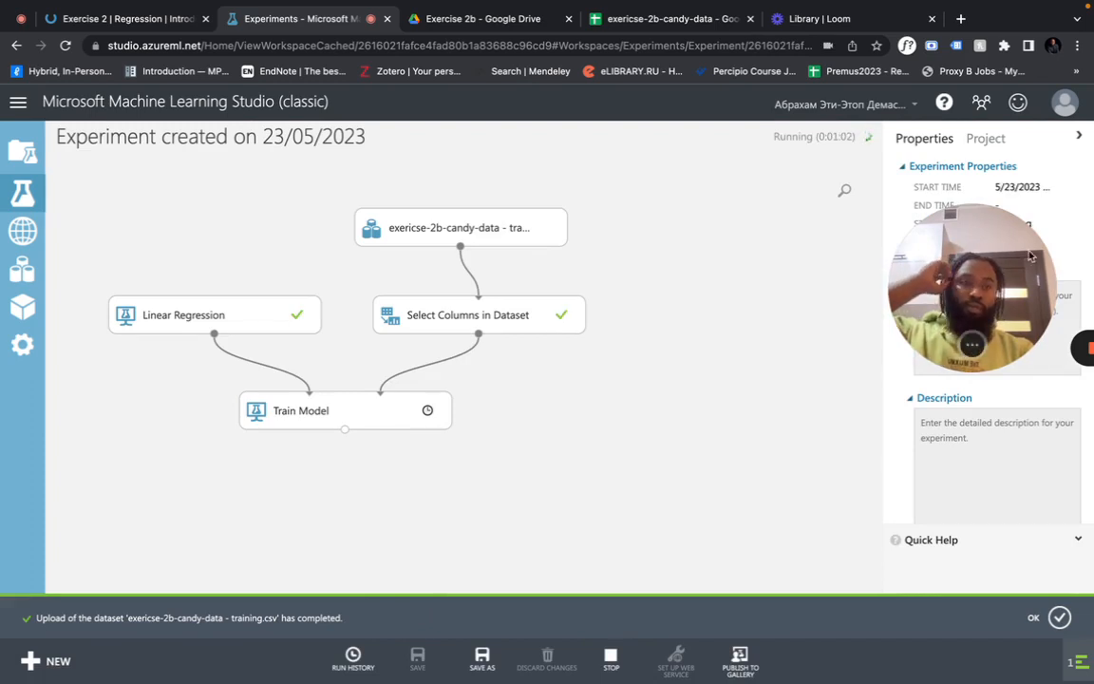
After the run completes, open Train Model's Trained model > Visualize view
left_click_drag(960, 291, 710, 231)
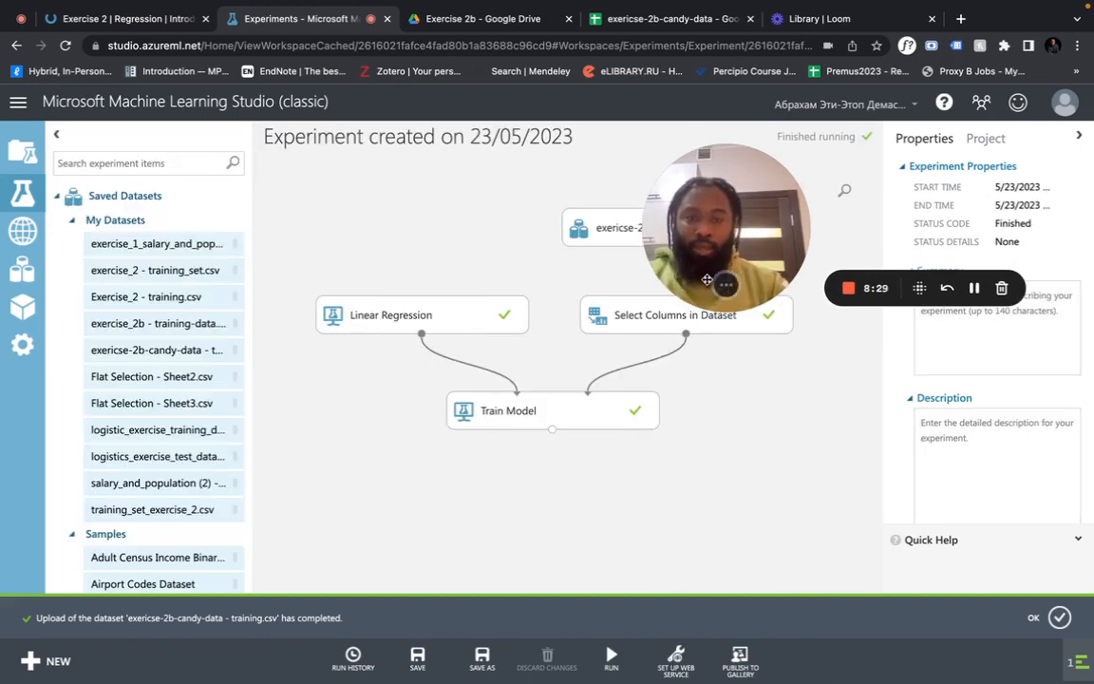
left_click_drag(715, 279, 934, 297)
left_click(564, 418)
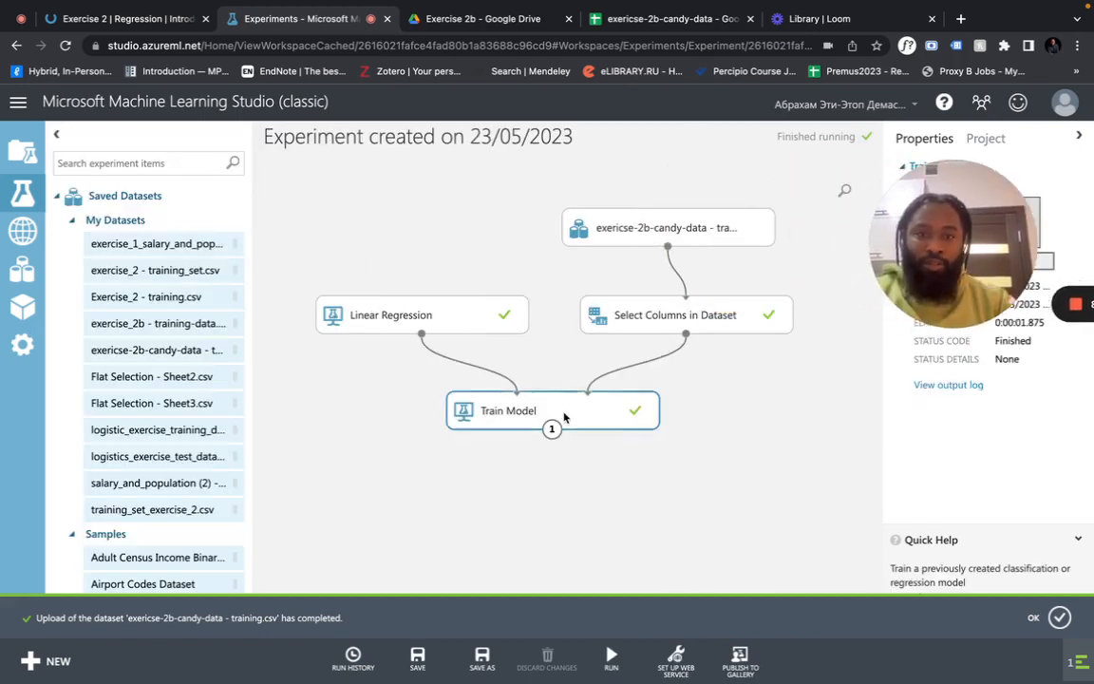
right_click(567, 416)
mouse_move(626, 560)
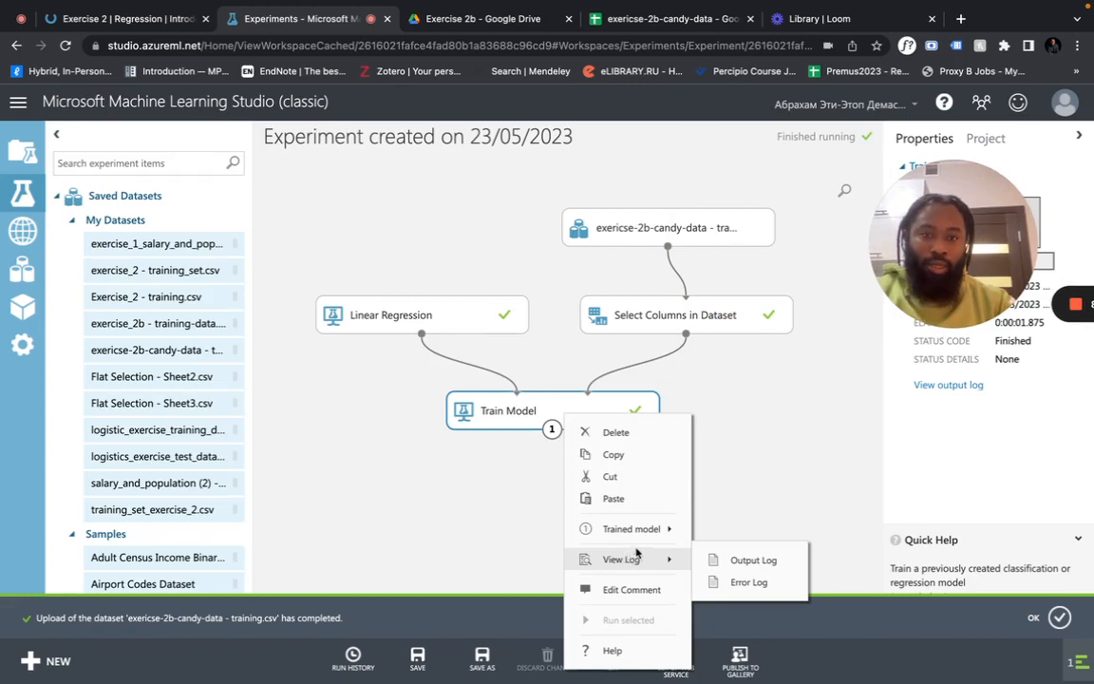
mouse_move(646, 528)
left_click(749, 619)
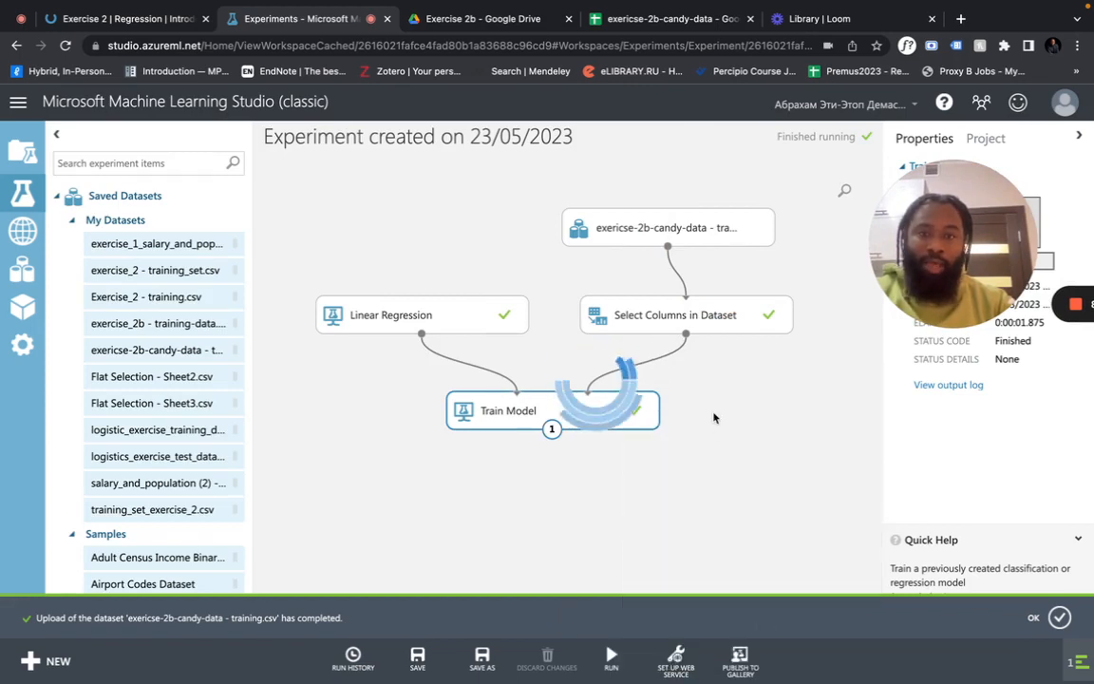
Scroll to the Feature Weights table and highlight the Bias weight 0.339275
scroll(501, 444, "down", 3)
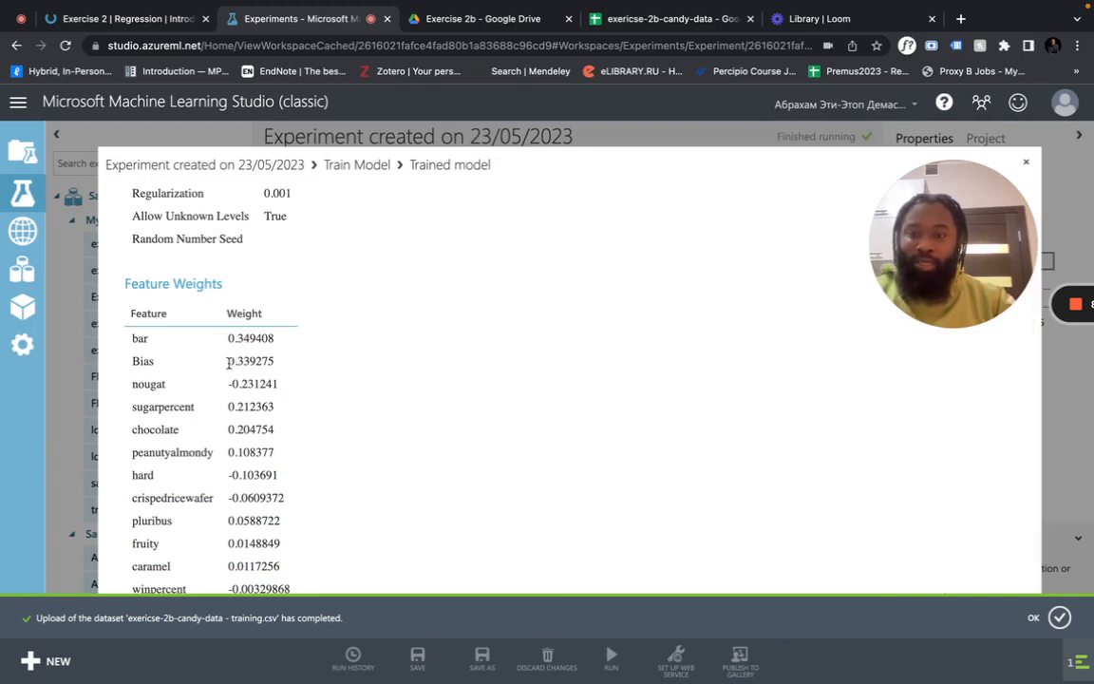
left_click_drag(253, 362, 293, 366)
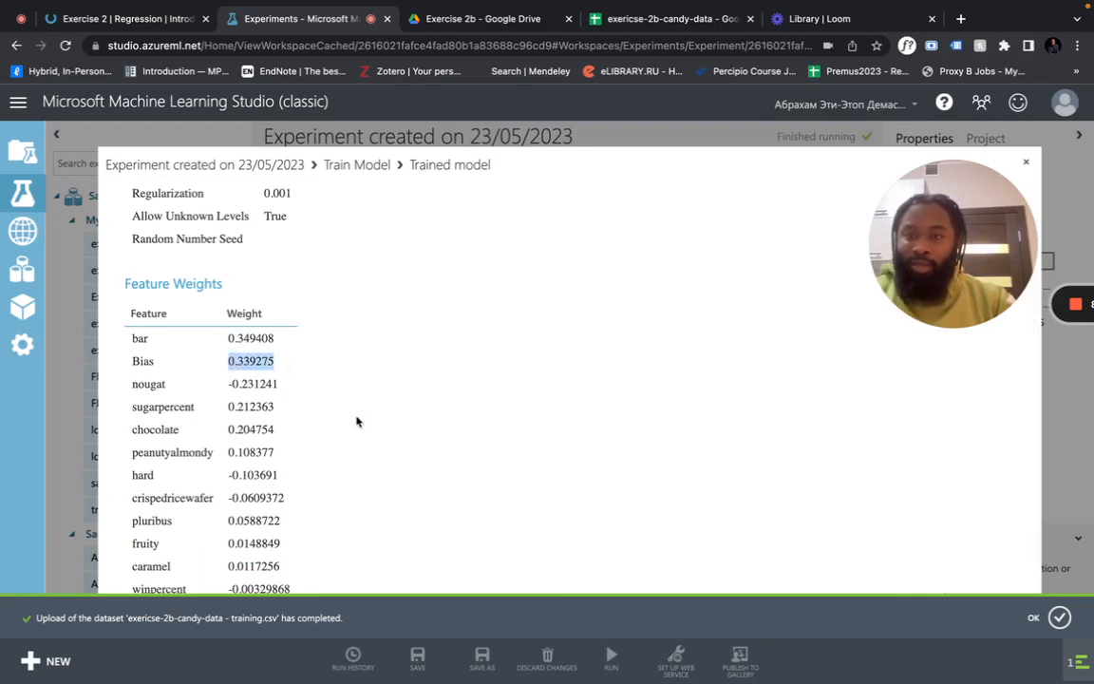
left_click(229, 383)
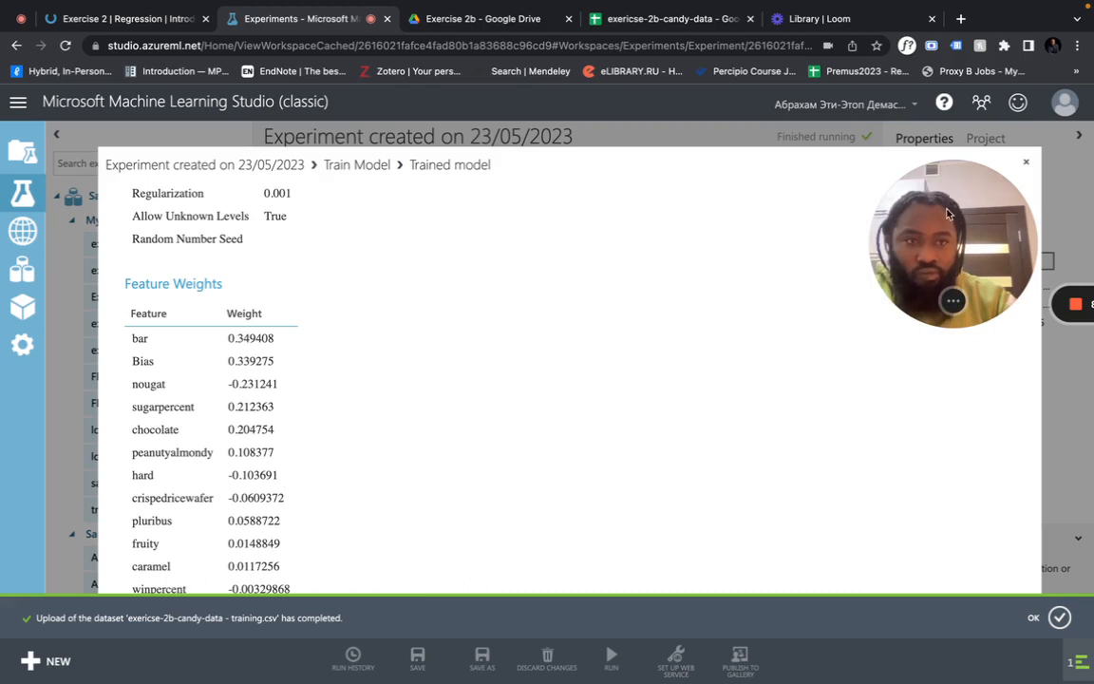
left_click_drag(948, 214, 999, 226)
Move winpercent out of the Select Columns in Dataset selection and confirm
left_click(1026, 162)
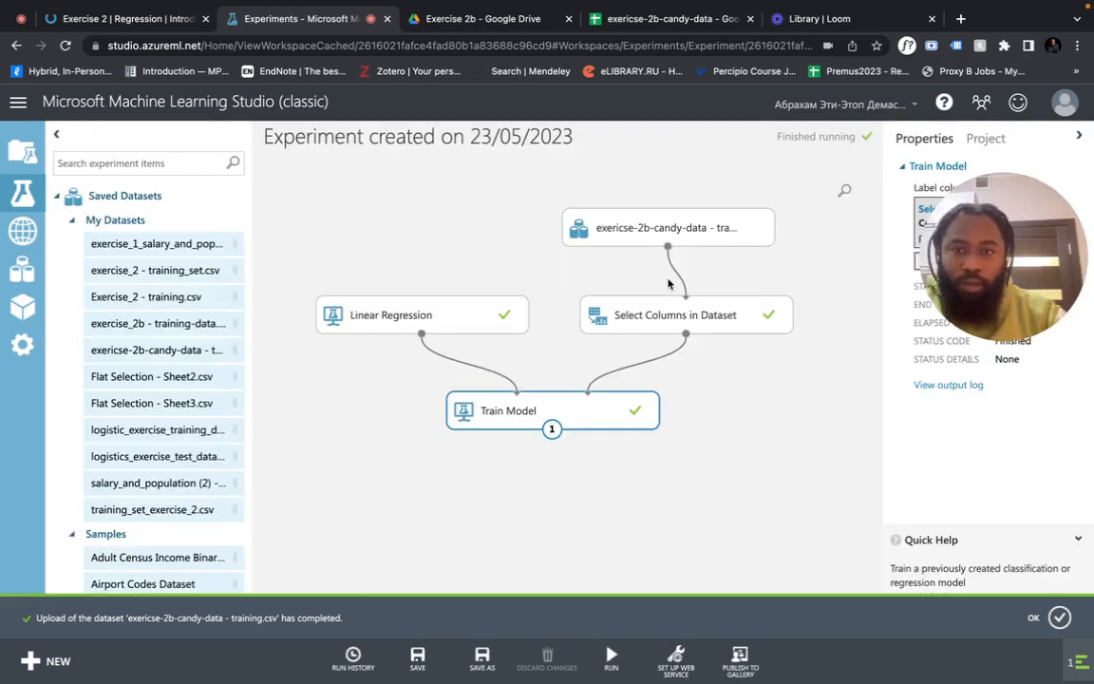
left_click(613, 313)
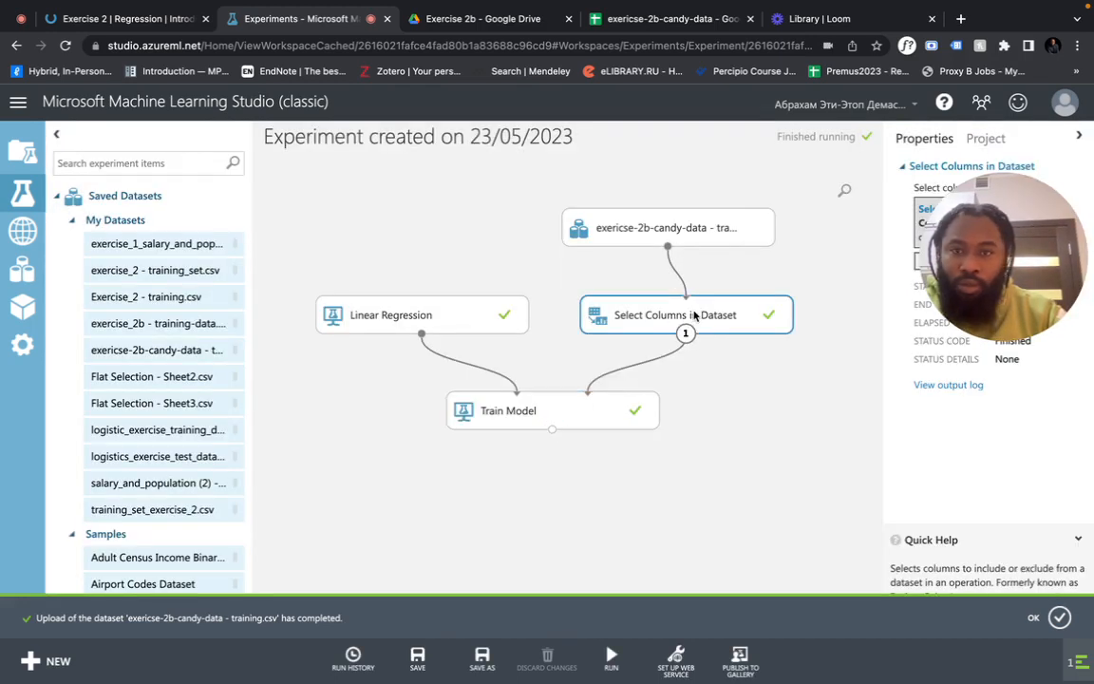
right_click(696, 312)
left_click_drag(981, 224, 971, 412)
left_click(982, 263)
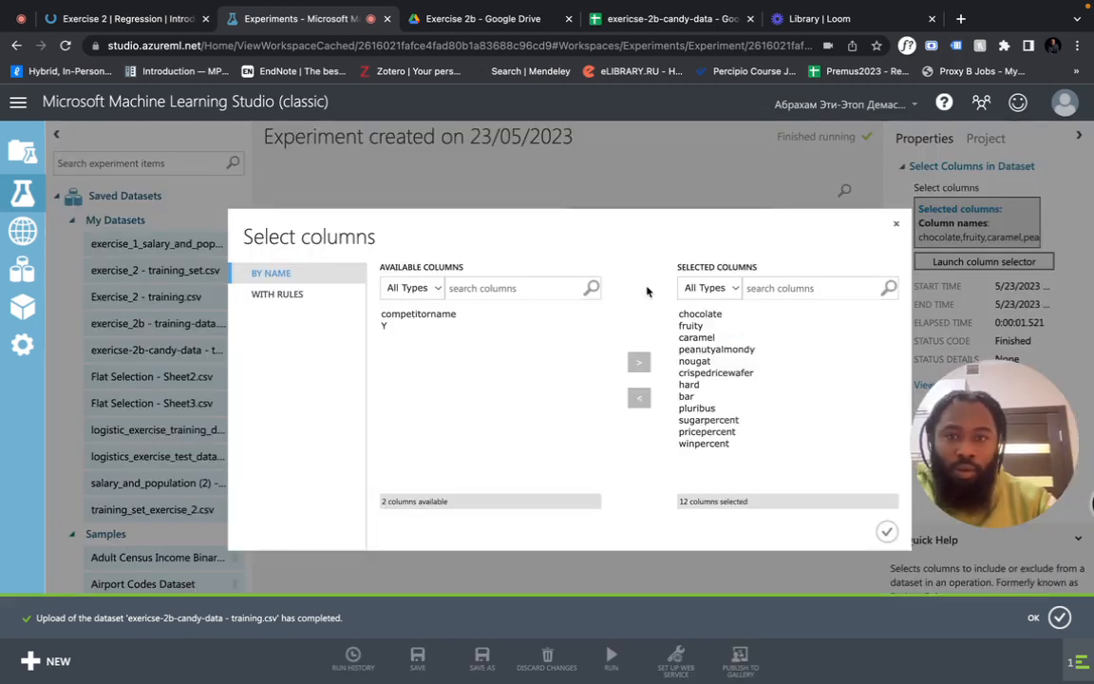
left_click(711, 443)
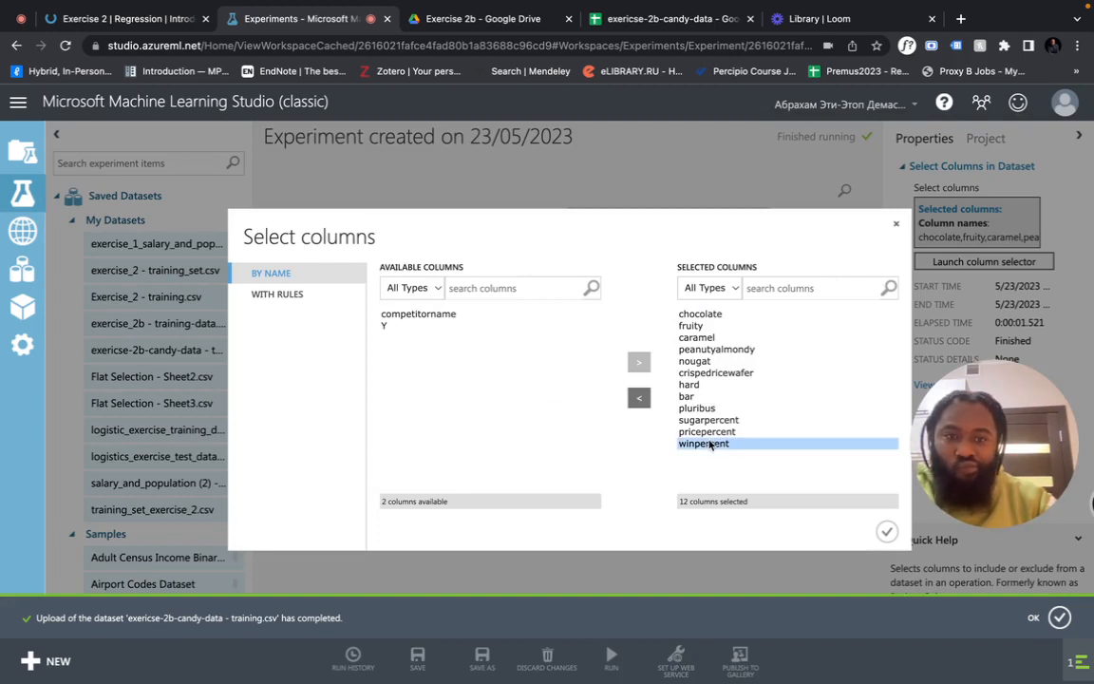
left_click(638, 397)
left_click(886, 531)
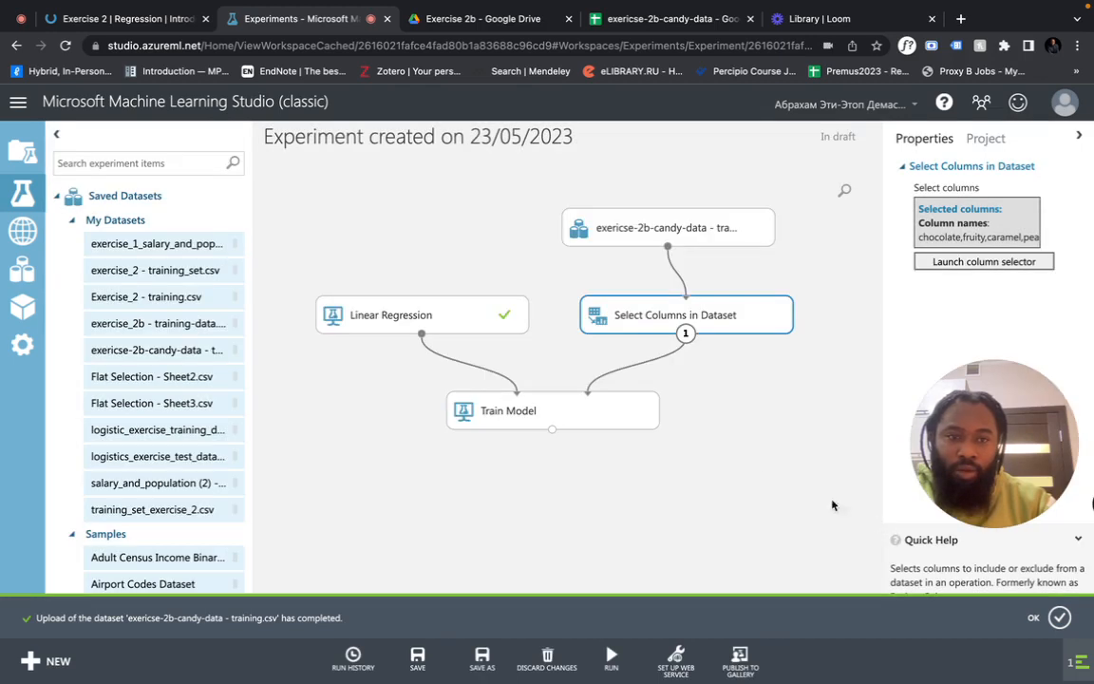
left_click(628, 411)
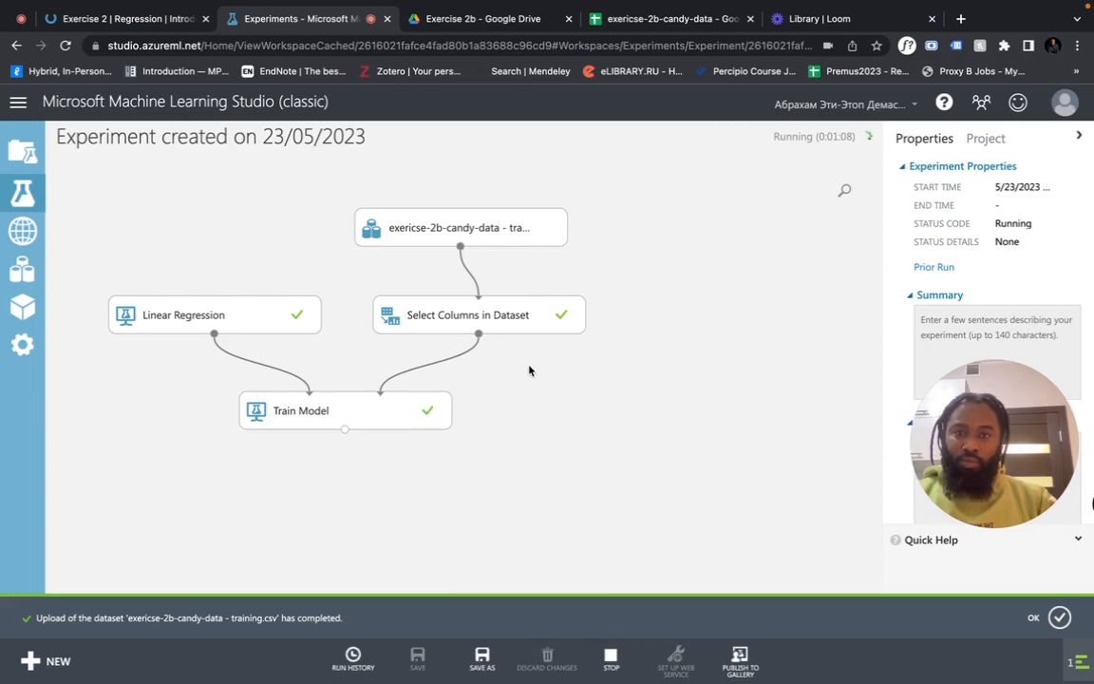
View the retrained Train Model's feature weights, then close the visualization
left_click(418, 408)
right_click(516, 416)
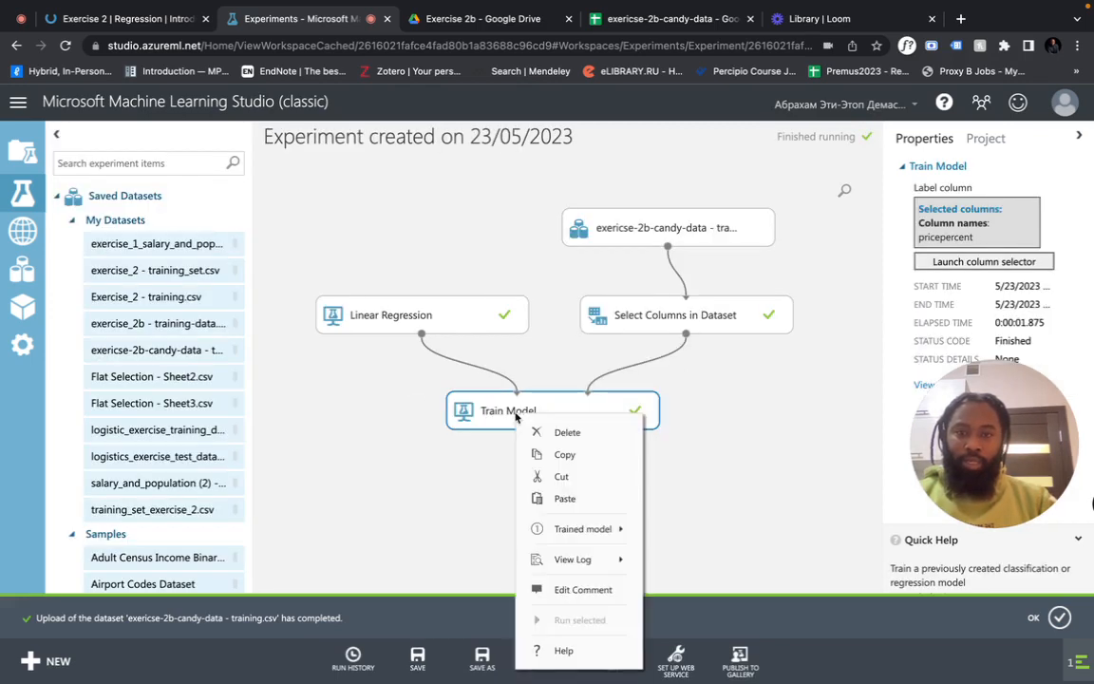
mouse_move(599, 530)
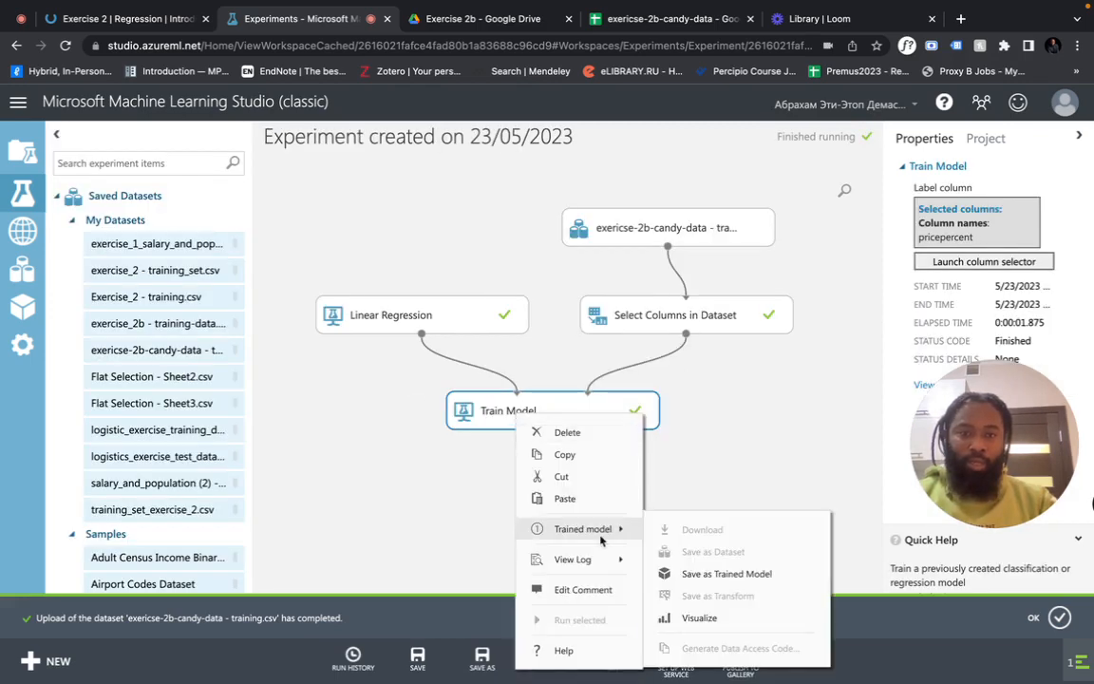
left_click(699, 616)
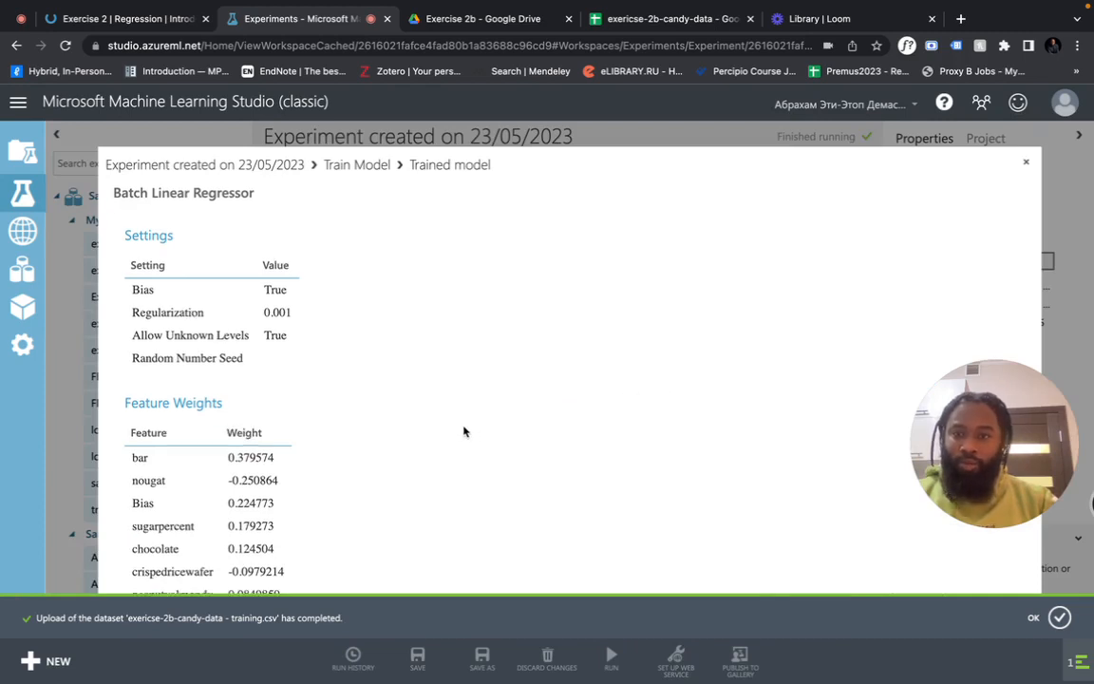
scroll(464, 430, "down", 1)
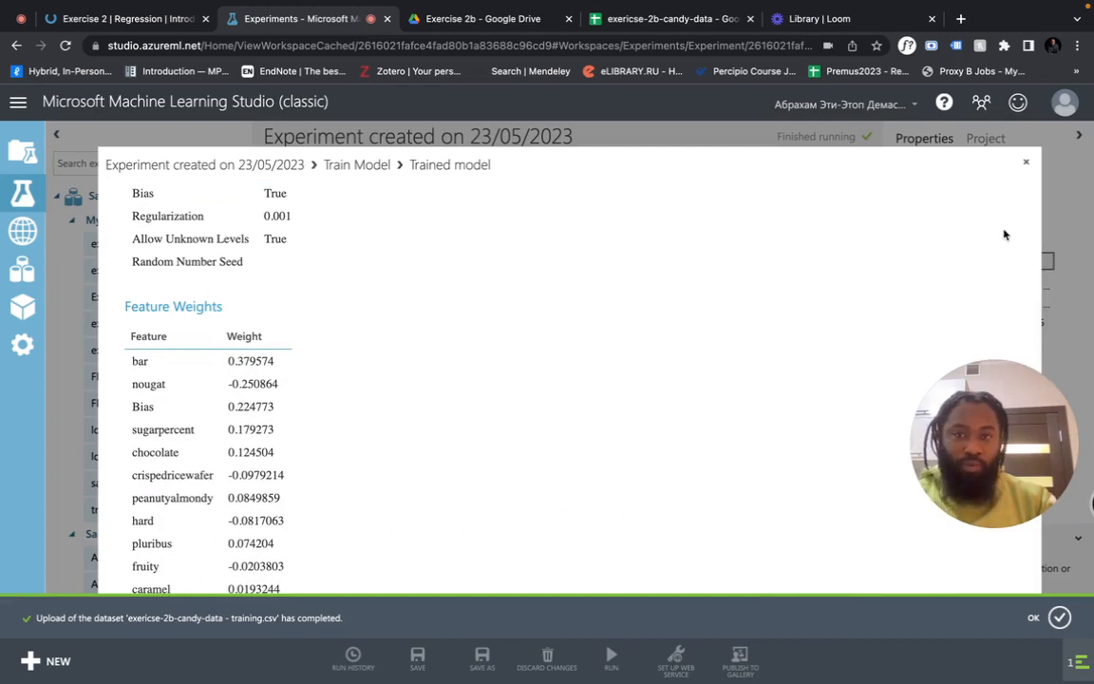
left_click(1026, 163)
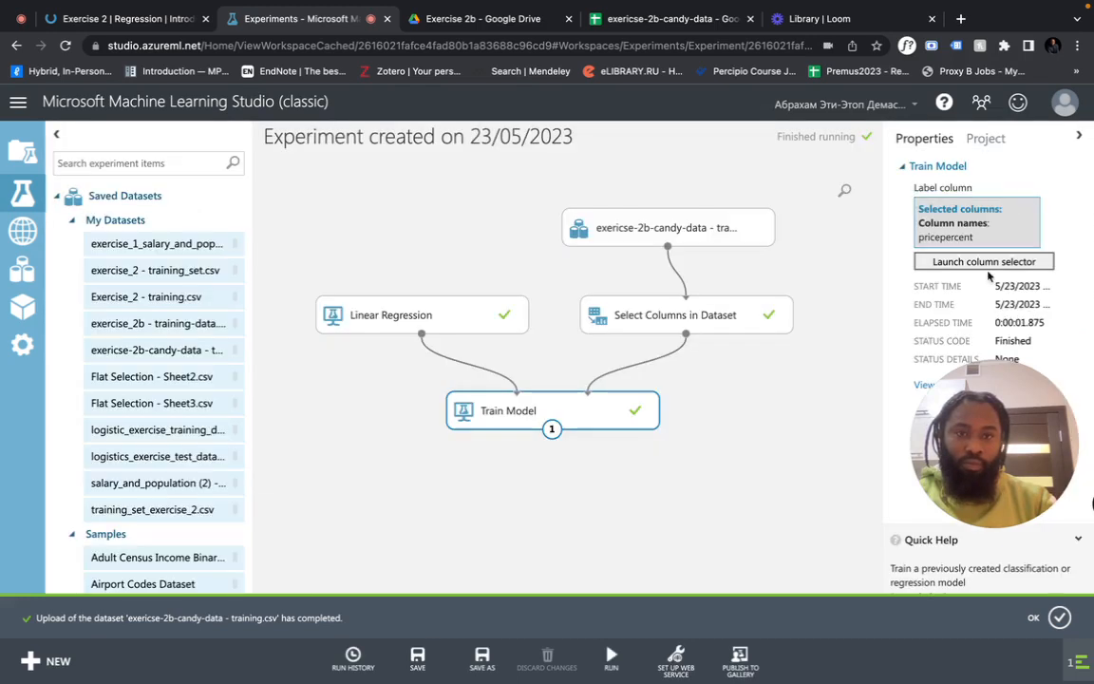
Nudge the Train Model node slightly up and left on the canvas
left_click_drag(988, 461, 999, 359)
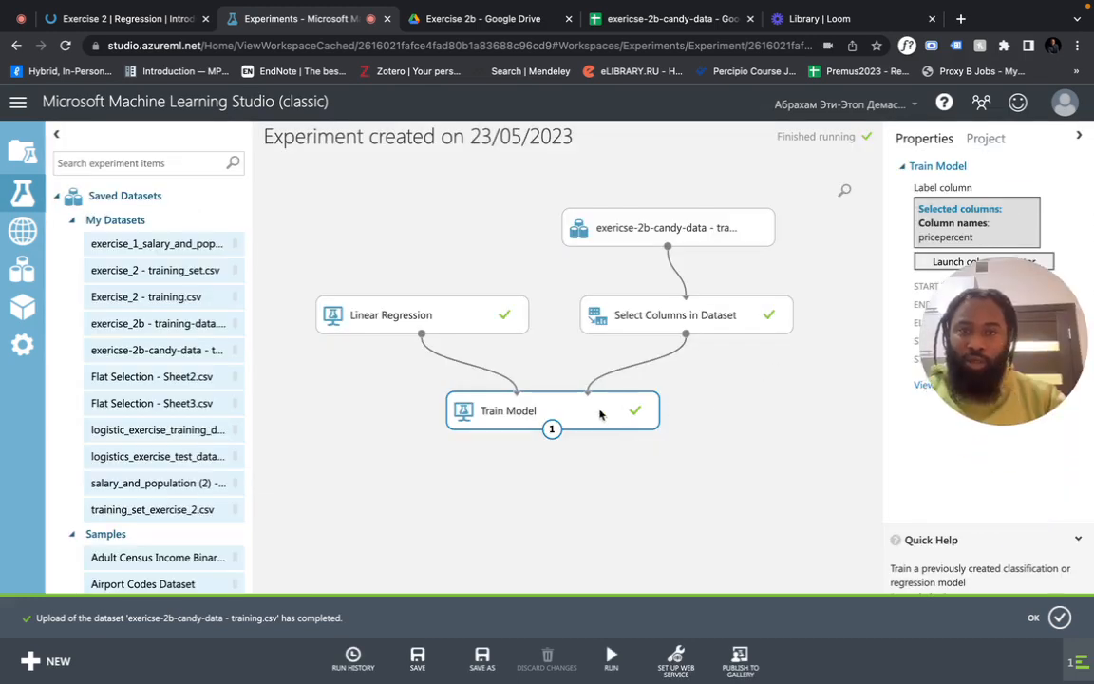
mouse_move(600, 410)
left_mouse_down()
mouse_move(620, 388)
mouse_move(607, 392)
left_mouse_up()
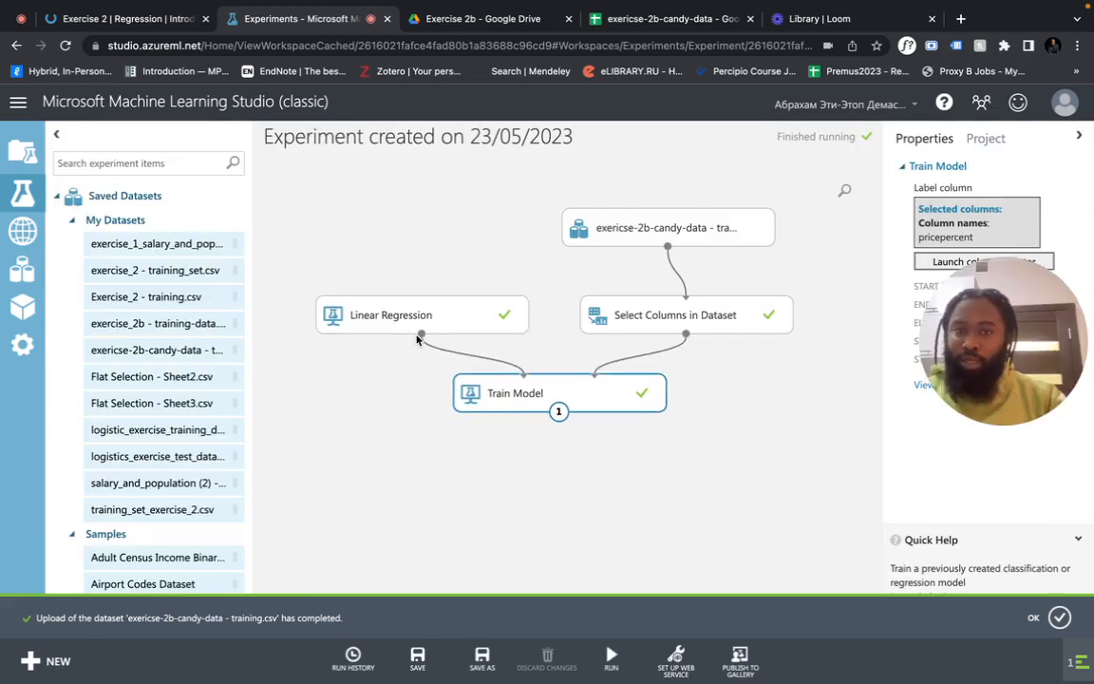
left_click_drag(511, 395, 486, 393)
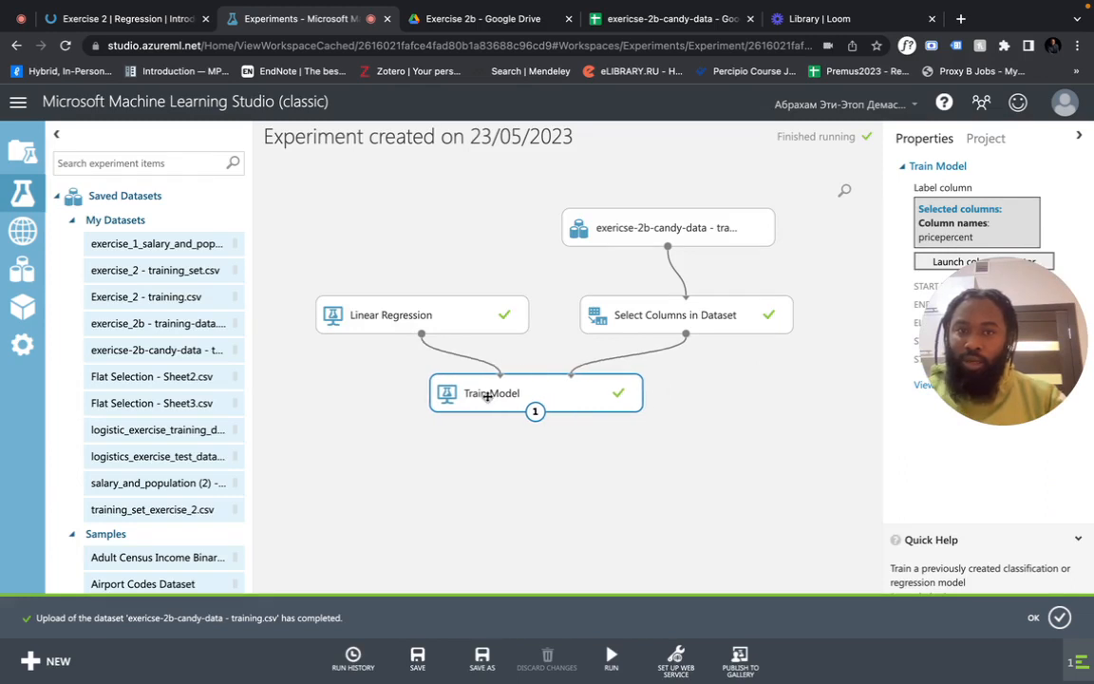
Preview the untrained Linear Regression model's visualization and close it
right_click(464, 325)
mouse_move(523, 472)
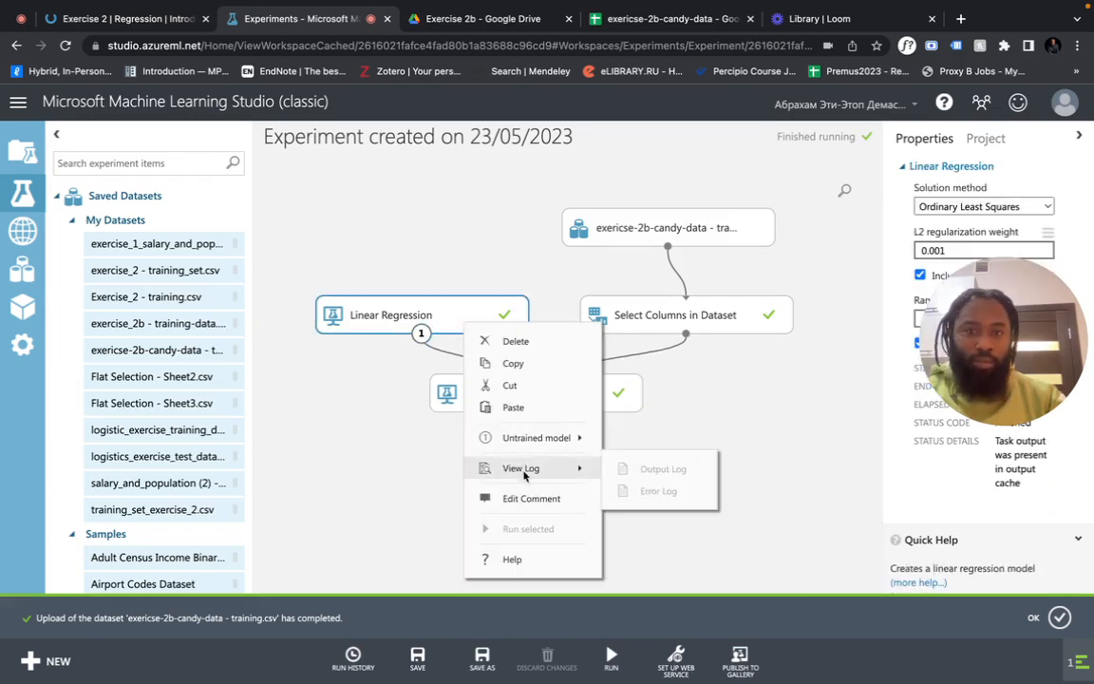
mouse_move(560, 437)
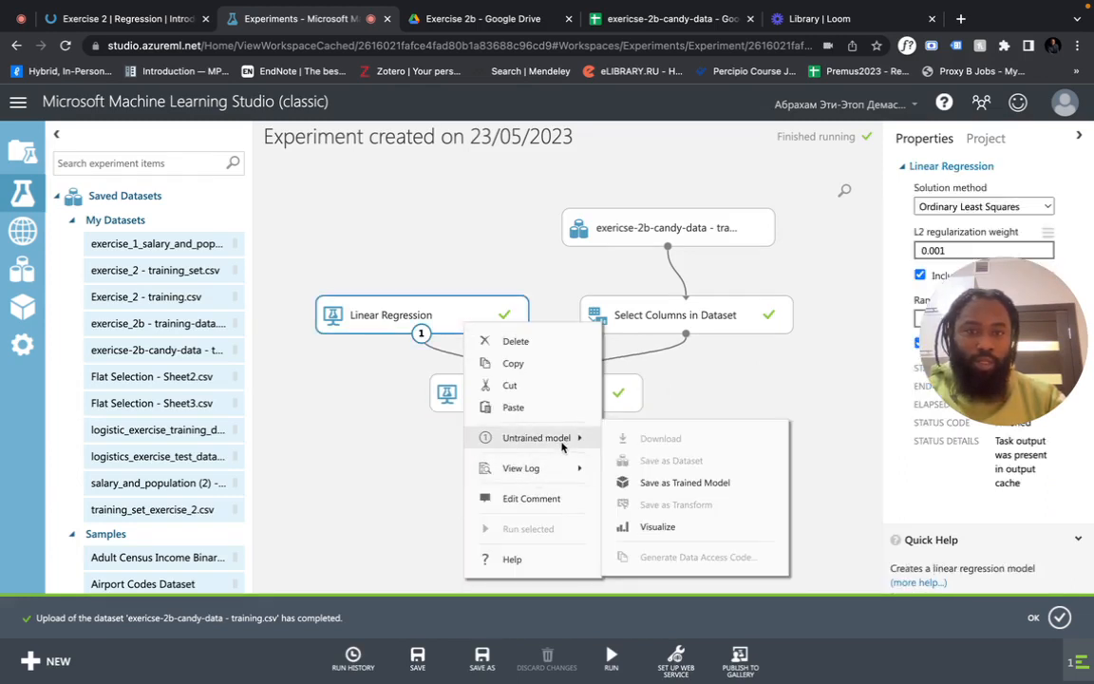
left_click(653, 523)
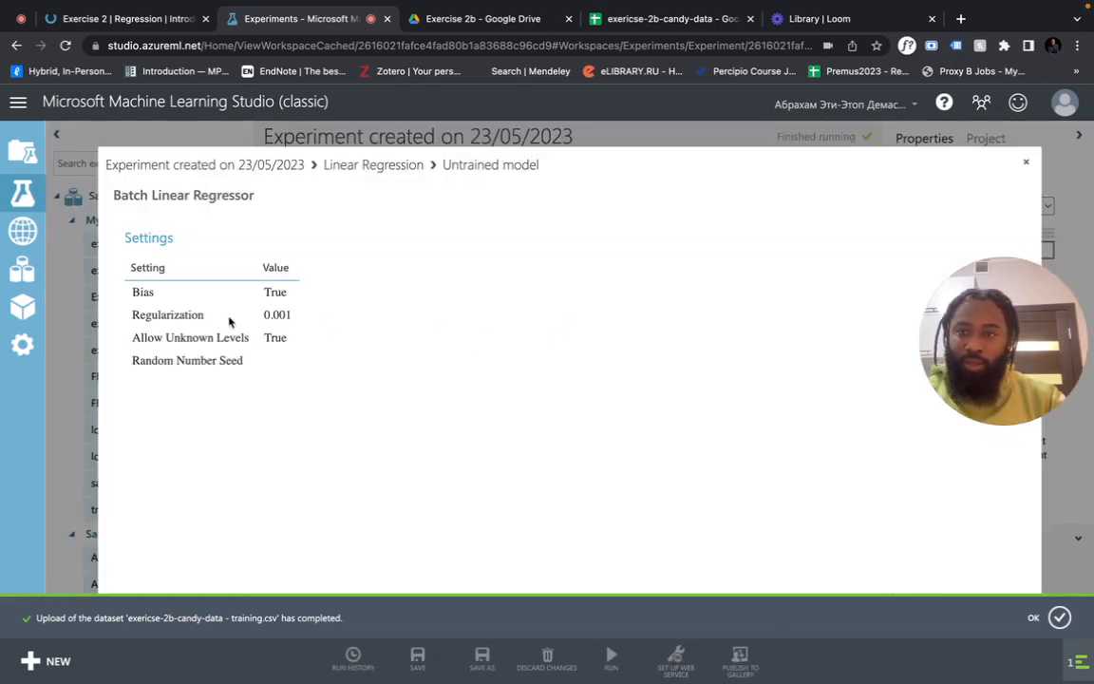
left_click(1026, 167)
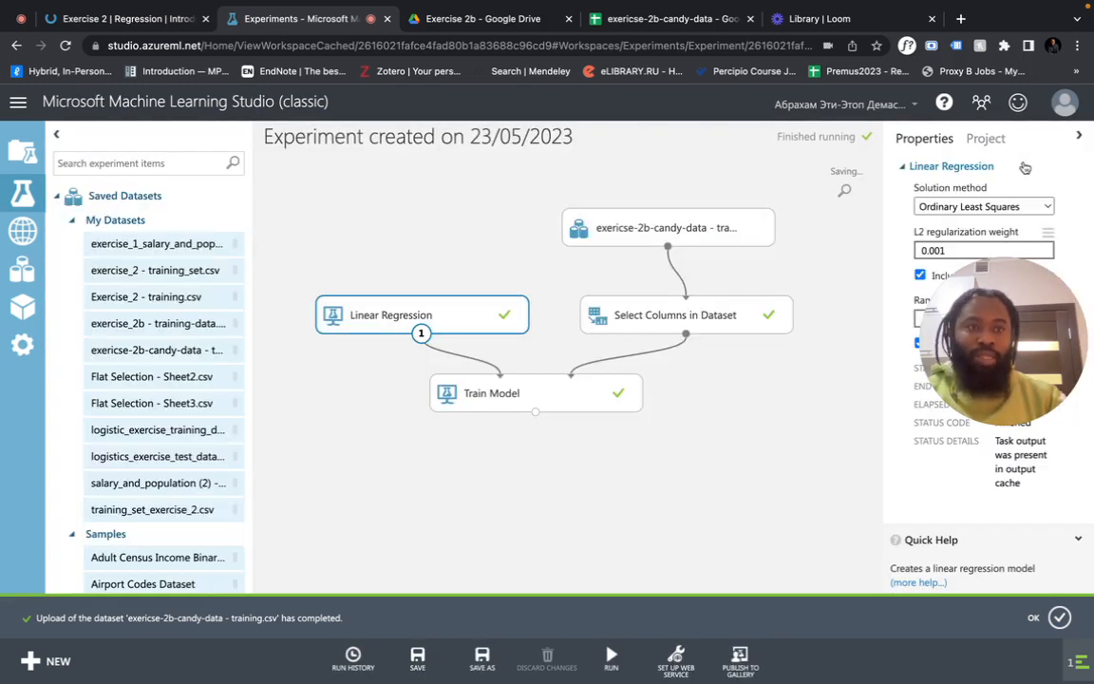
Enter 2019 as Linear Regression's random number seed
left_click_drag(978, 351, 704, 541)
left_click(1009, 320)
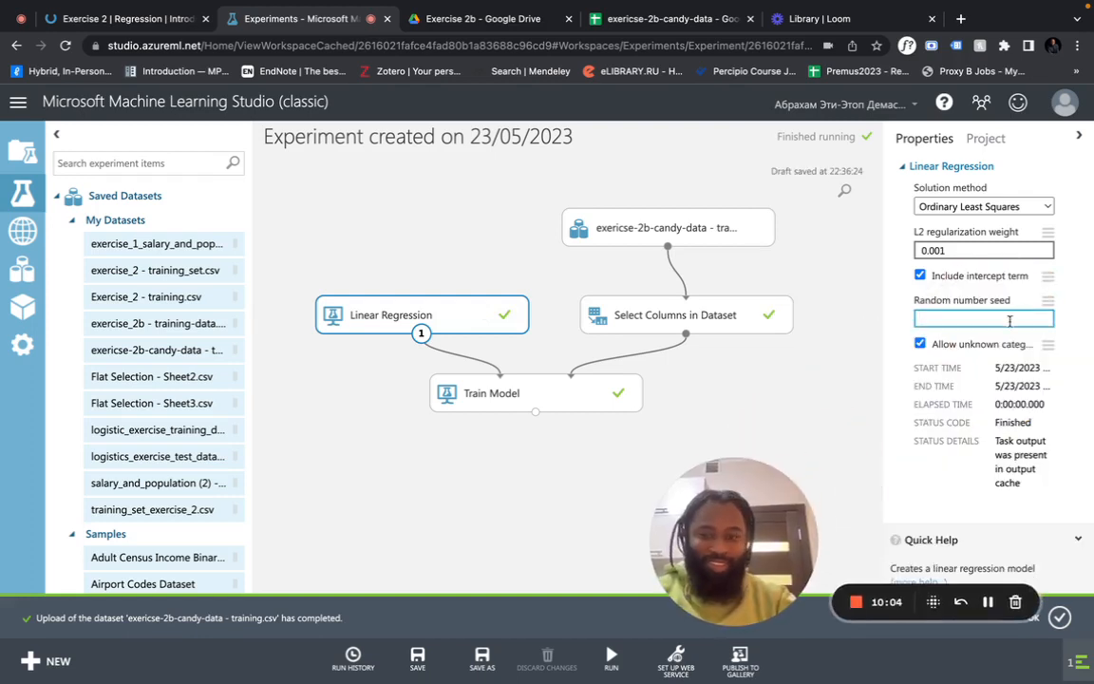
type("2019")
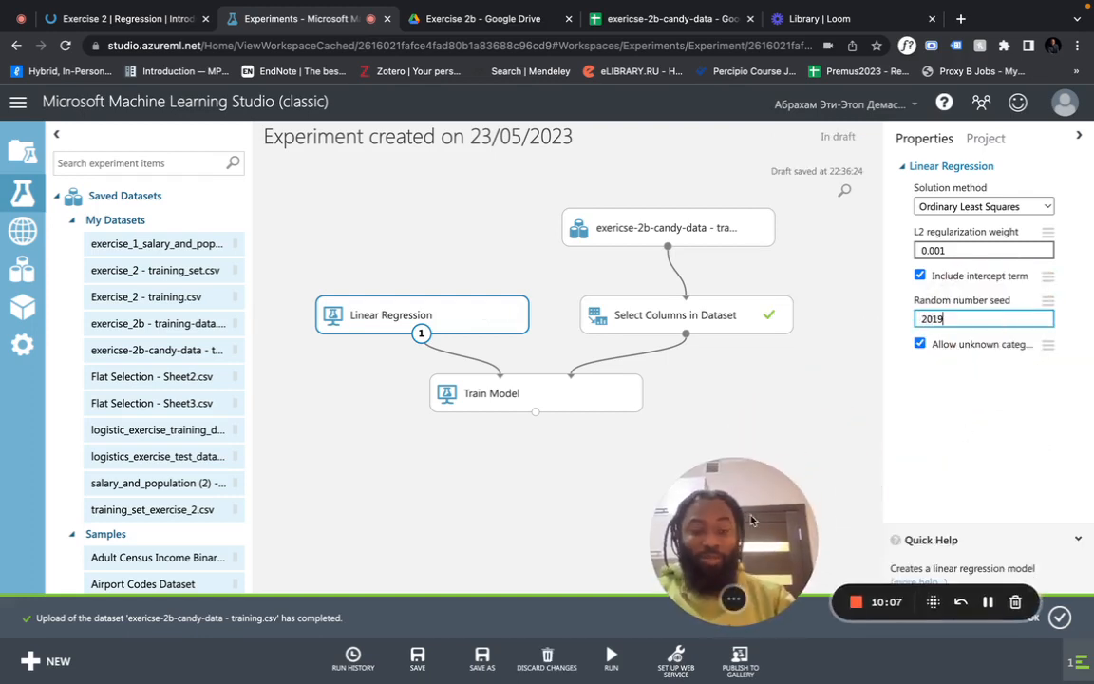
left_click_drag(751, 532, 922, 503)
left_click(738, 432)
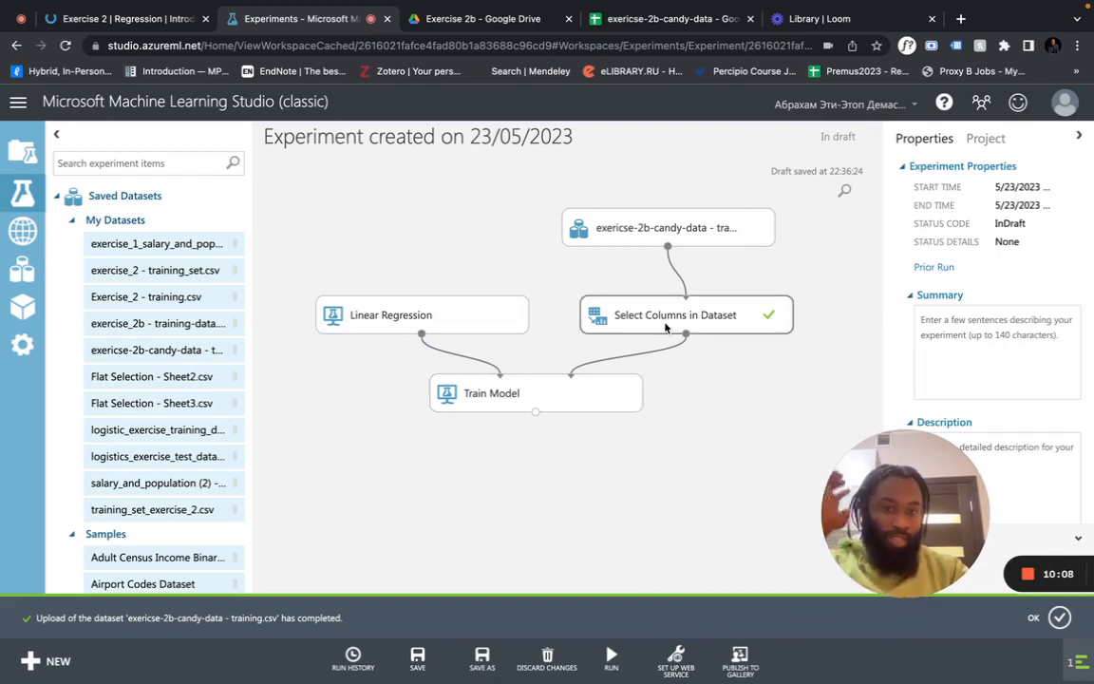
Move winpercent back into the selected columns, then run the experiment with seed 2019
left_click(727, 318)
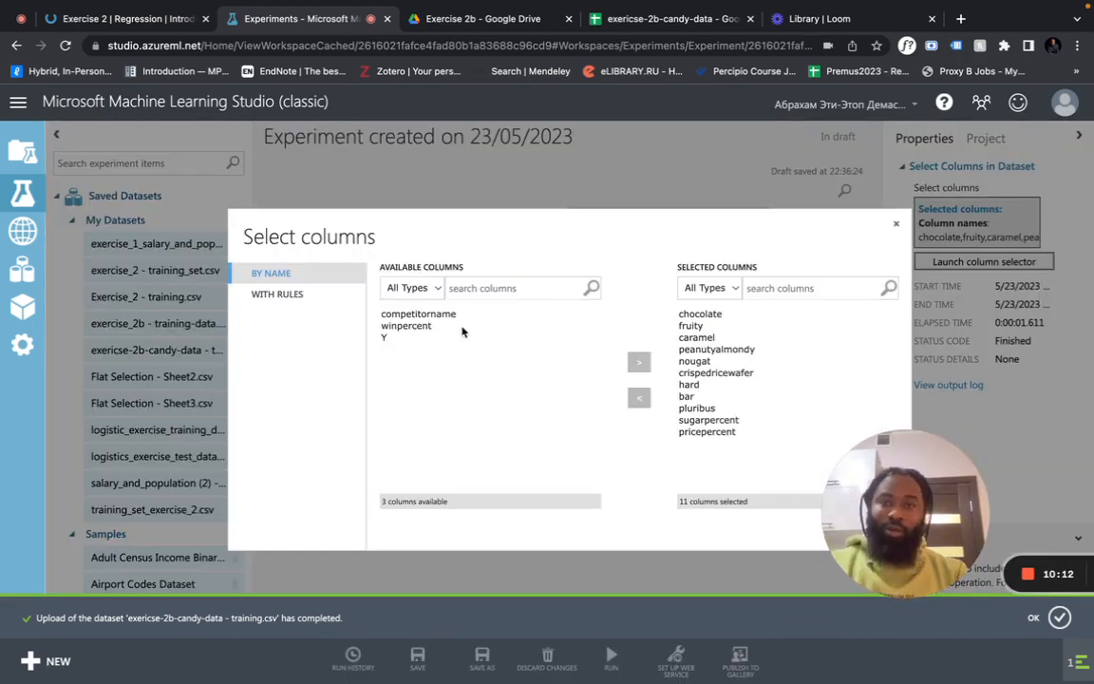
left_click(408, 326)
left_click(640, 369)
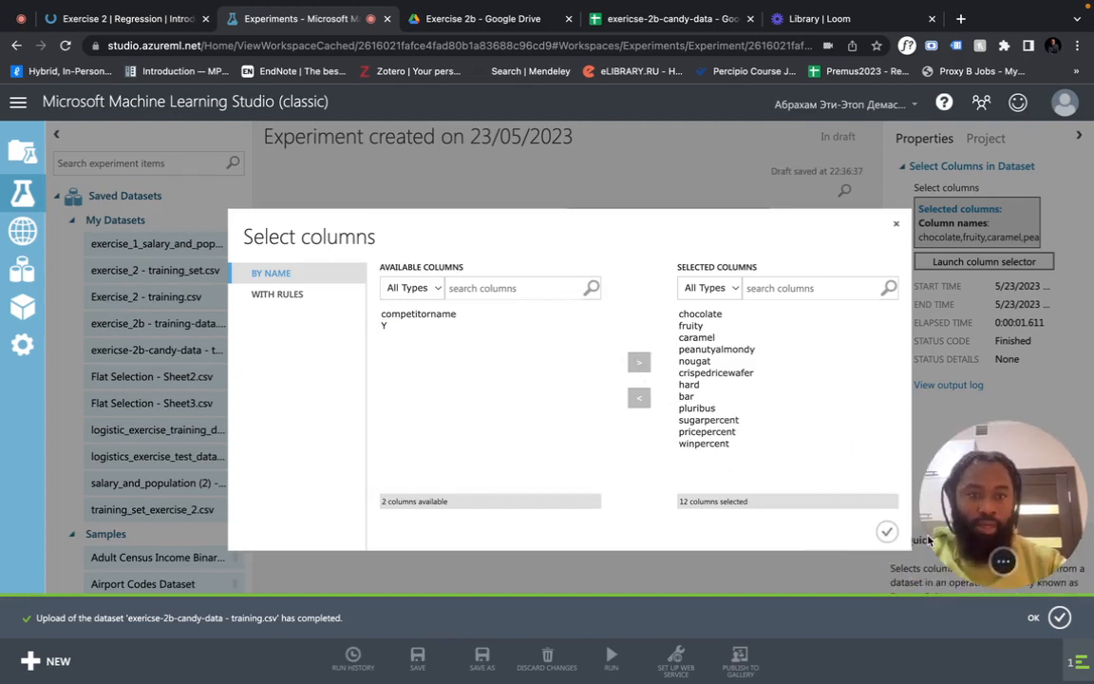
left_click(885, 532)
left_click(503, 346)
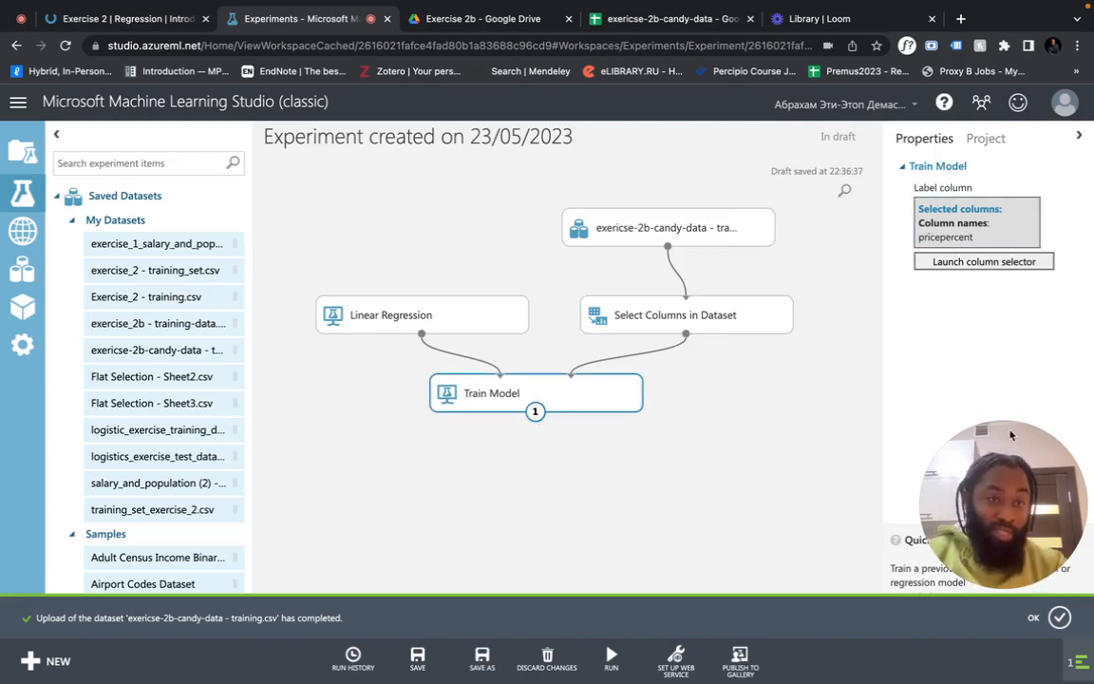
left_click_drag(1016, 469, 1016, 430)
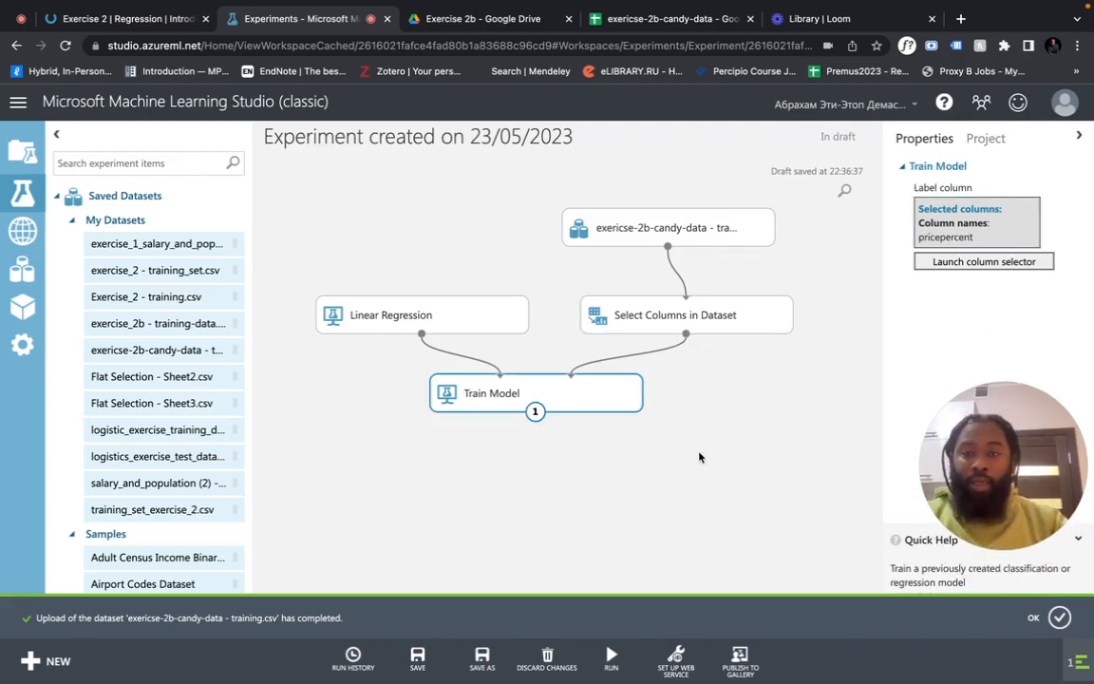
left_click(600, 665)
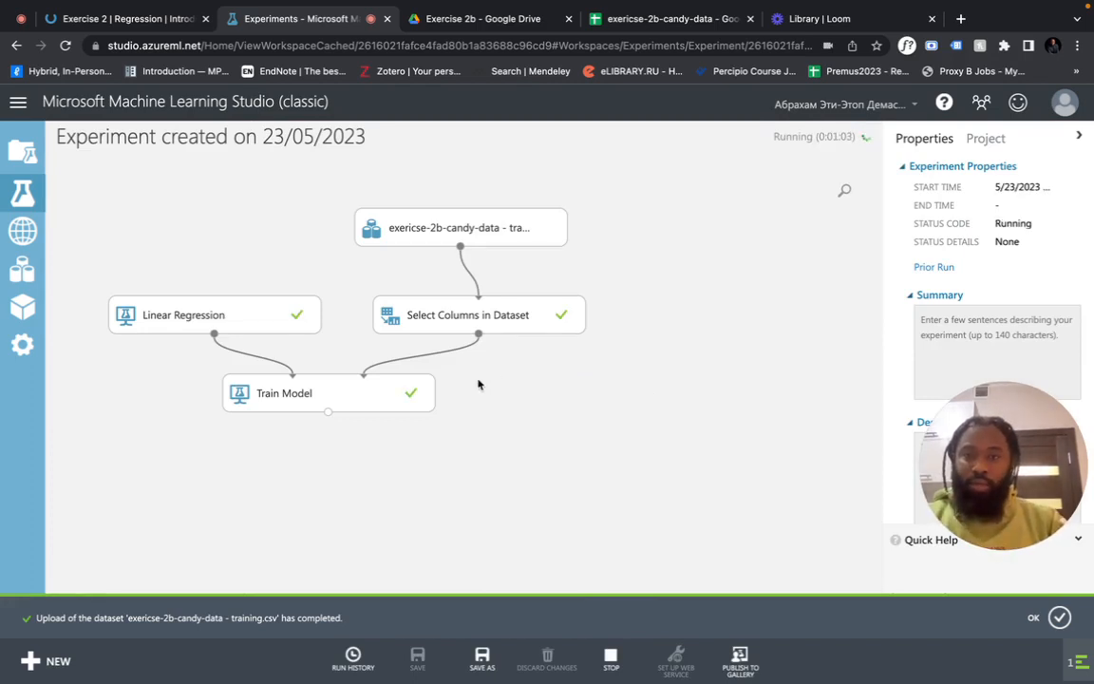
Visualize the trained Train Model output and scroll to its Feature Weights table (bar 0.349408, Bias 0.339275)
left_click(559, 402)
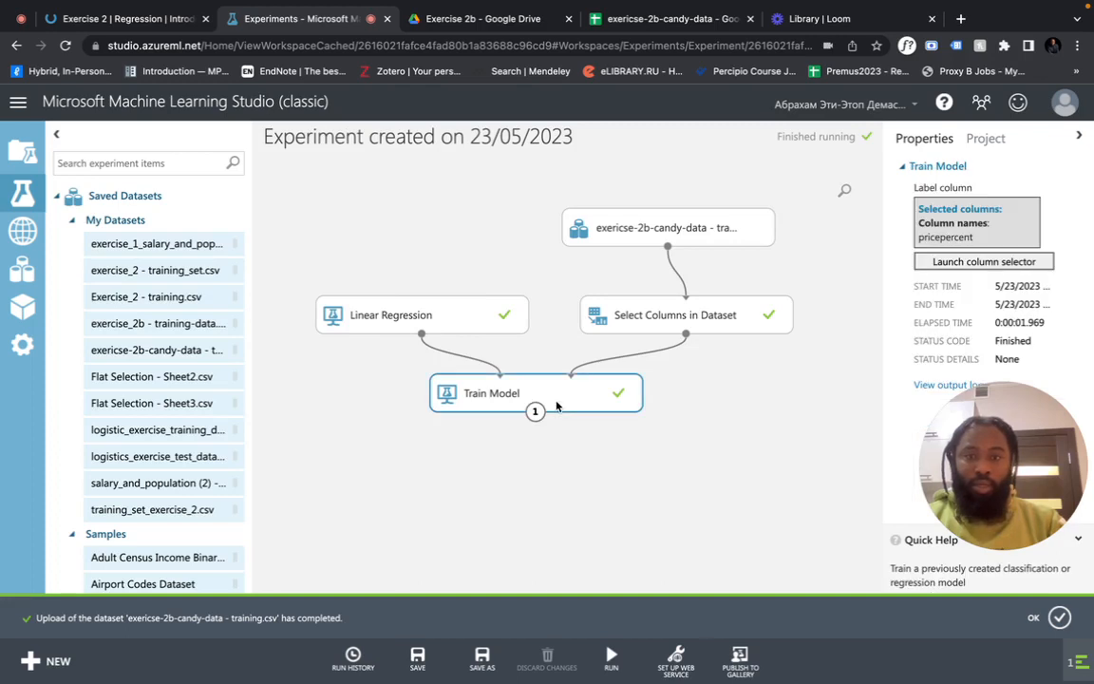
right_click(562, 409)
mouse_move(636, 528)
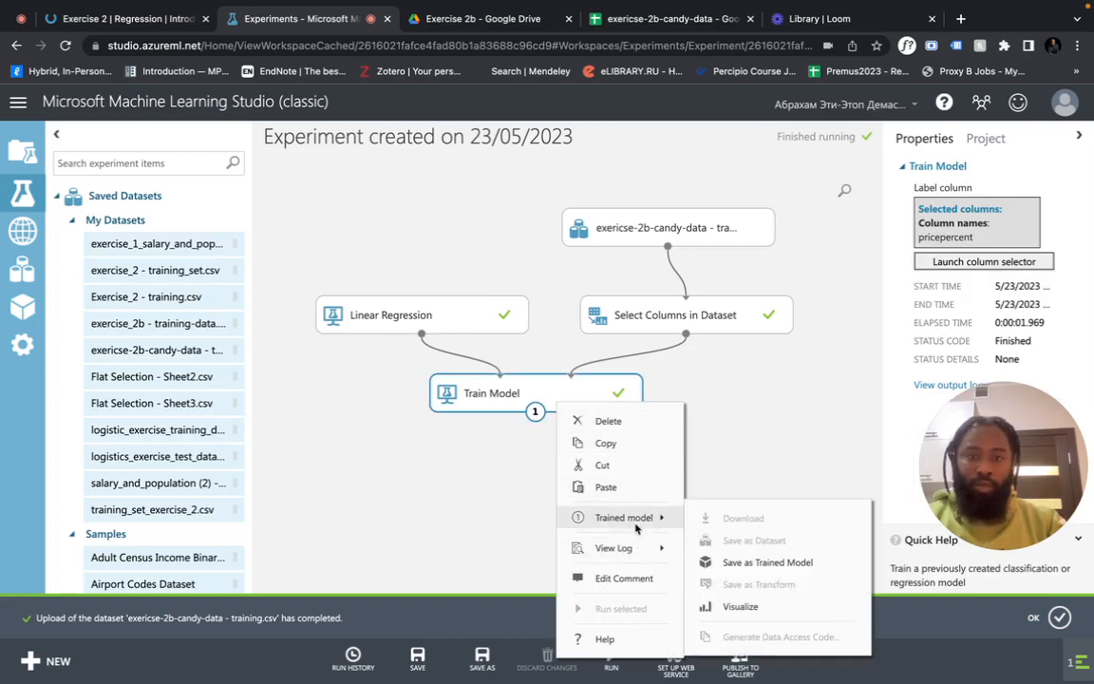
left_click(740, 606)
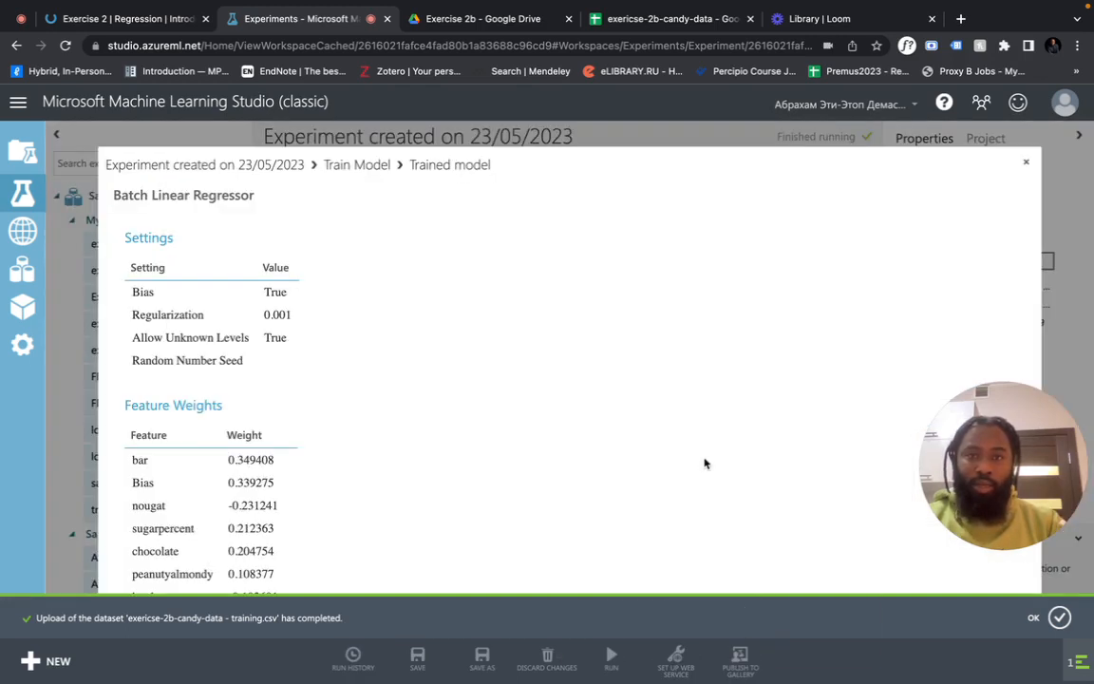
scroll(680, 432, "down", 2)
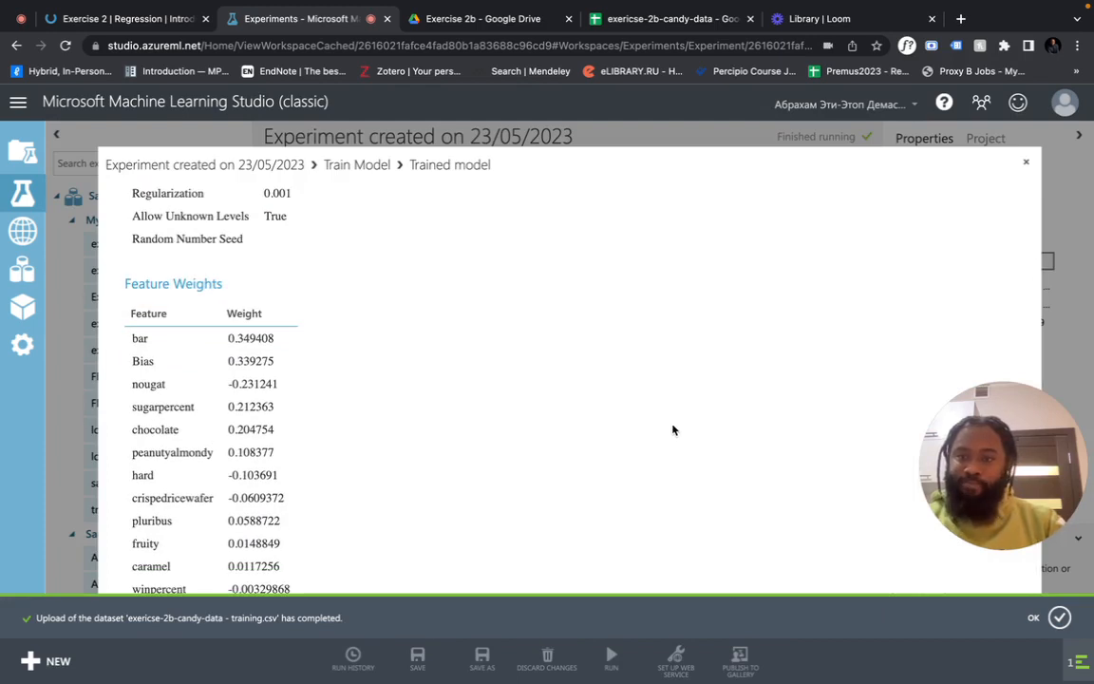
Close the model view, read Task 2 on the course page, then nudge Train Model left
left_click(1027, 165)
left_click(133, 19)
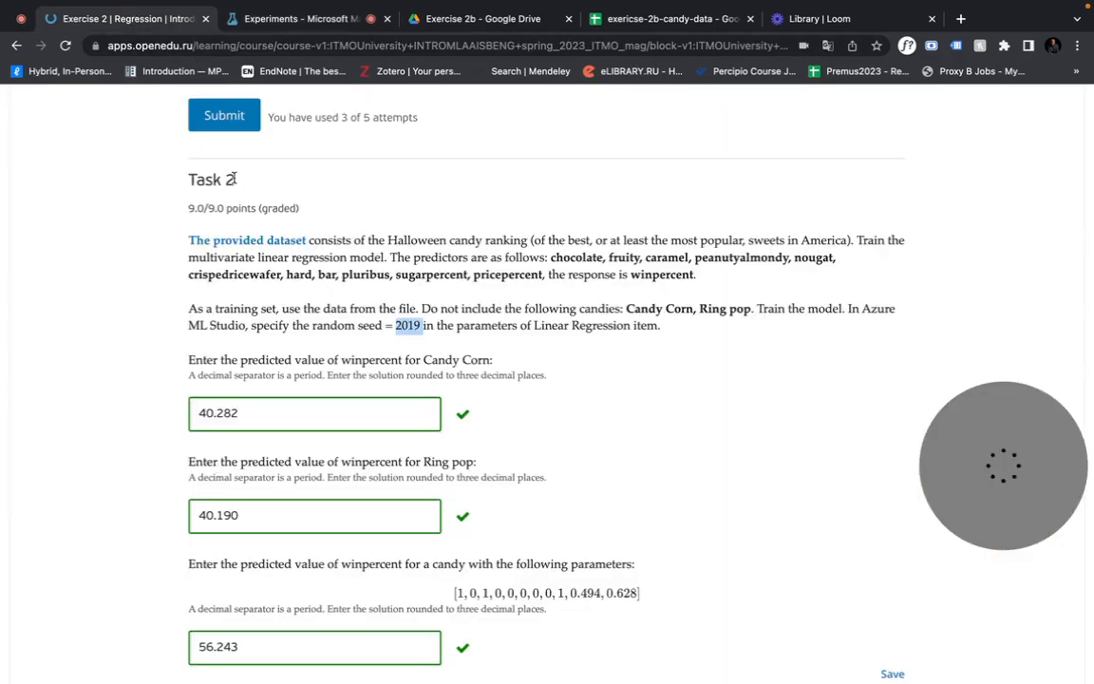
scroll(228, 361, "down", 1)
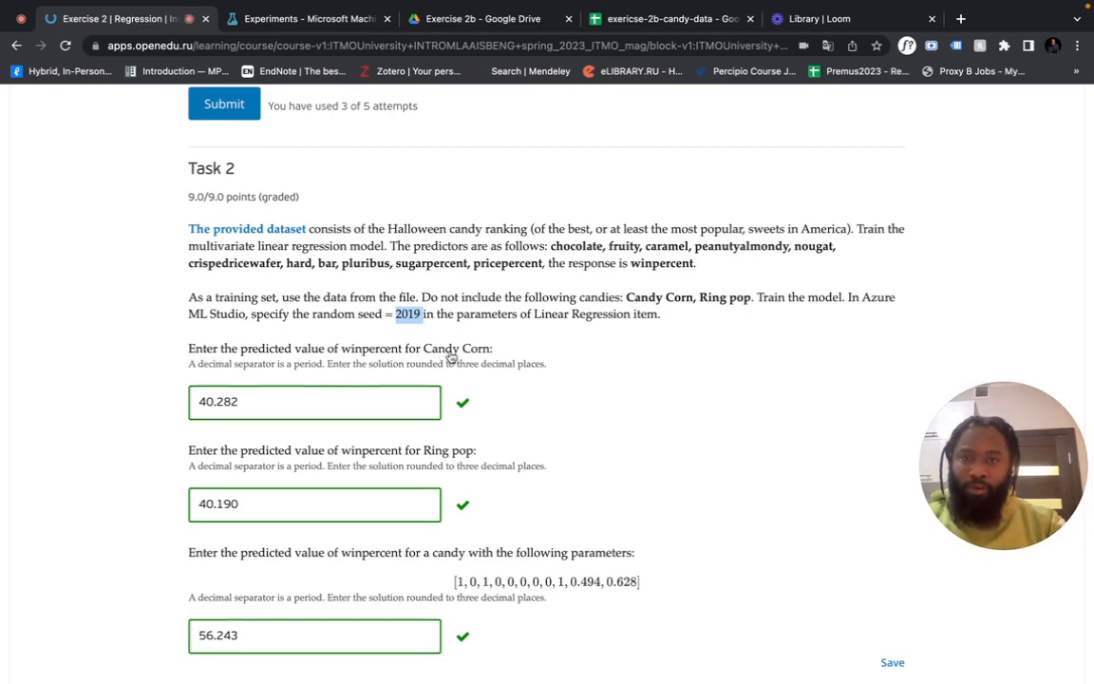
left_click(285, 18)
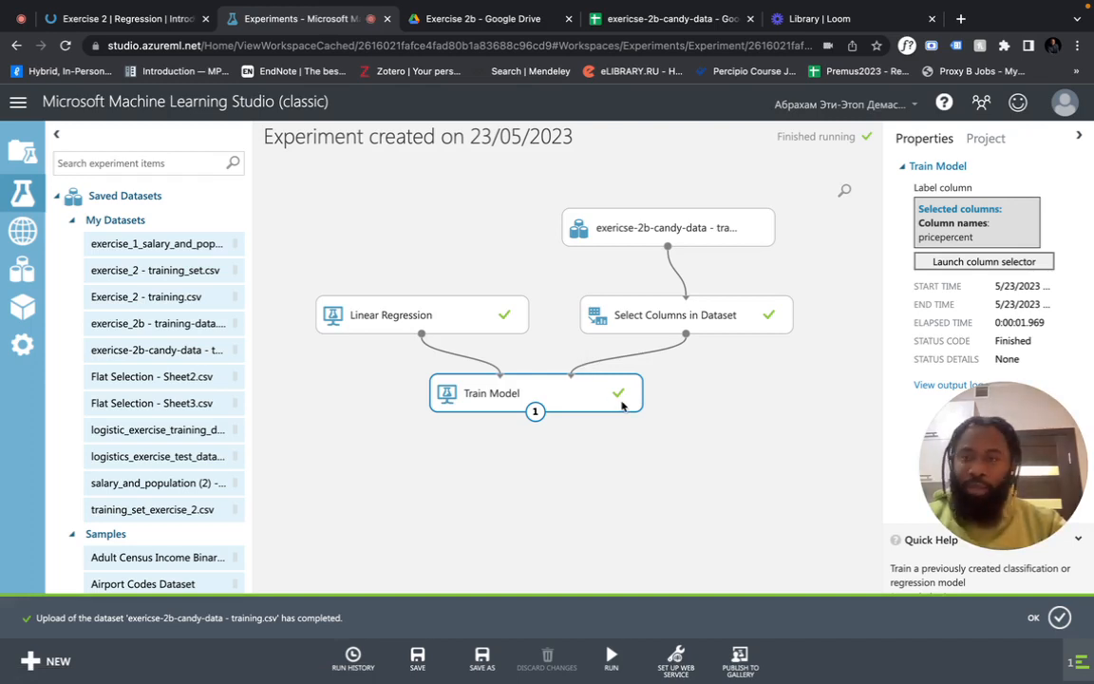
left_click_drag(589, 404, 483, 418)
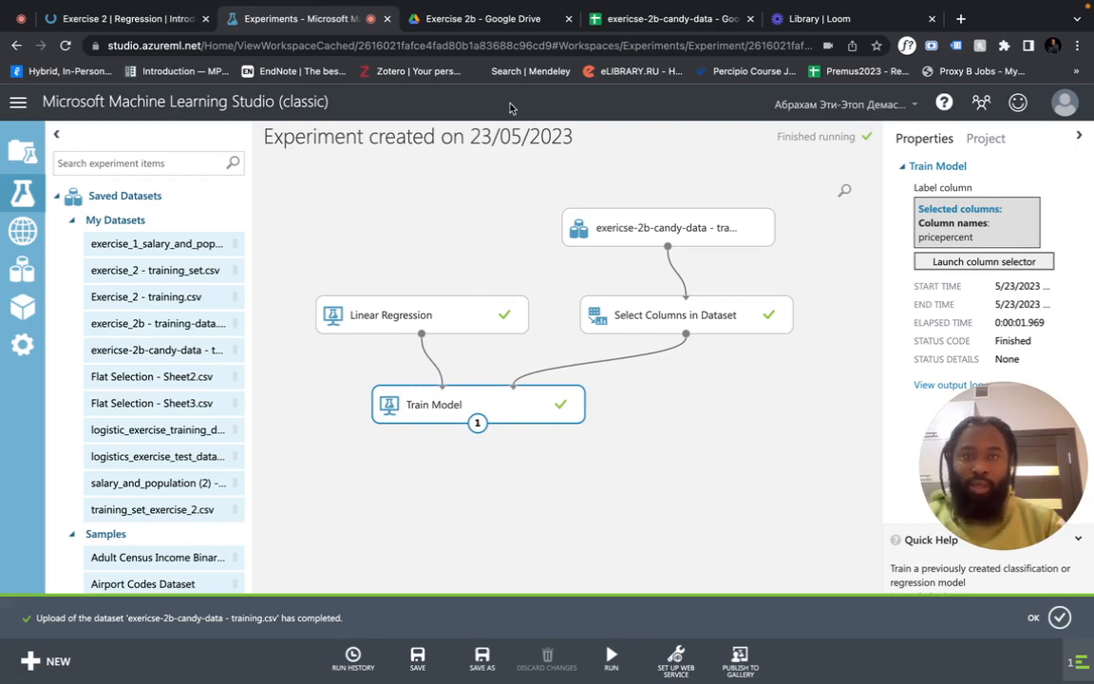
Add a new blank sheet and paste the Candy Corn row into cell A2
left_click(627, 21)
scroll(528, 357, "left", 5)
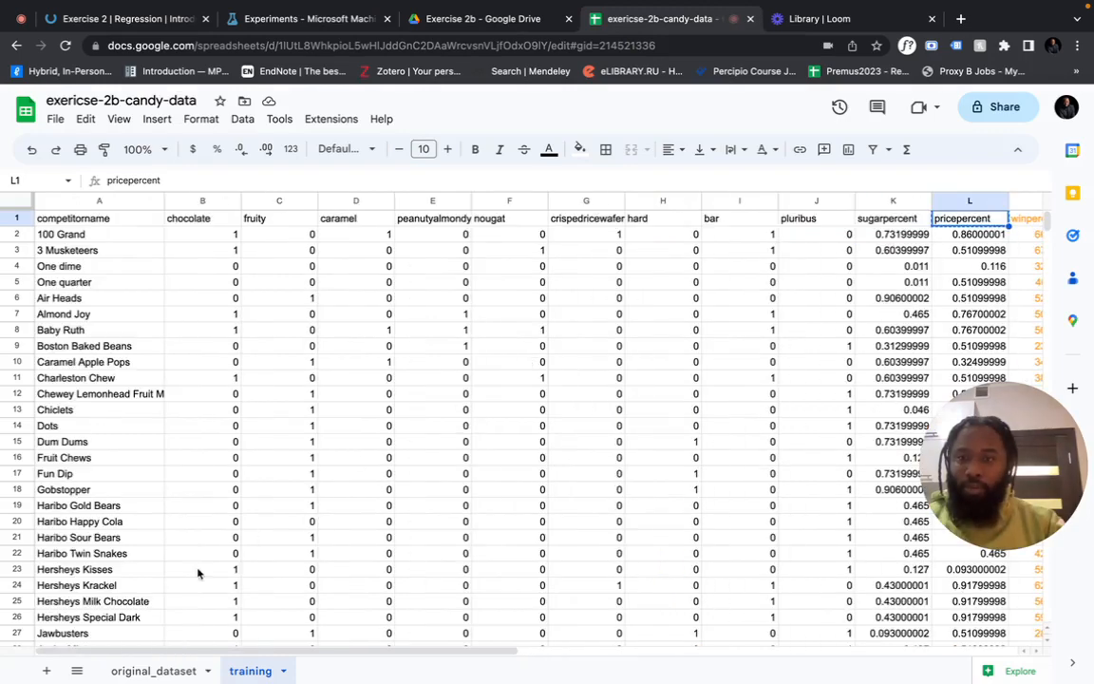
left_click(154, 671)
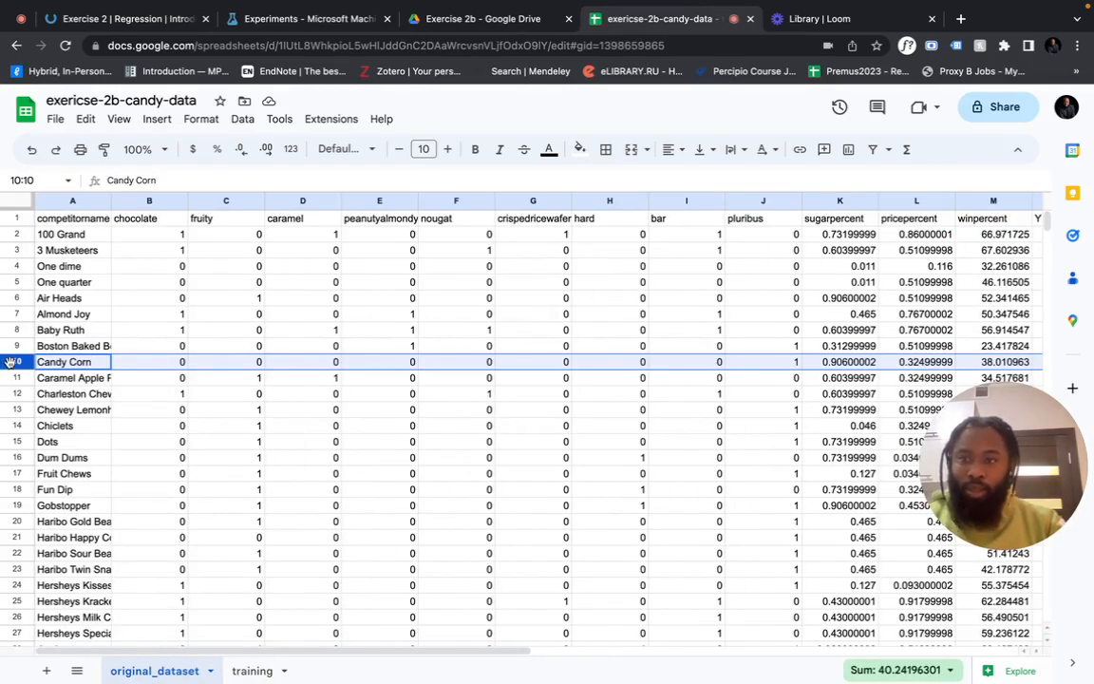
left_click(46, 671)
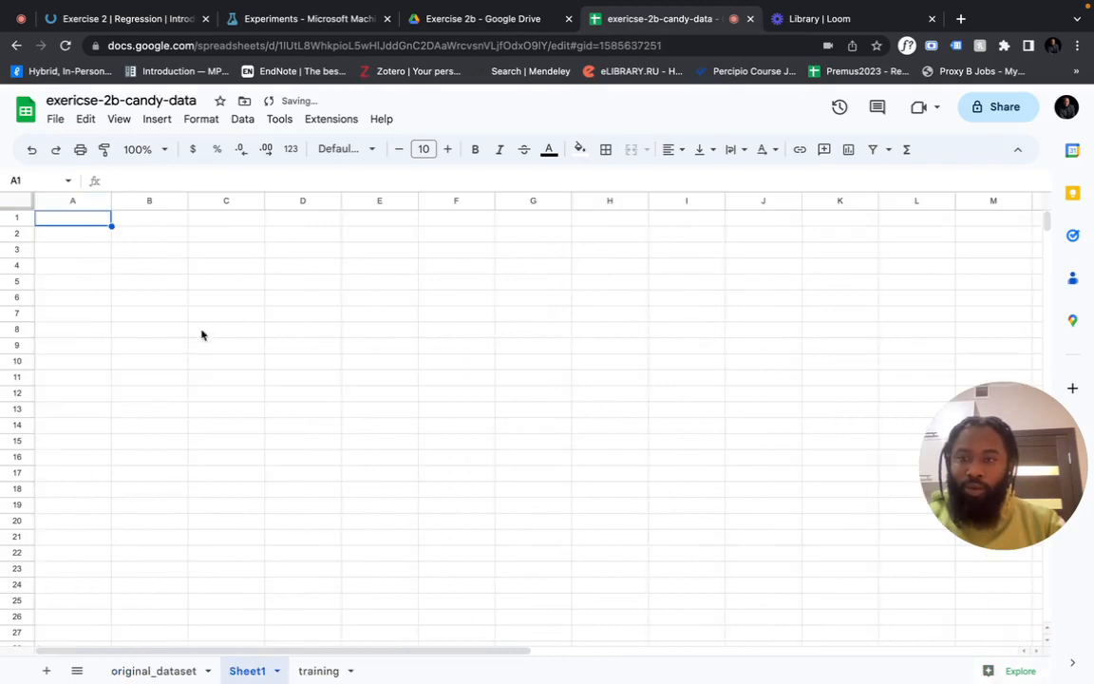
left_click(78, 237)
type("Candy Corn\t0\t0\t0\t0\t0\t0\t0\t0\t1\t0.90600002\t0.32499999\t38.010963")
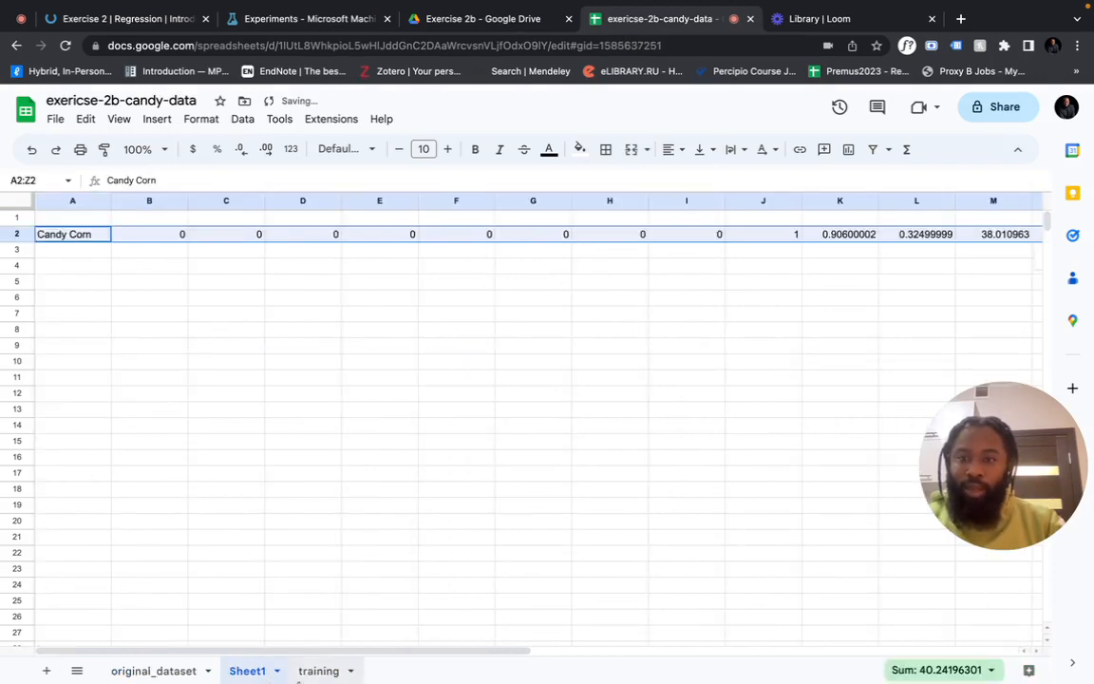
Find the Ring pop row in original_dataset and paste it into row 3 of Sheet1
left_click(163, 671)
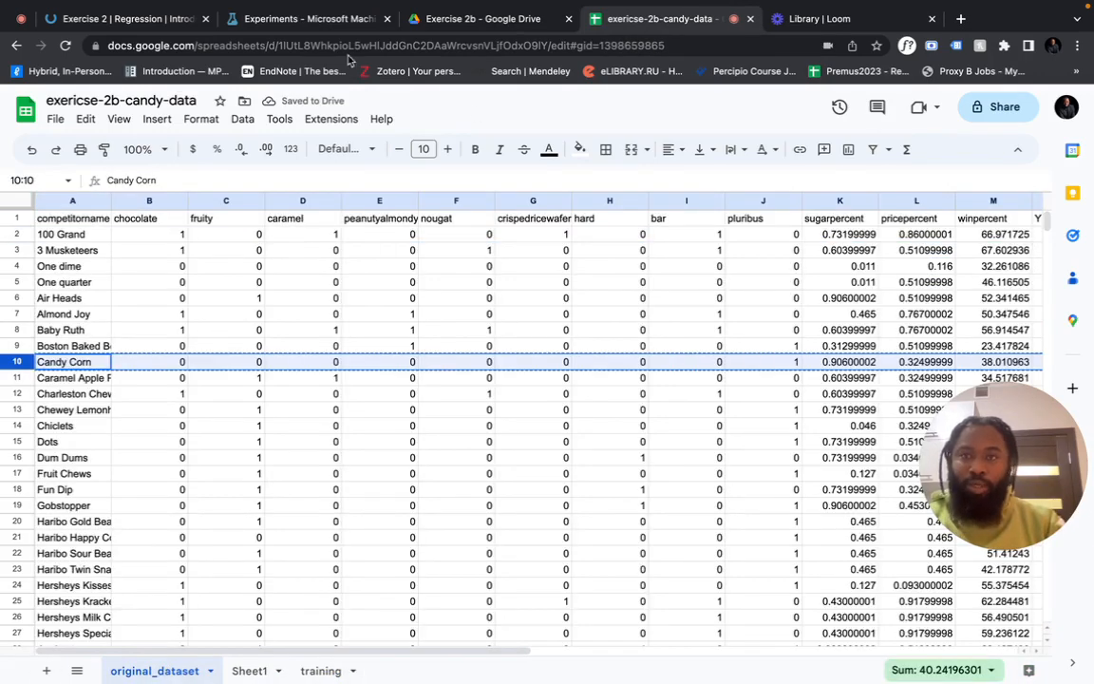
left_click(128, 18)
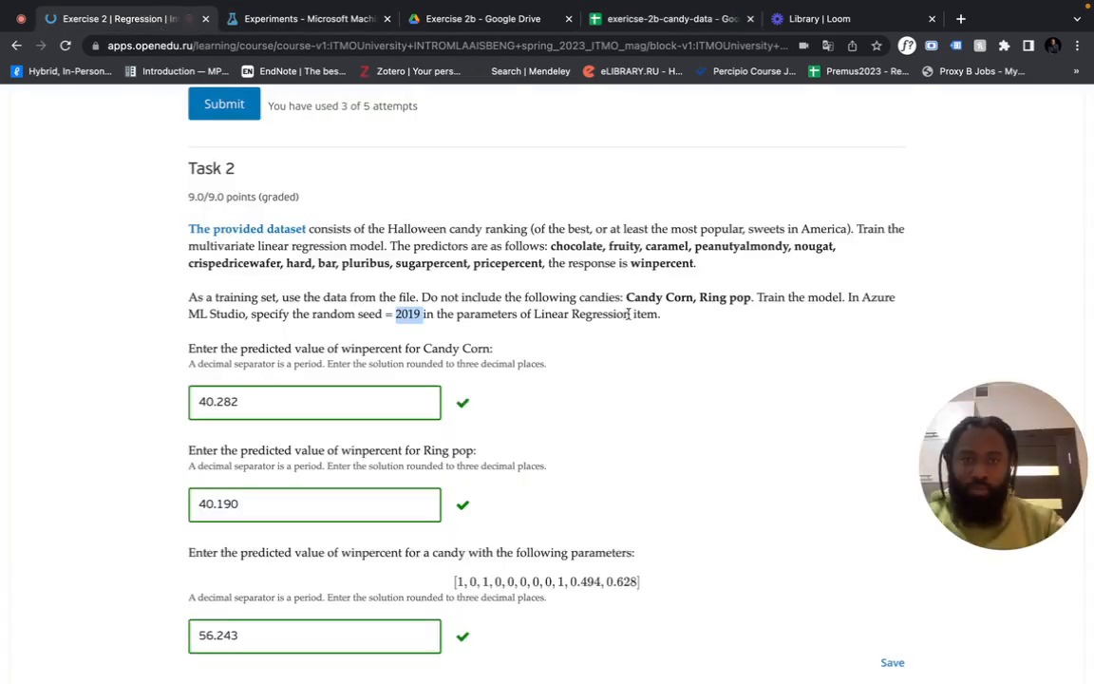
left_click(697, 19)
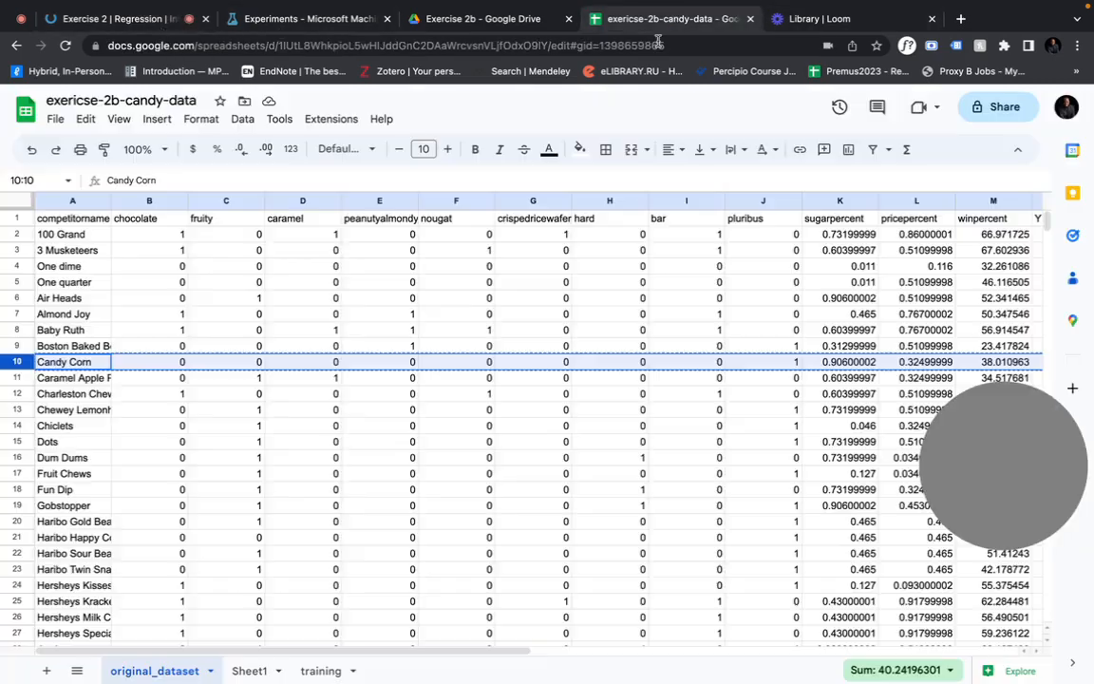
left_click(514, 409)
key("ctrl+f")
type("ring po")
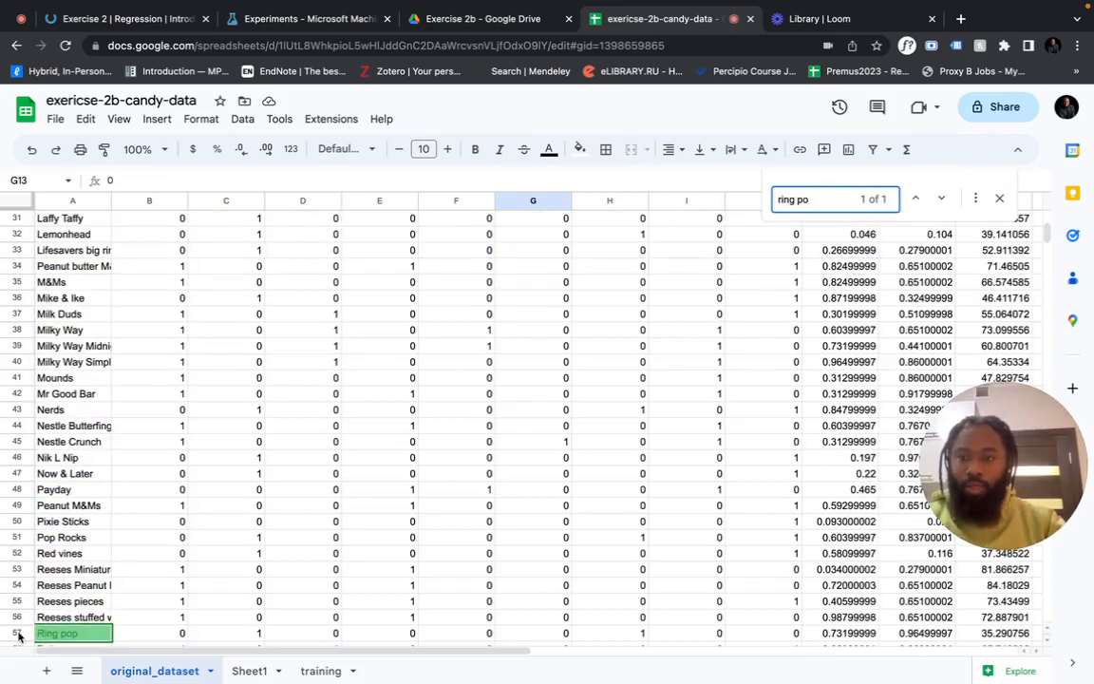
left_click(18, 634)
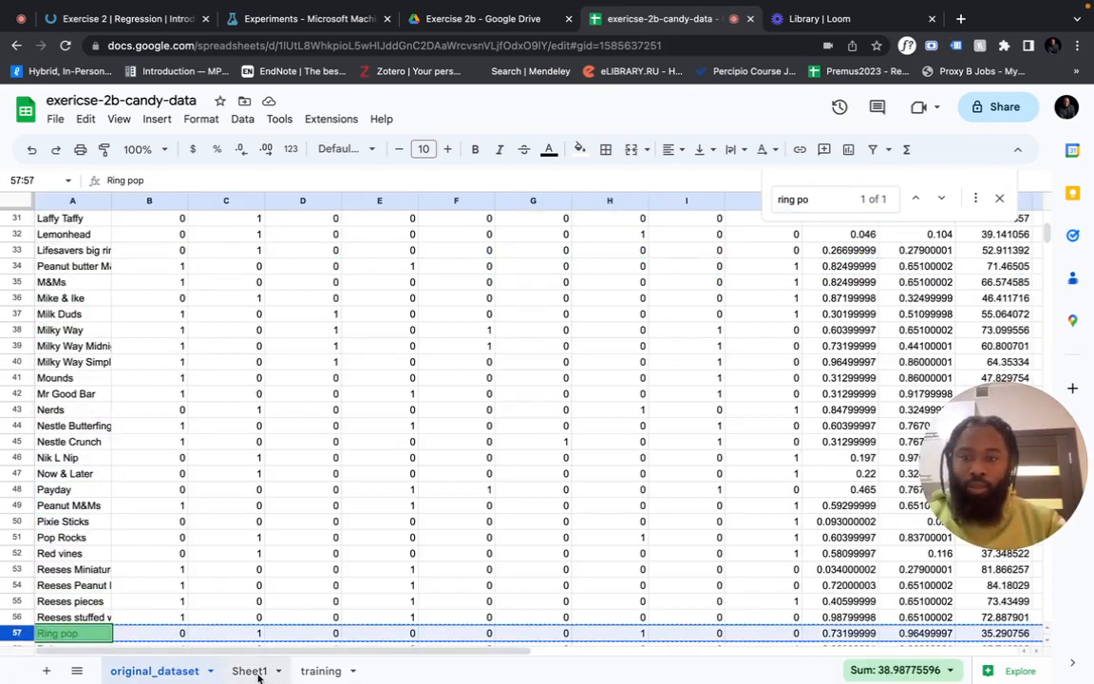
left_click(249, 670)
left_click(80, 249)
type("Ring pop\t0\t1\t0\t0\t0\t0\t1\t0\t0\t0.73199999\t0.96499997\t35.290756")
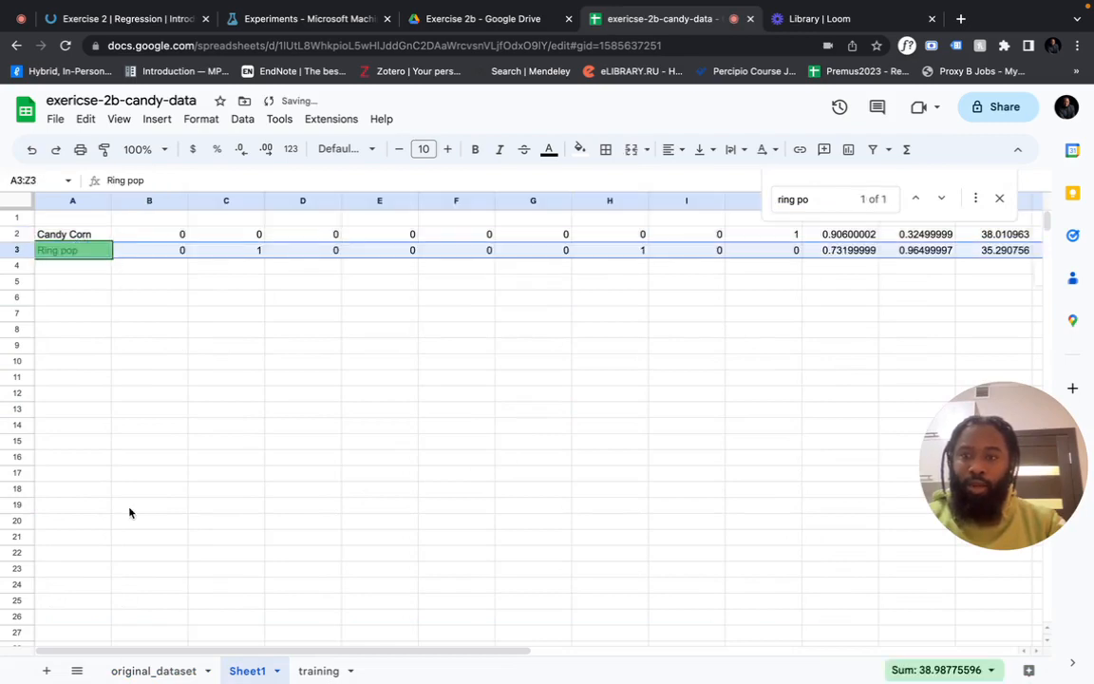
Copy the column header row from original_dataset into row 1 of Sheet1
left_click(154, 670)
scroll(134, 415, "up", 15)
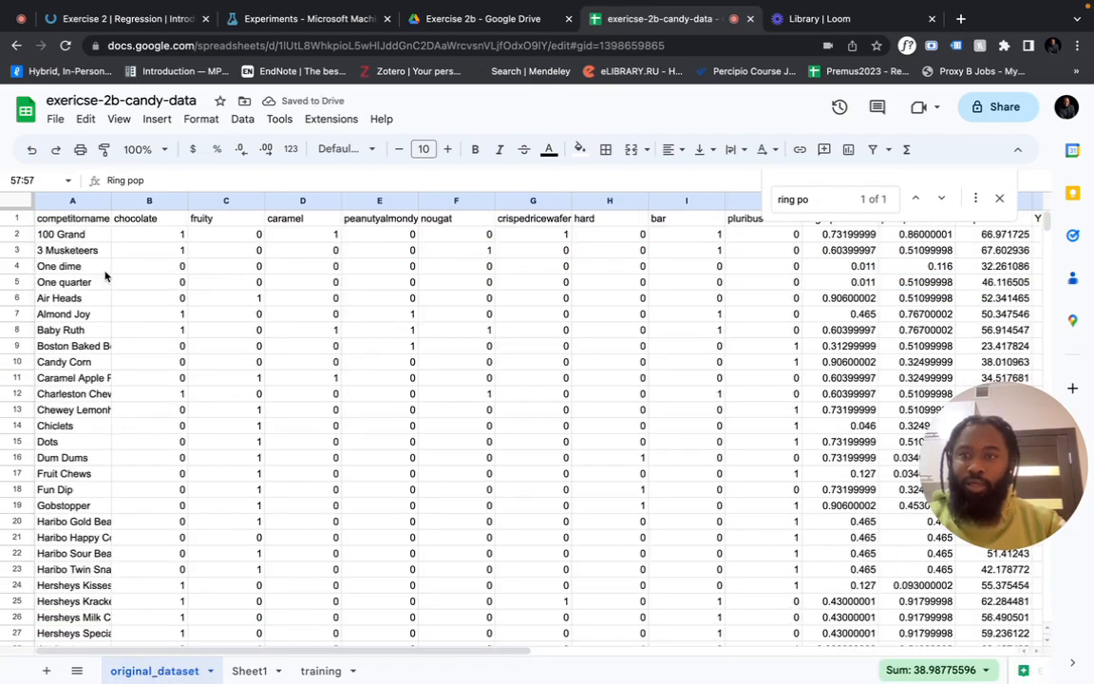
left_click(24, 219)
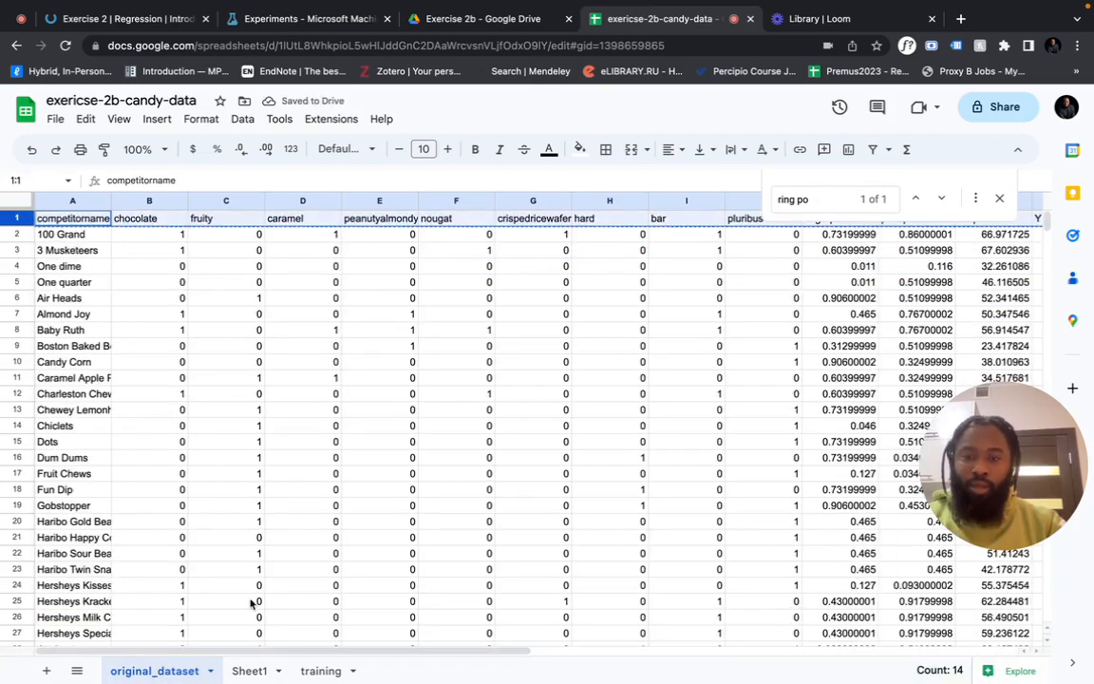
key("ctrl+c")
left_click(251, 671)
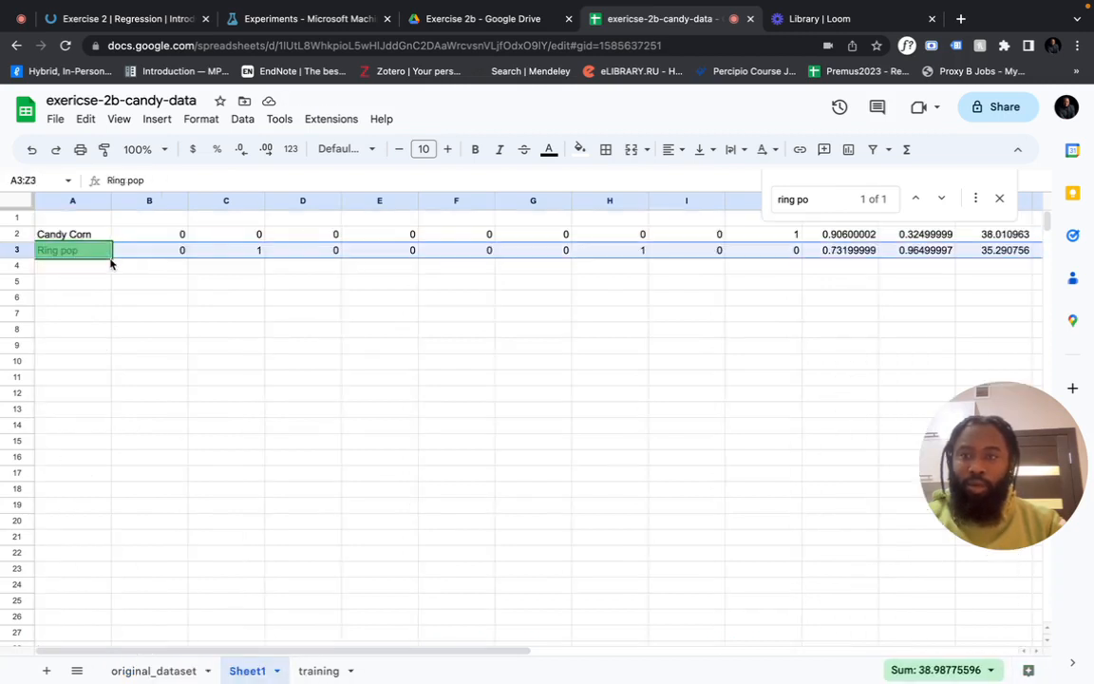
left_click(98, 220)
key("ctrl+v")
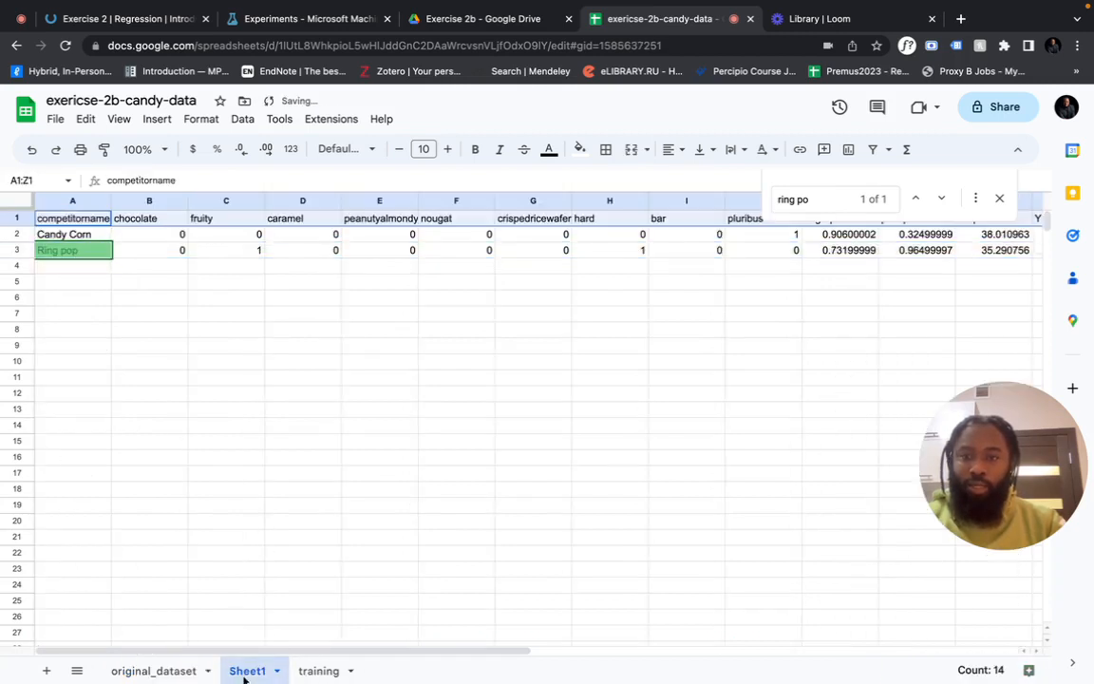
Rename Sheet1 to 'test' and close the Find bar
double_click(247, 670)
type("test")
left_click(304, 346)
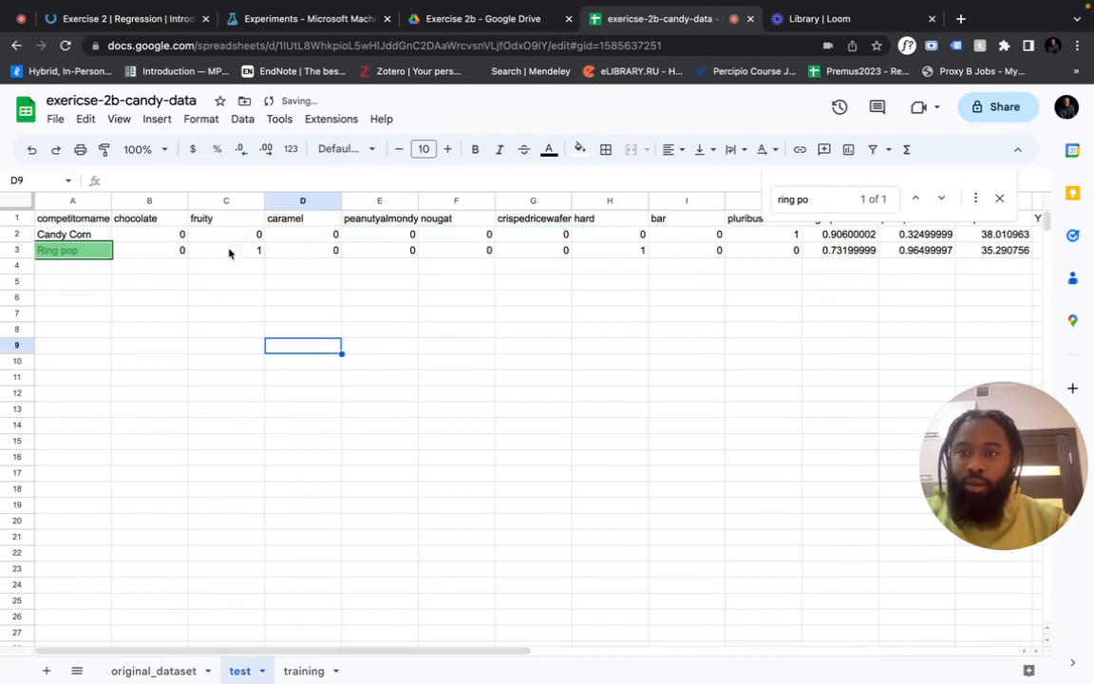
left_click(501, 298)
scroll(500, 310, "right", 3)
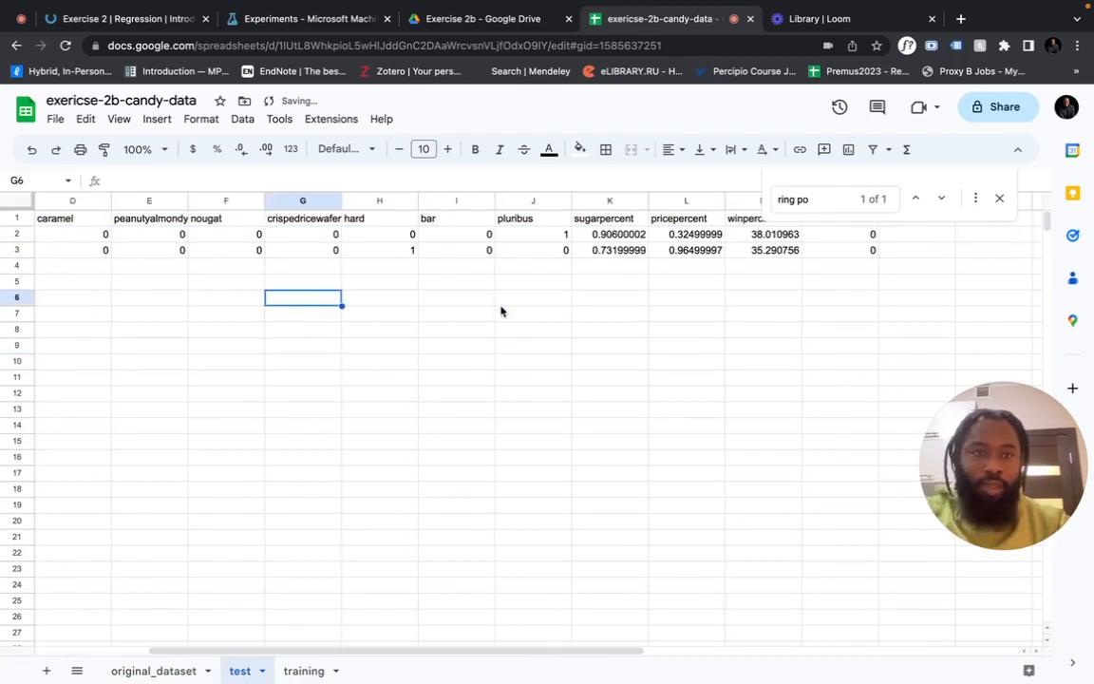
left_click(1000, 199)
scroll(936, 261, "right", 9)
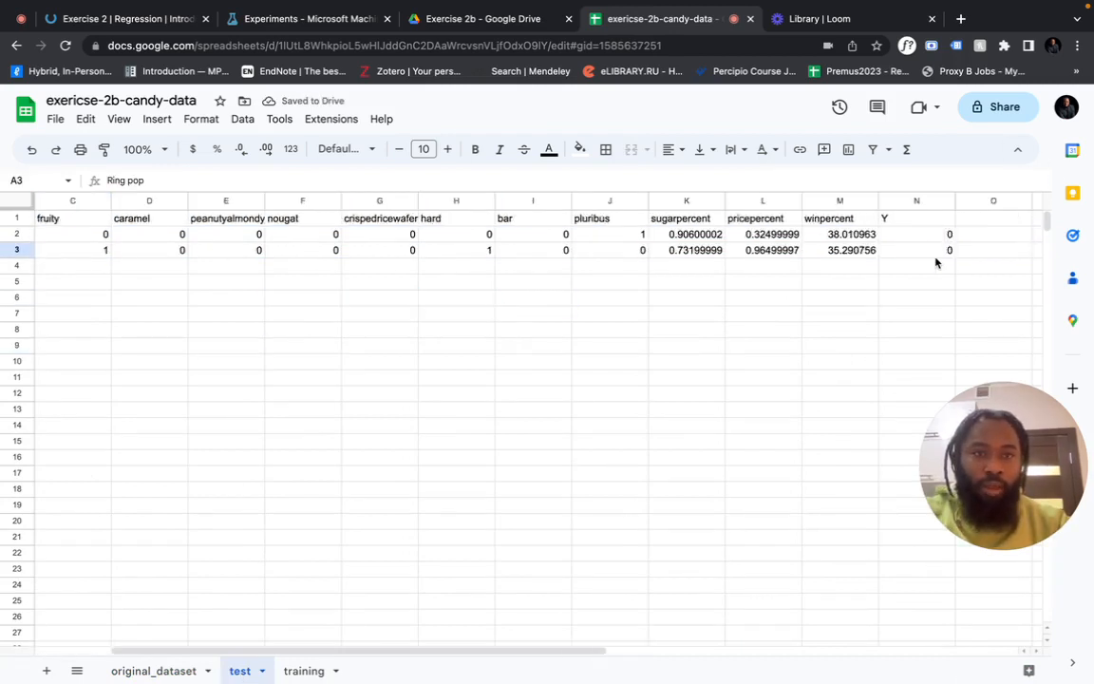
scroll(936, 262, "left", 5)
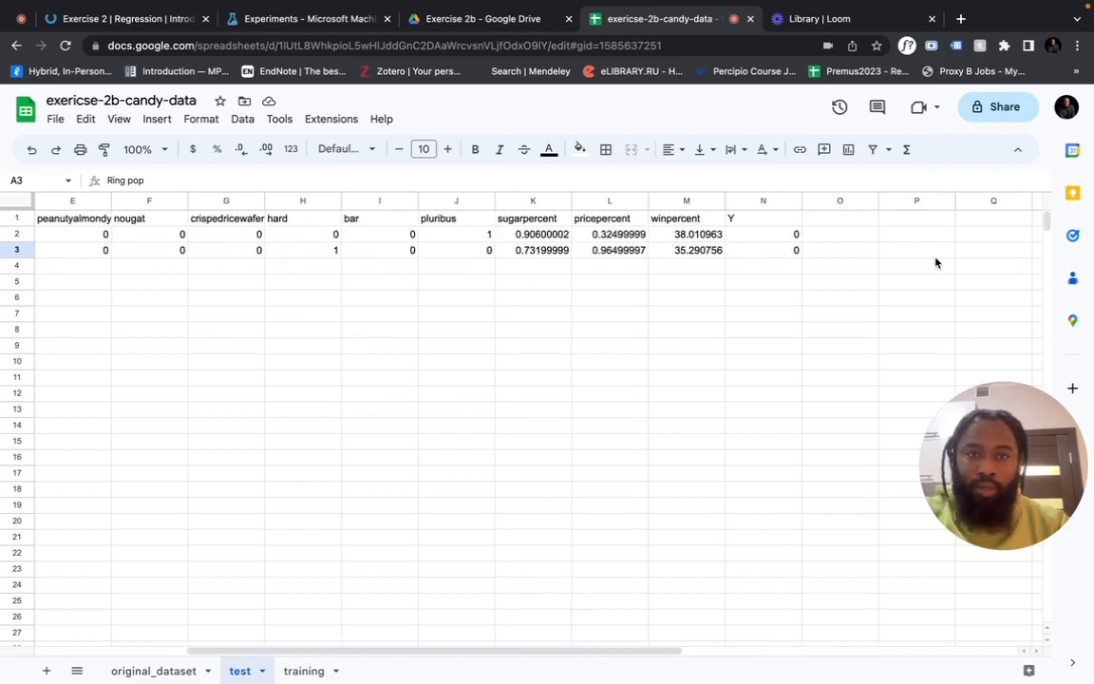
scroll(936, 262, "left", 4)
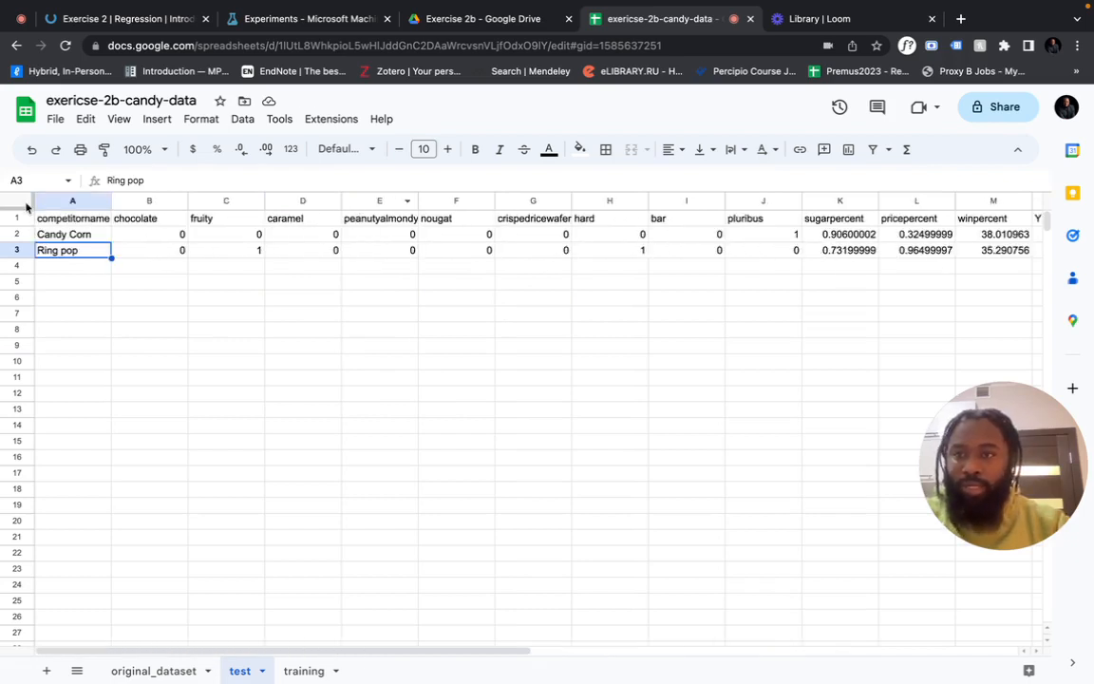
Download the test sheet as a Comma Separated Values (.csv) file
left_click(56, 121)
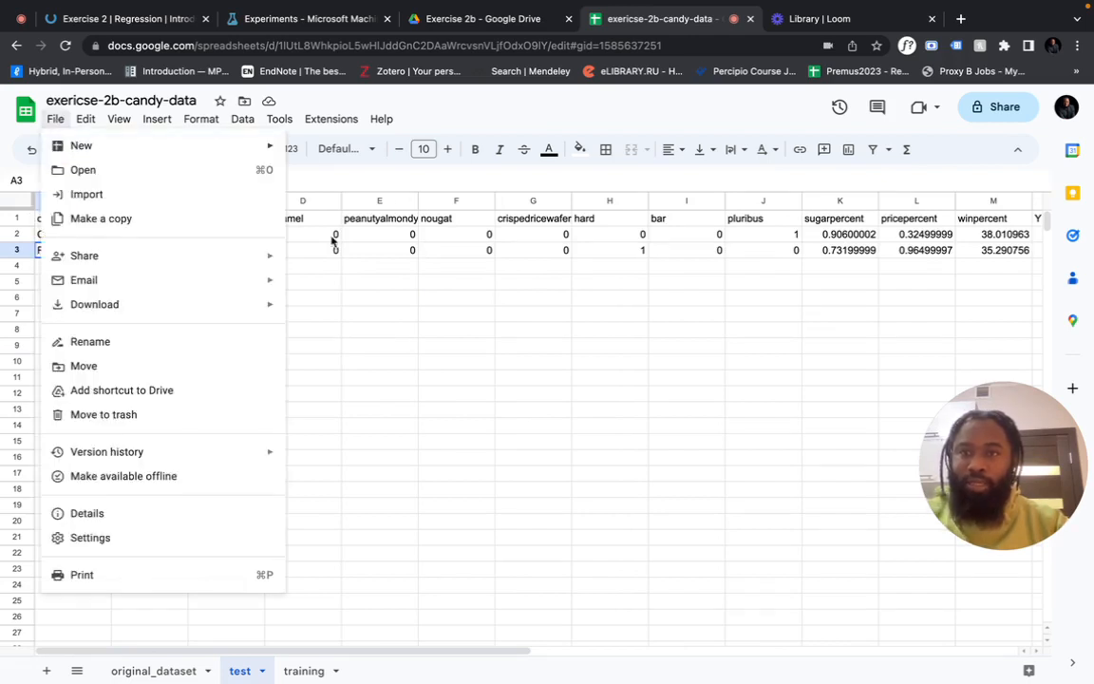
mouse_move(214, 270)
mouse_move(214, 303)
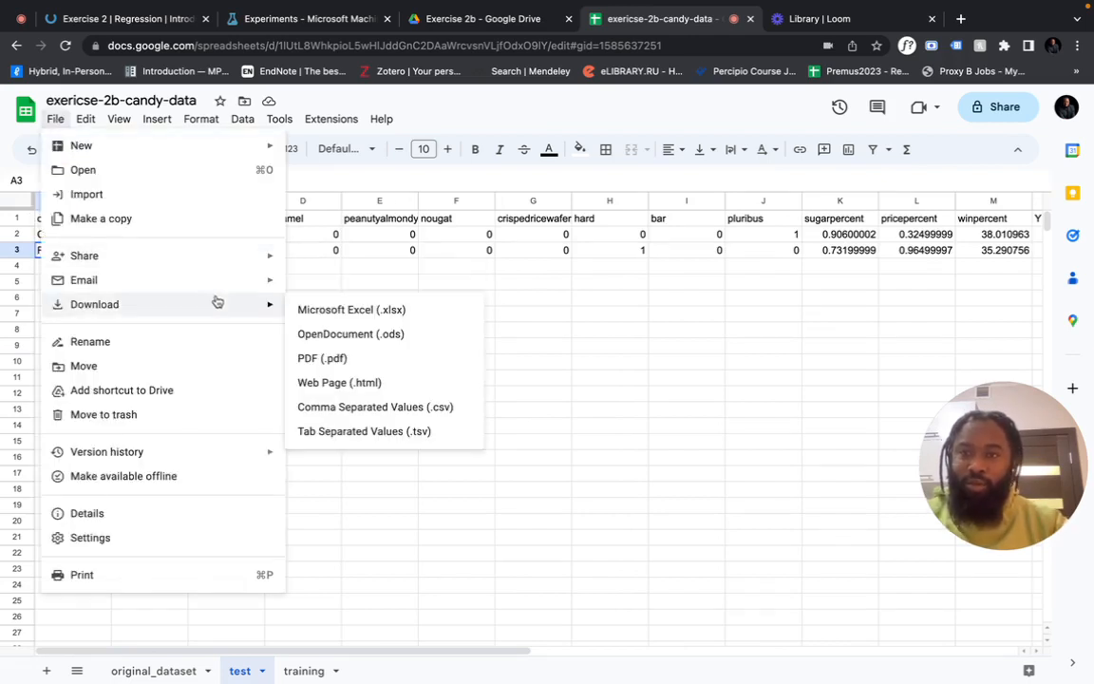
left_click(362, 407)
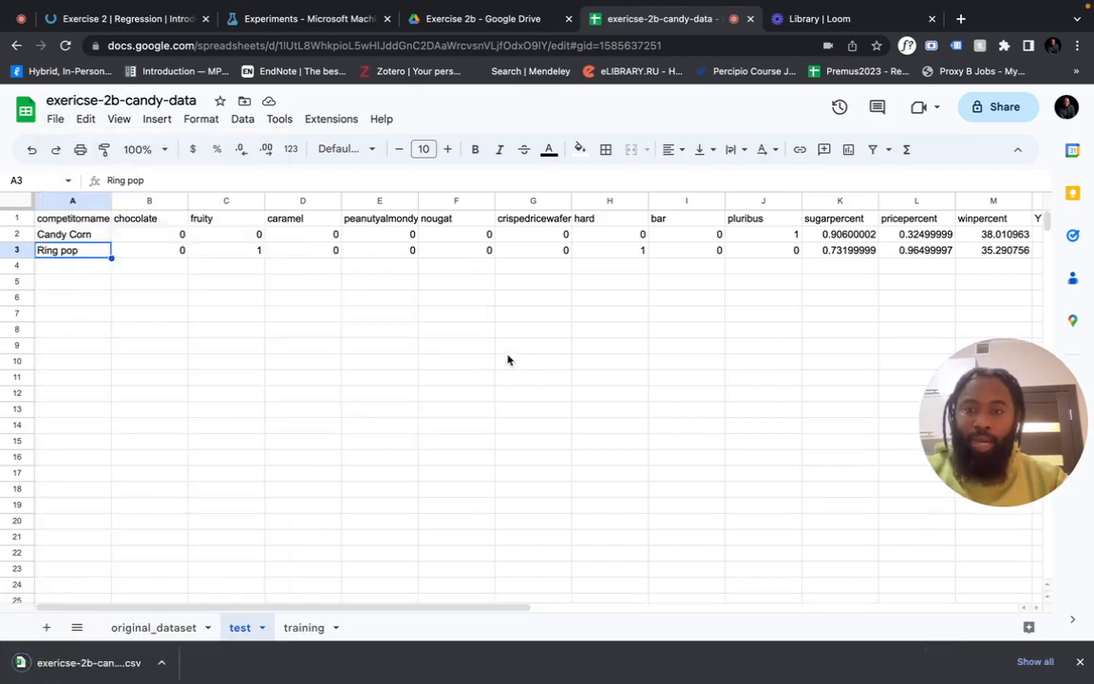
Open the downloaded candy test CSV in Visual Studio Code and copy its three lines
key("ctrl+Left")
key("ctrl+Left")
key("ctrl+Left")
key("ctrl+Left")
key("ctrl+Right")
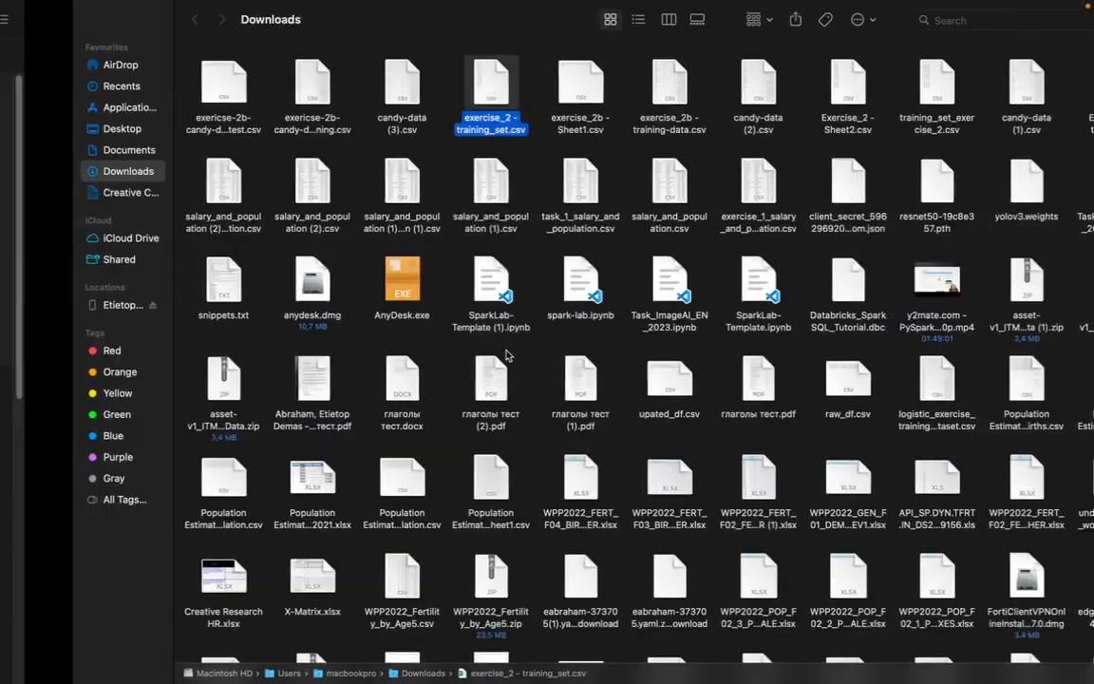
left_click(152, 81)
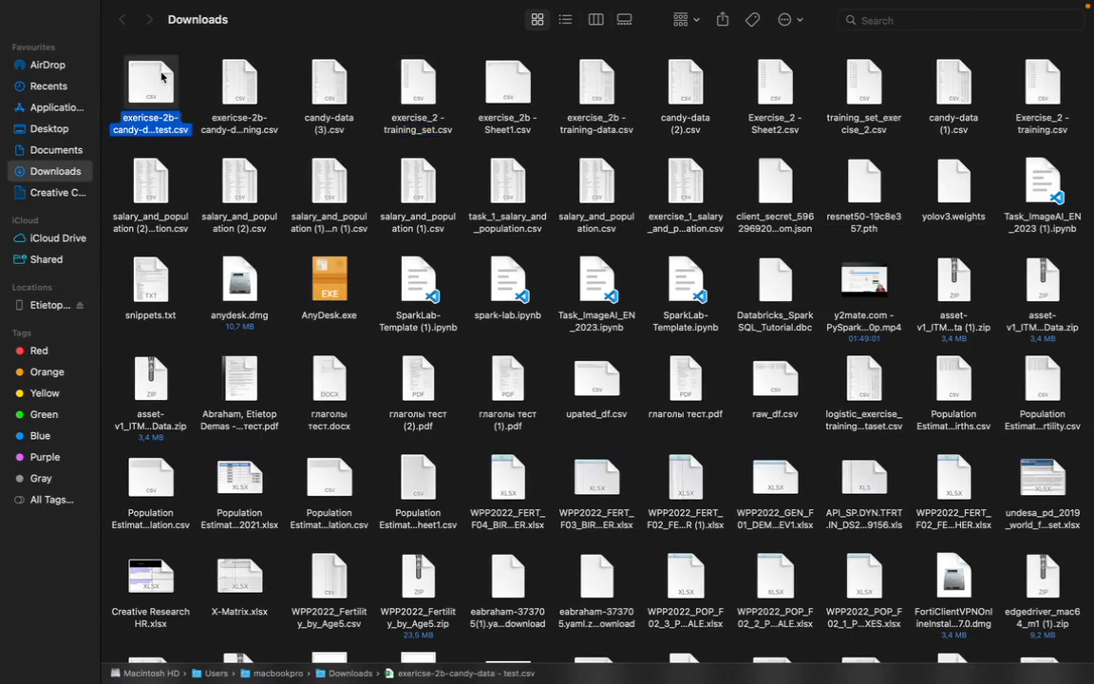
right_click(162, 77)
mouse_move(325, 98)
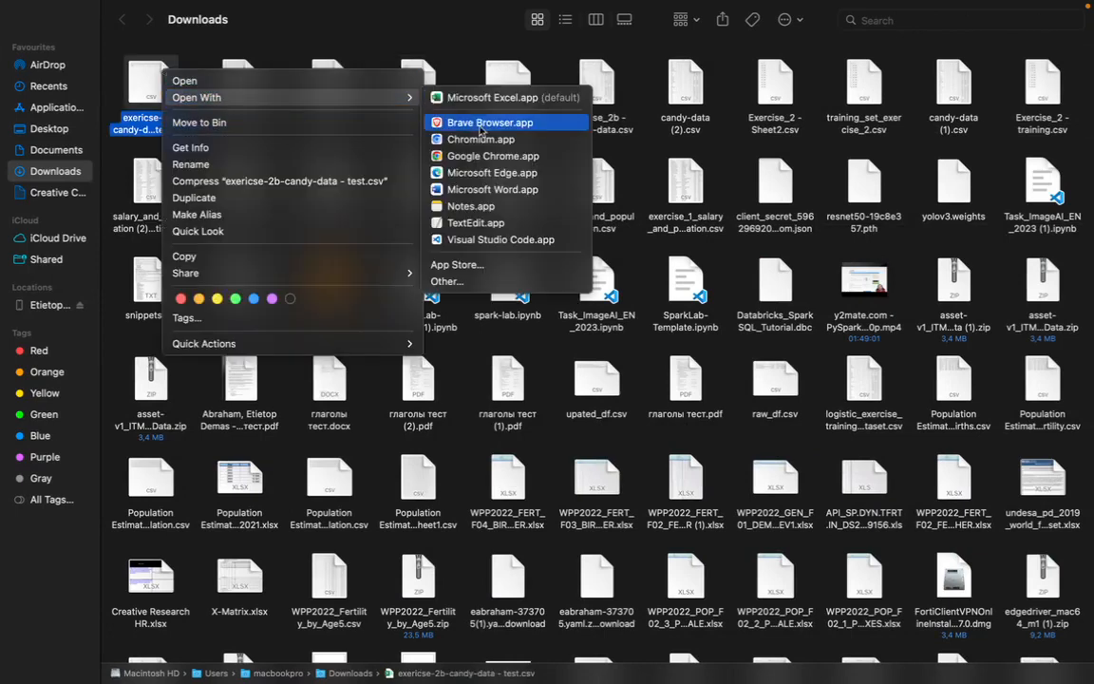
left_click(489, 239)
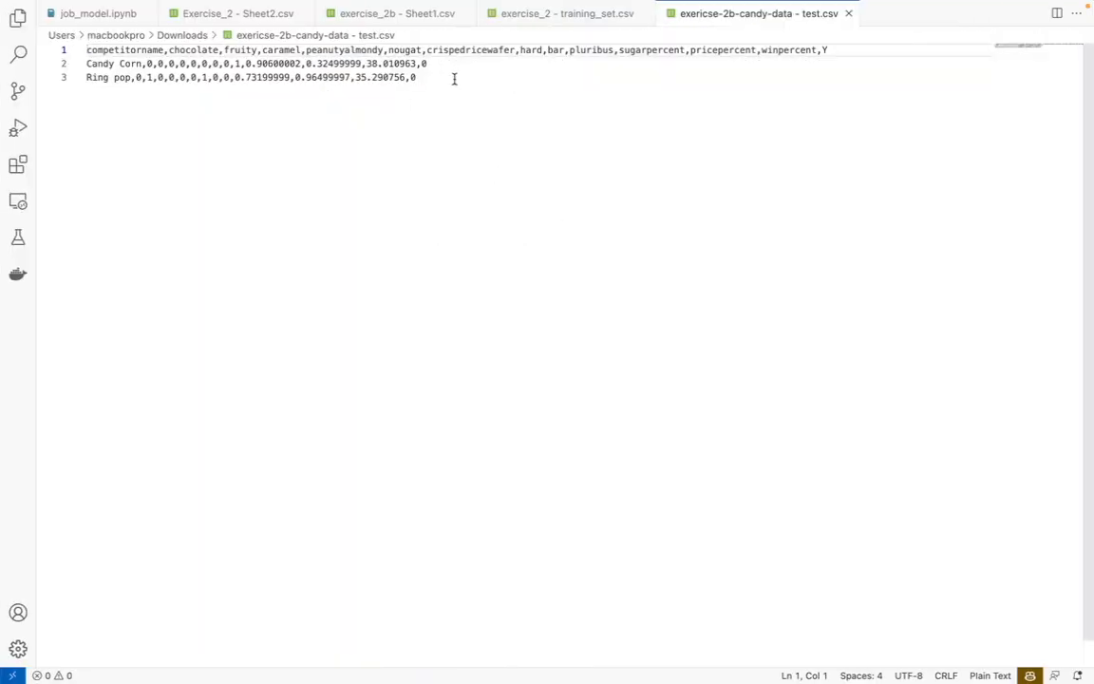
left_click_drag(454, 79, 87, 49)
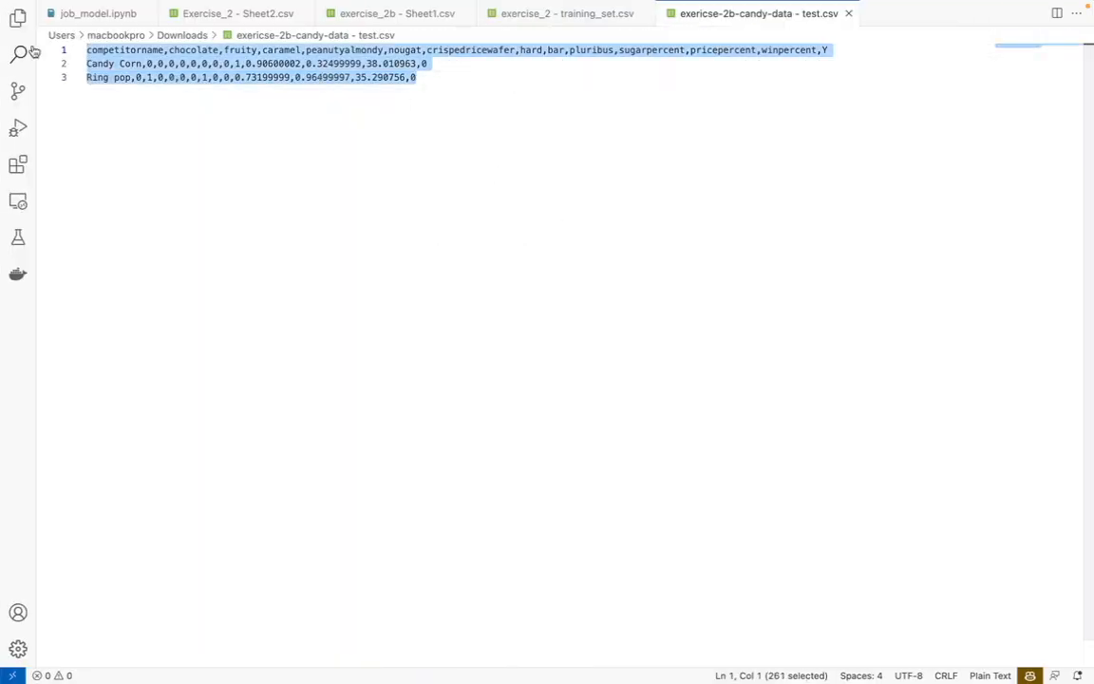
key("super+Tab")
key("ctrl+Right")
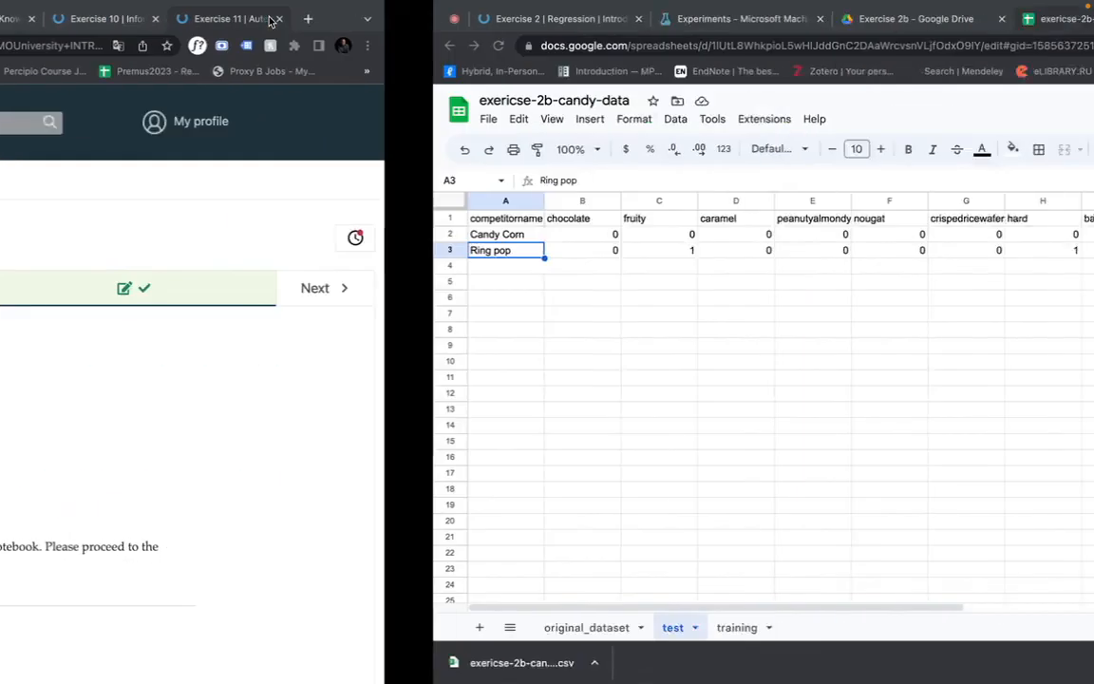
left_click(342, 27)
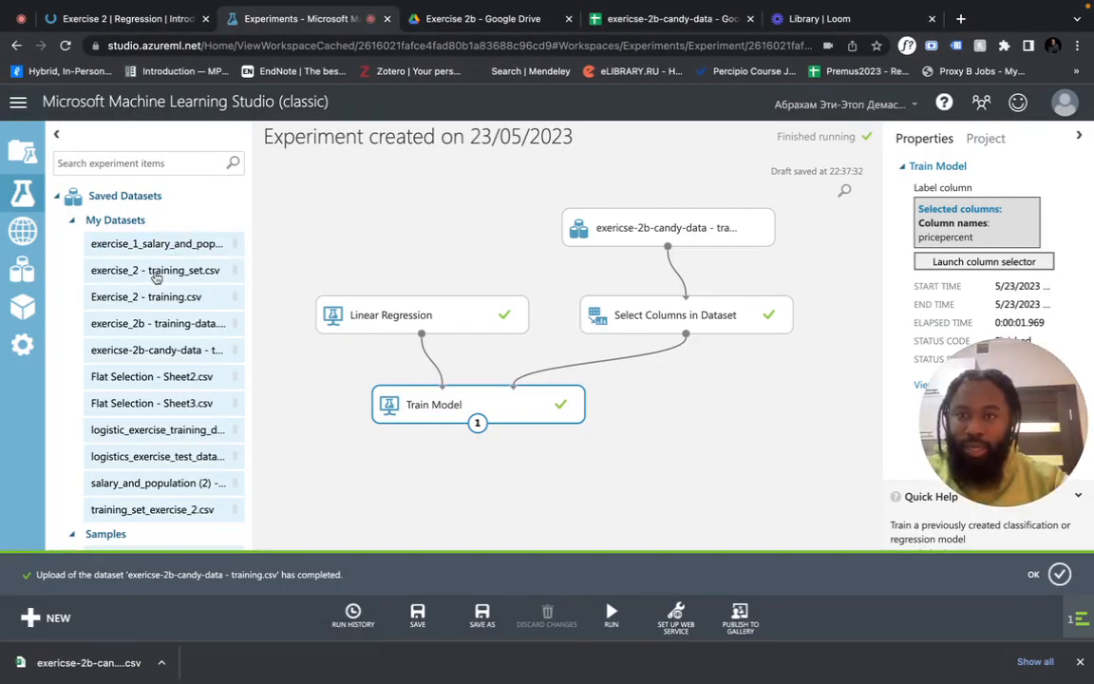
Add an Enter Data Manually module and paste the header, Candy Corn and Ring pop CSV rows into it
scroll(154, 362, "down", 2)
scroll(152, 362, "down", 4)
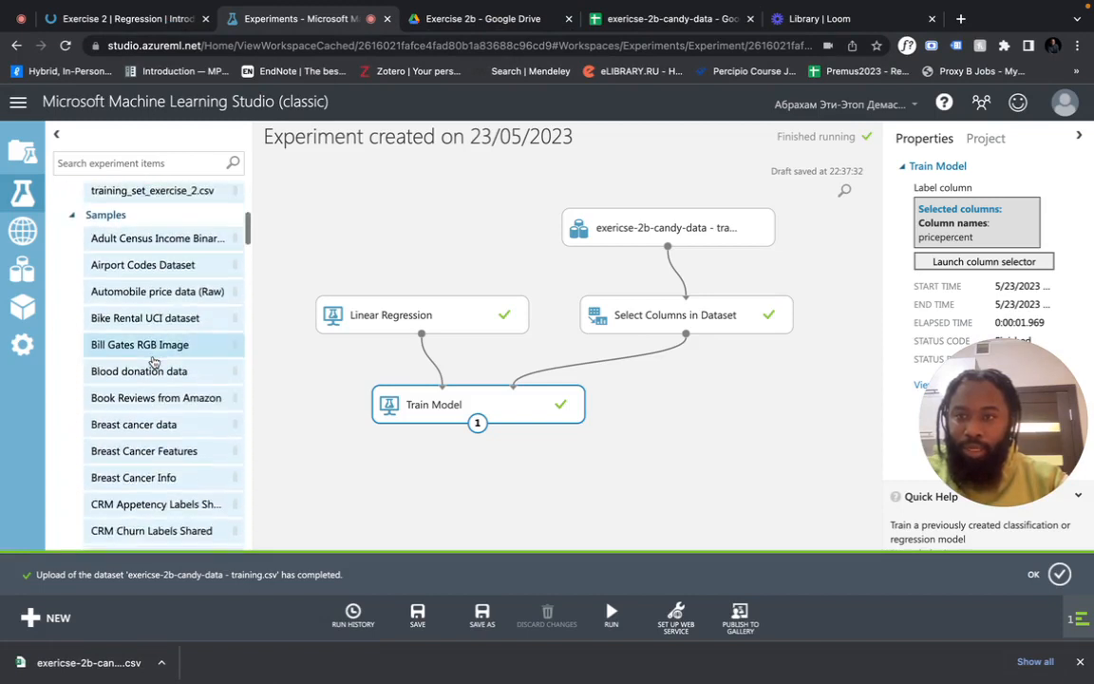
scroll(98, 282, "up", 2)
left_click(72, 251)
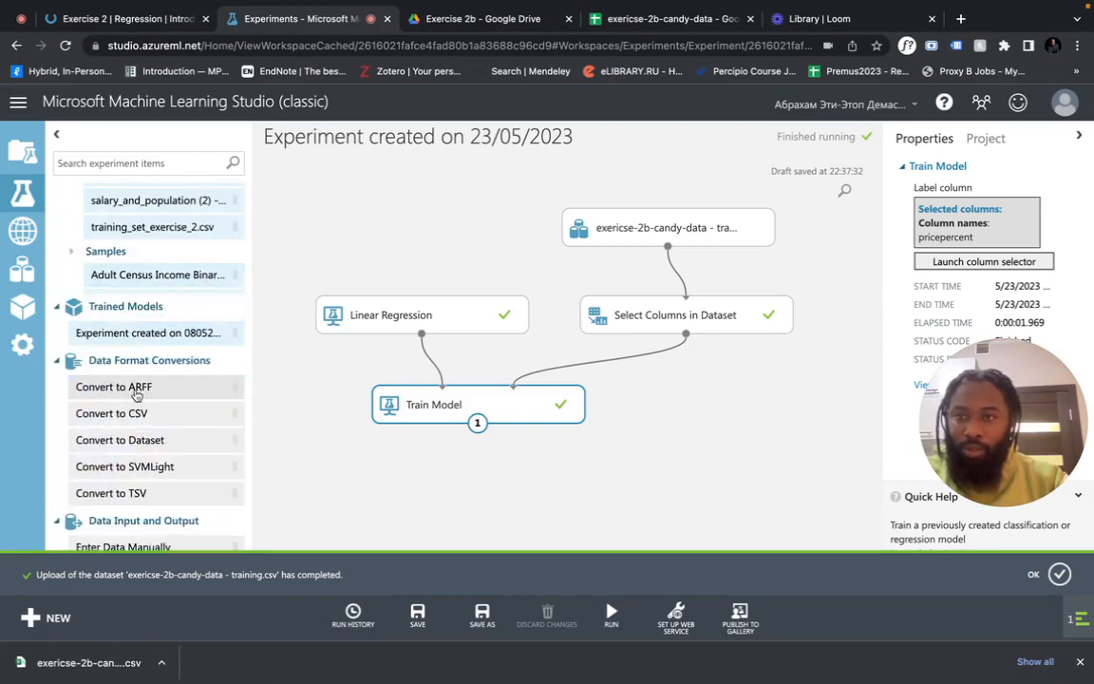
scroll(136, 393, "down", 5)
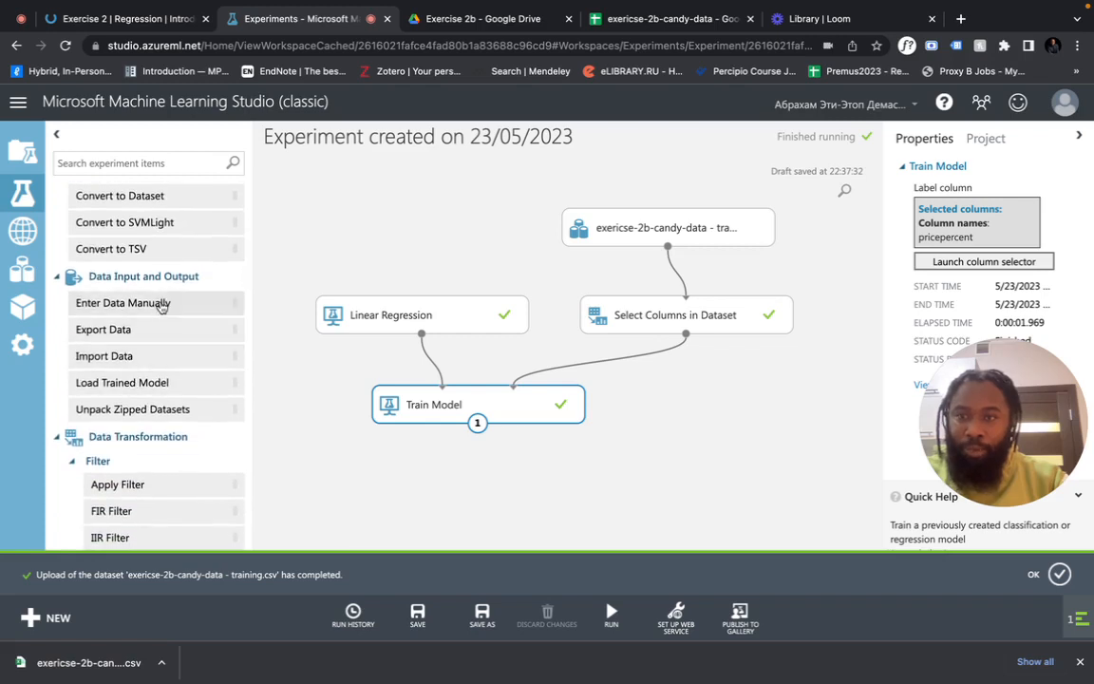
left_click_drag(159, 304, 738, 413)
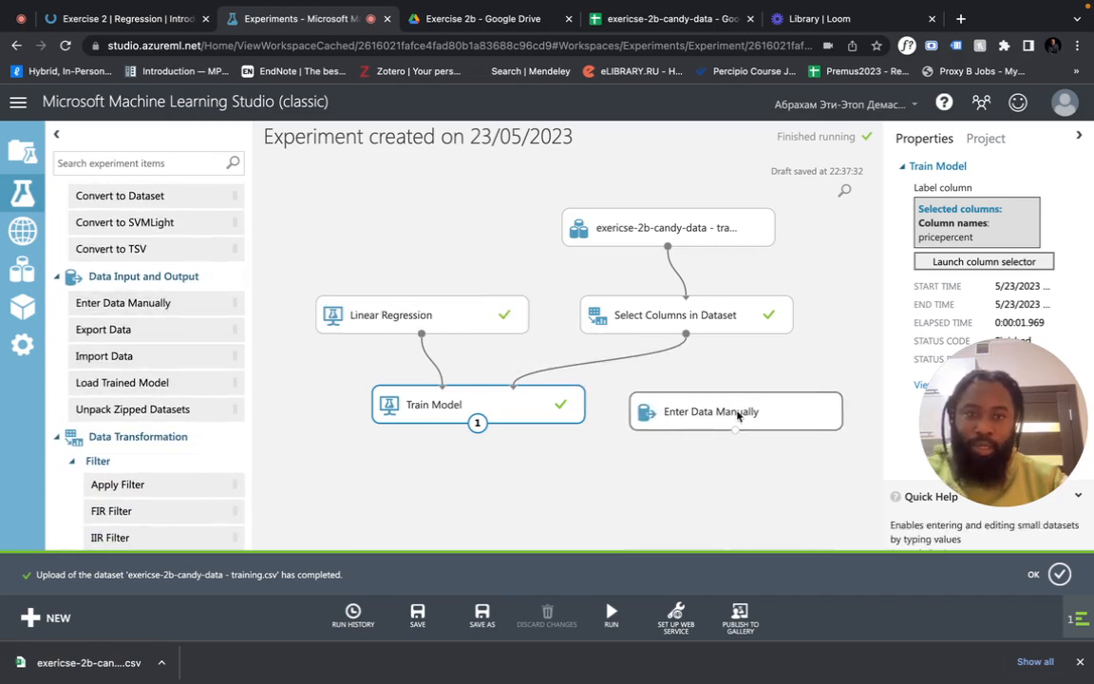
left_click(979, 285)
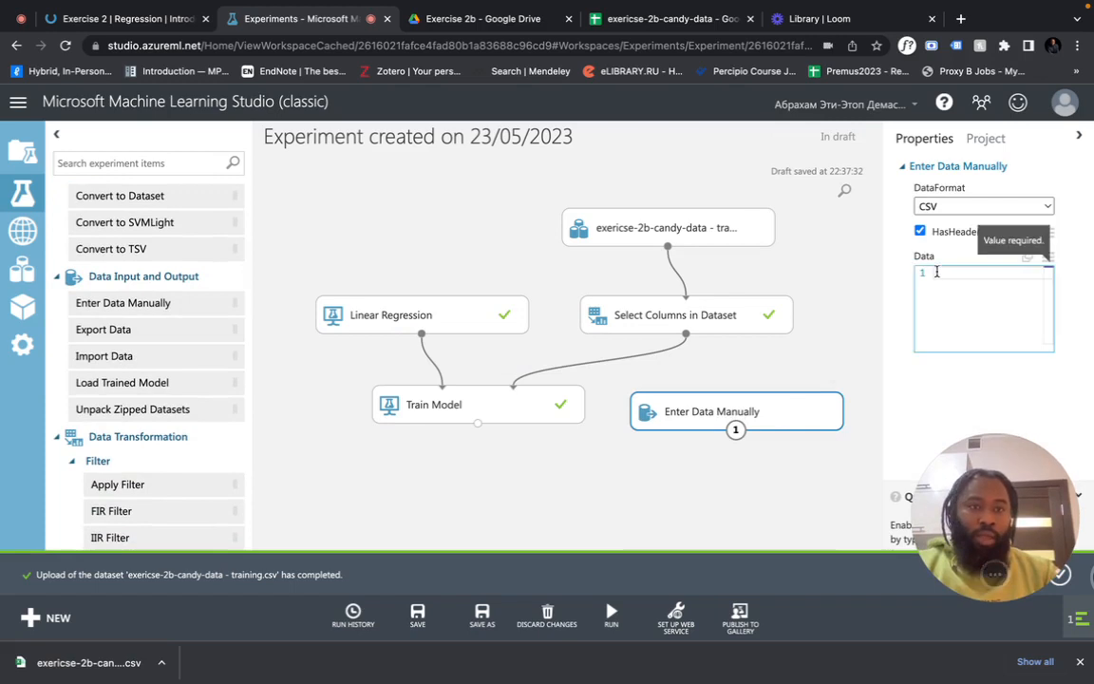
key("ctrl+v")
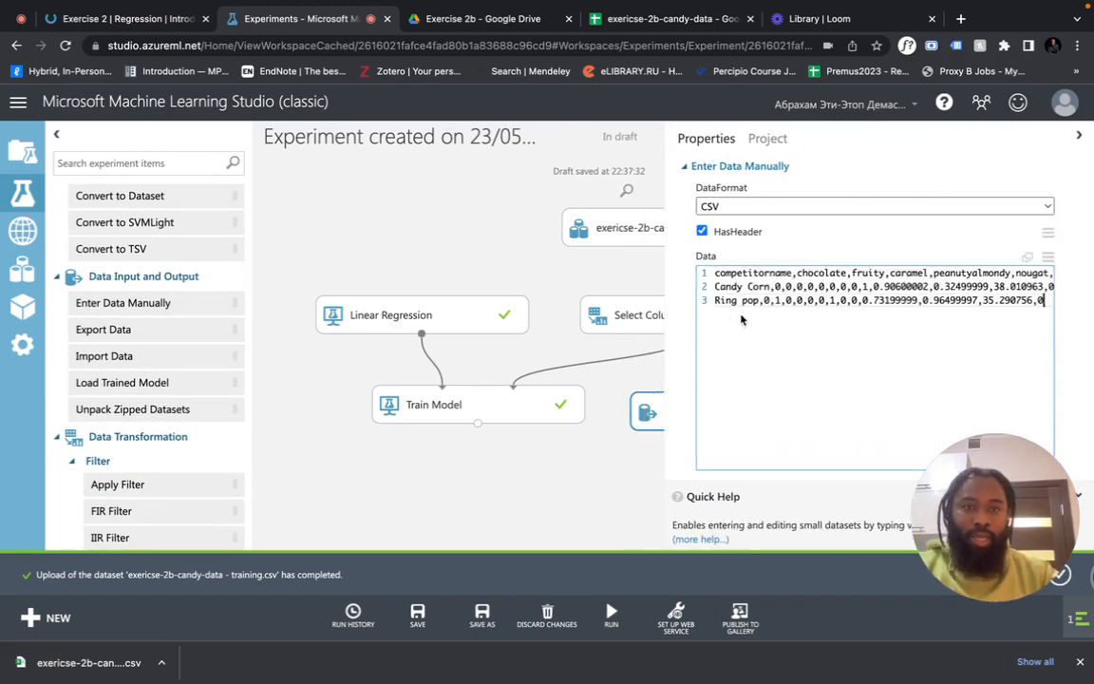
left_click(786, 366)
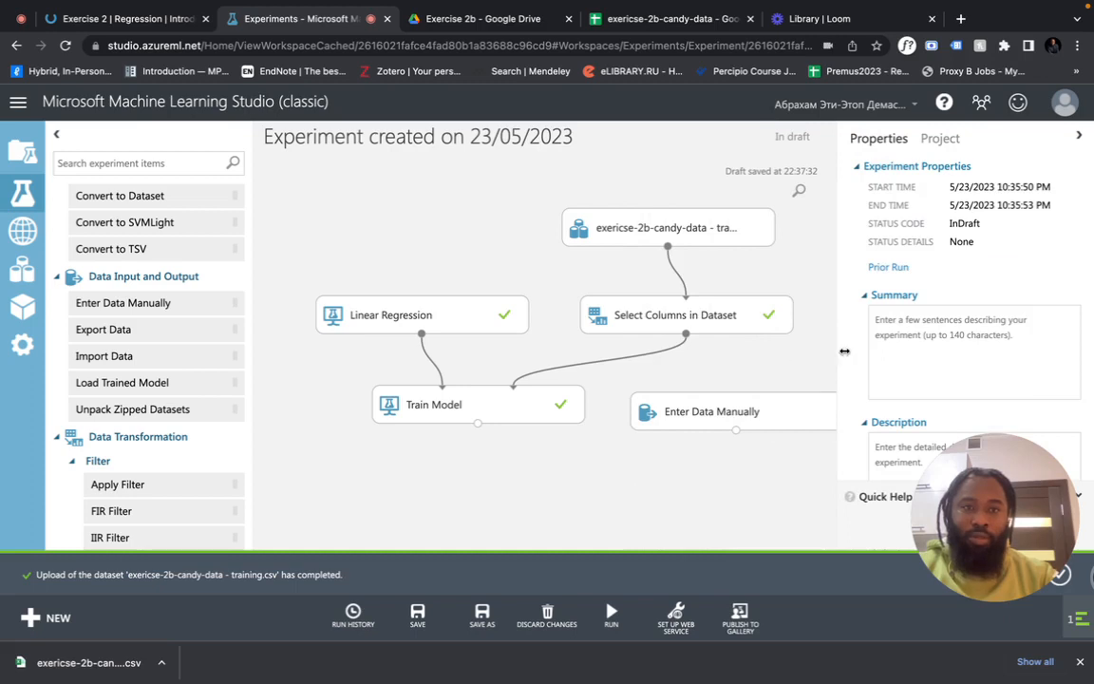
left_click_drag(777, 420, 782, 398)
Add a Select Columns in Dataset module found via 'Sel' and connect Enter Data Manually's output to it
left_click(153, 162)
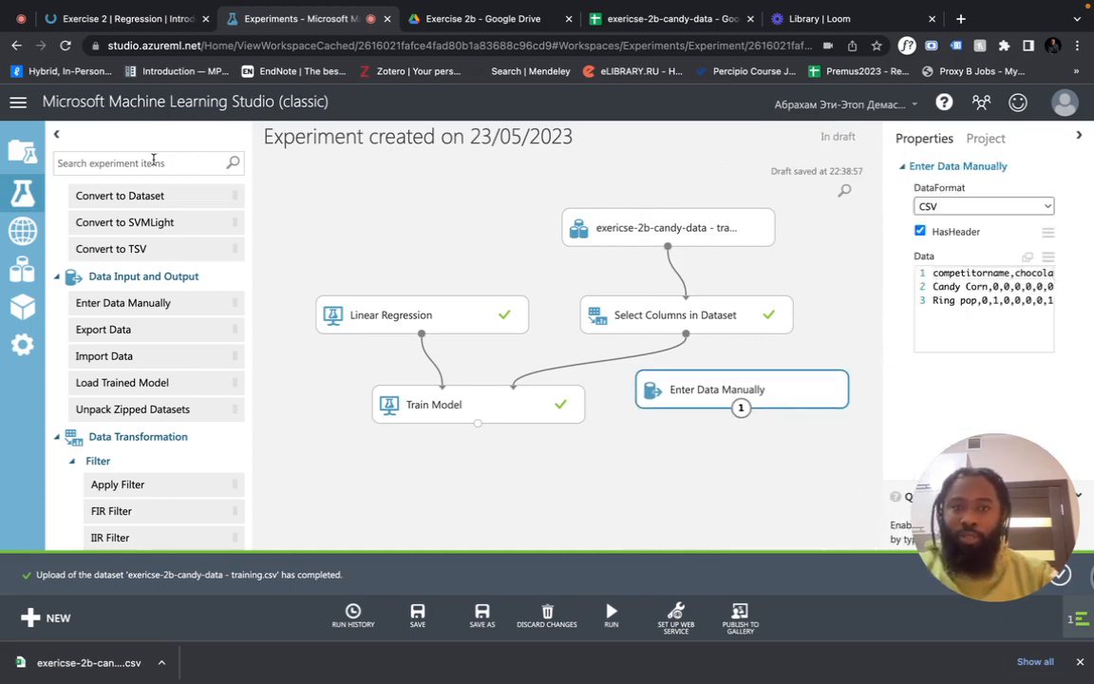
type("Select Colu")
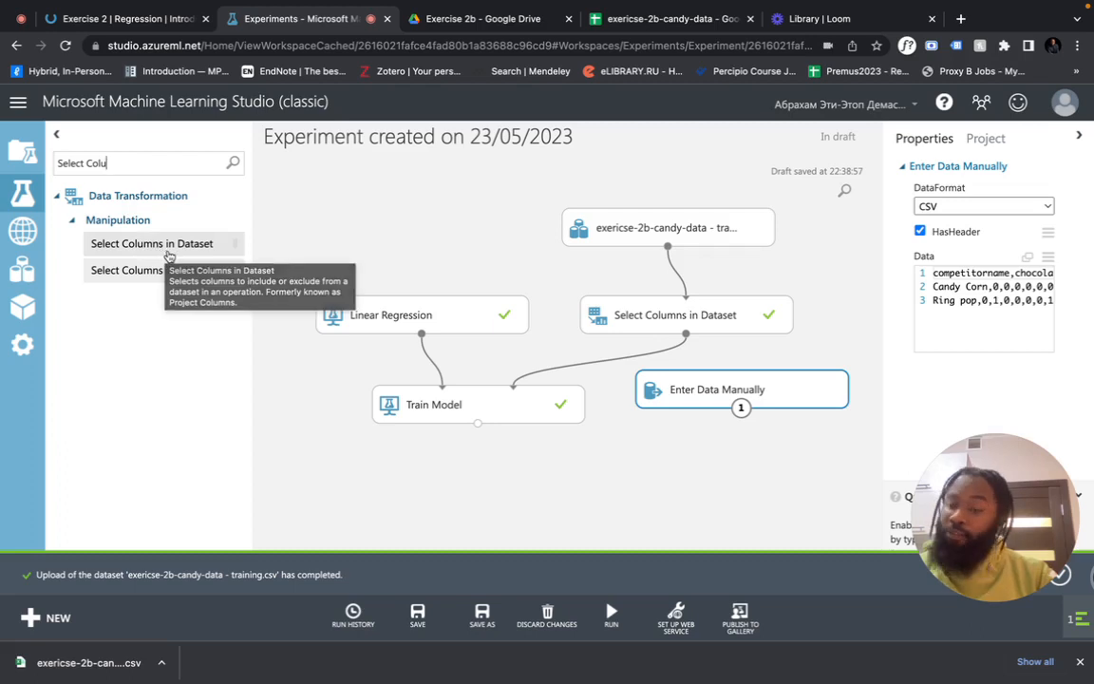
left_click_drag(166, 245, 742, 465)
left_click(769, 398)
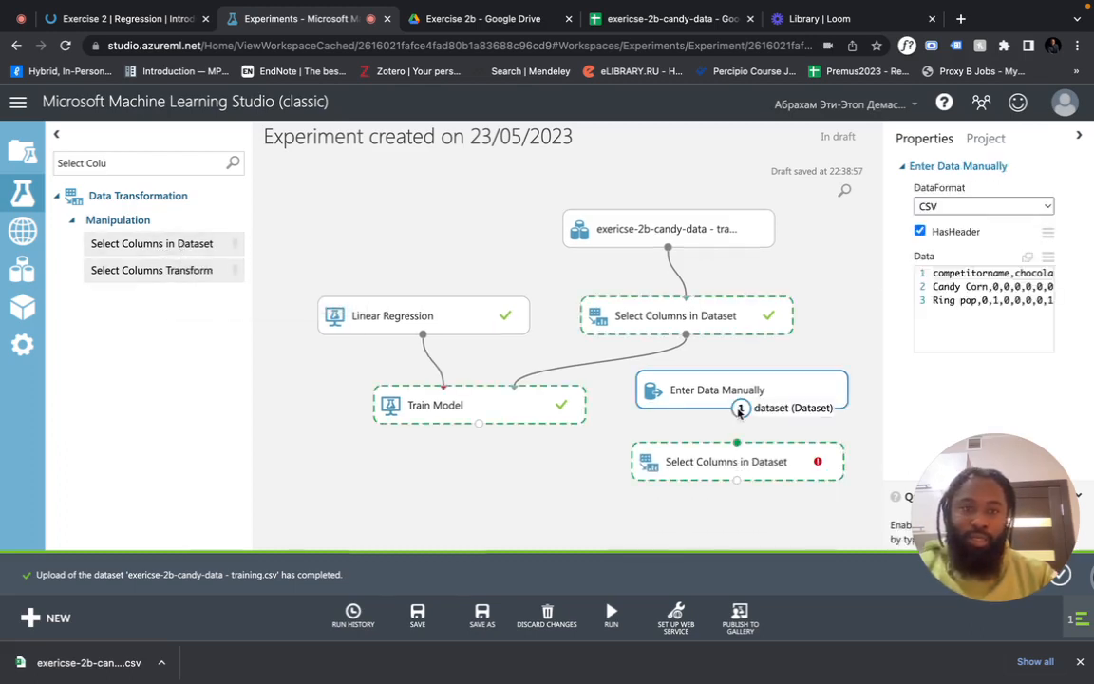
left_click_drag(742, 411, 738, 466)
left_click(745, 466)
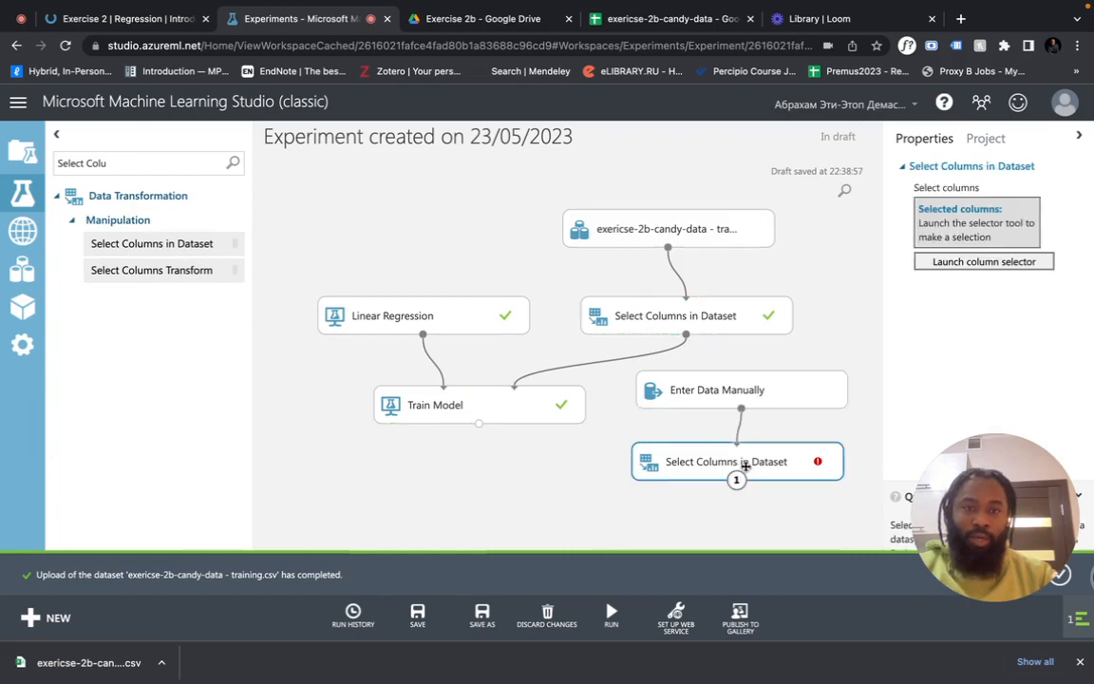
Open a column selector, add and remove an extra rule, then close it without saving
left_click(983, 261)
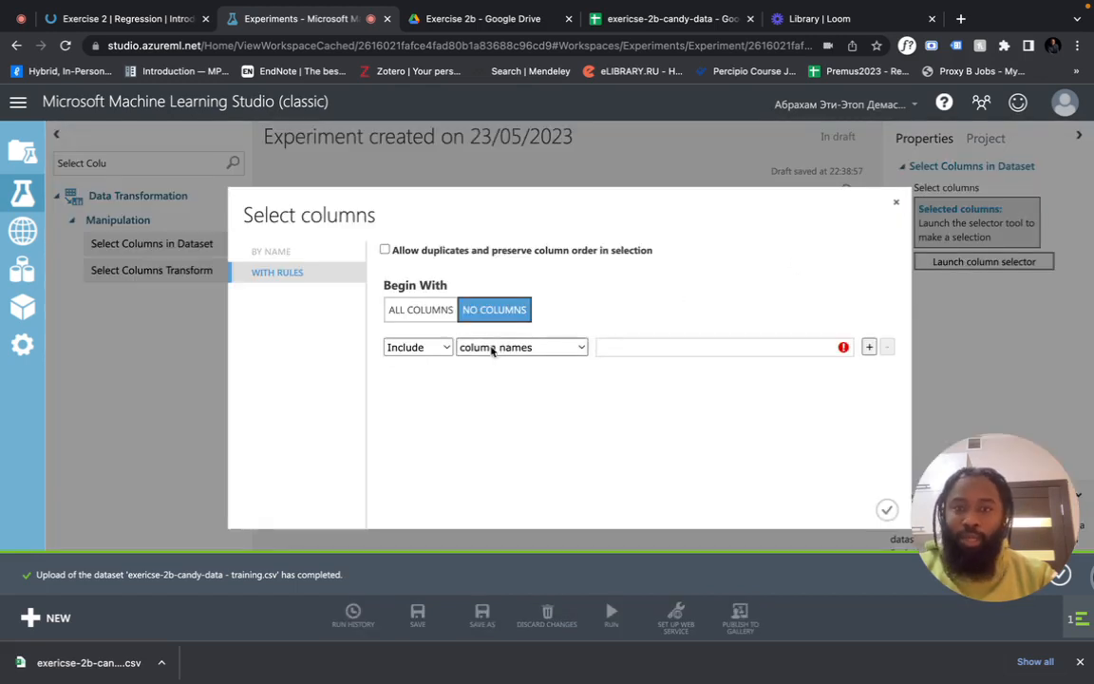
left_click(636, 348)
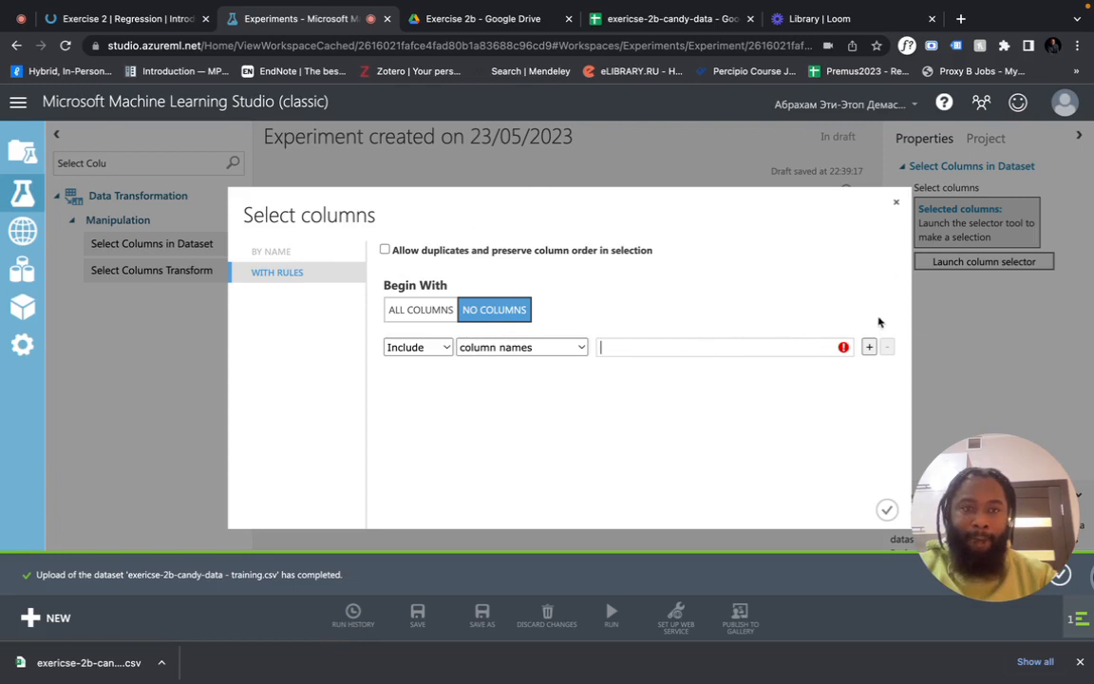
left_click(868, 347)
left_click(886, 373)
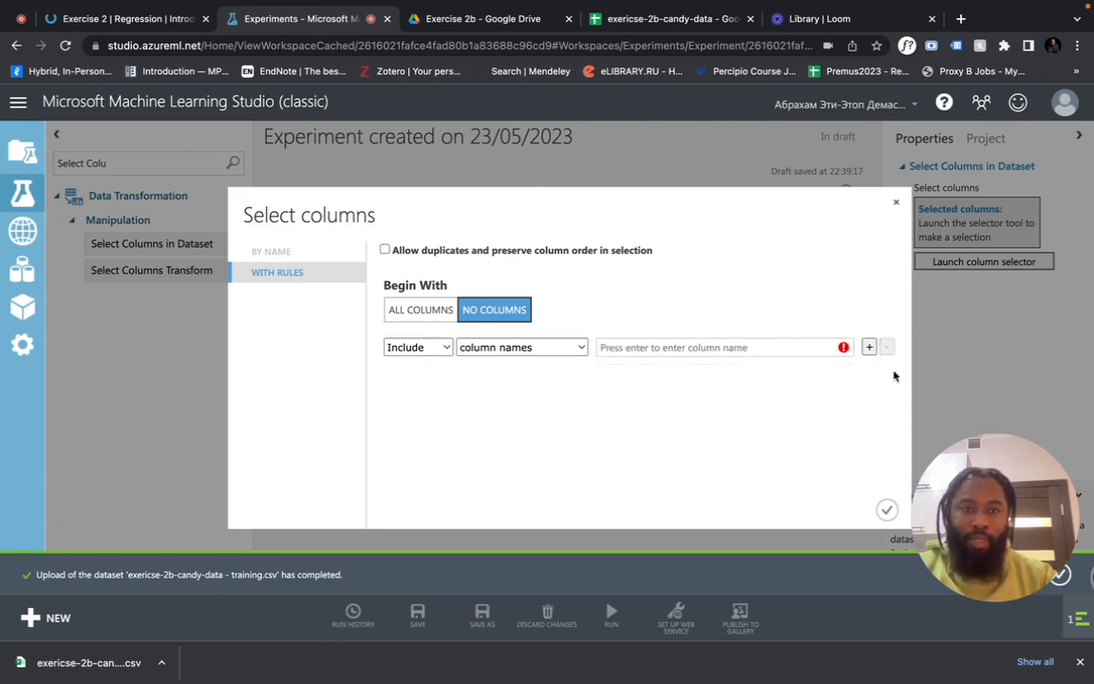
left_click(784, 352)
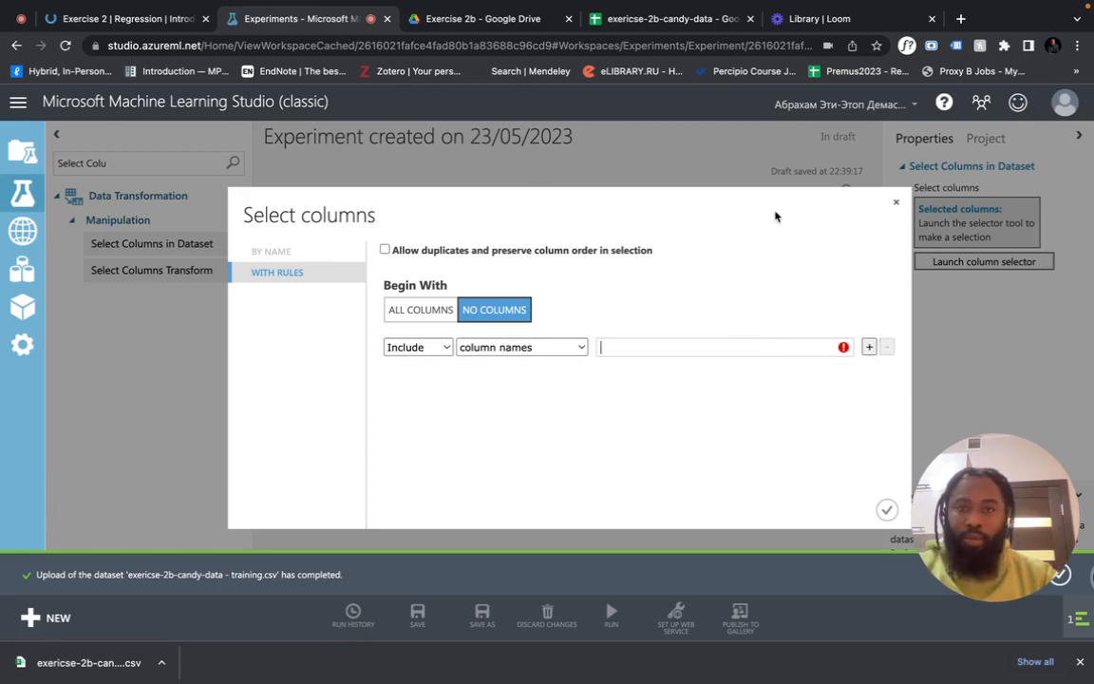
left_click(895, 203)
Open the column selector of the Select Columns module under the manual data
left_click(768, 391)
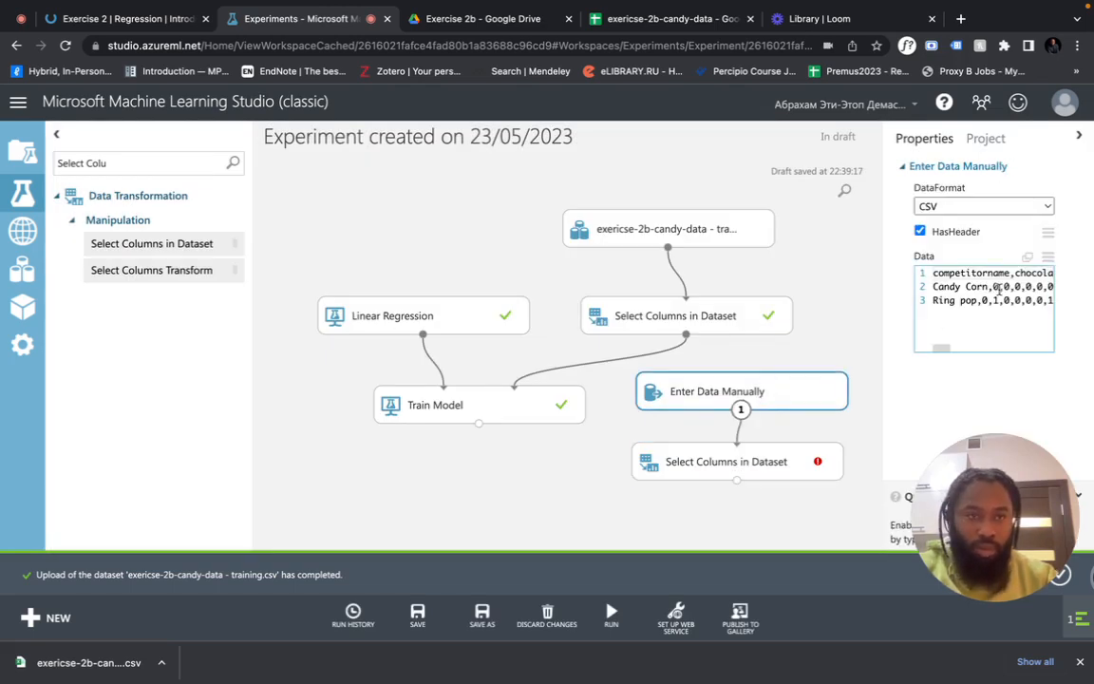
left_click(762, 460)
left_click(978, 261)
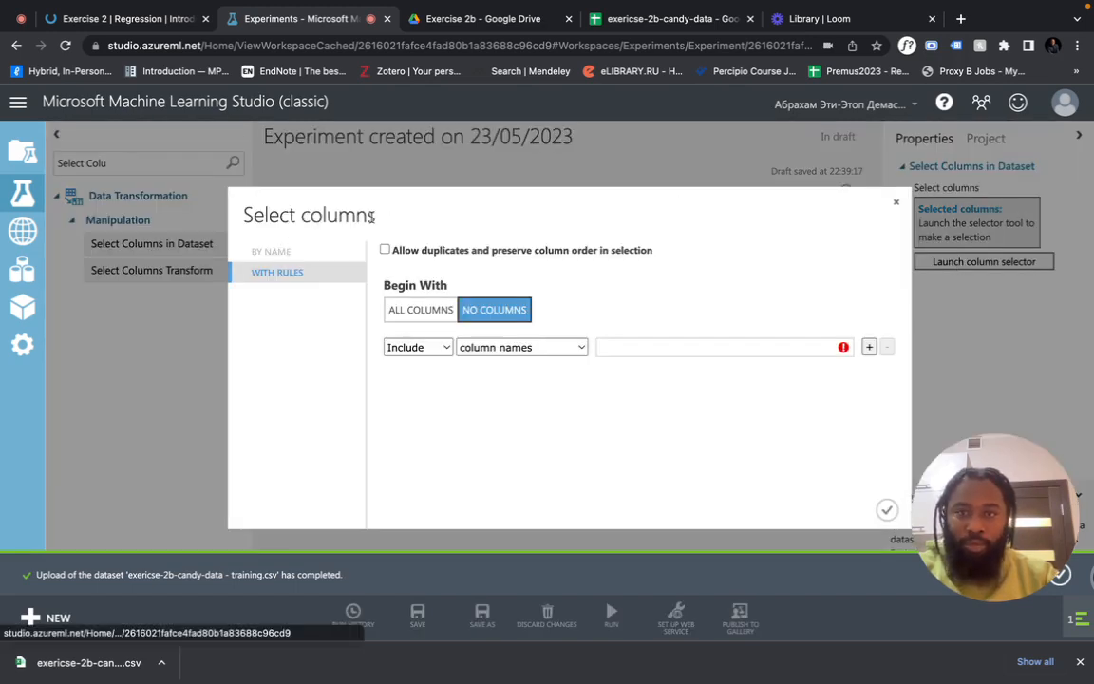
left_click(608, 349)
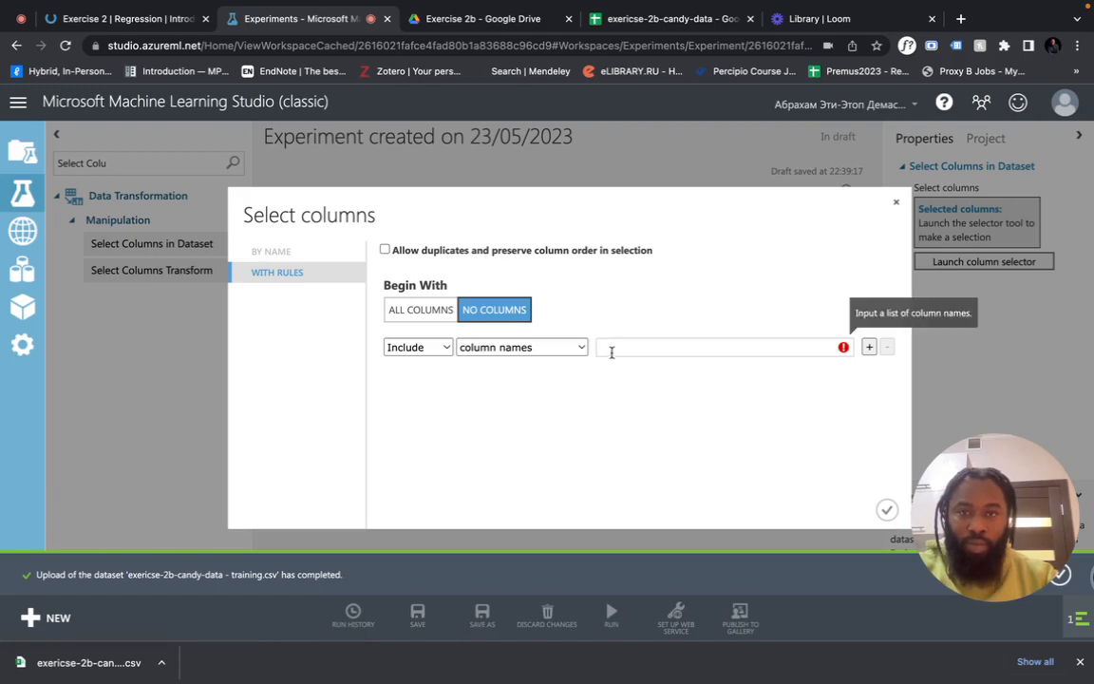
left_click(670, 19)
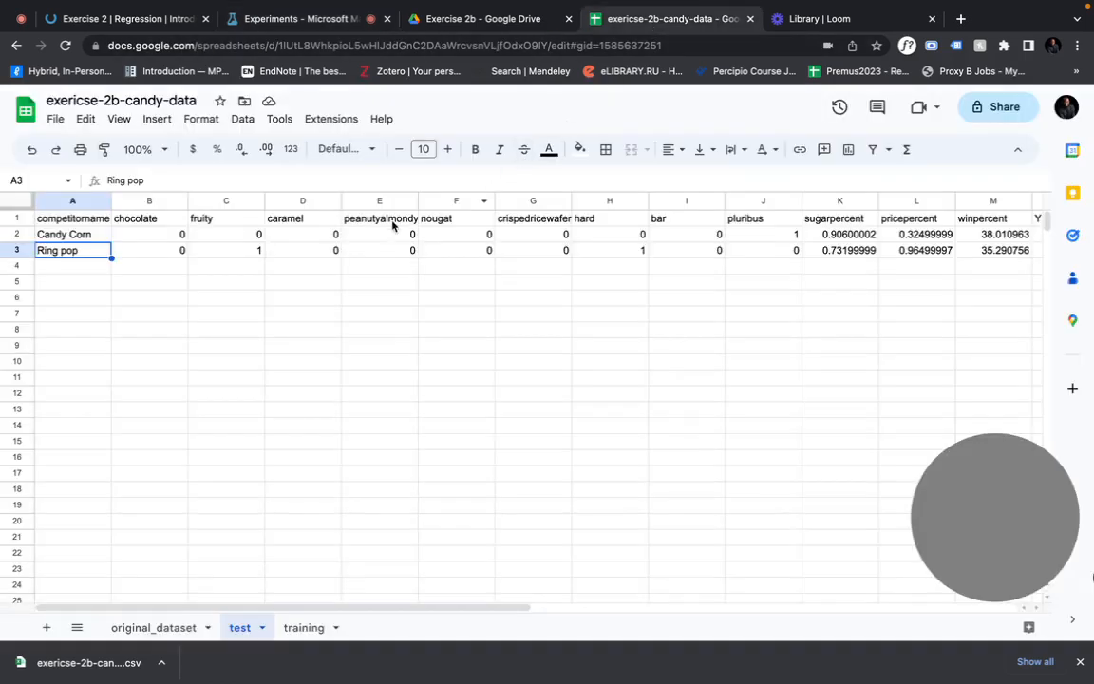
Copy the competitorname header from the sheet and enter it as a column name
left_click(84, 222)
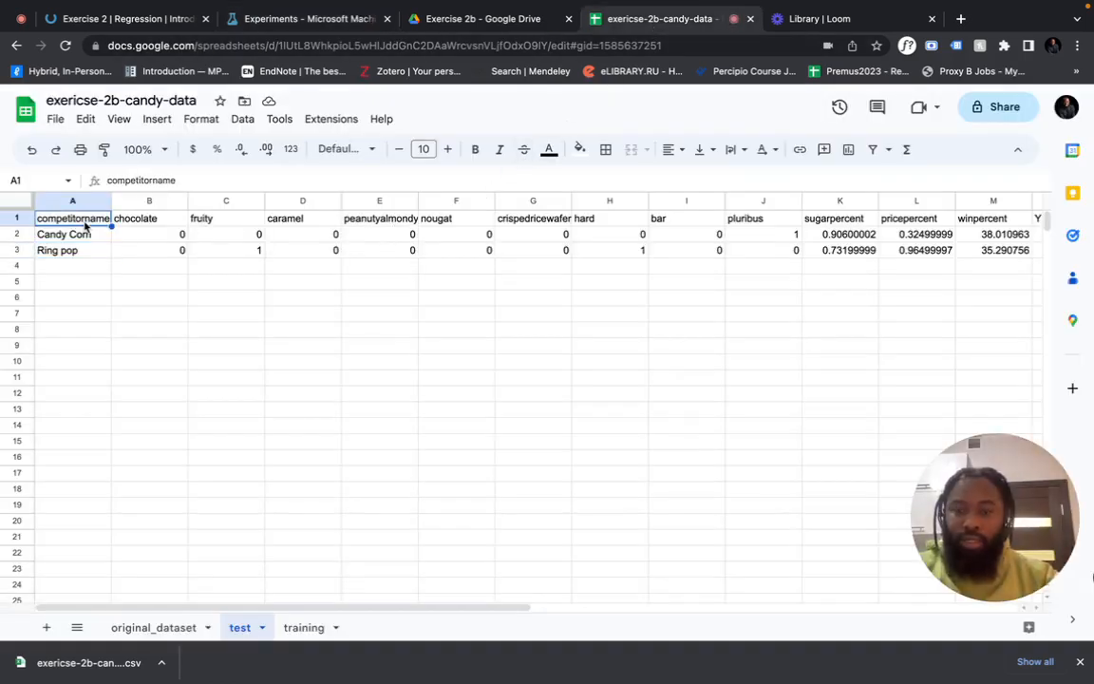
left_click(313, 19)
type("competitorname")
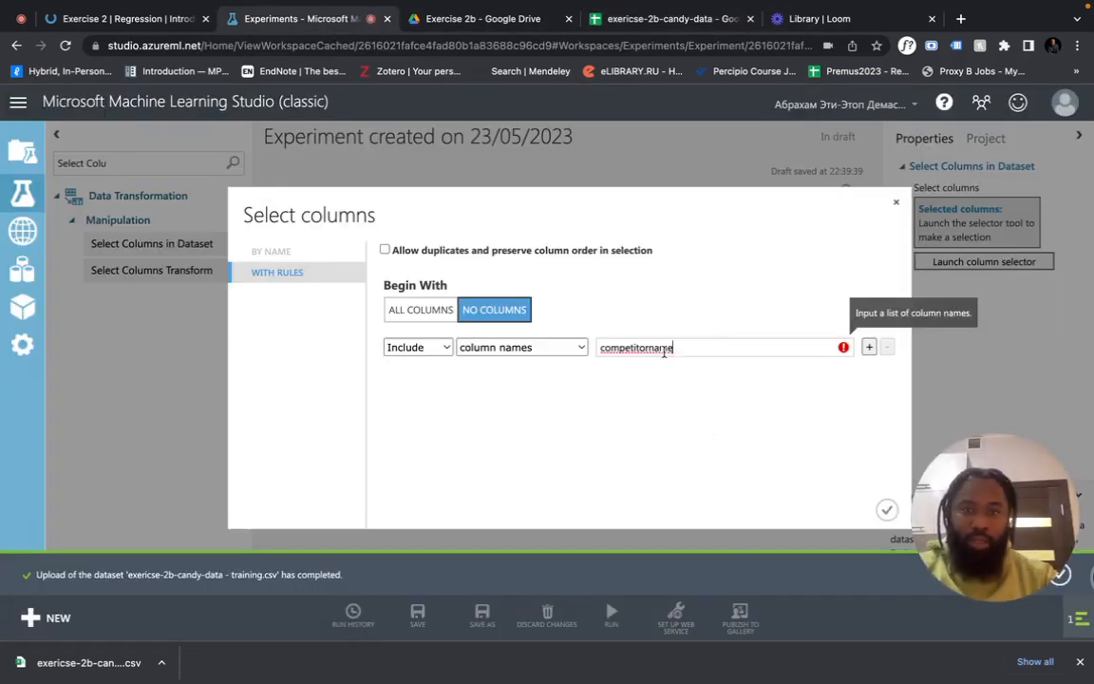
key("BackSpace")
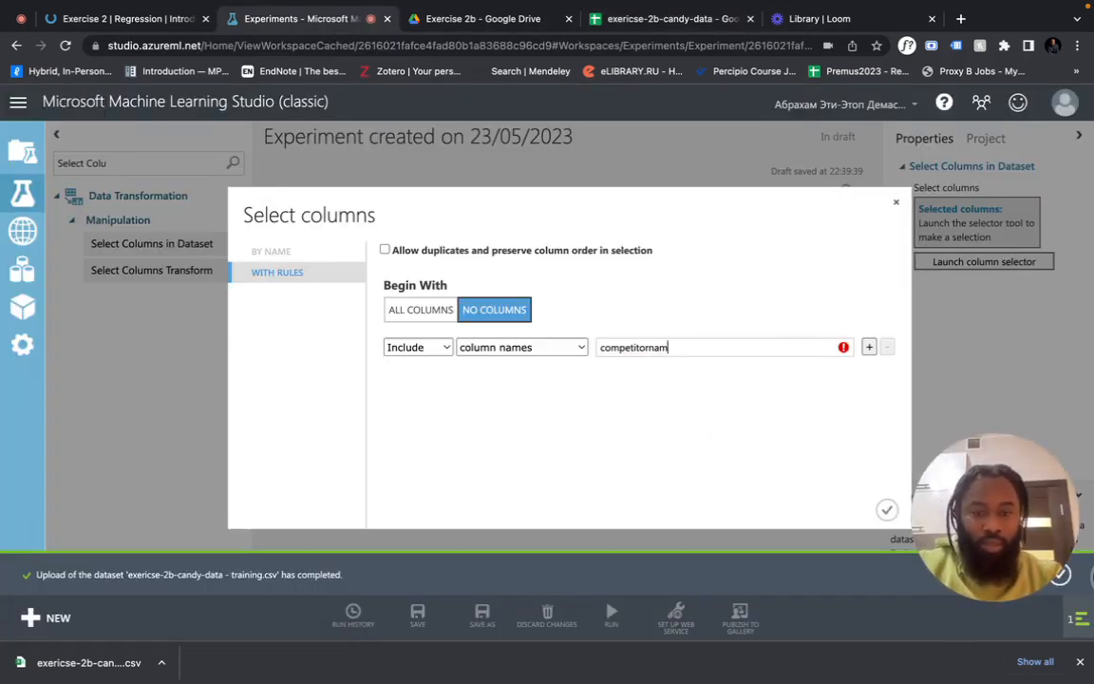
key("Return")
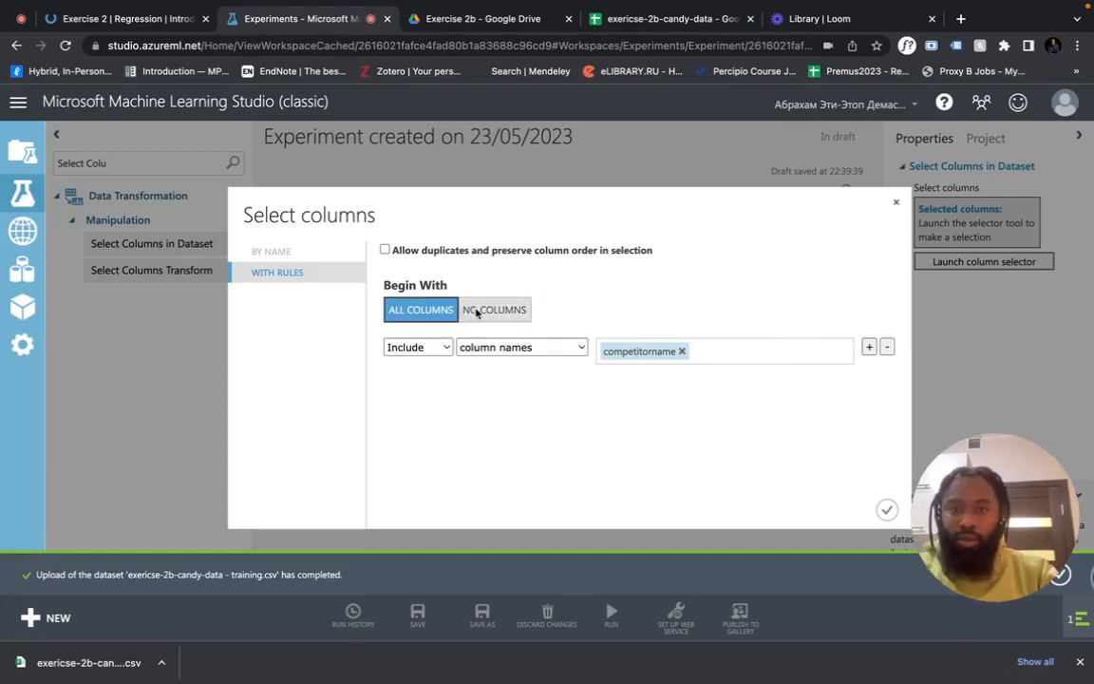
Start the selection from ALL COLUMNS, keeping the include-by-column-names rule
left_click(427, 310)
left_click(443, 348)
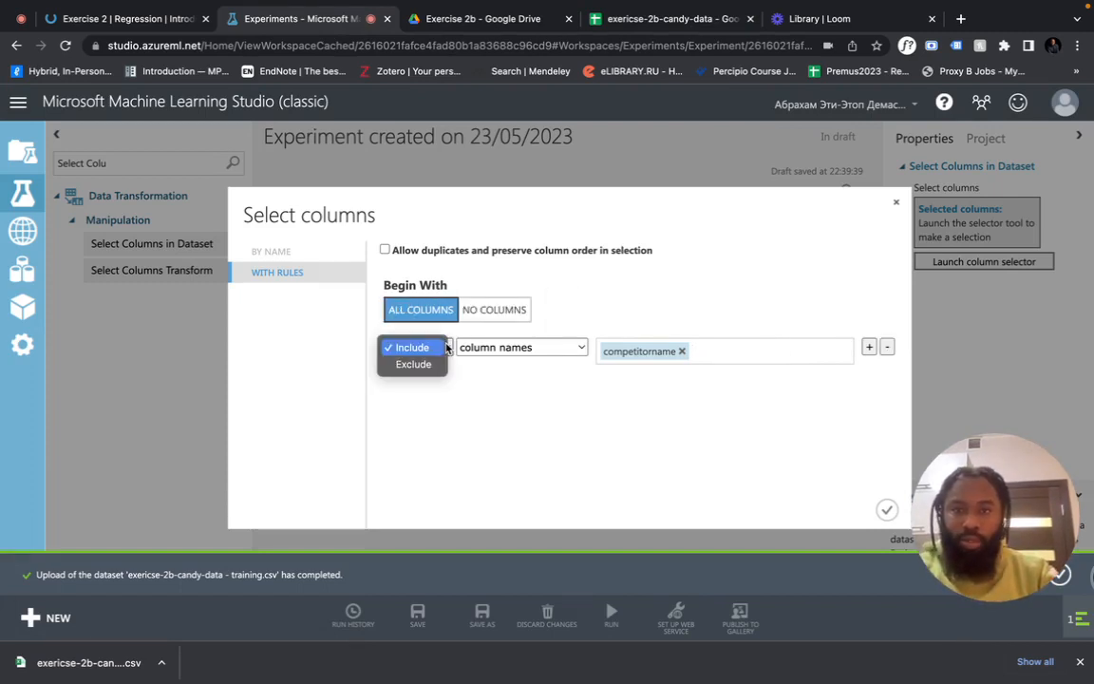
left_click(513, 350)
left_click(688, 343)
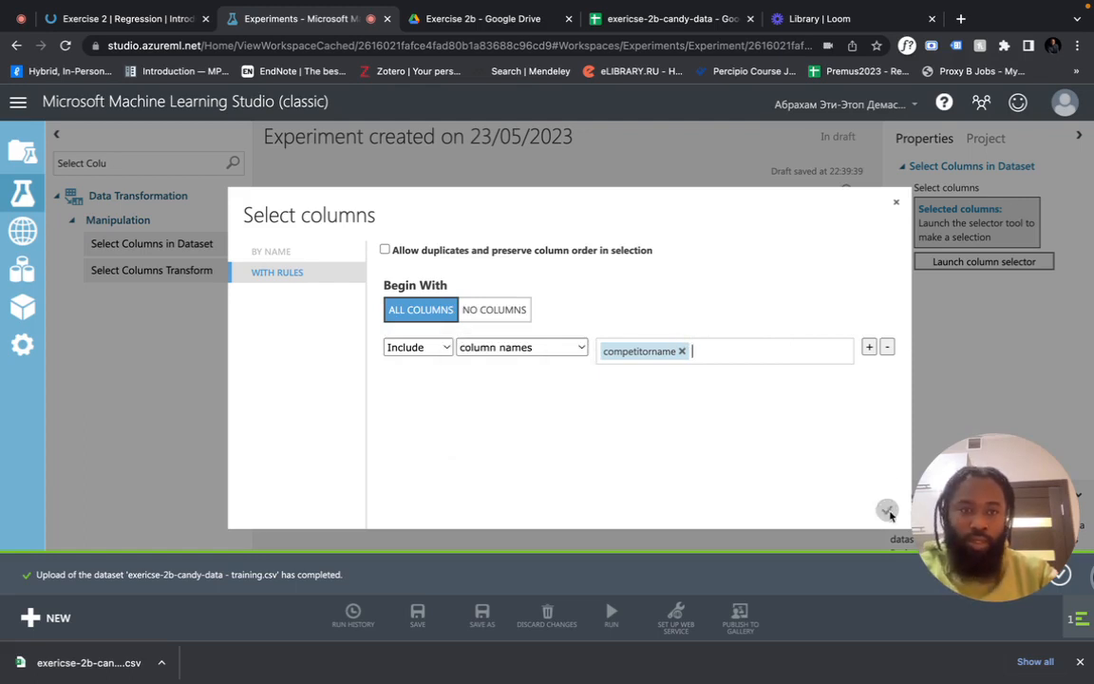
left_click(649, 27)
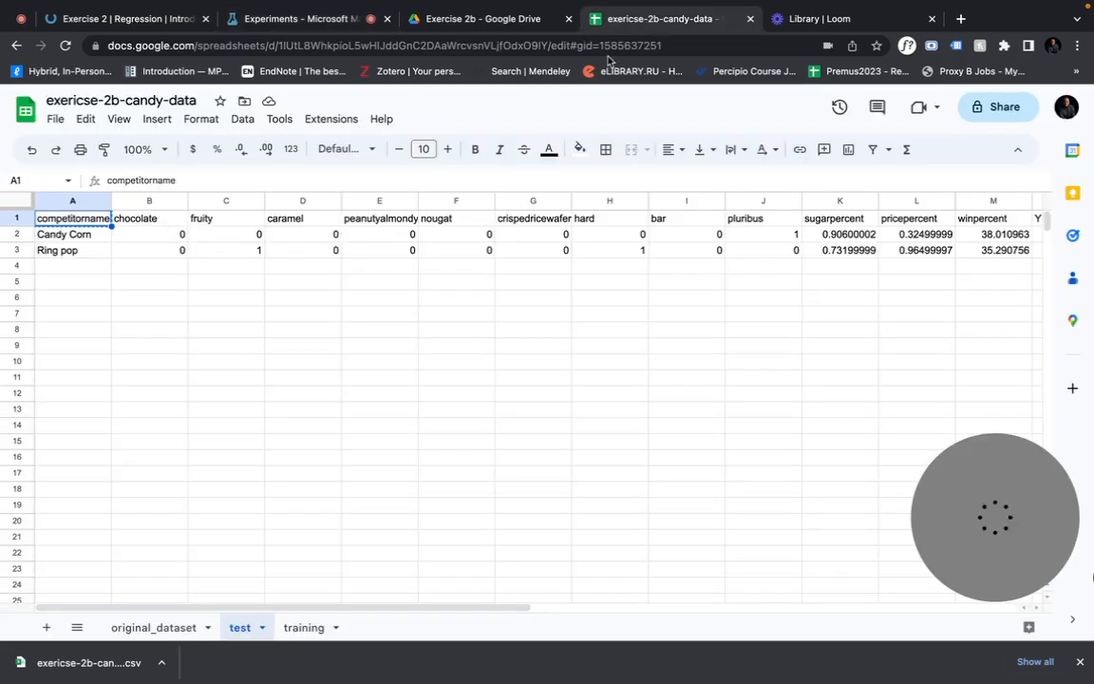
Copy the header names chocolate through winpercent and paste them into the column names field
left_click_drag(149, 217, 1008, 219)
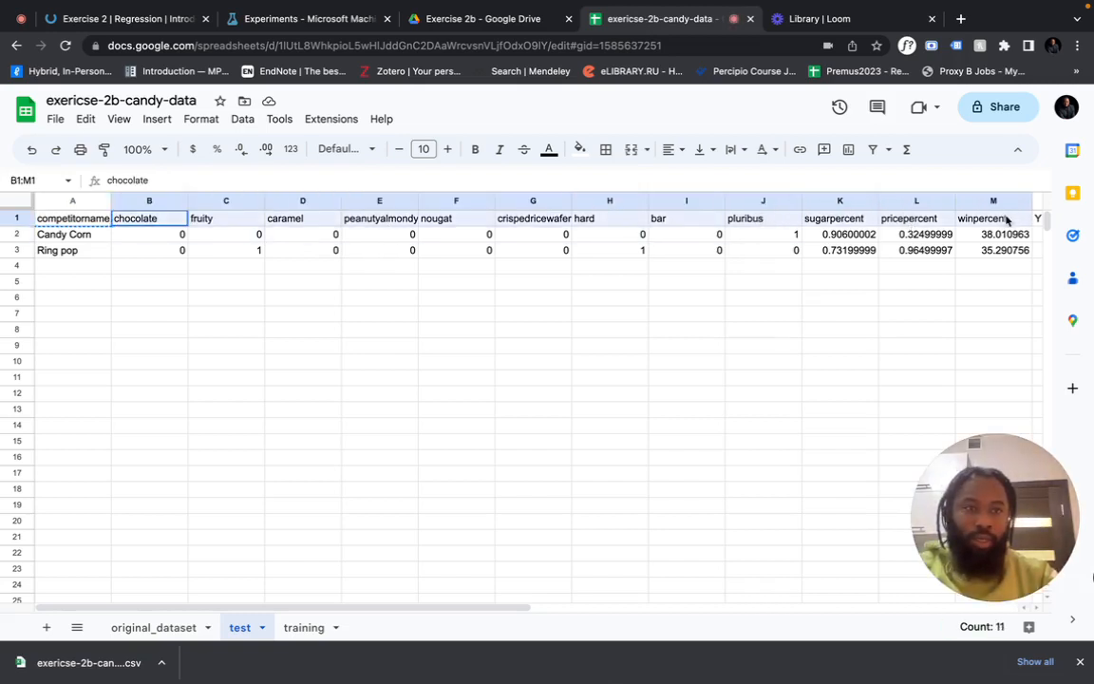
key("super+c")
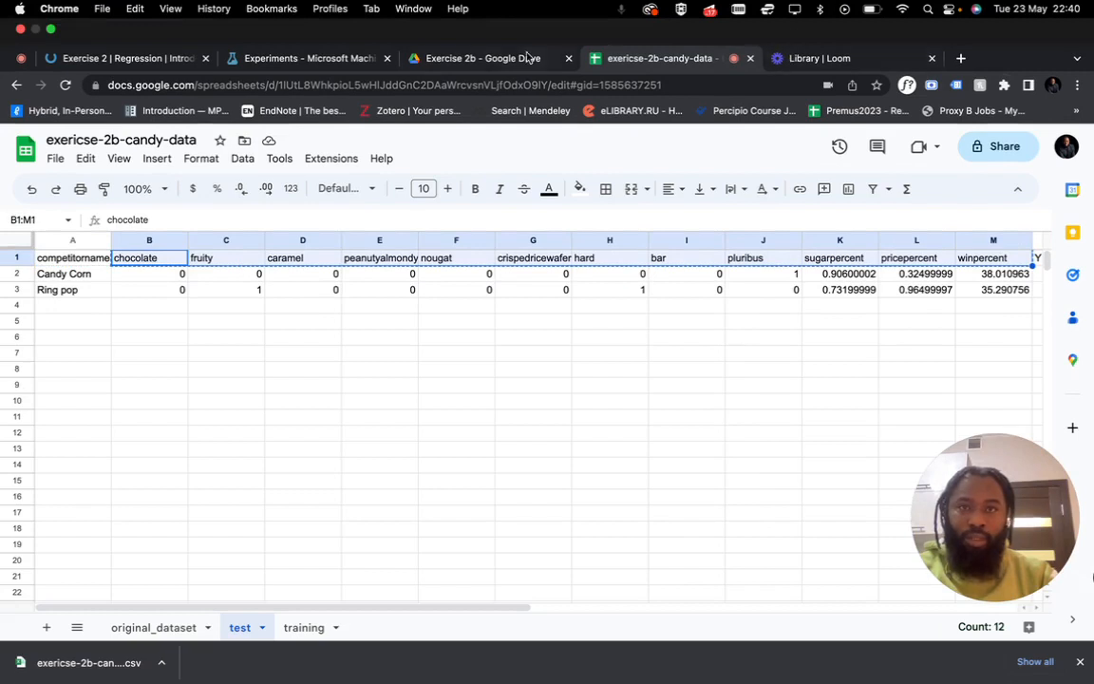
left_click(311, 60)
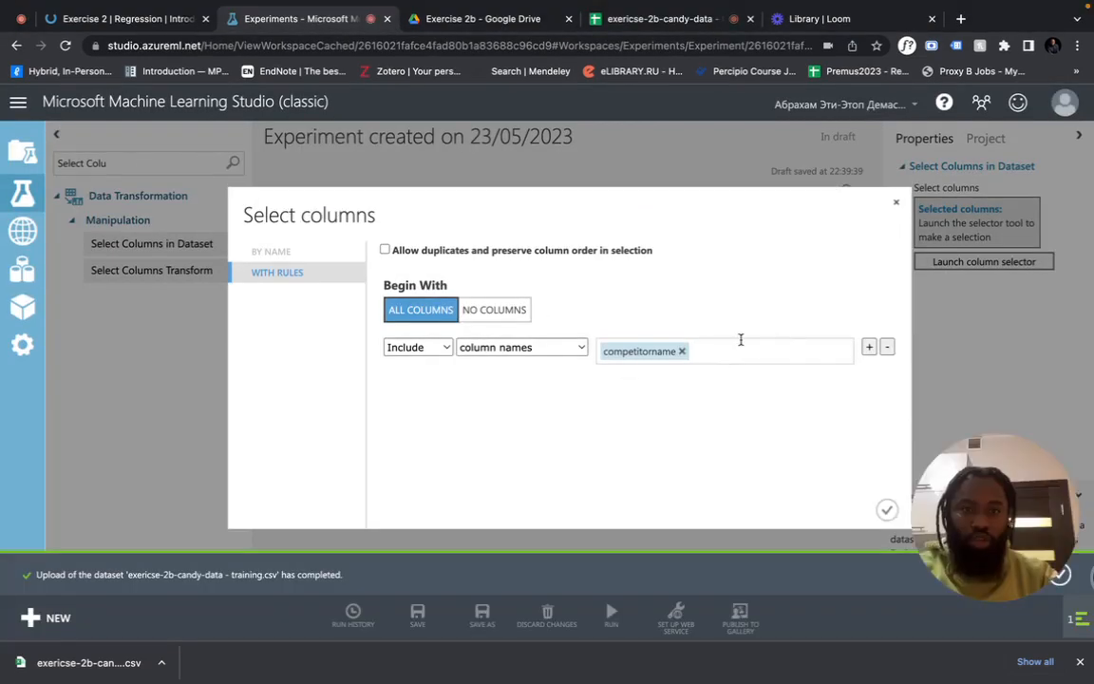
key("super+v")
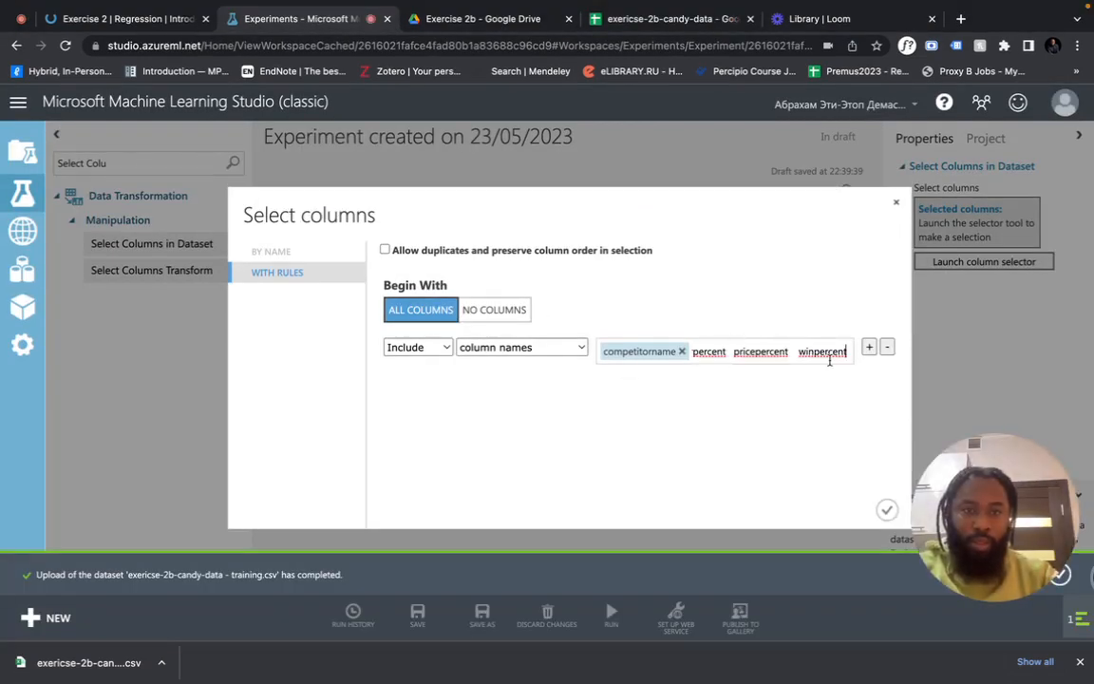
key("Return")
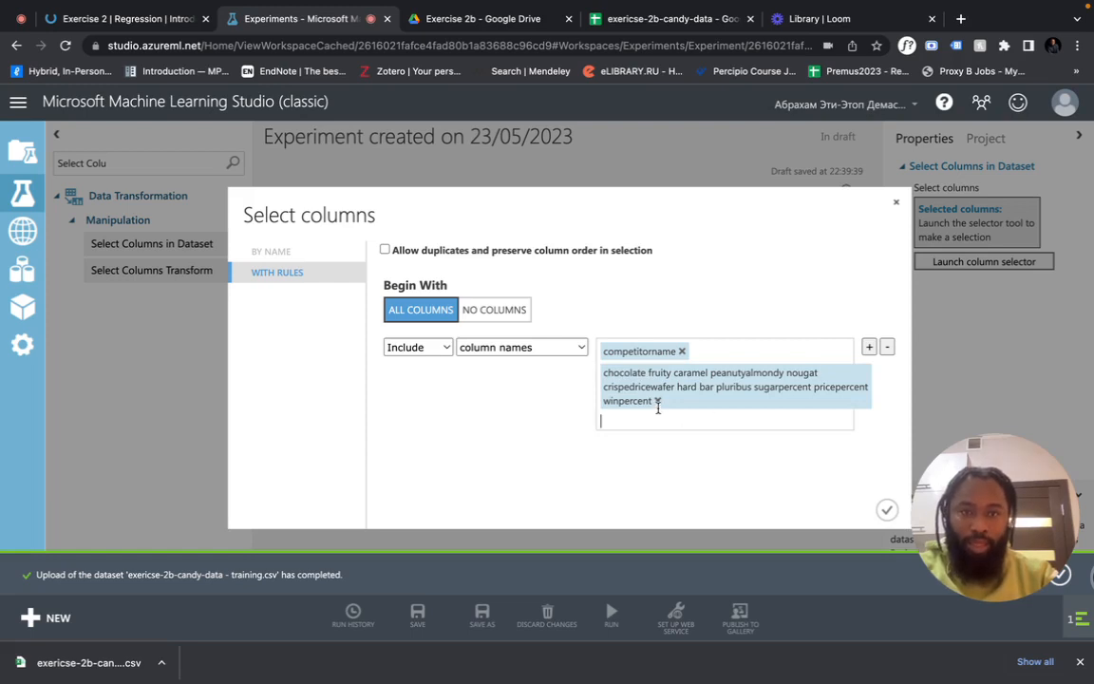
left_click(658, 402)
key("super+v")
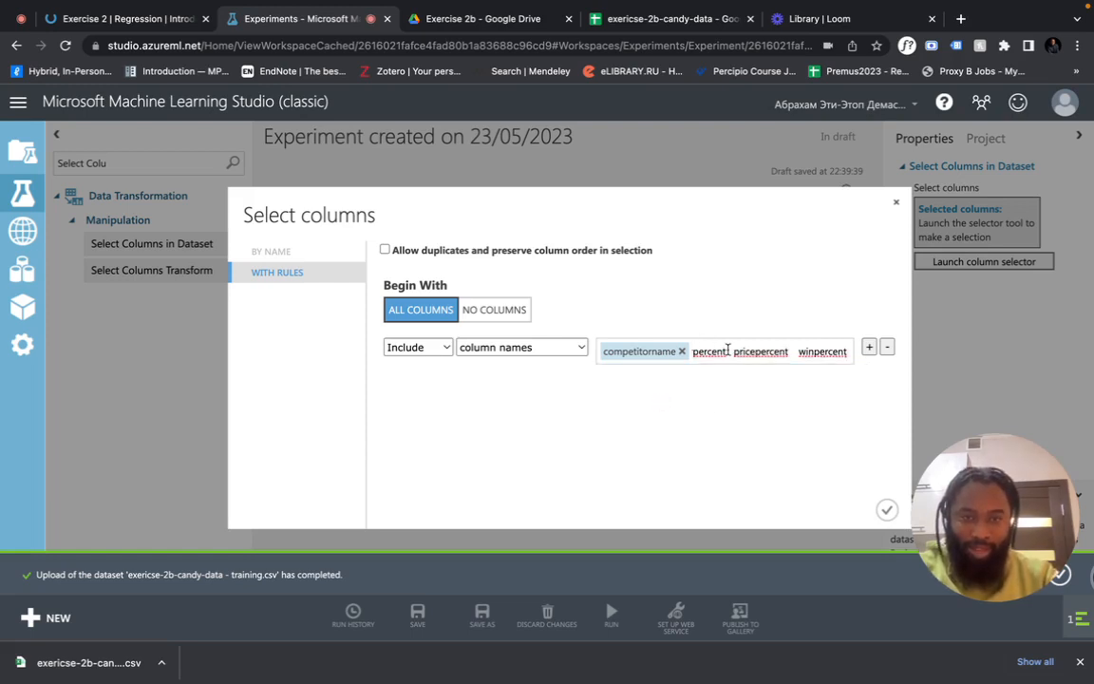
Trim the pasted names down to chocolate, confirm it, and apply the column selection
left_click_drag(734, 352, 769, 410)
key("BackSpace")
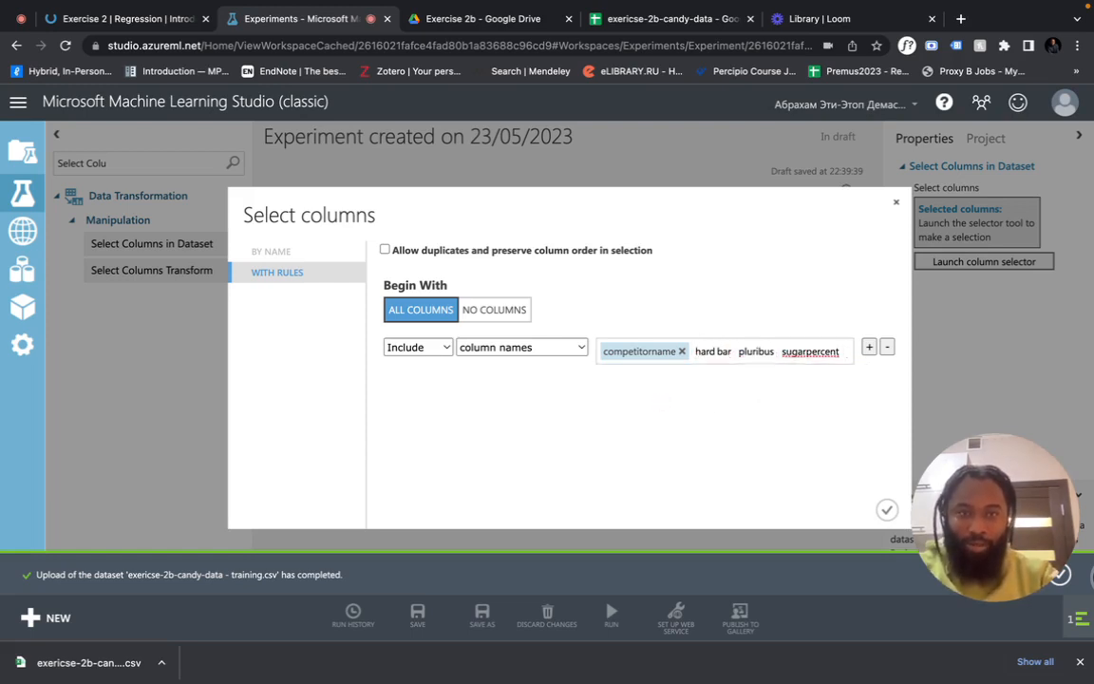
left_click_drag(840, 351, 655, 337)
key("BackSpace")
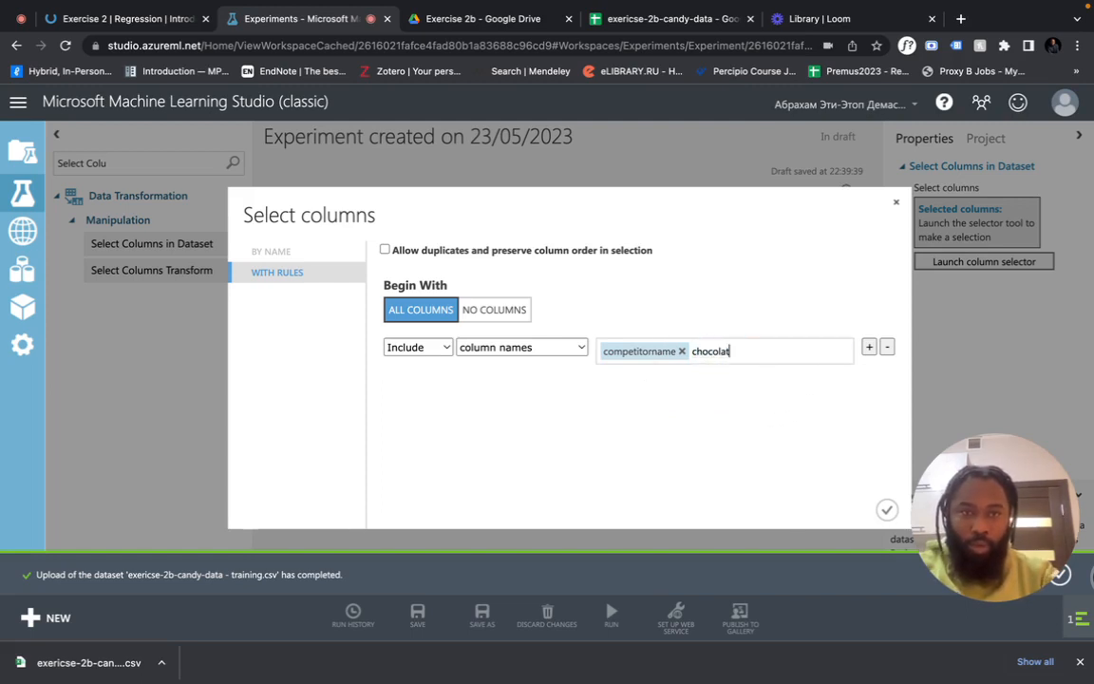
type("e")
key("Return")
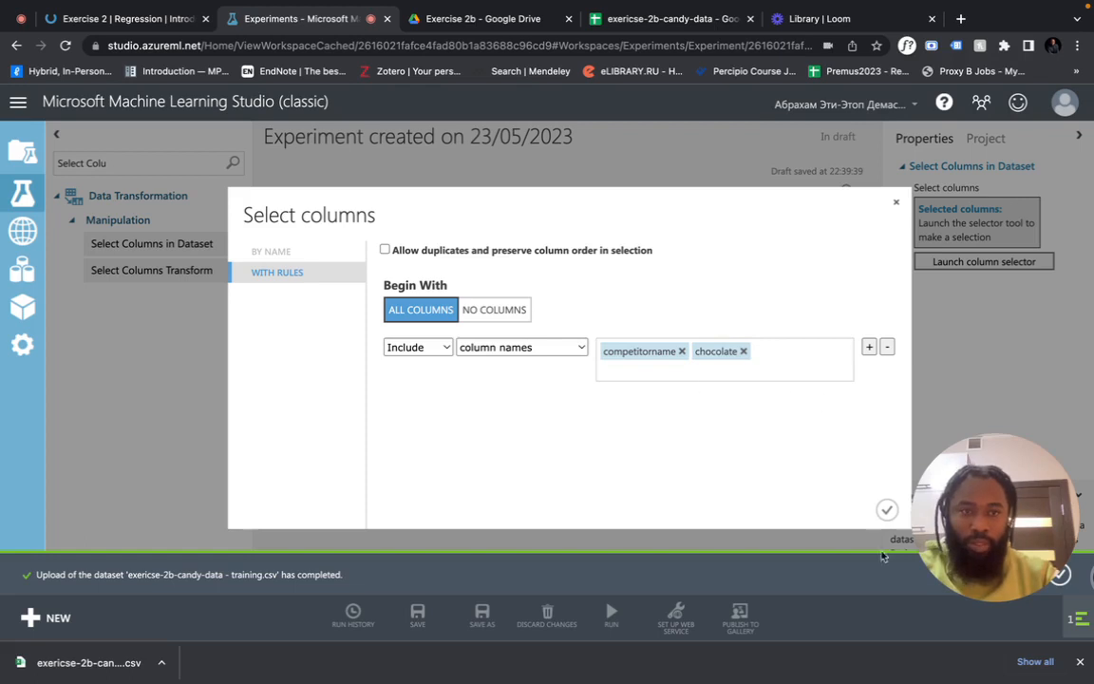
left_click(888, 511)
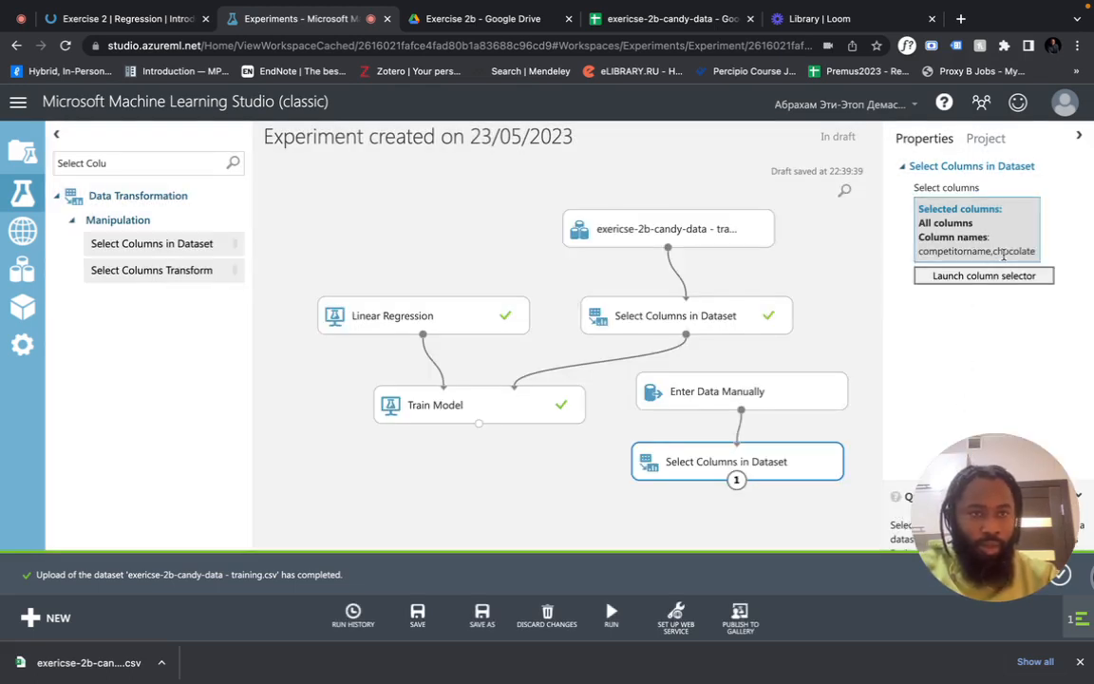
Run the experiment and inspect the Enter Data Manually module once it finishes
left_click(800, 403)
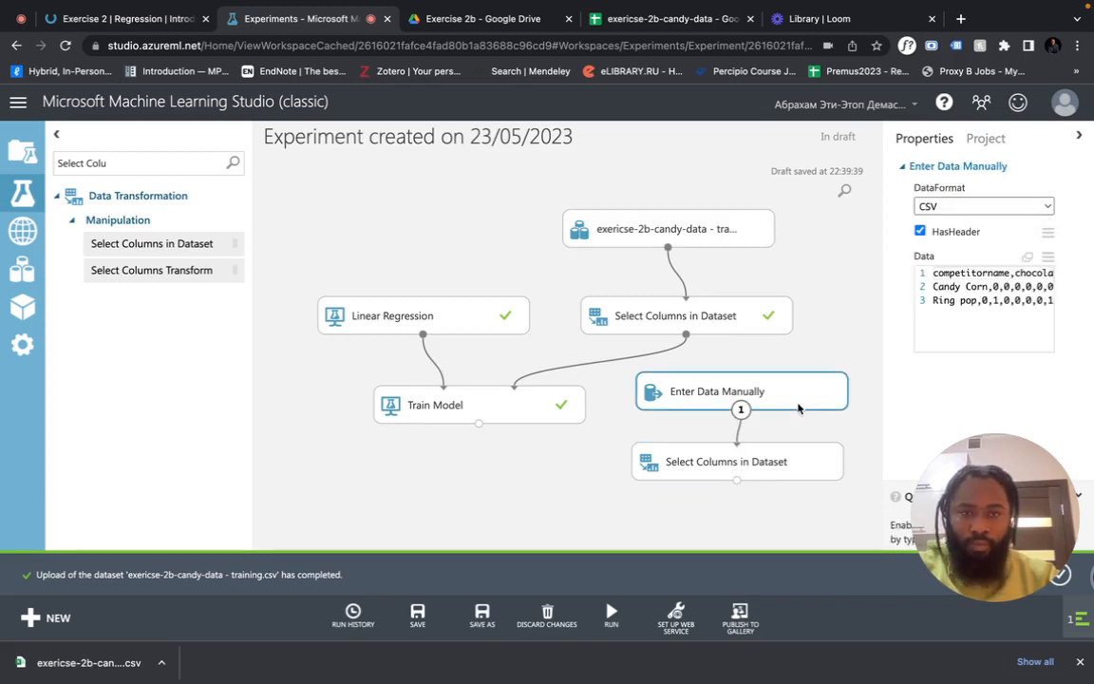
left_click(599, 624)
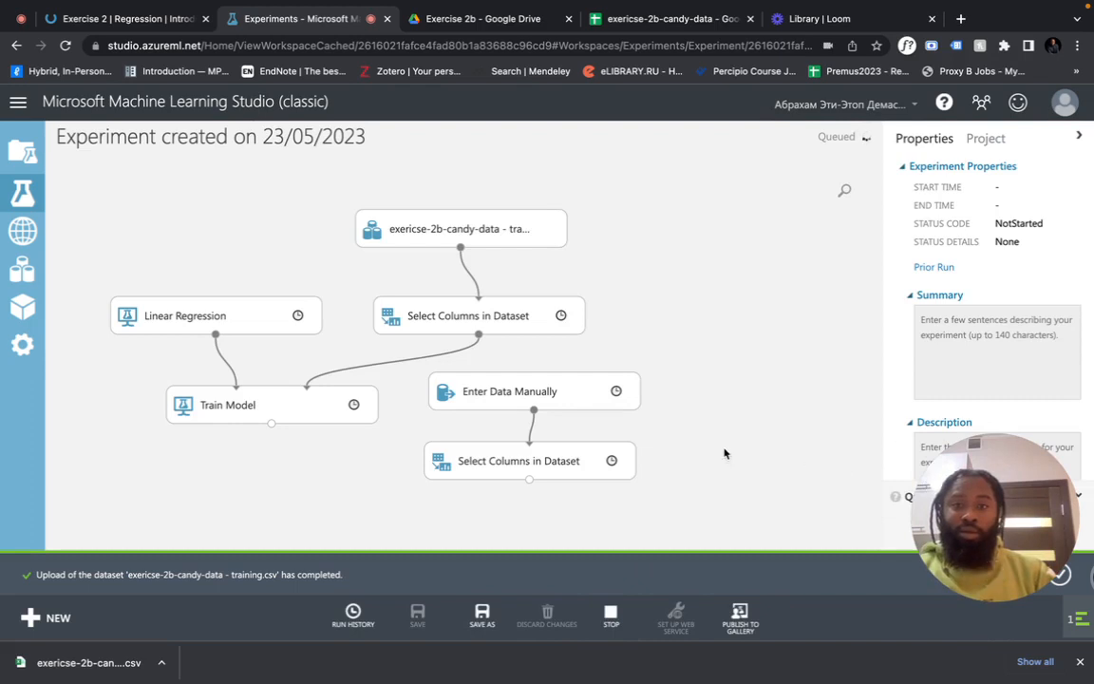
left_click(561, 394)
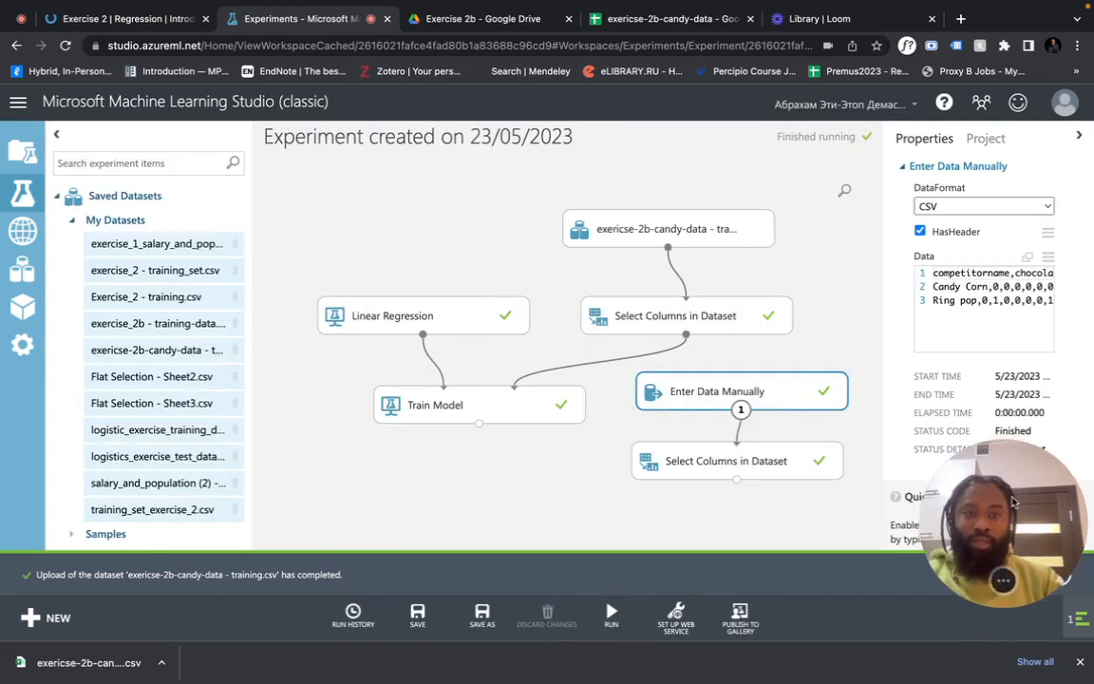
Inspect the lower Select Columns module's current selection in the By Name and rules views, leaving it unchanged
left_click(786, 463)
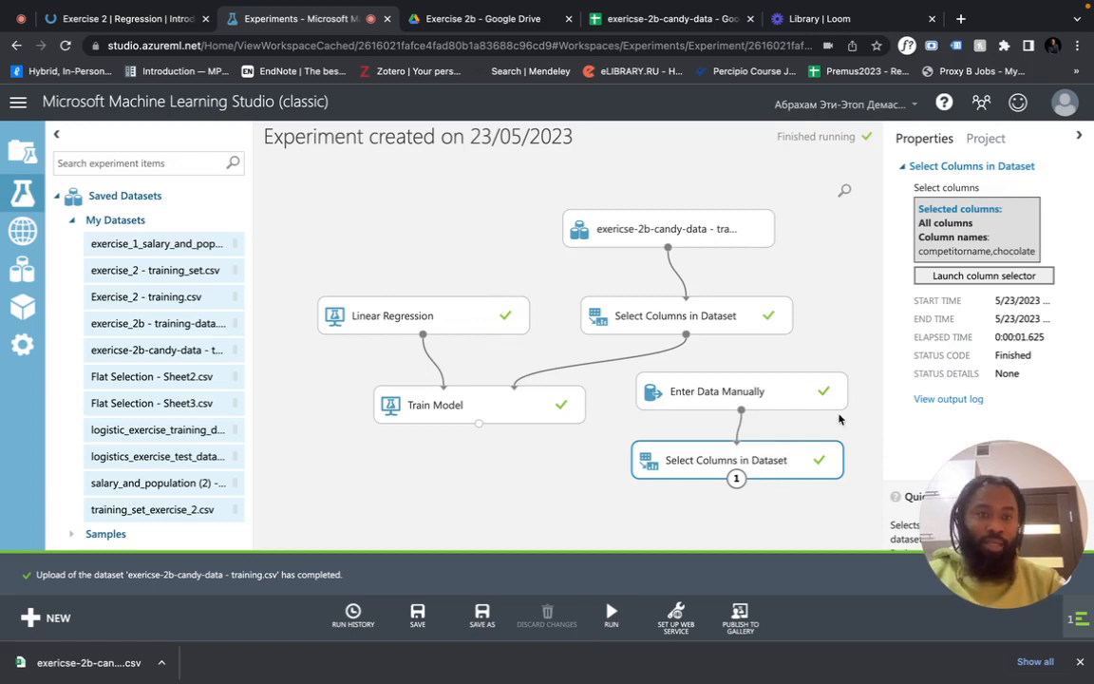
left_click(974, 276)
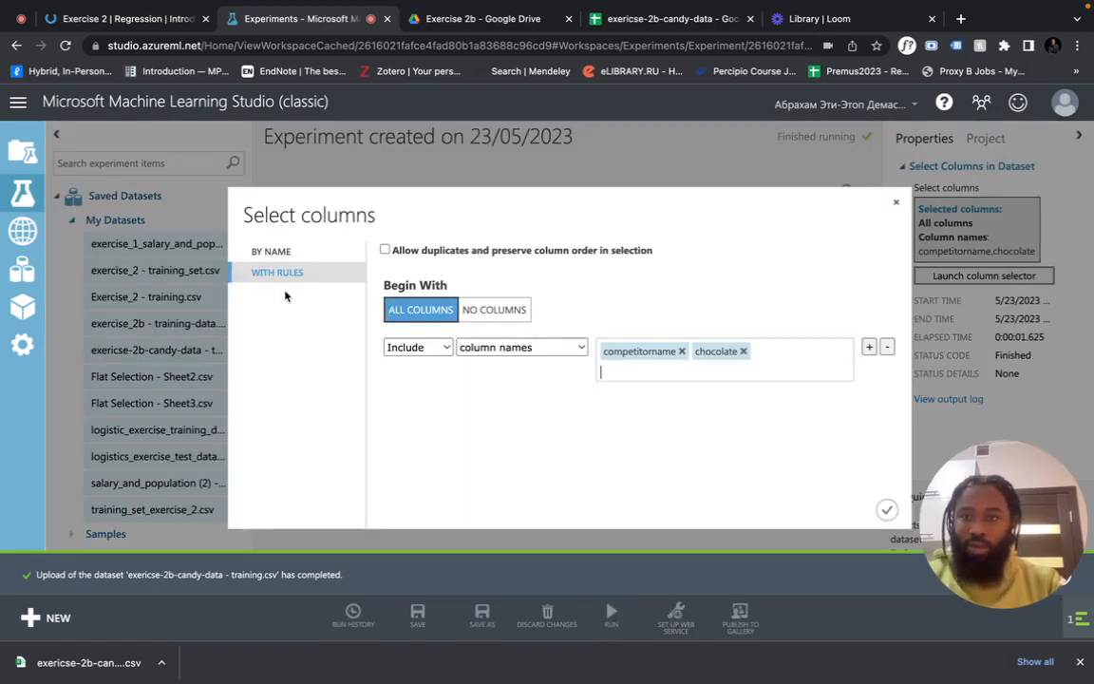
left_click(271, 251)
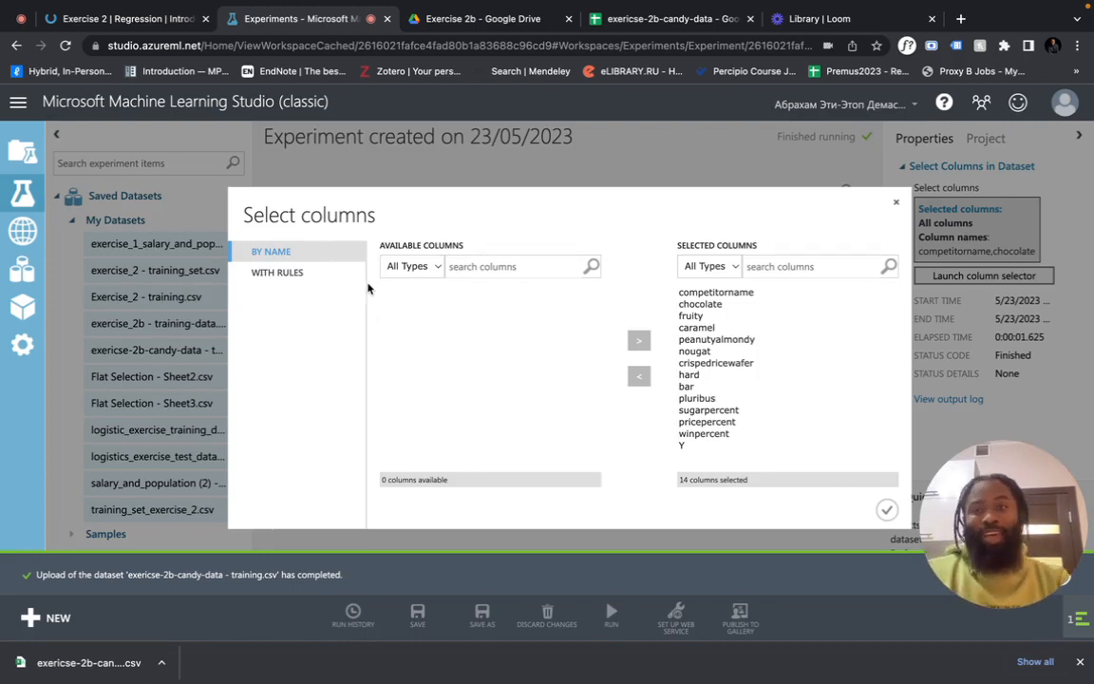
left_click(318, 272)
left_click(316, 252)
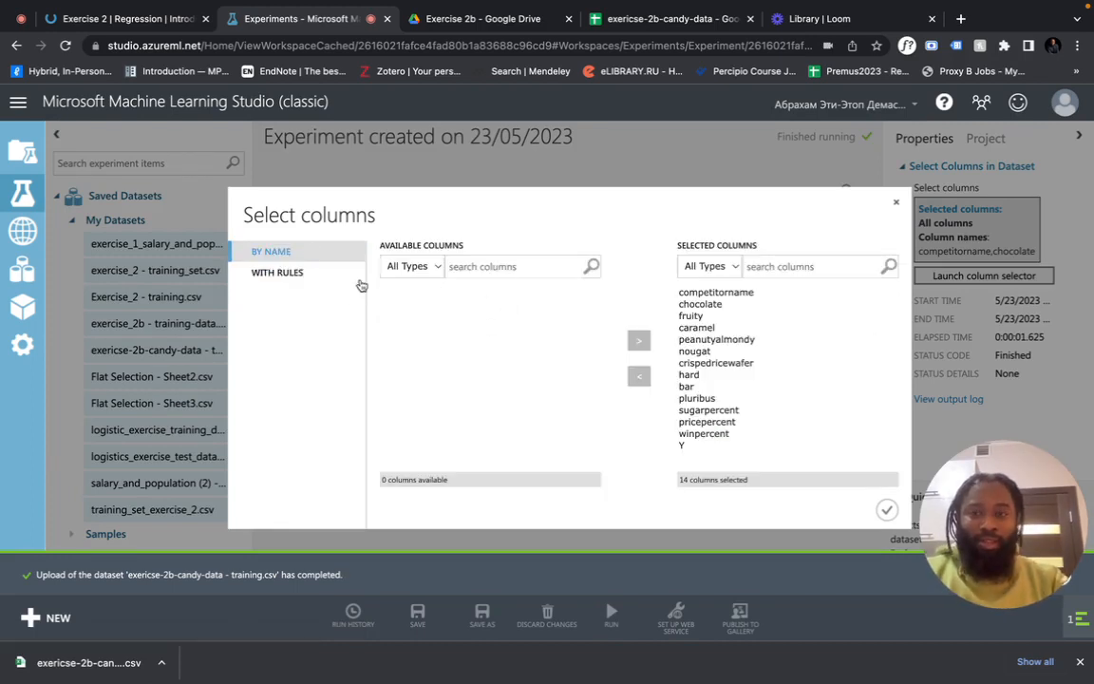
left_click(351, 273)
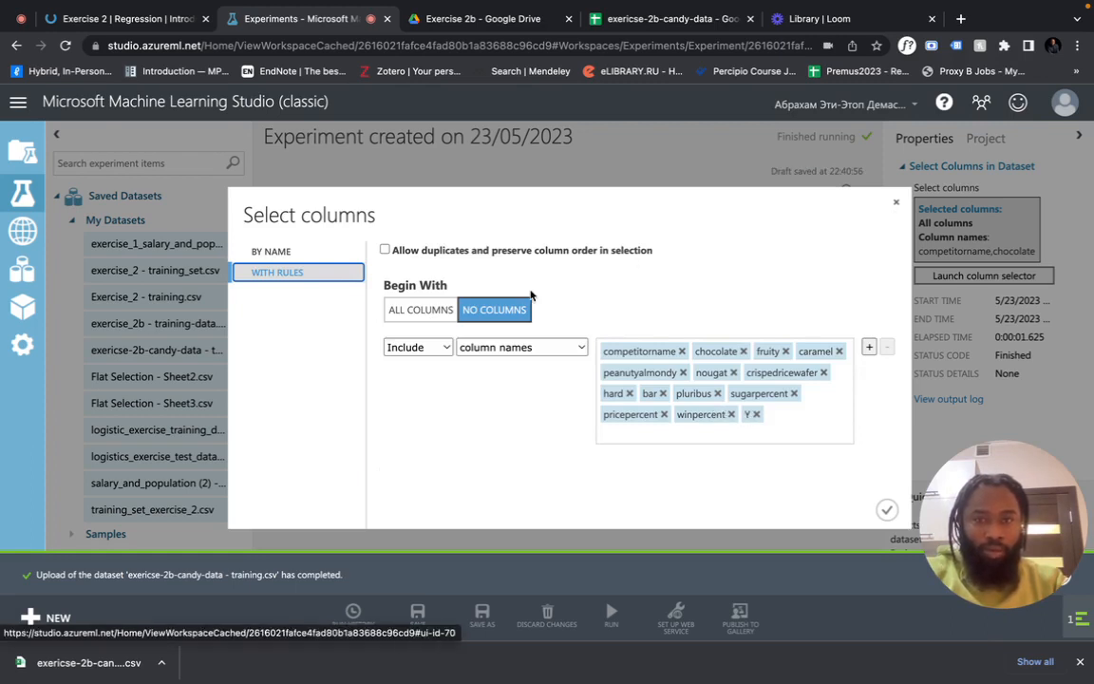
left_click(273, 252)
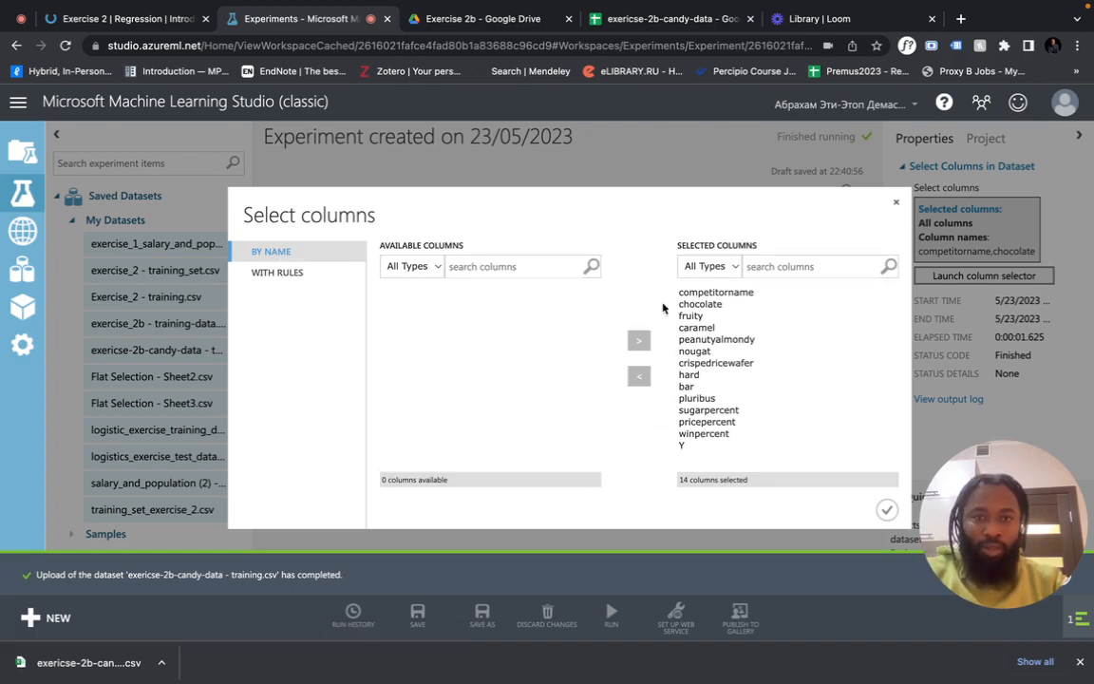
left_click(896, 204)
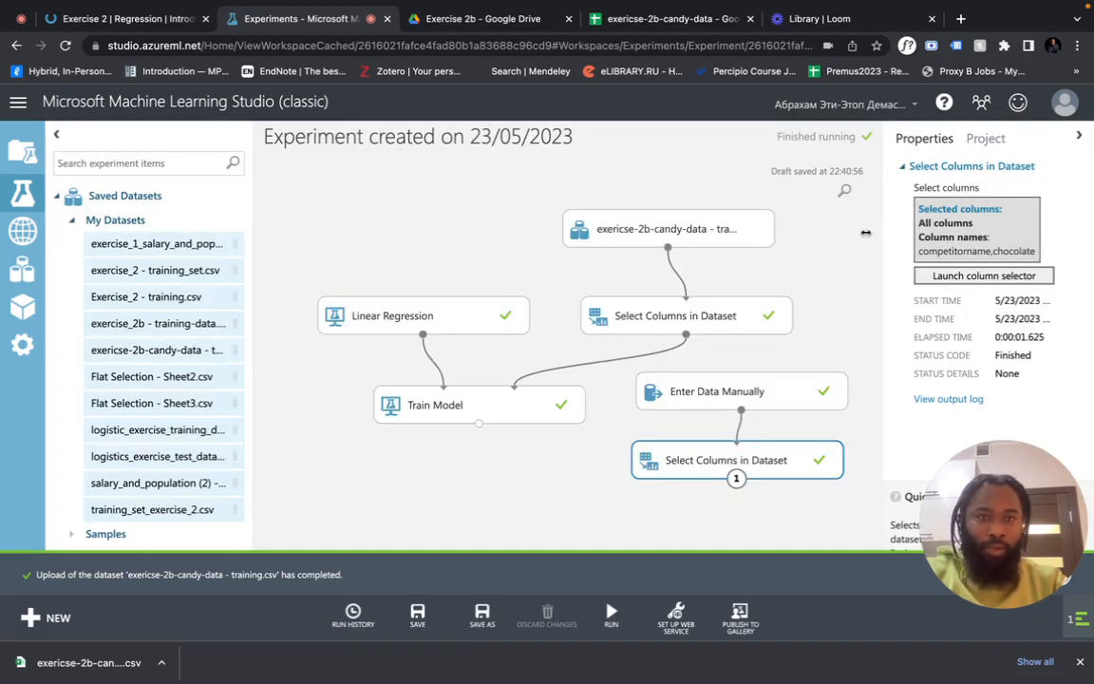
Exclude Y and competitorname so only the 12 candy feature columns remain, then recheck the selection
left_click(954, 281)
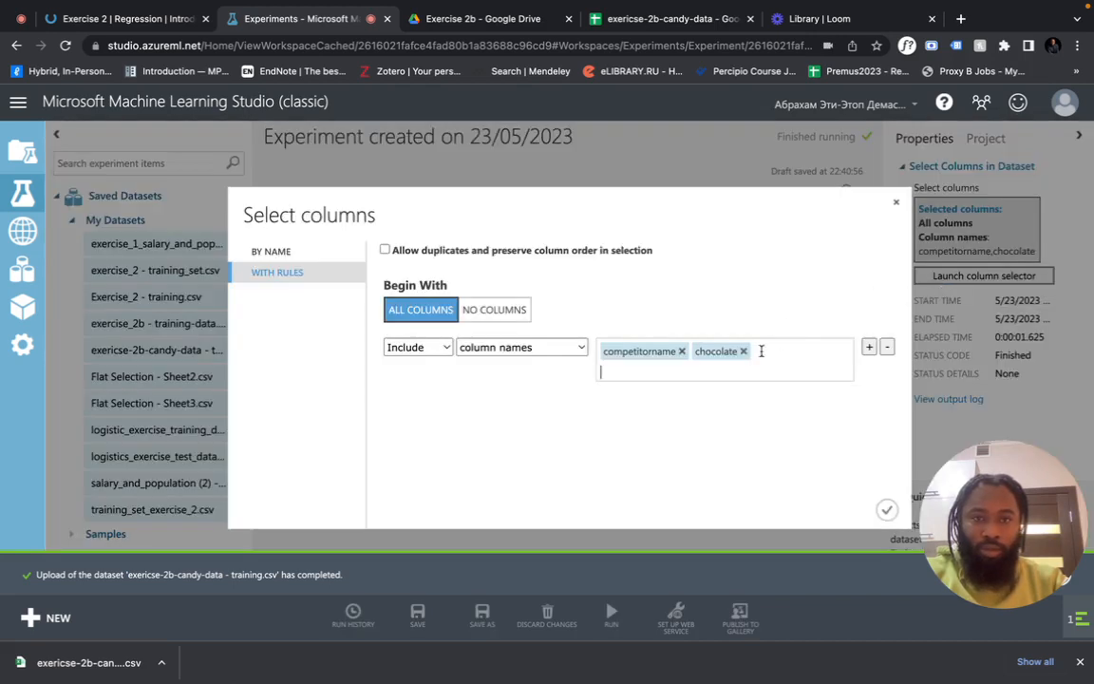
left_click(747, 352)
left_click(743, 351)
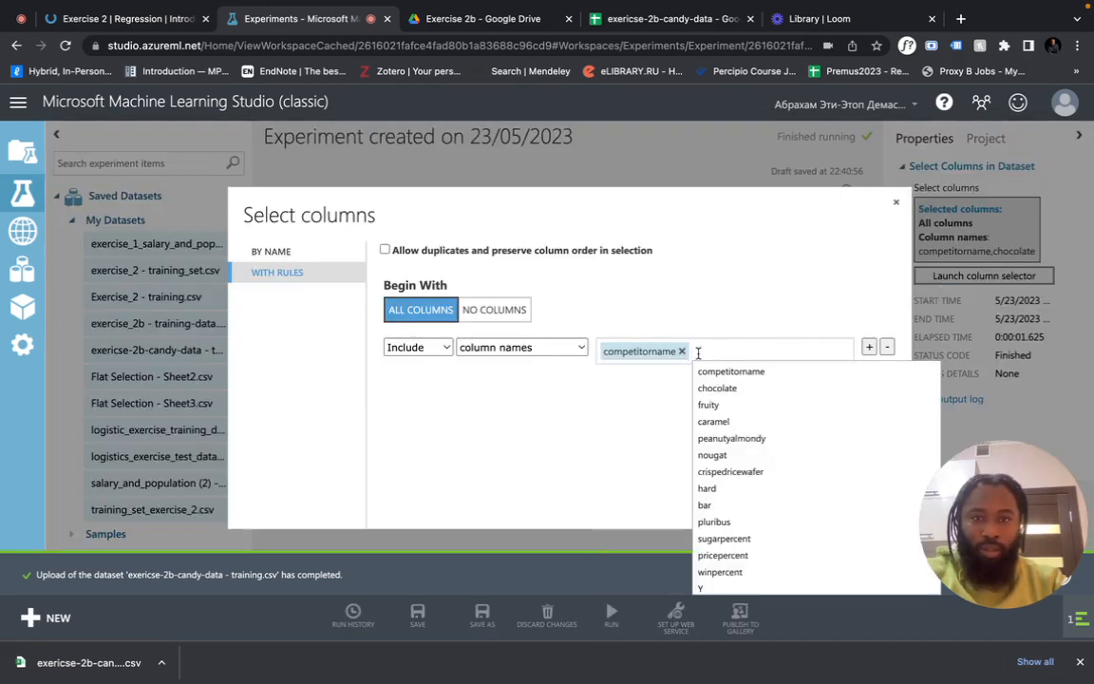
left_click(681, 351)
left_click(272, 251)
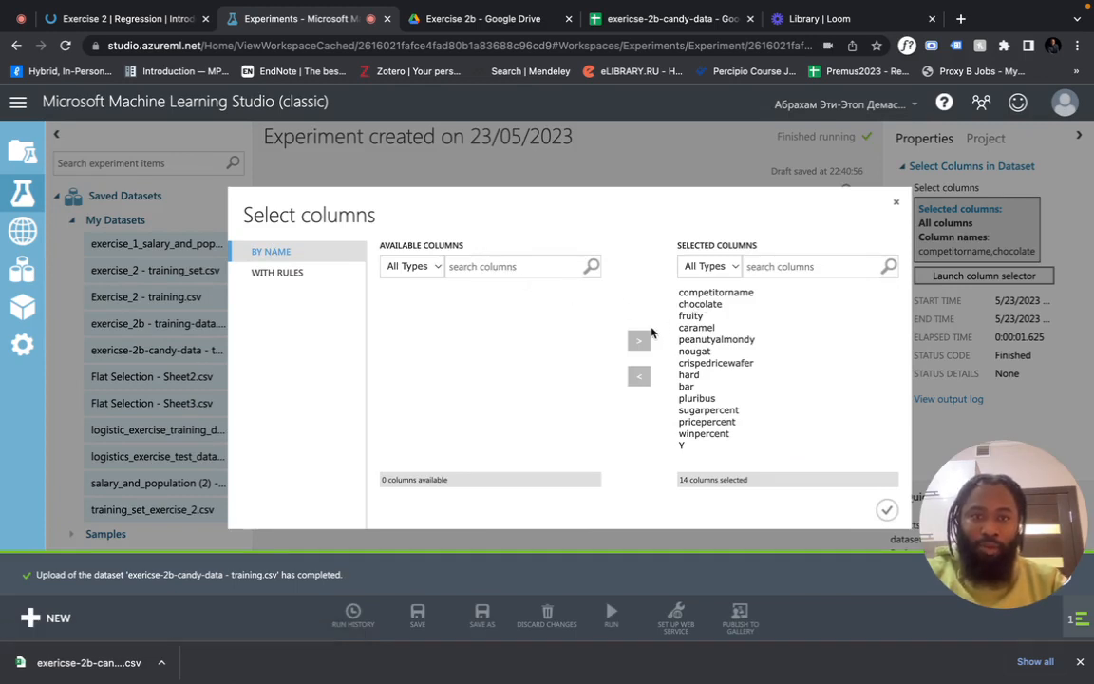
left_click(736, 442)
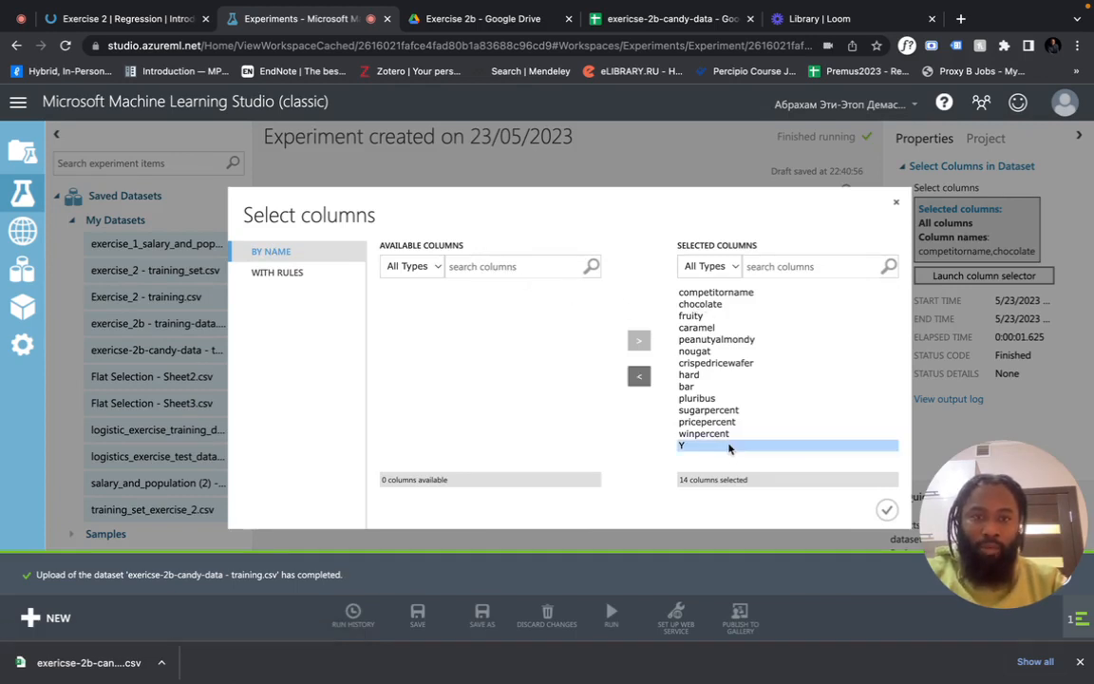
left_click(637, 377)
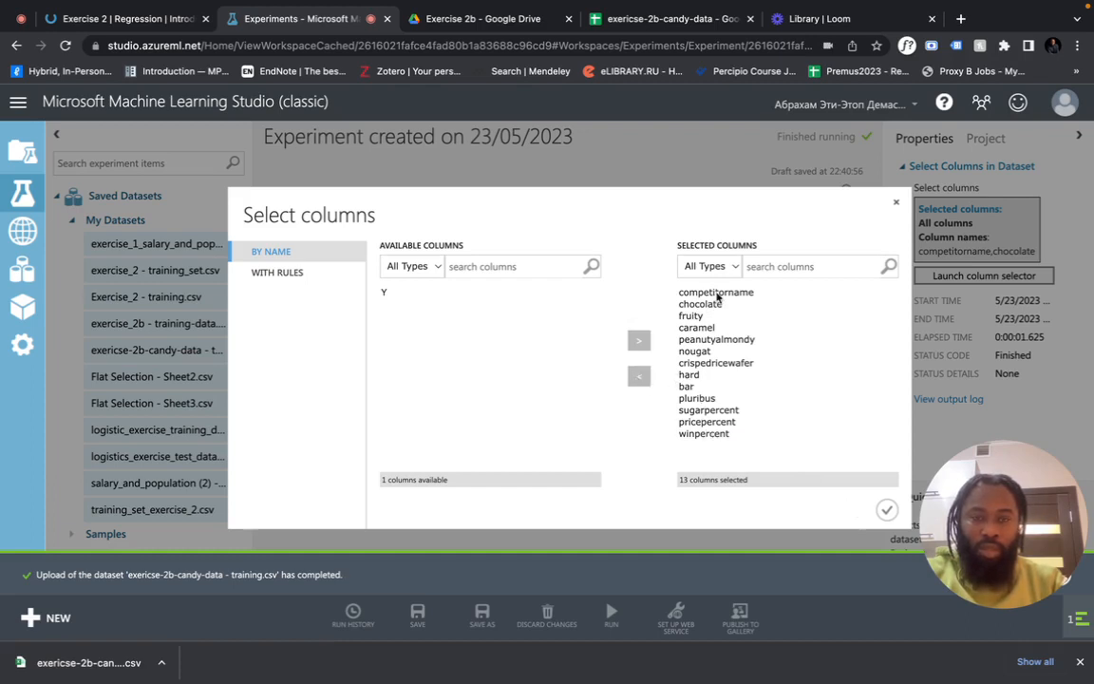
left_click(715, 294)
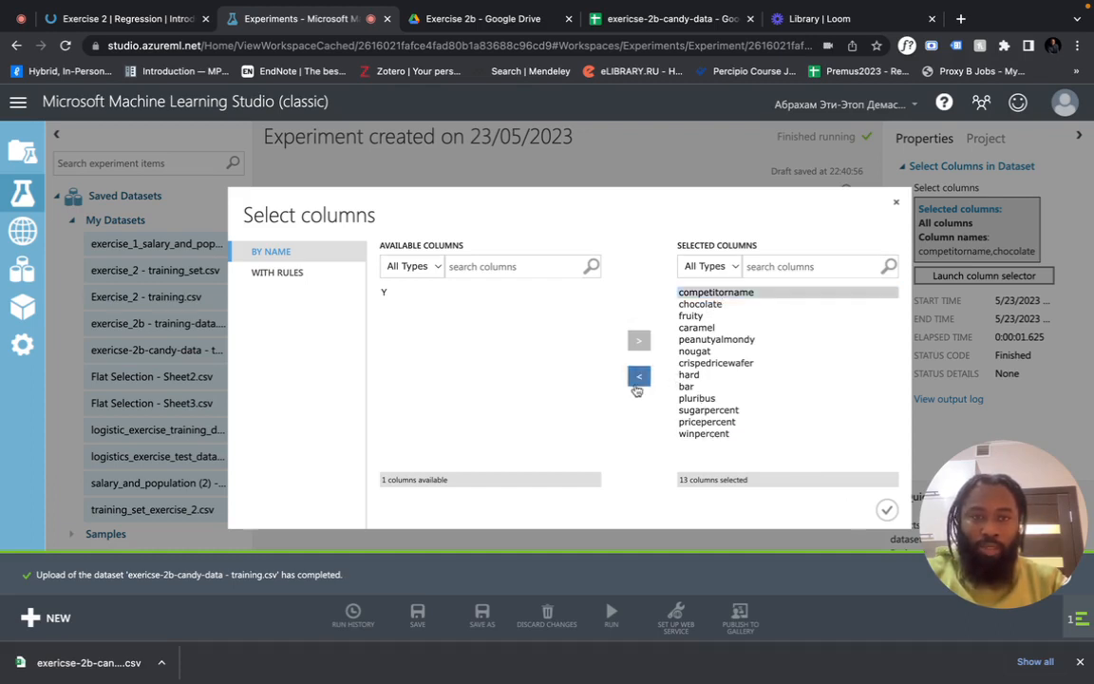
left_click(637, 377)
left_click(886, 510)
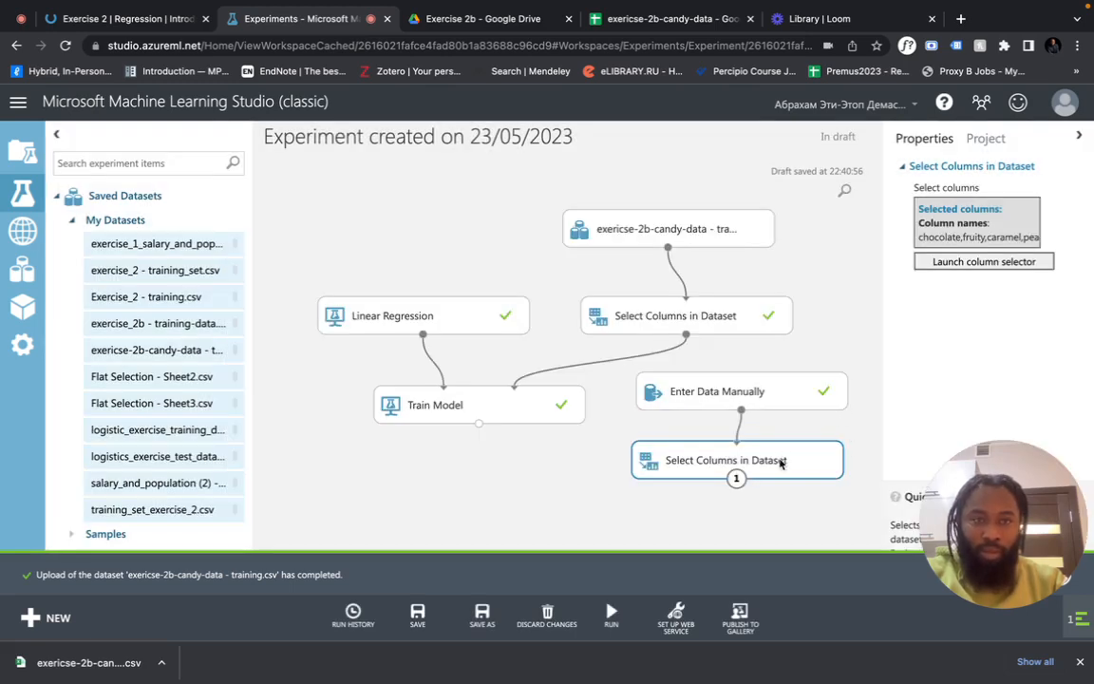
left_click(997, 261)
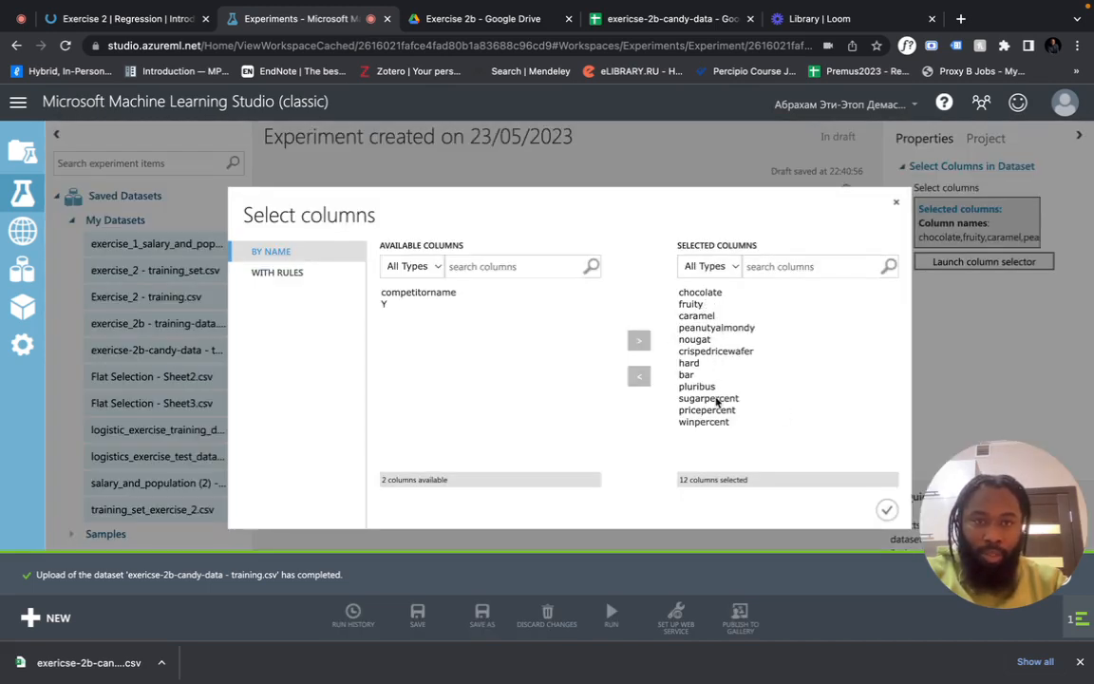
left_click(885, 509)
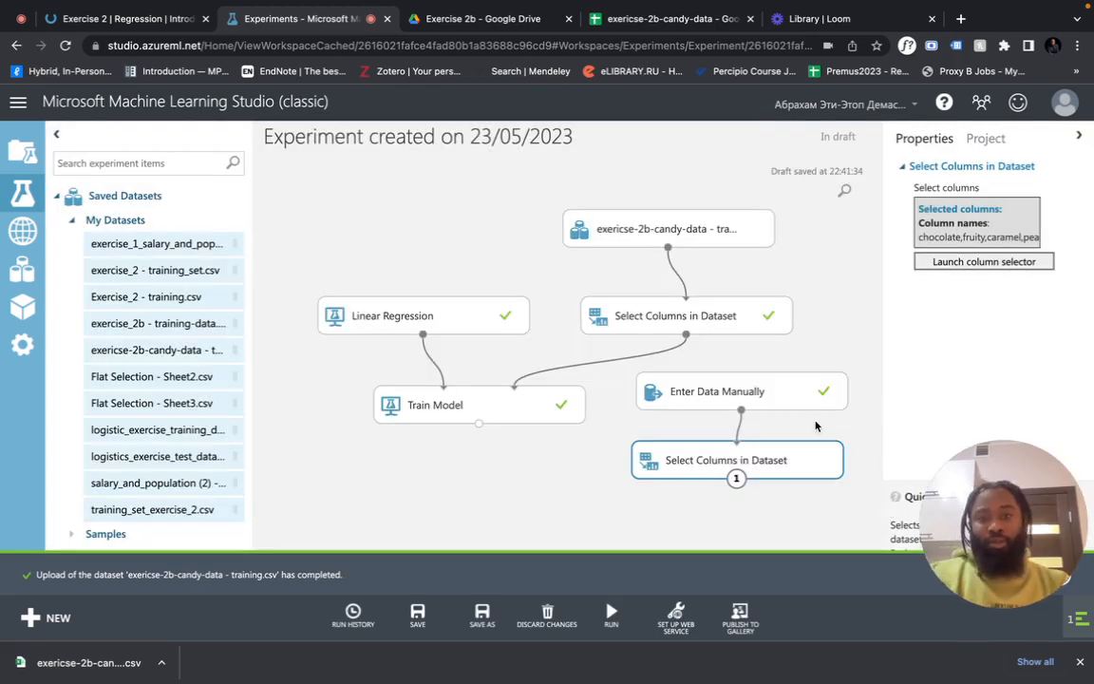
Move the lower Select Columns node down and dismiss the downloads bar and upload notice
left_click_drag(695, 478, 664, 513)
scroll(828, 363, "down", 5)
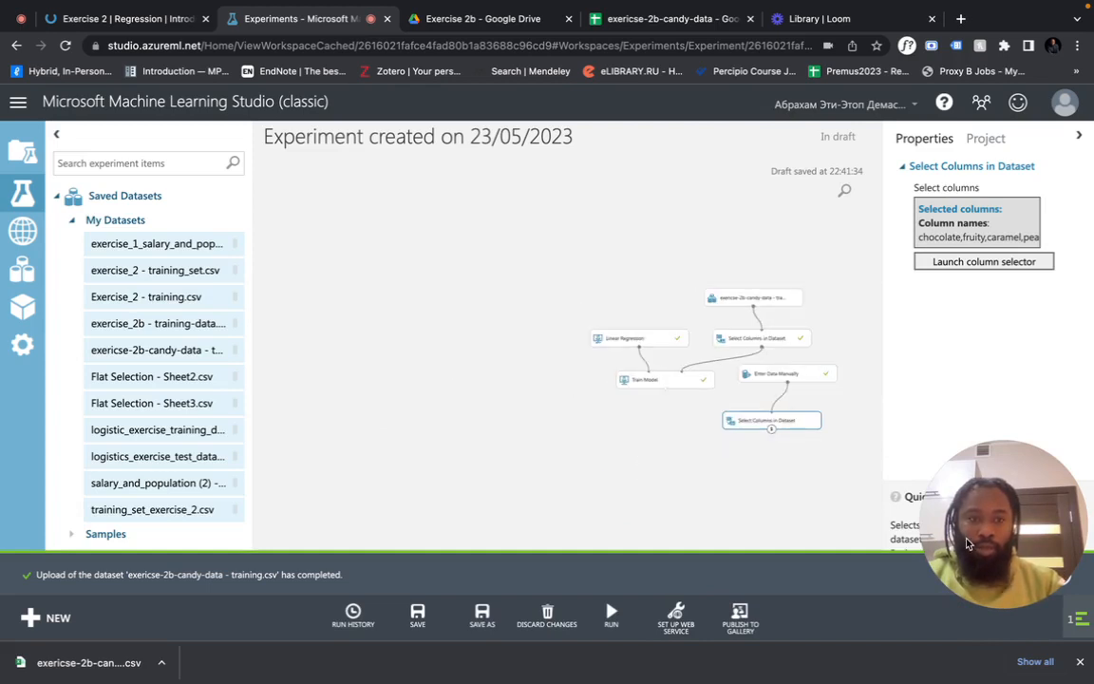
left_click(1080, 662)
left_click_drag(1007, 565, 114, 418)
left_click(1059, 619)
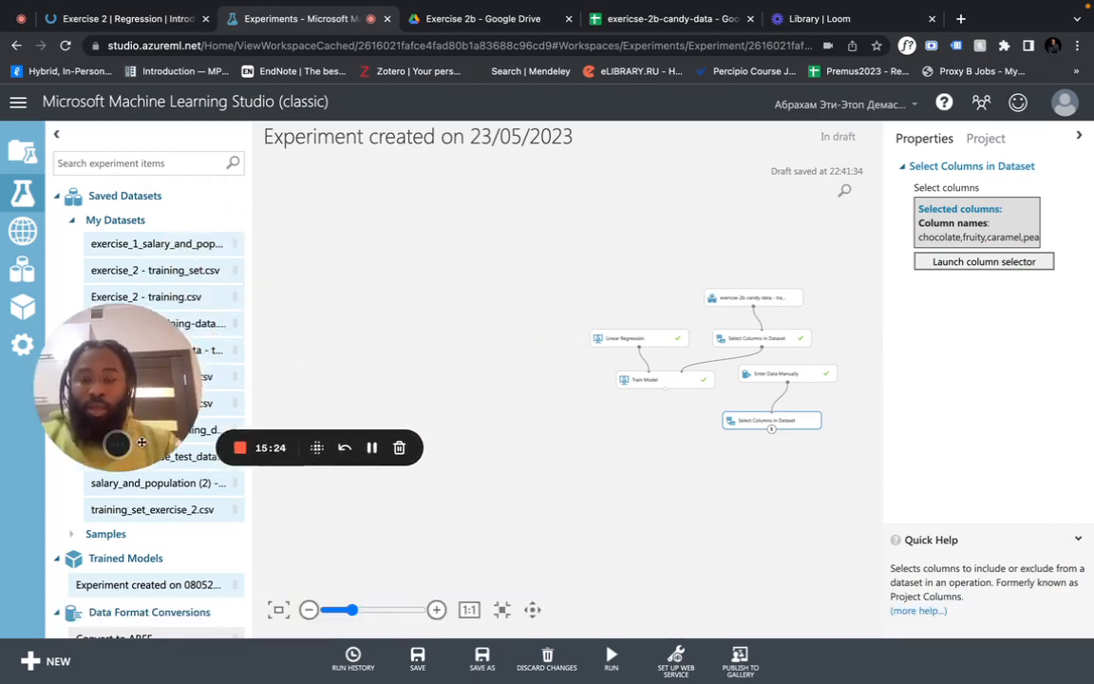
scroll(606, 384, "up", 3)
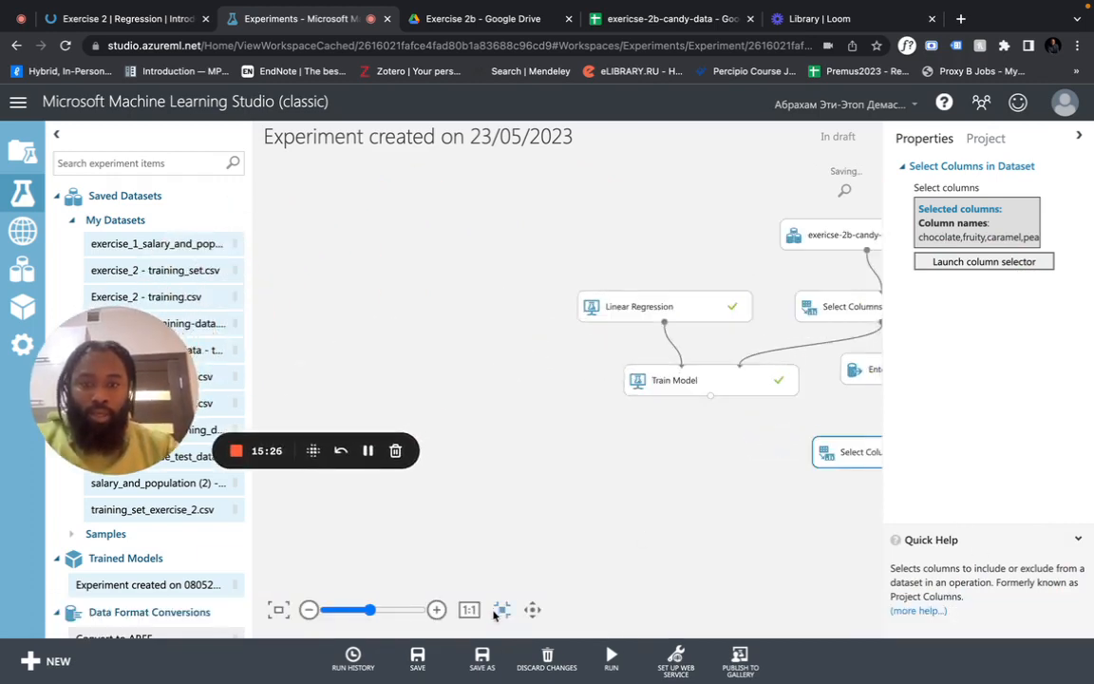
Pan the canvas to centre the whole experiment graph
left_click(531, 610)
left_click_drag(581, 482, 337, 488)
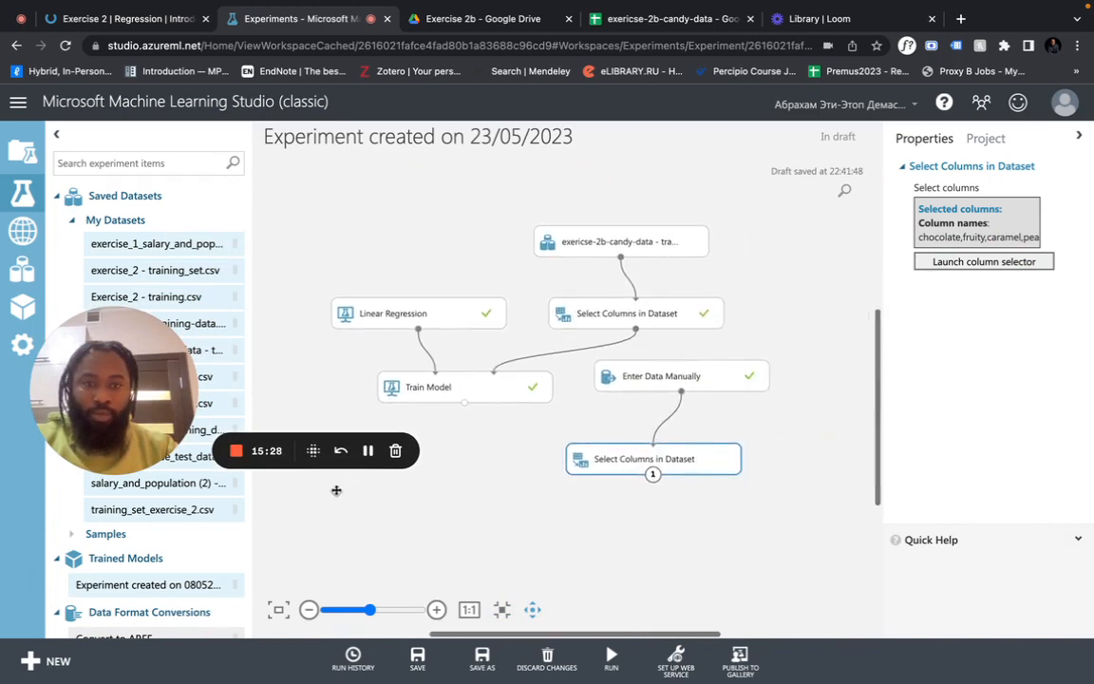
left_click_drag(116, 420, 93, 301)
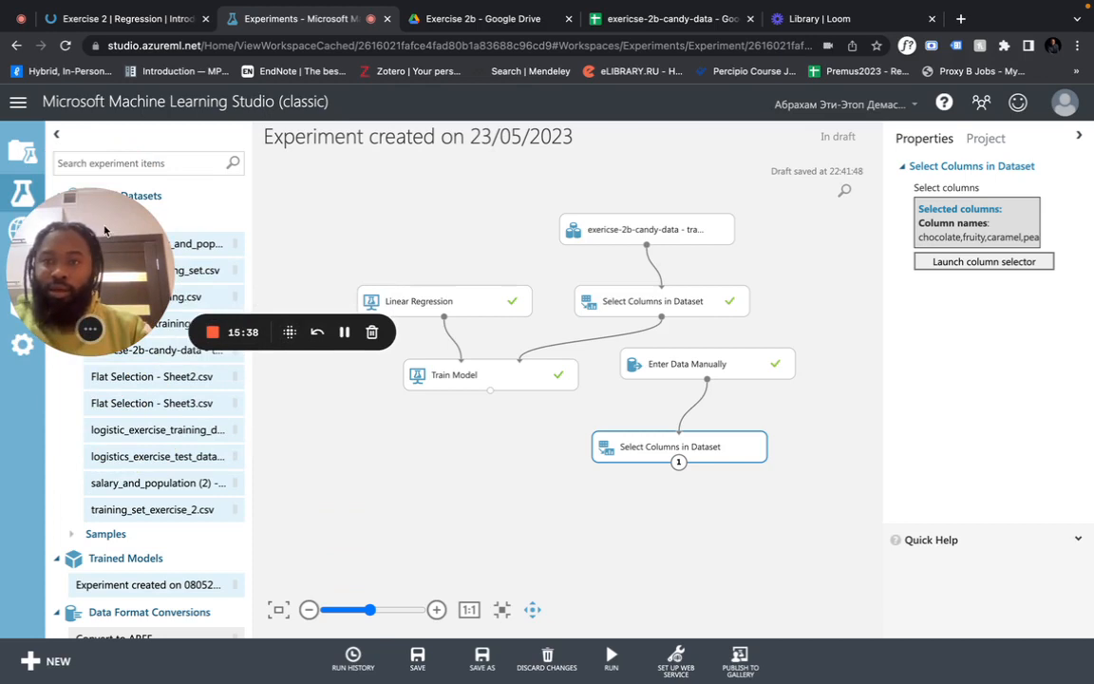
left_click_drag(104, 229, 693, 253)
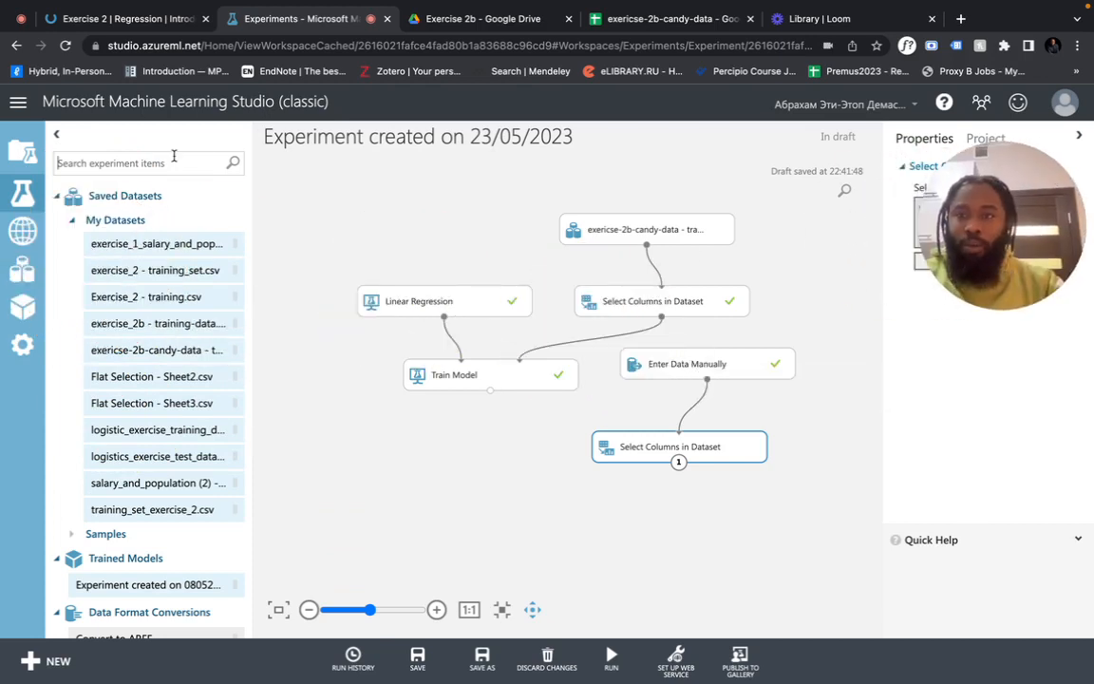
Add a Score Model module below the graph via a 'score mode' search
type("score mode")
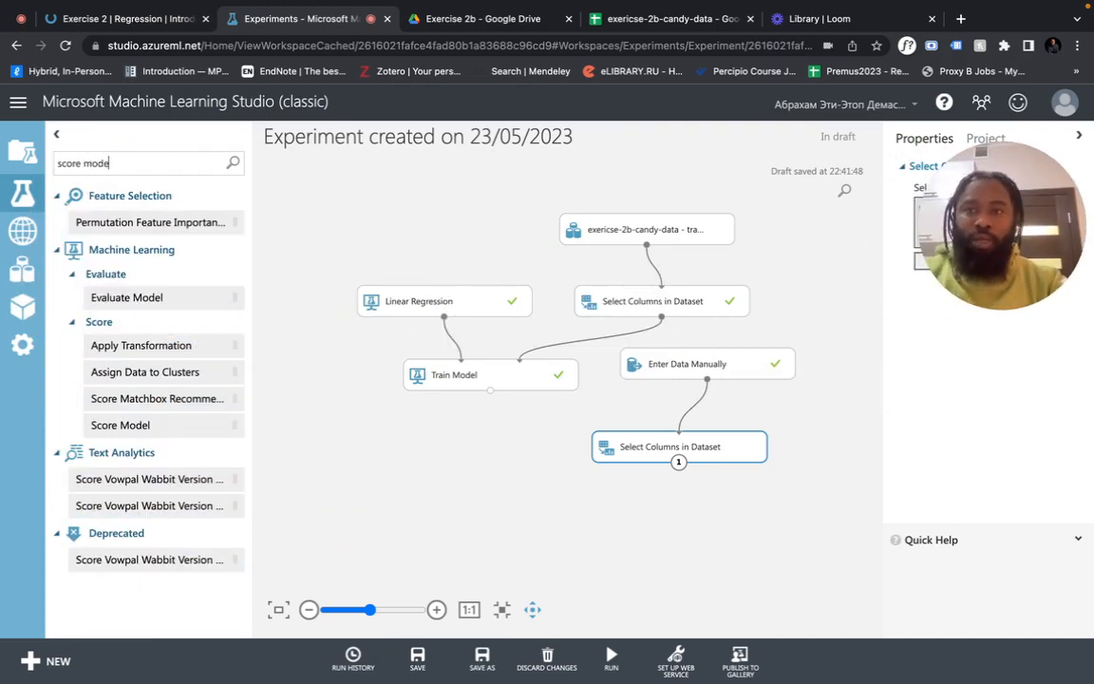
left_click_drag(139, 245, 581, 533)
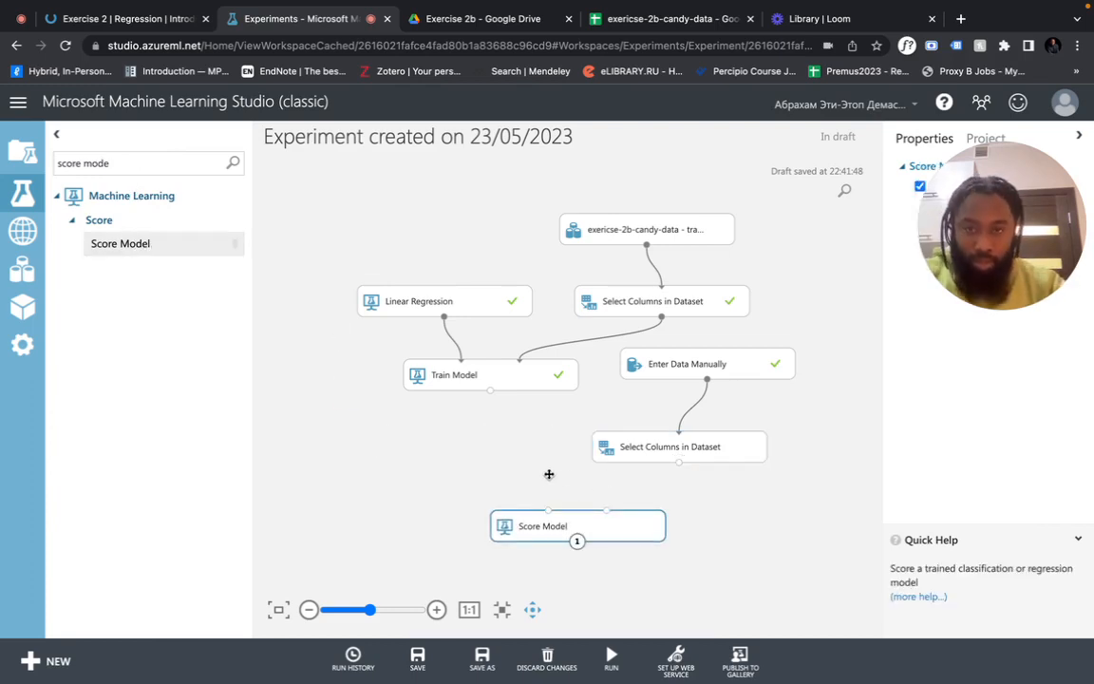
left_click_drag(556, 537, 526, 465)
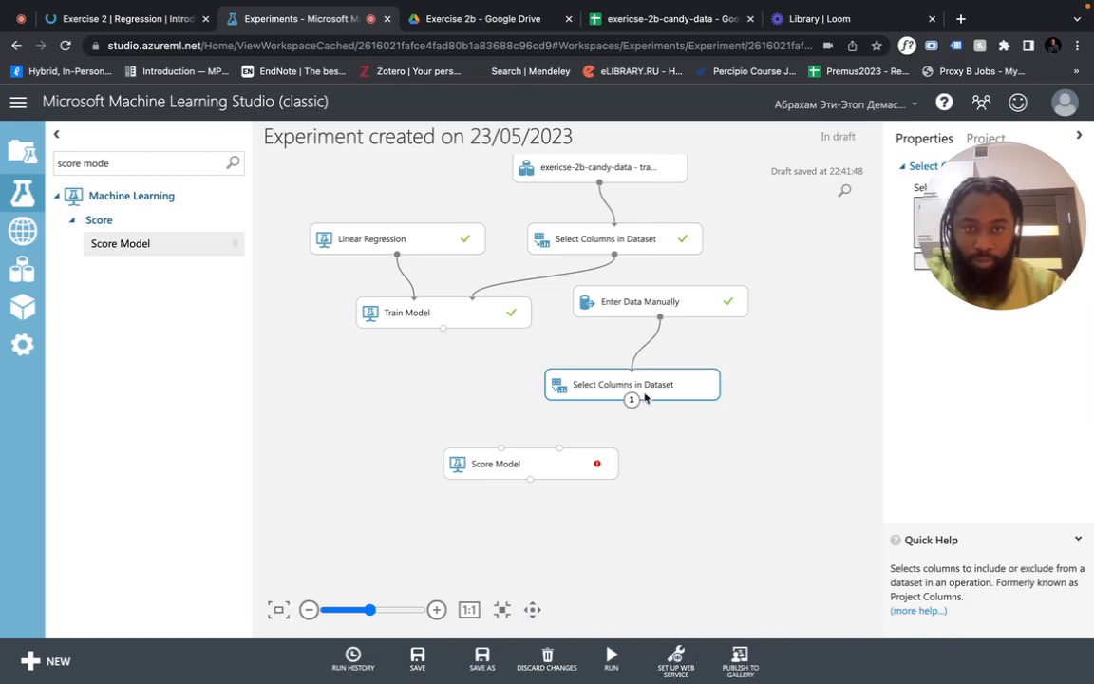
Connect the manual-data Select Columns and Train Model outputs to Score Model, then run the experiment
left_click_drag(631, 400, 560, 449)
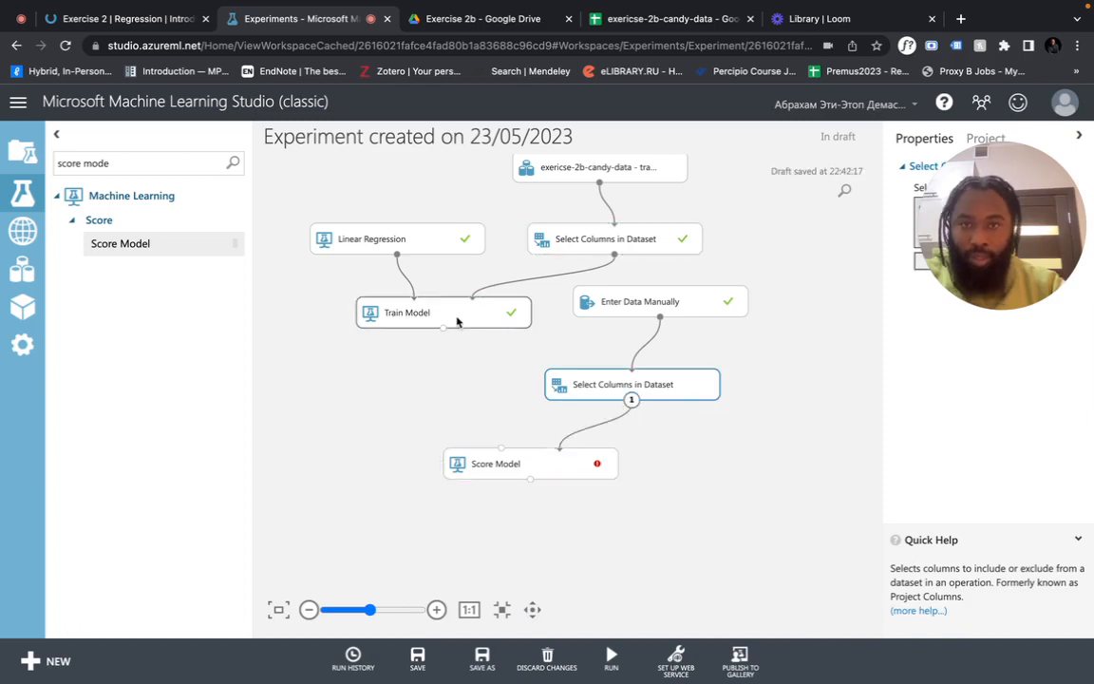
left_click(439, 321)
left_click_drag(442, 329, 509, 452)
left_click_drag(444, 333, 502, 451)
left_click(613, 655)
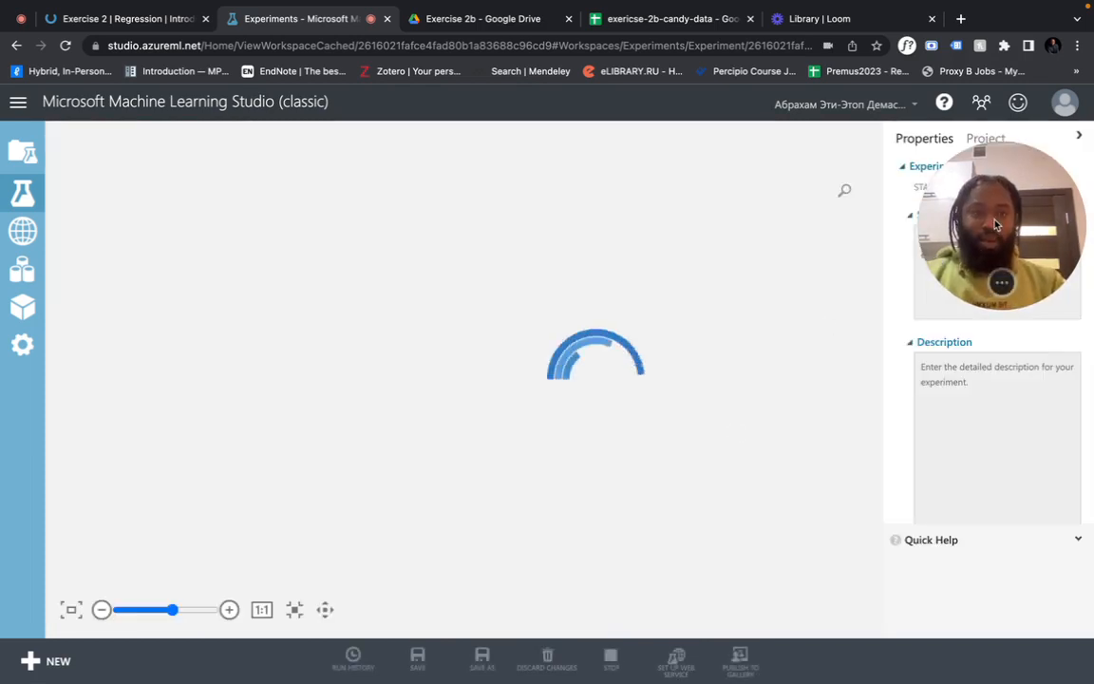
left_click_drag(983, 194, 822, 439)
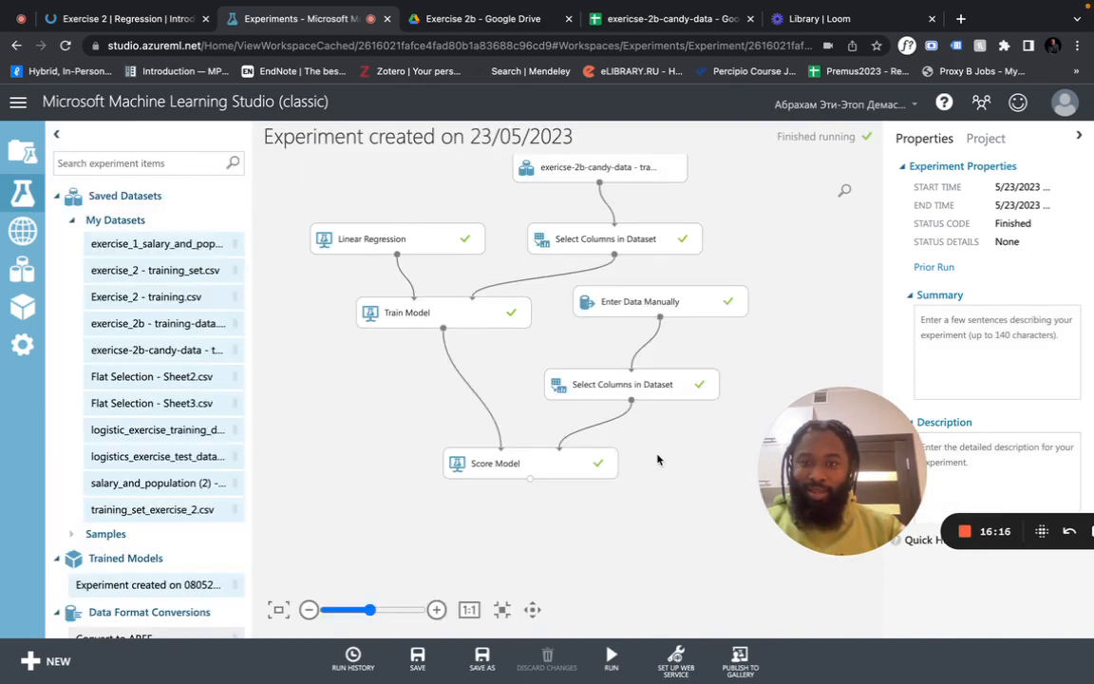
Visualize Score Model's scored dataset and scroll to Scored Labels 0.465163 and 0.289506
right_click(585, 464)
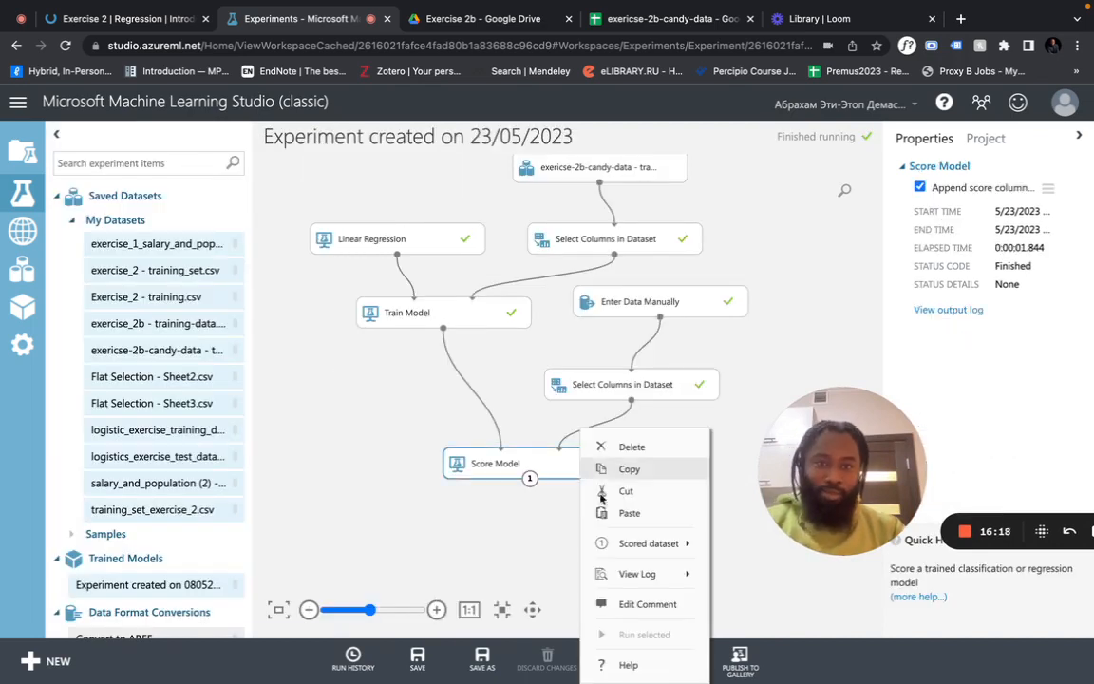
mouse_move(638, 555)
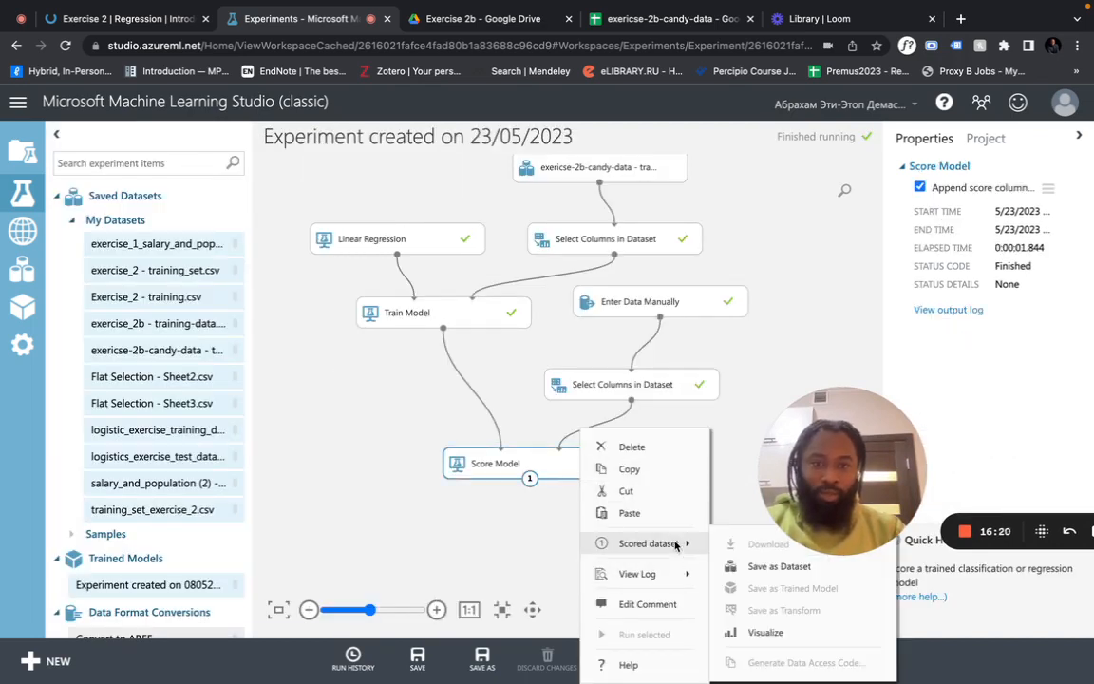
left_click(764, 631)
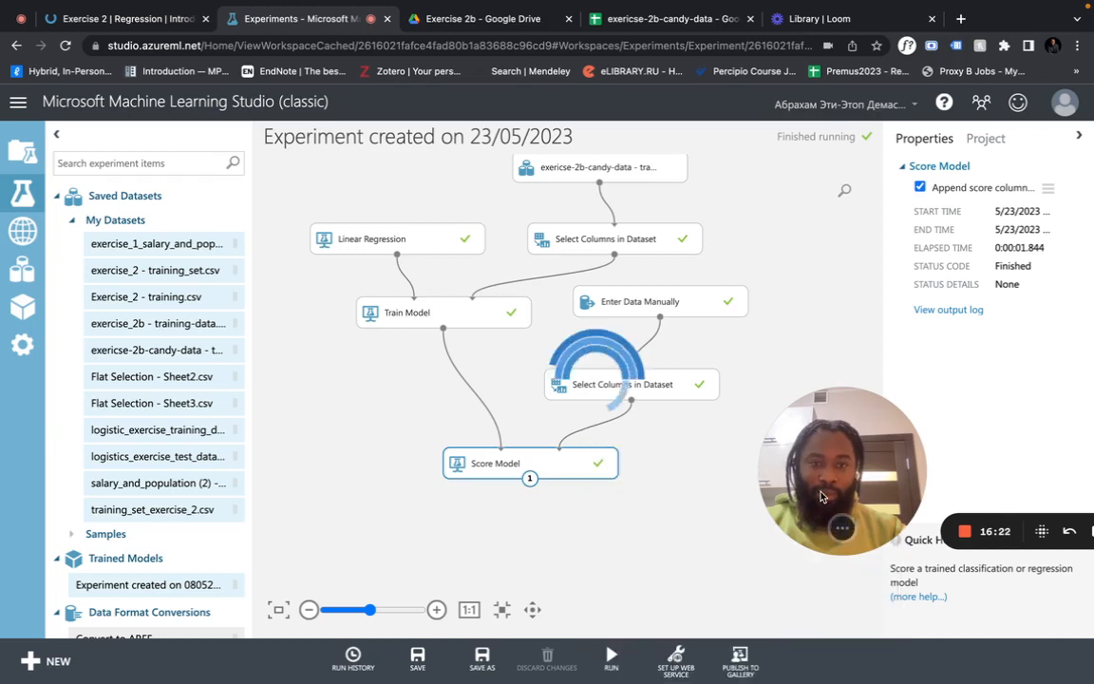
scroll(627, 385, "right", 5)
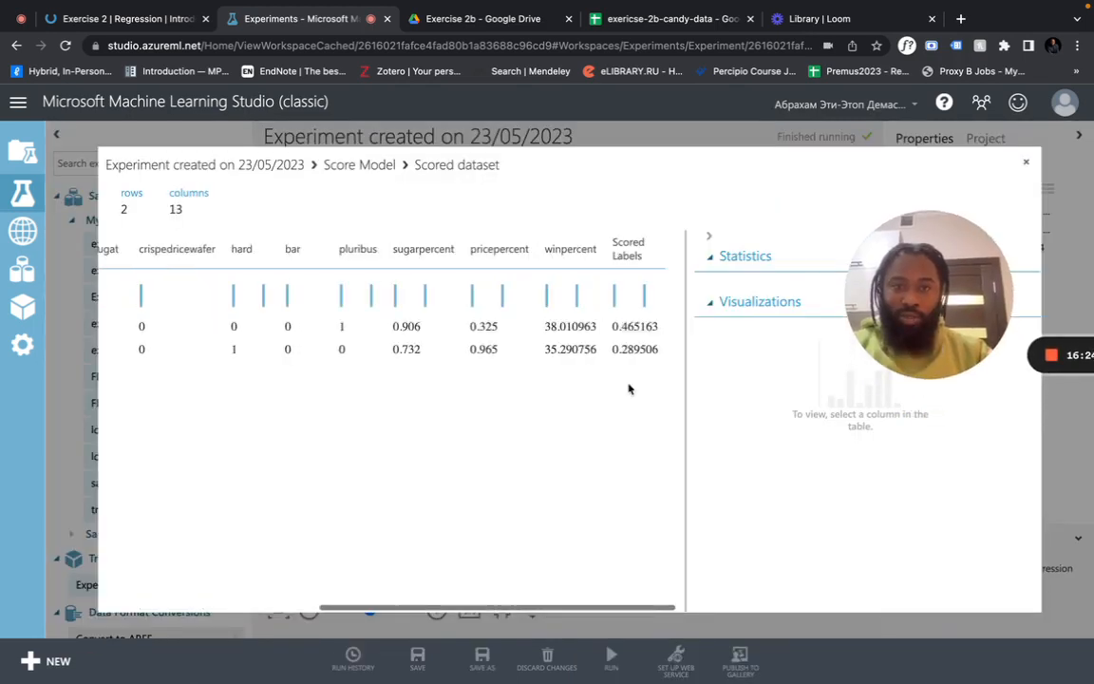
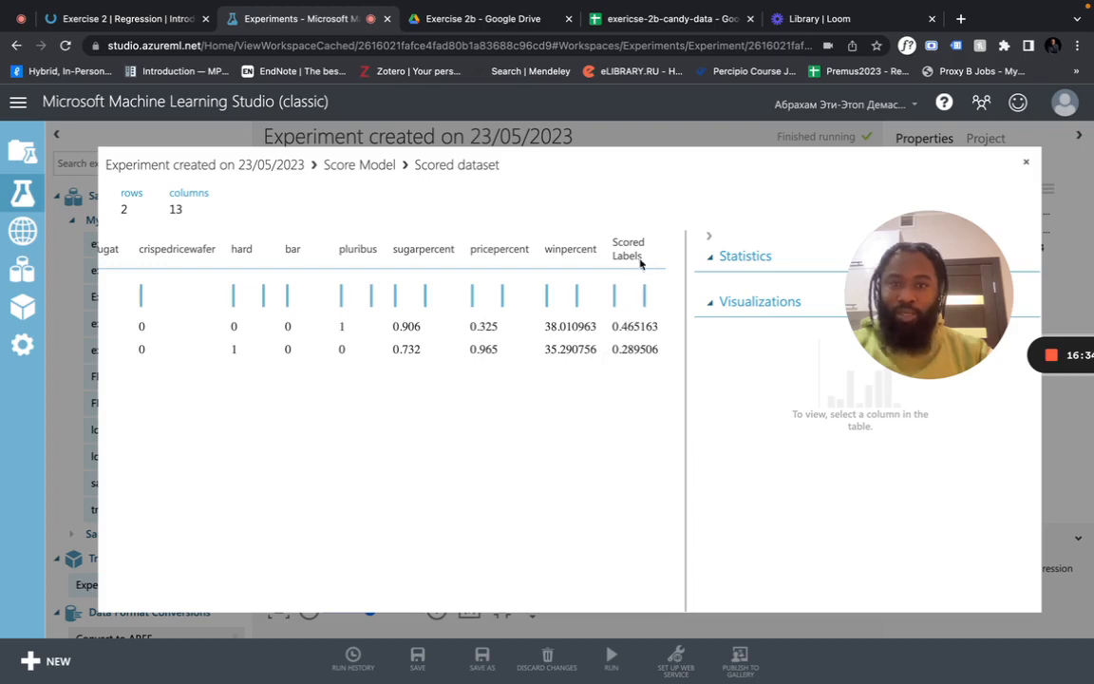
Compare the scored labels against the Exercise 2 quiz answers, then close the Scored dataset view
left_click(143, 19)
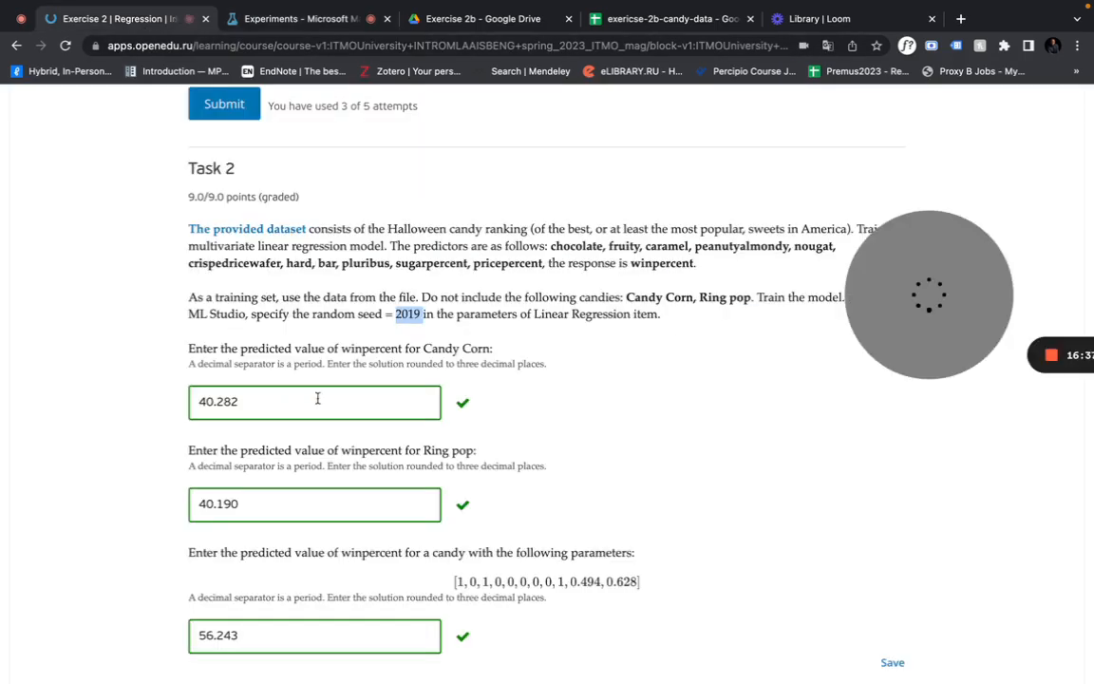
left_click(323, 19)
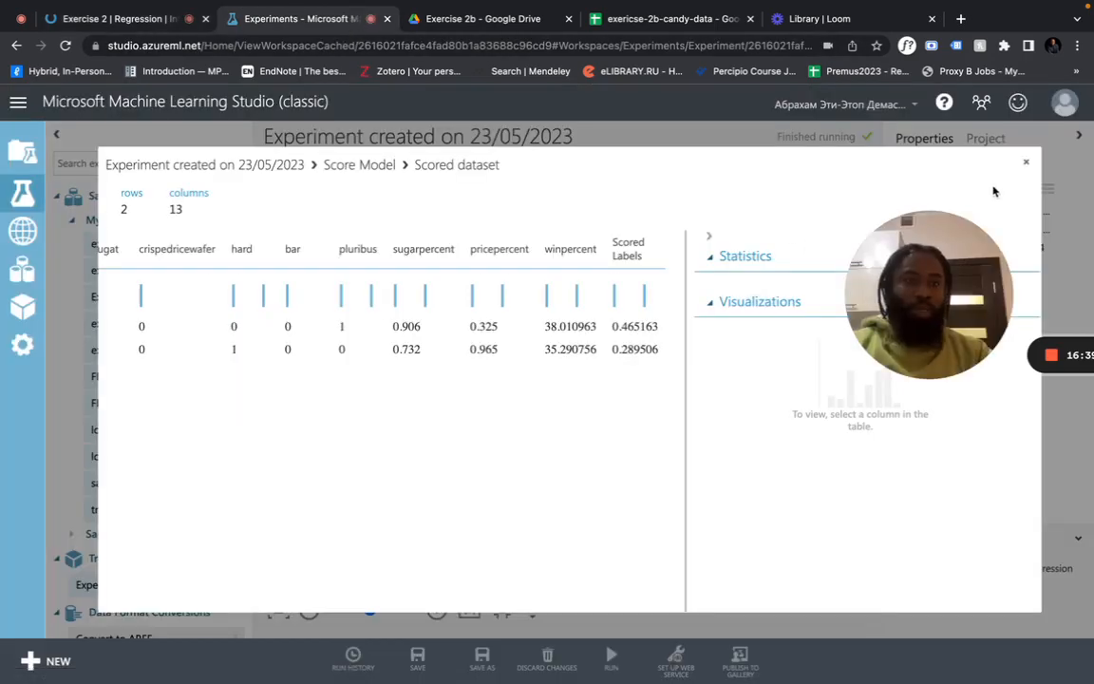
left_click(1027, 163)
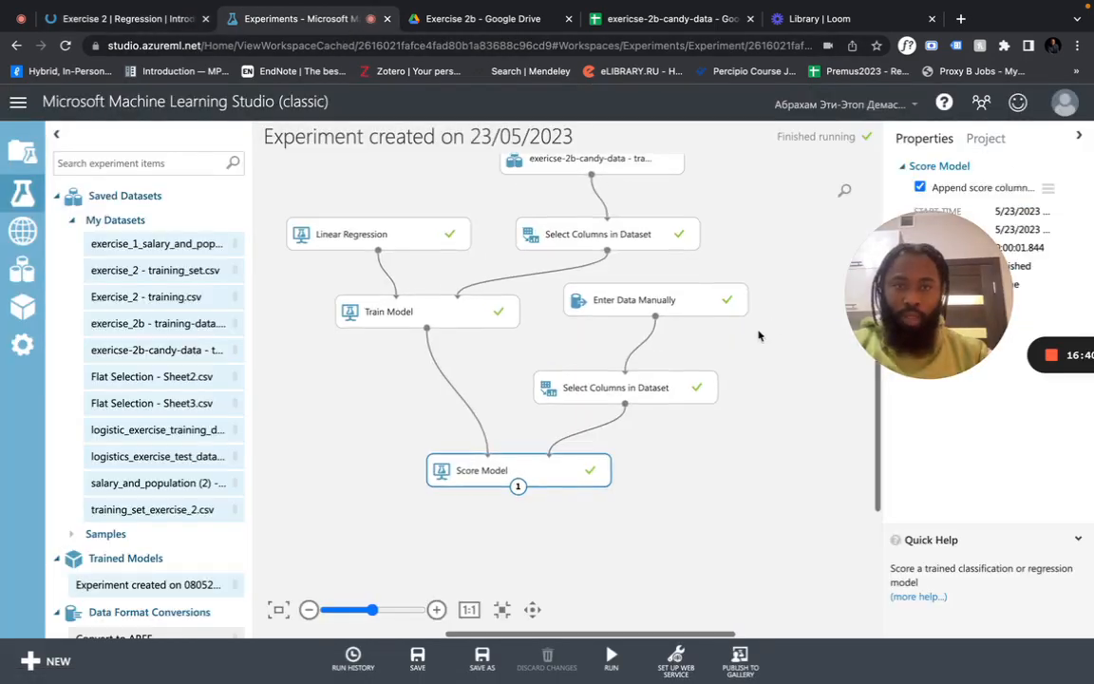
Review the 12 training columns in the upper Select Columns module, then show Linear Regression's settings (seed 2019)
scroll(760, 336, "up", 3)
scroll(763, 331, "down", 10)
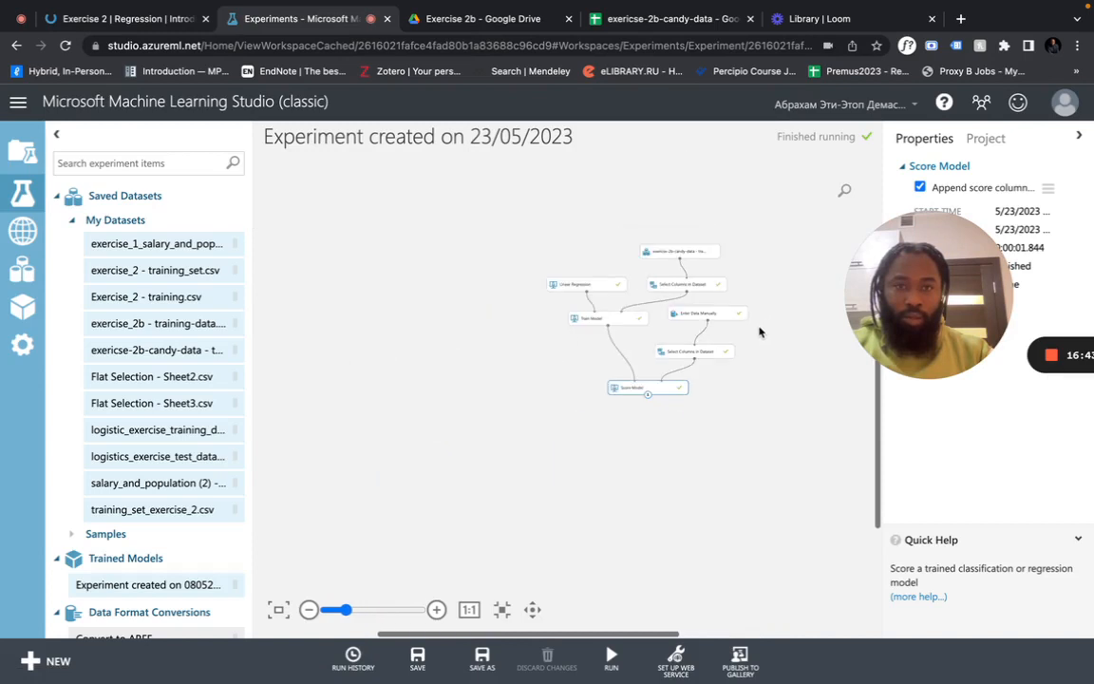
scroll(759, 333, "up", 8)
scroll(736, 311, "down", 1)
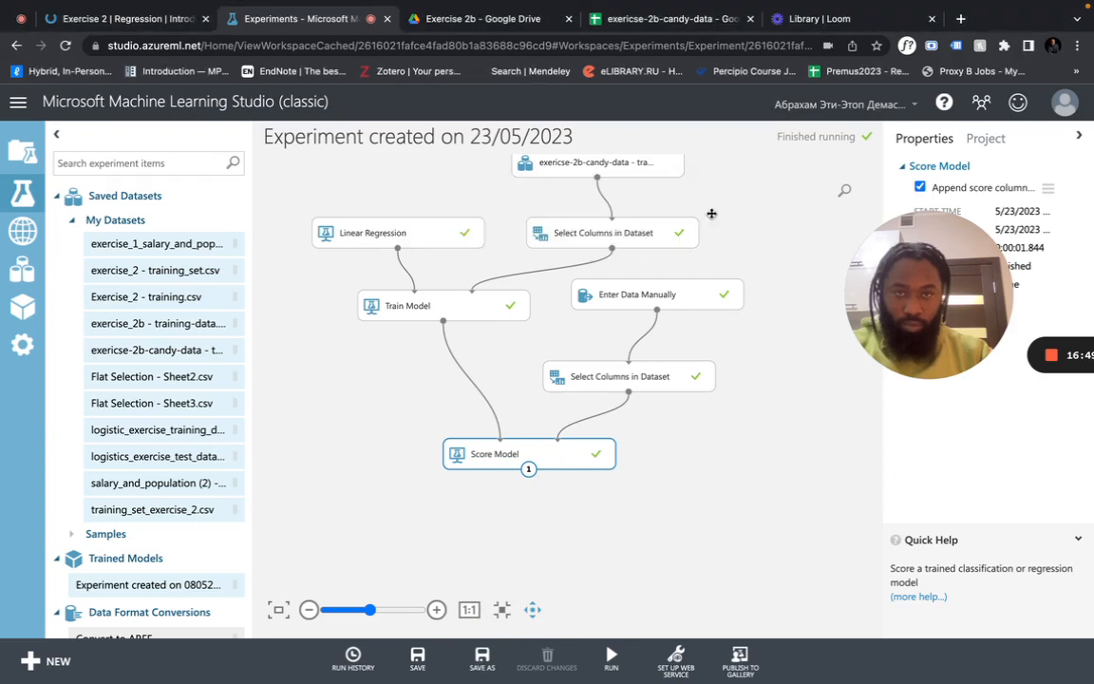
left_click_drag(547, 416, 547, 423)
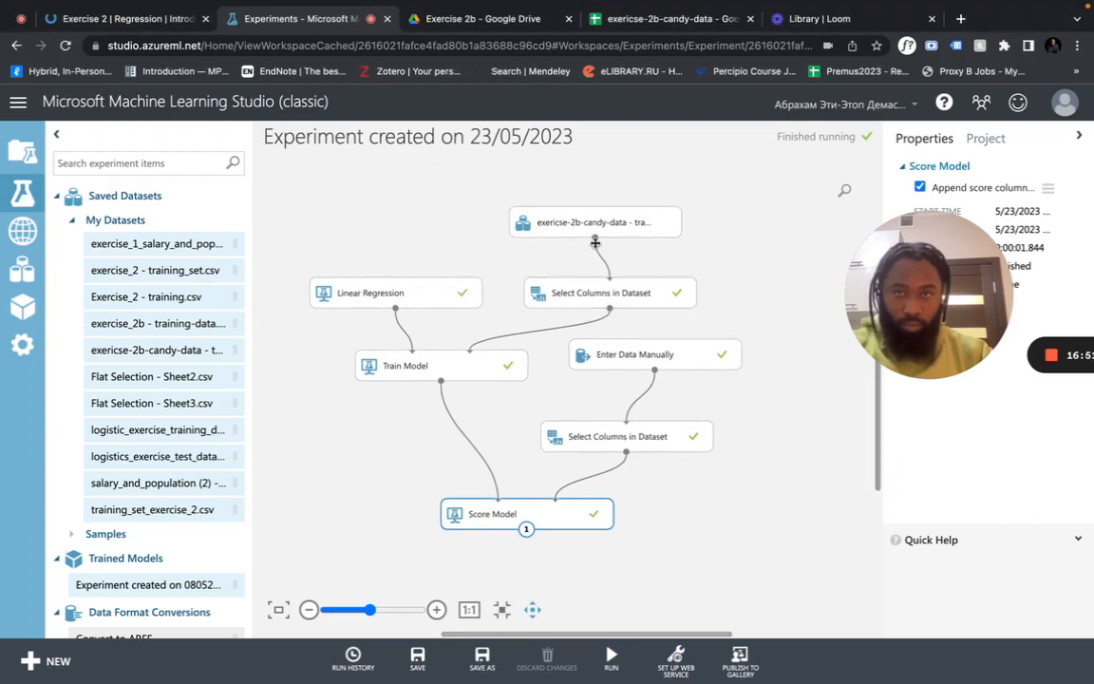
left_click_drag(926, 330, 926, 429)
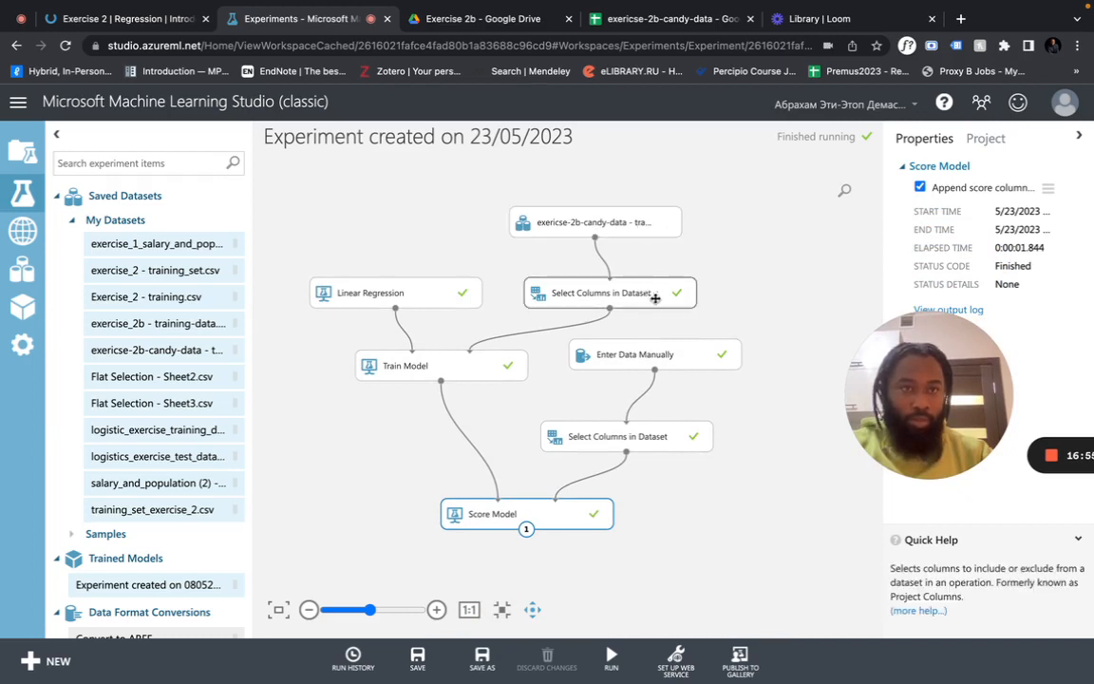
left_click_drag(854, 408, 738, 525)
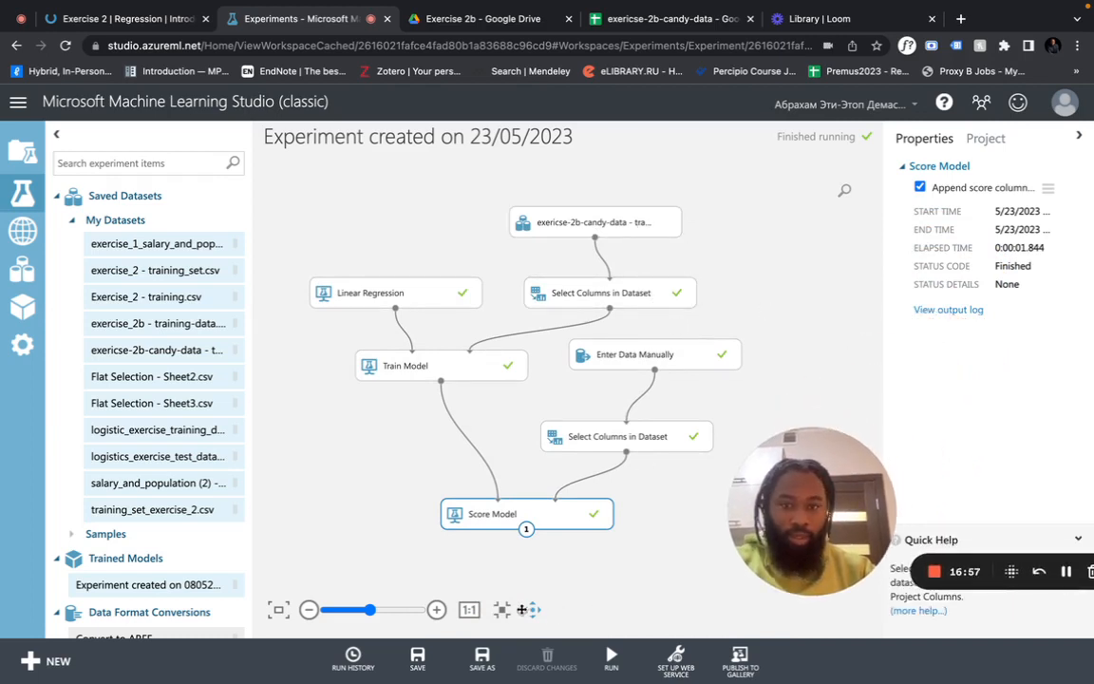
left_click(593, 292)
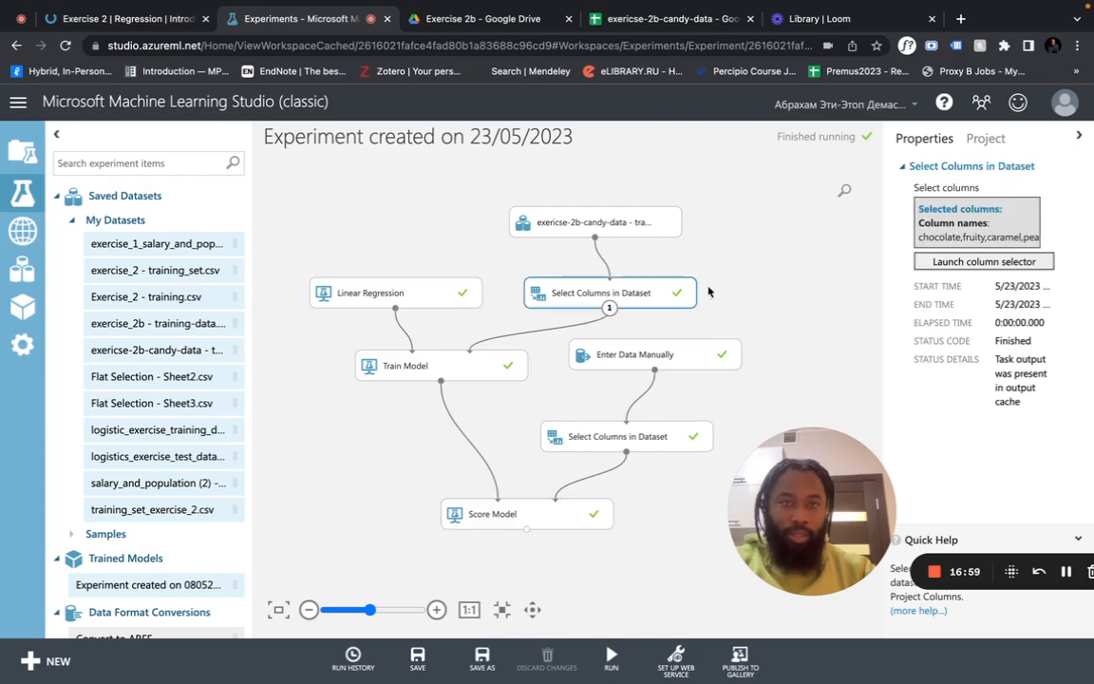
left_click(979, 261)
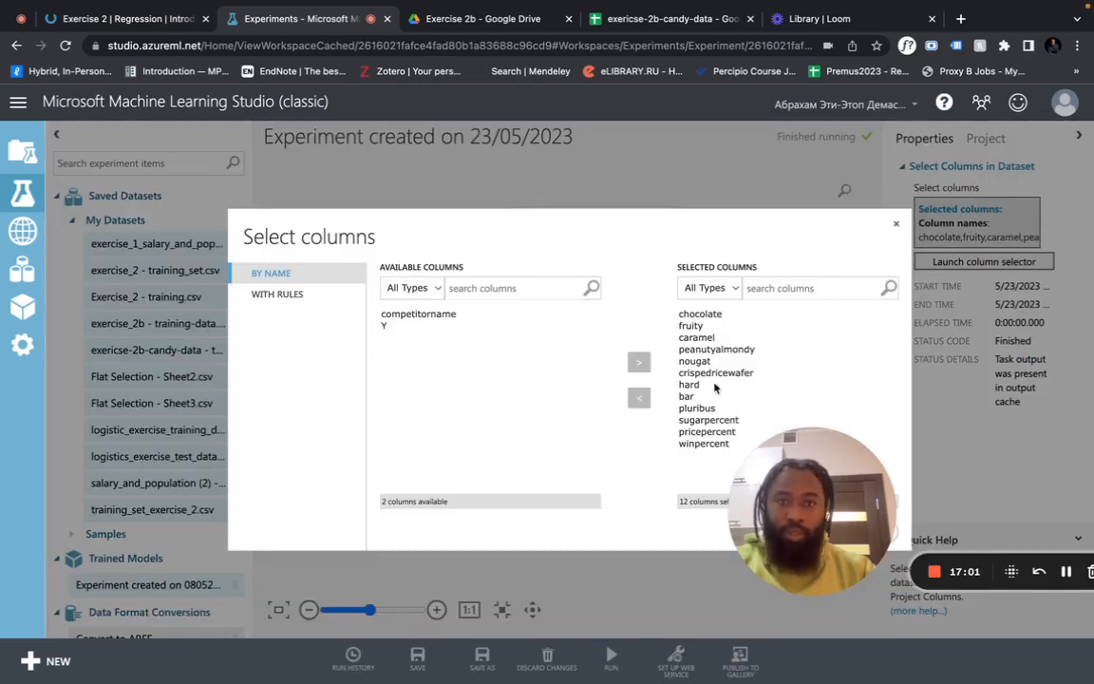
left_click_drag(808, 469, 858, 525)
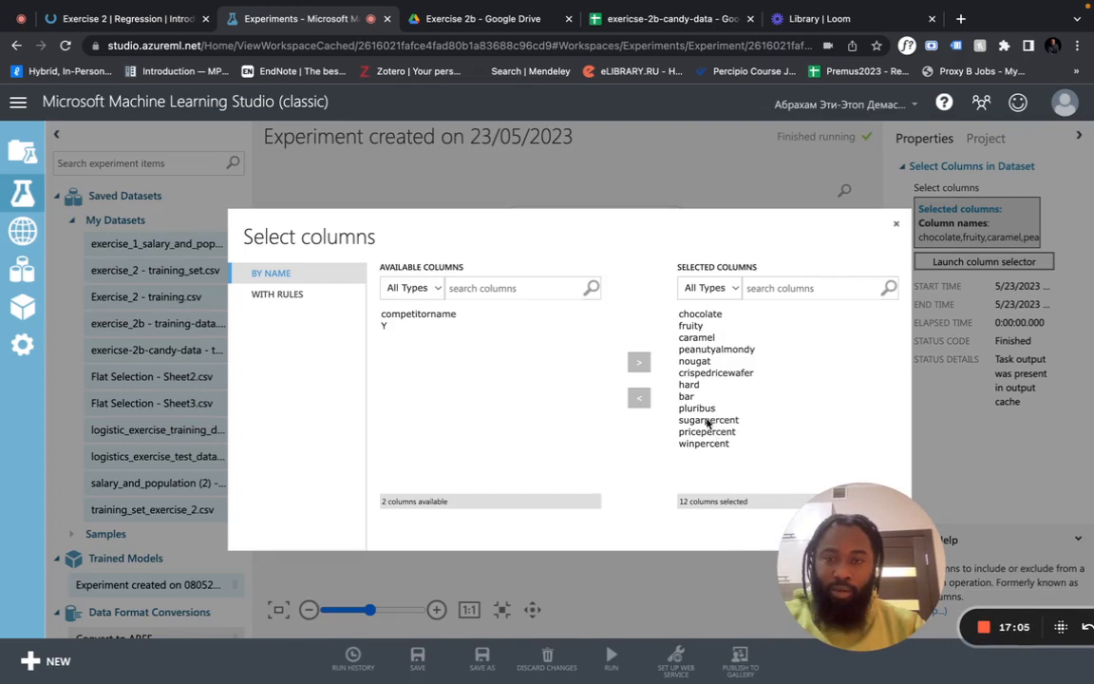
left_click(896, 223)
left_click(428, 300)
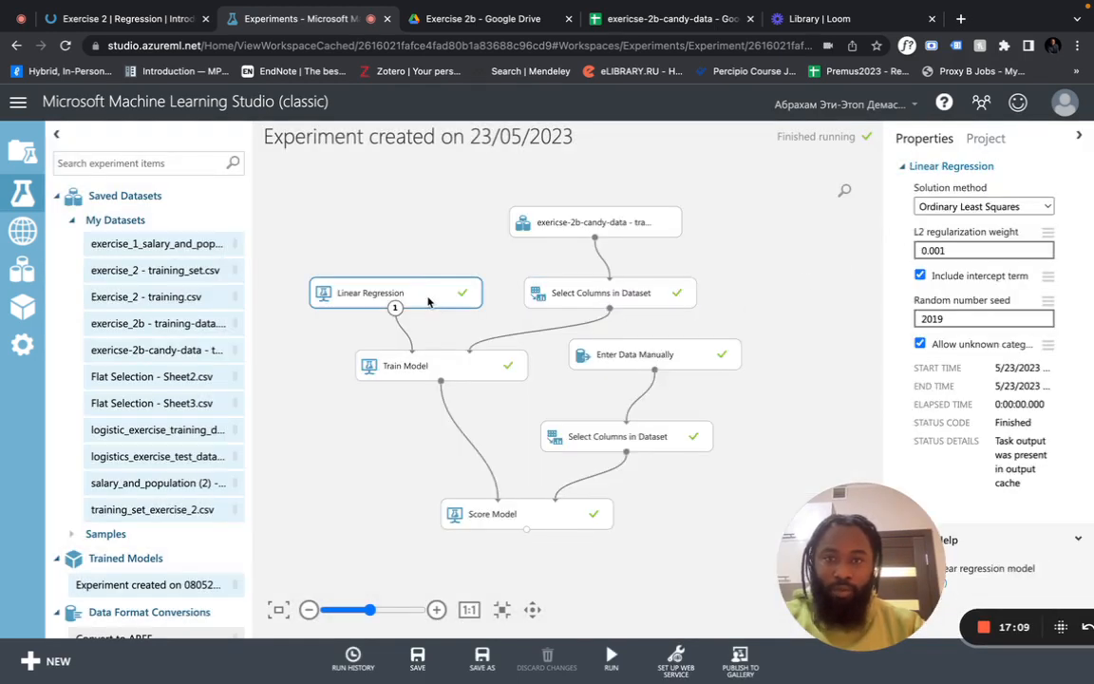
Turn off unknown categorical levels in Linear Regression, keep Ordinary Least Squares, and shift Enter Data Manually and Train Model right
left_click(920, 345)
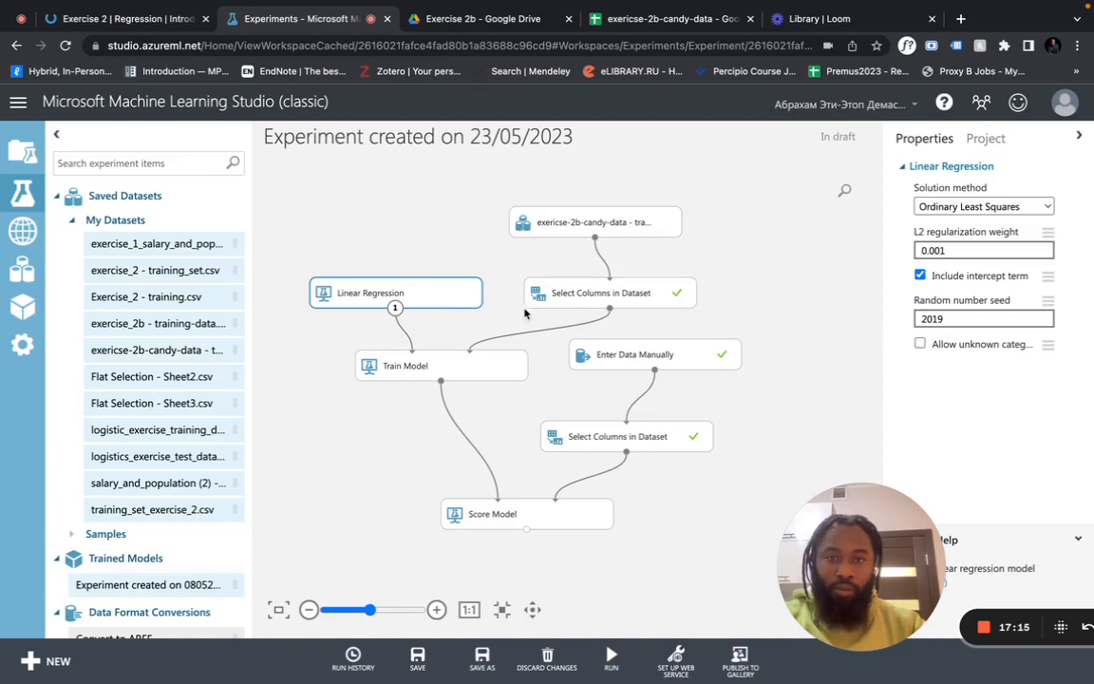
left_click(594, 302)
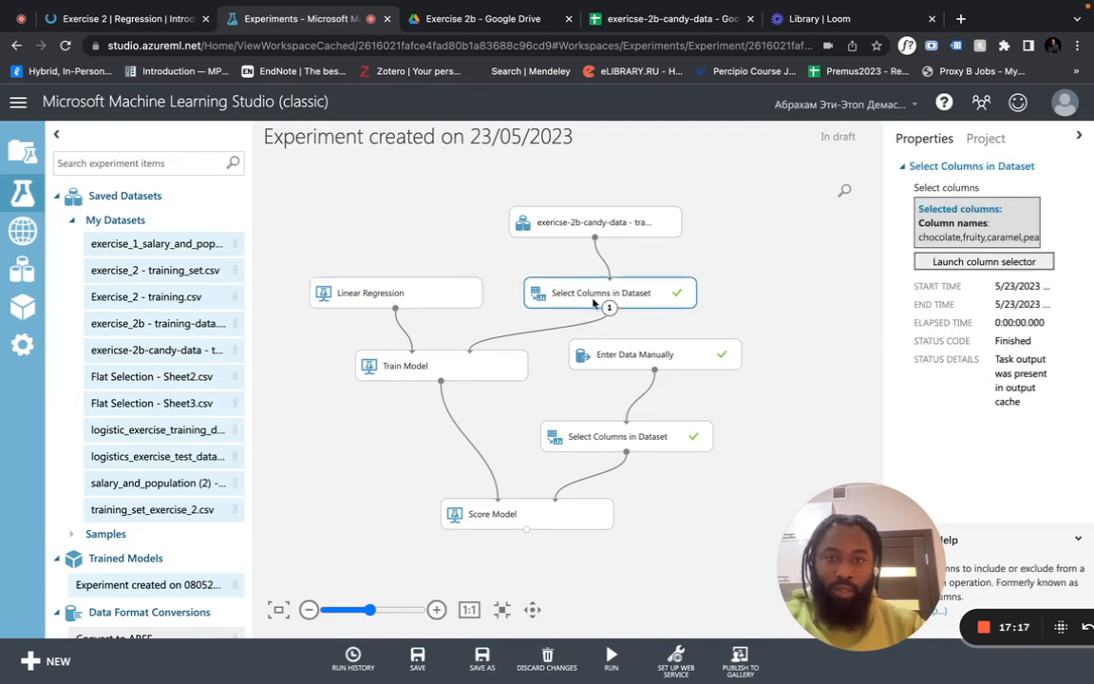
left_click_drag(634, 355, 746, 380)
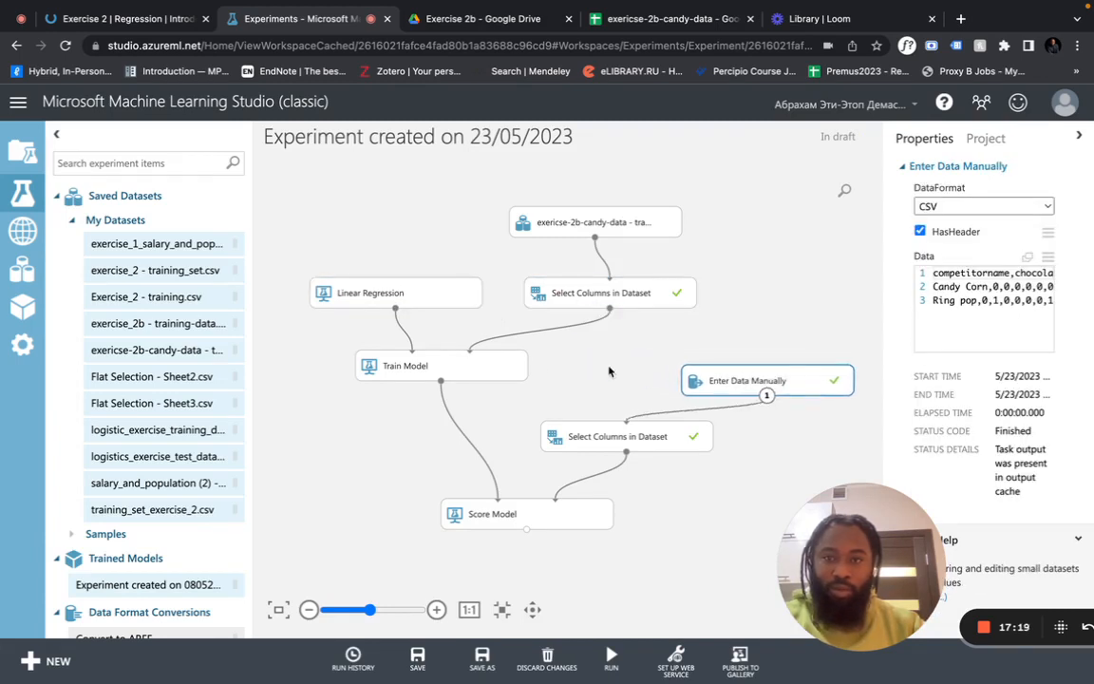
left_click_drag(485, 372, 591, 370)
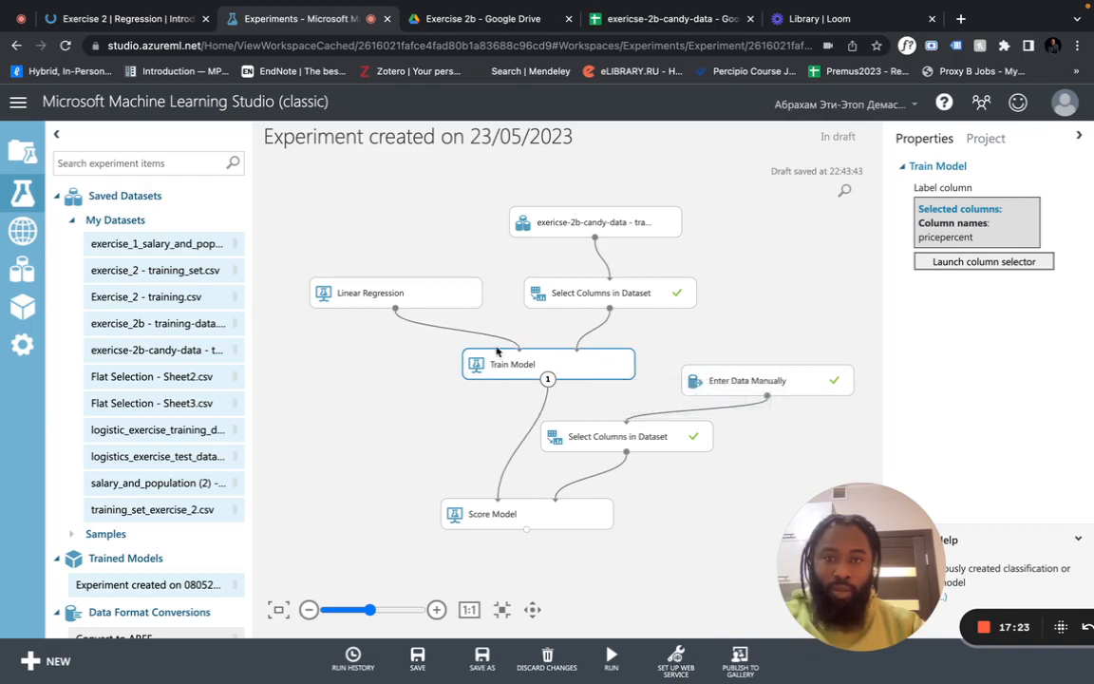
left_click(401, 293)
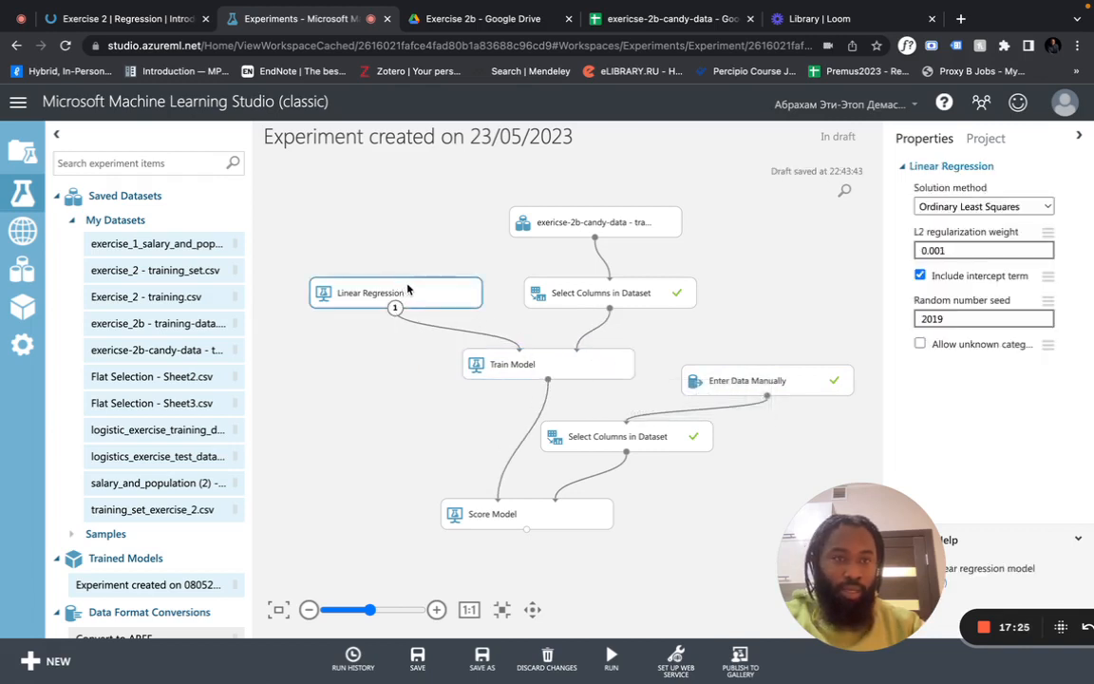
left_click(1006, 207)
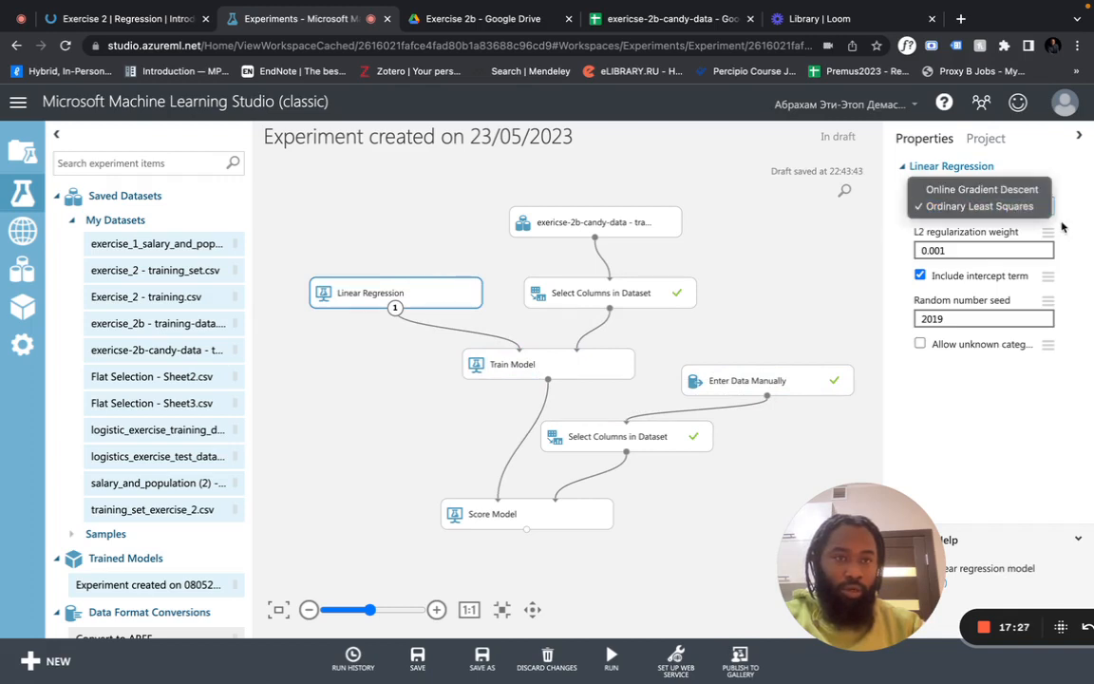
left_click(1066, 226)
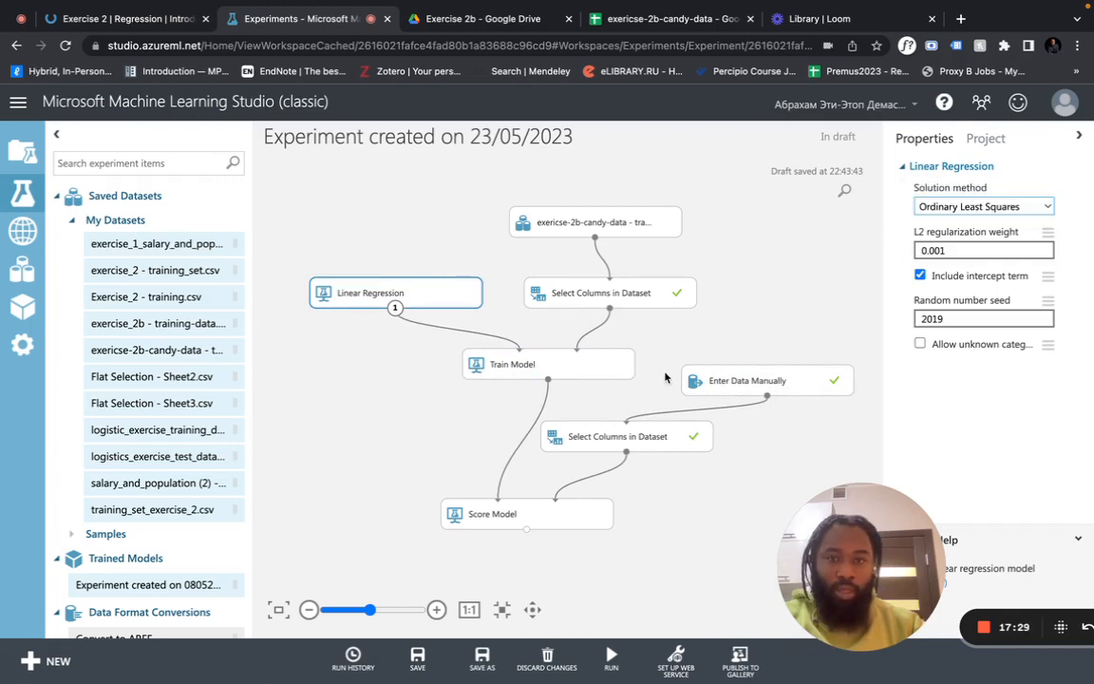
Reposition Enter Data Manually and the lower Select Columns, then view its 12 selected scoring columns
left_click_drag(738, 382, 728, 357)
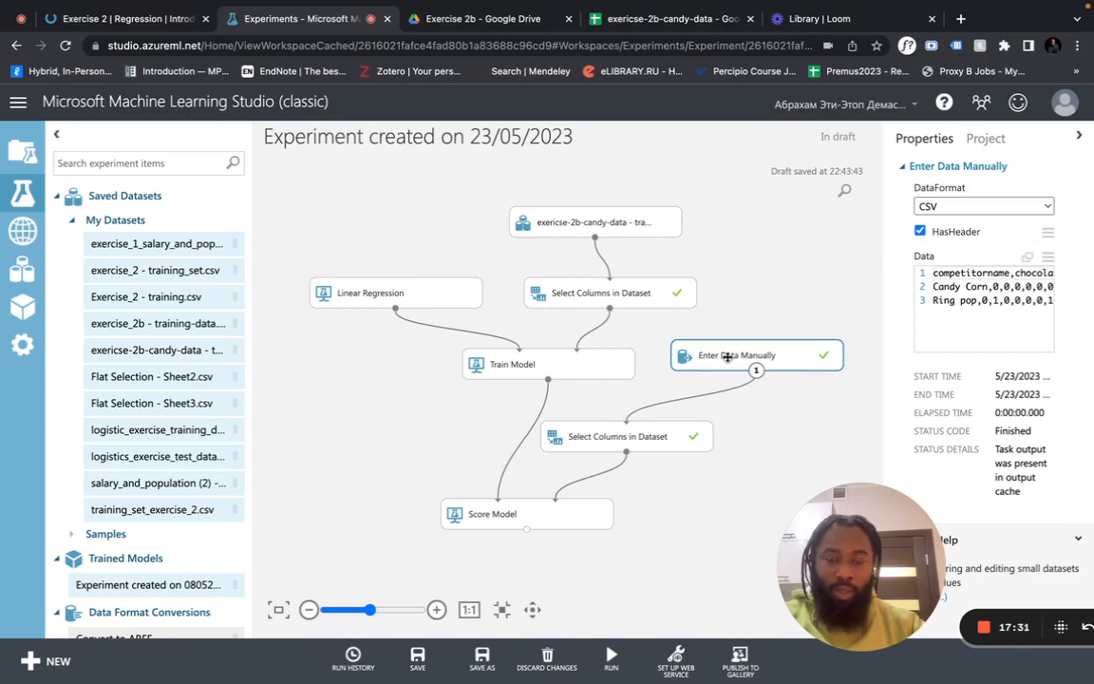
scroll(983, 290, "right", 8)
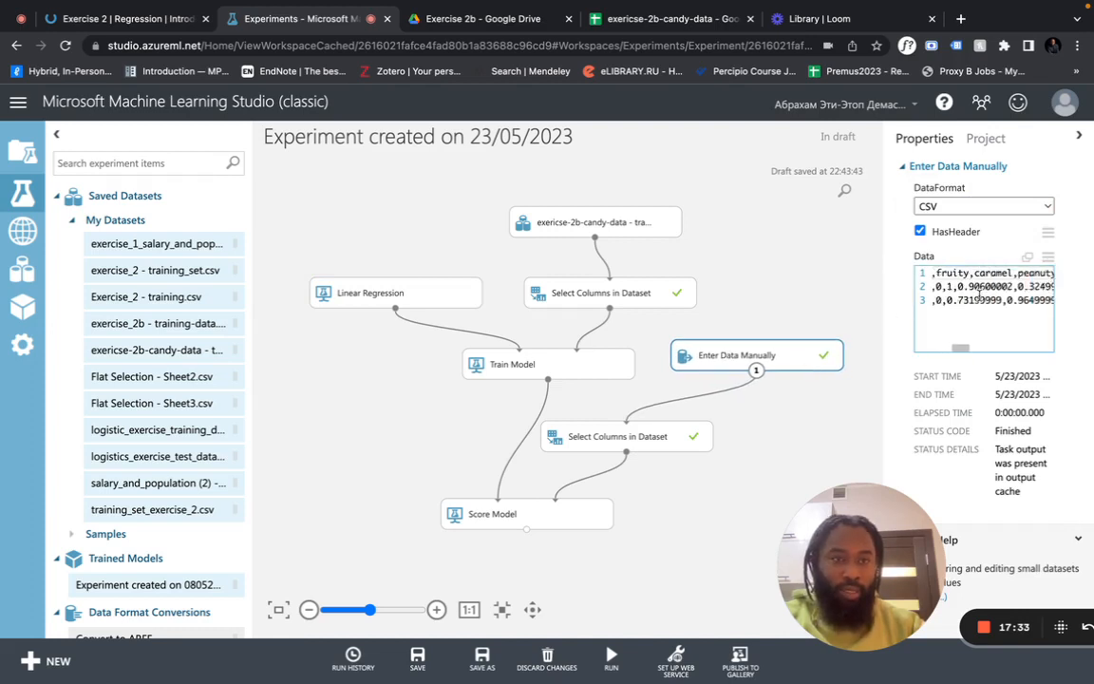
scroll(979, 299, "left", 8)
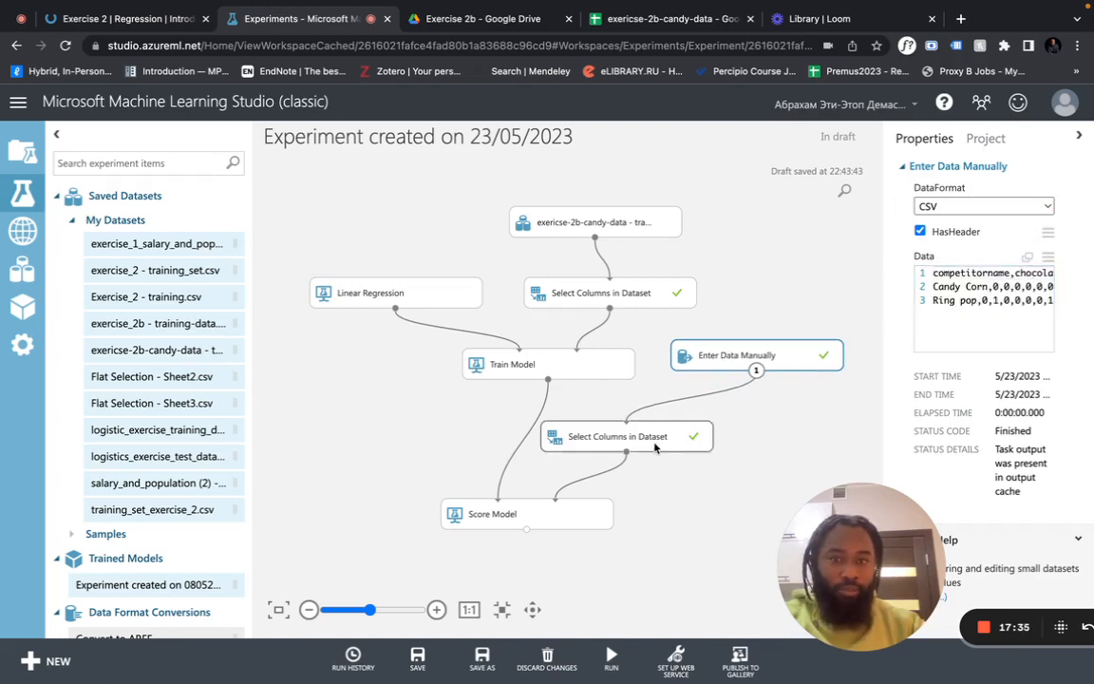
left_click_drag(654, 443, 761, 427)
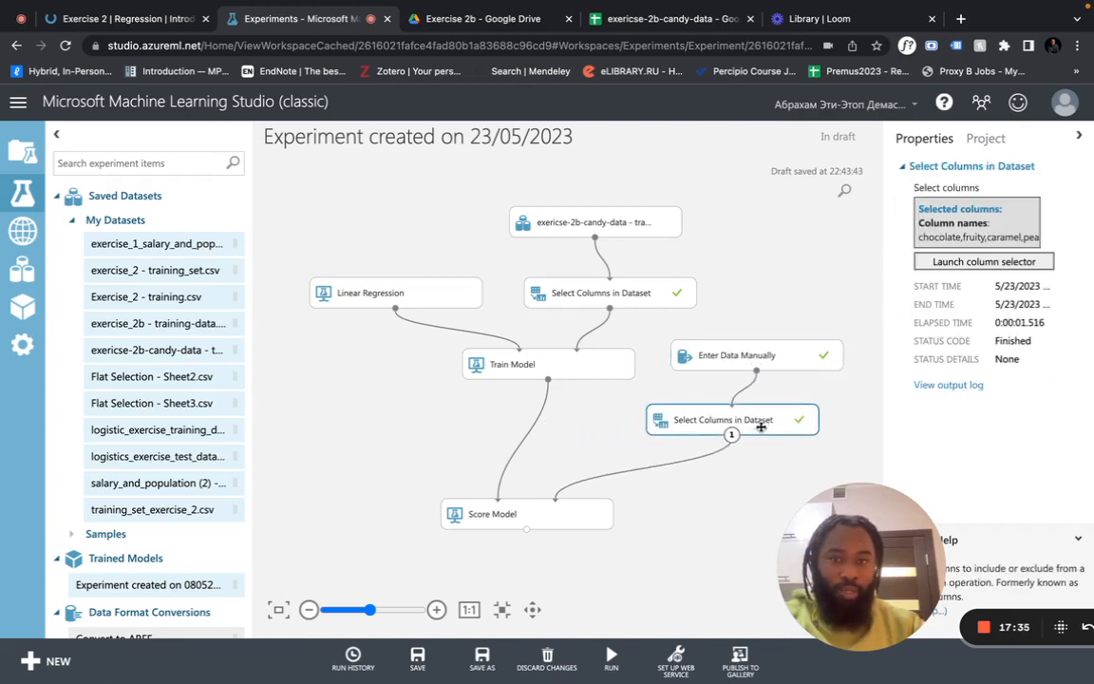
left_click(950, 262)
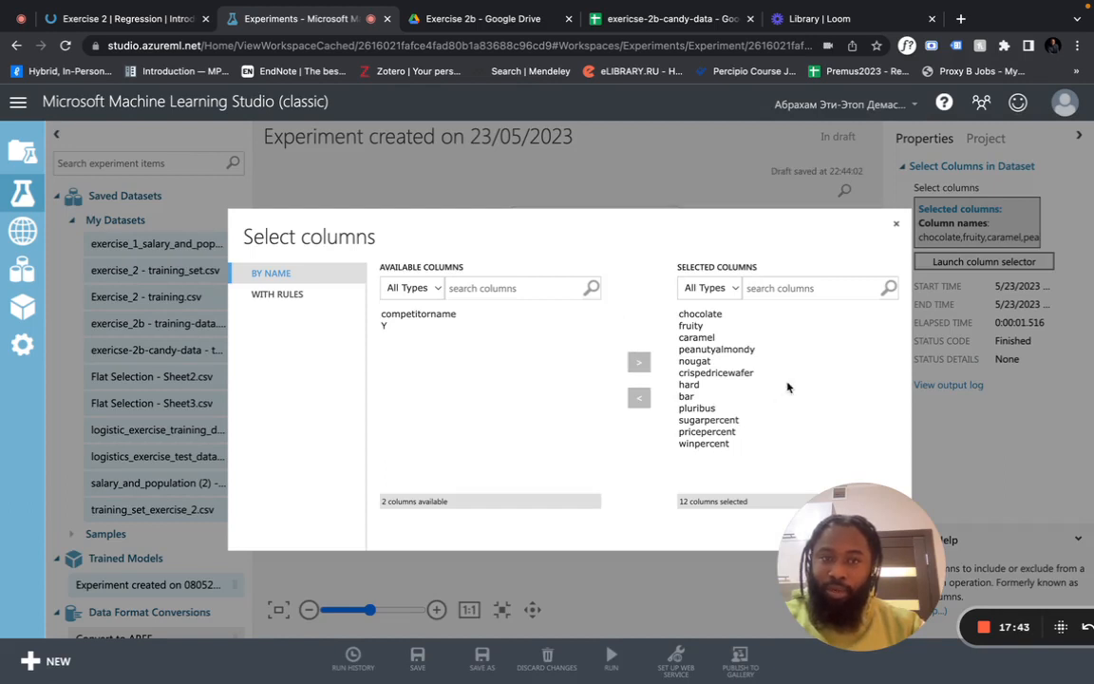
Close the column list, nudge Score Model up-right, and rerun the whole experiment
left_click(896, 229)
left_click(560, 517)
left_click_drag(564, 518, 587, 508)
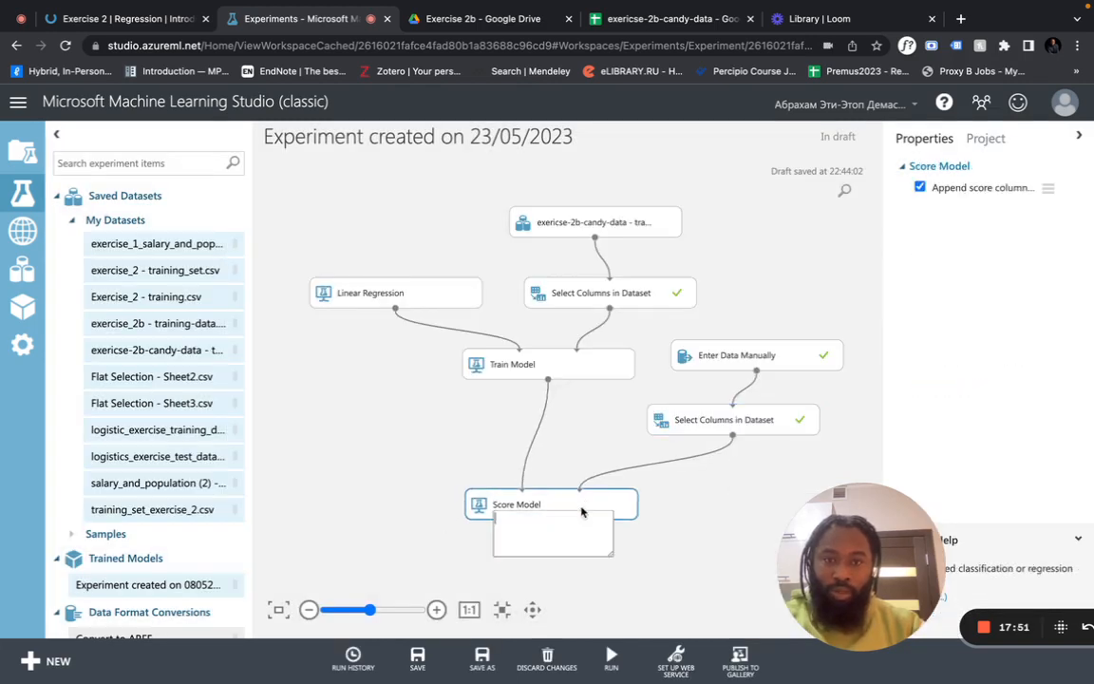
left_click(611, 655)
left_click(594, 601)
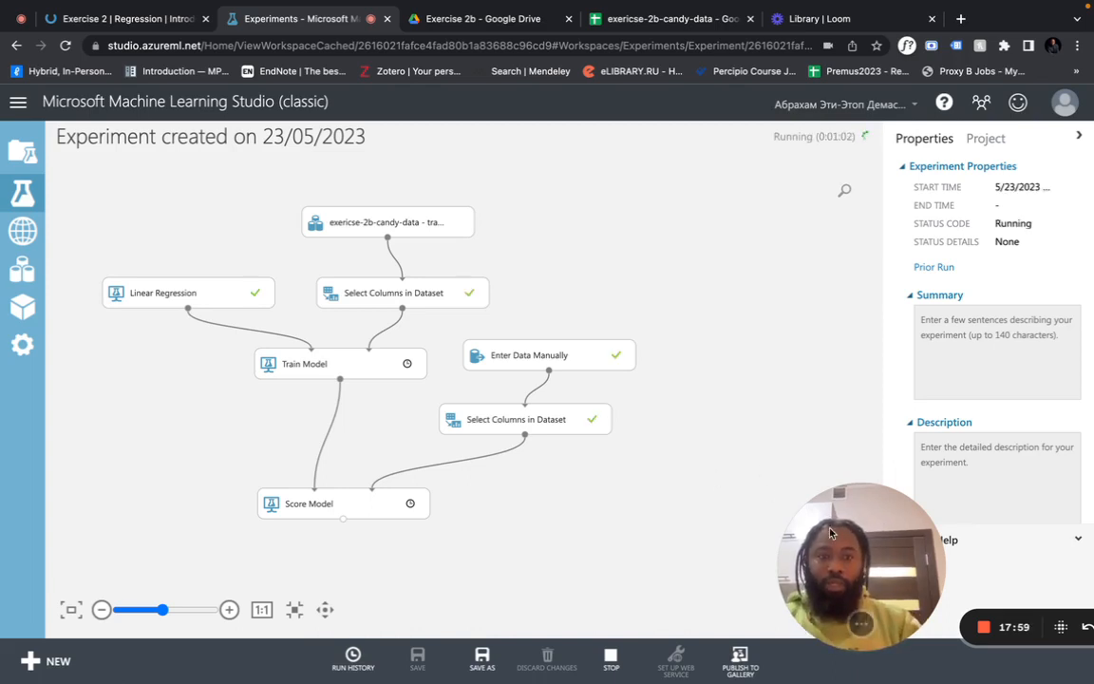
Visualize Score Model's scored dataset, showing Scored Labels 0.465163 and 0.289506
left_click_drag(870, 539, 765, 213)
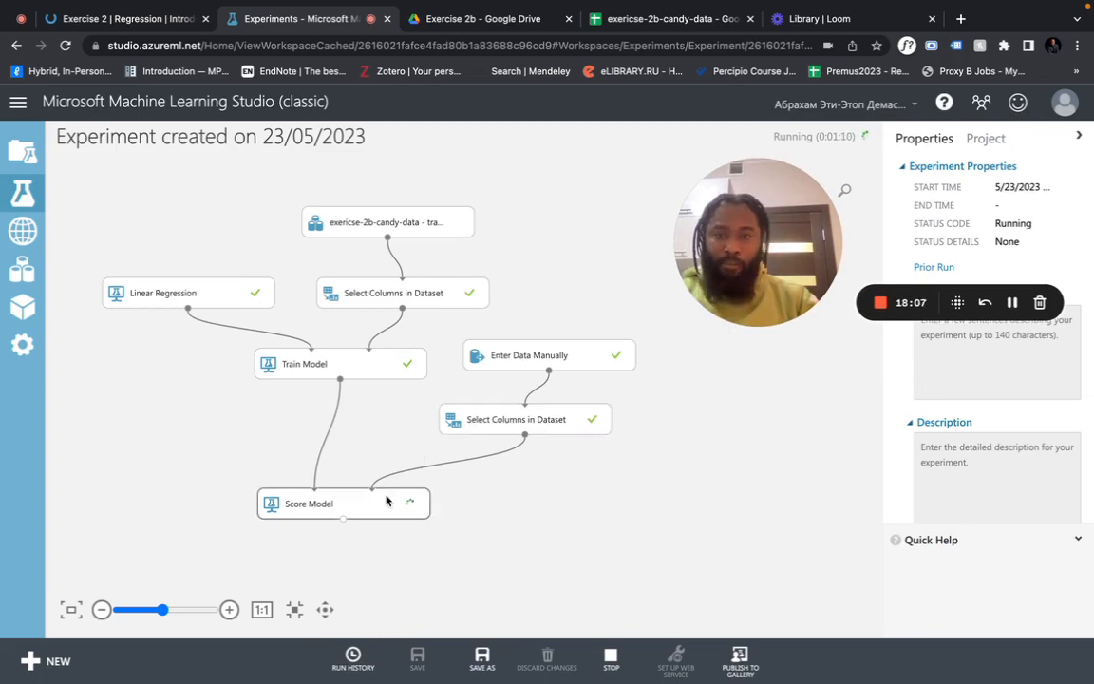
left_click(519, 496)
right_click(532, 500)
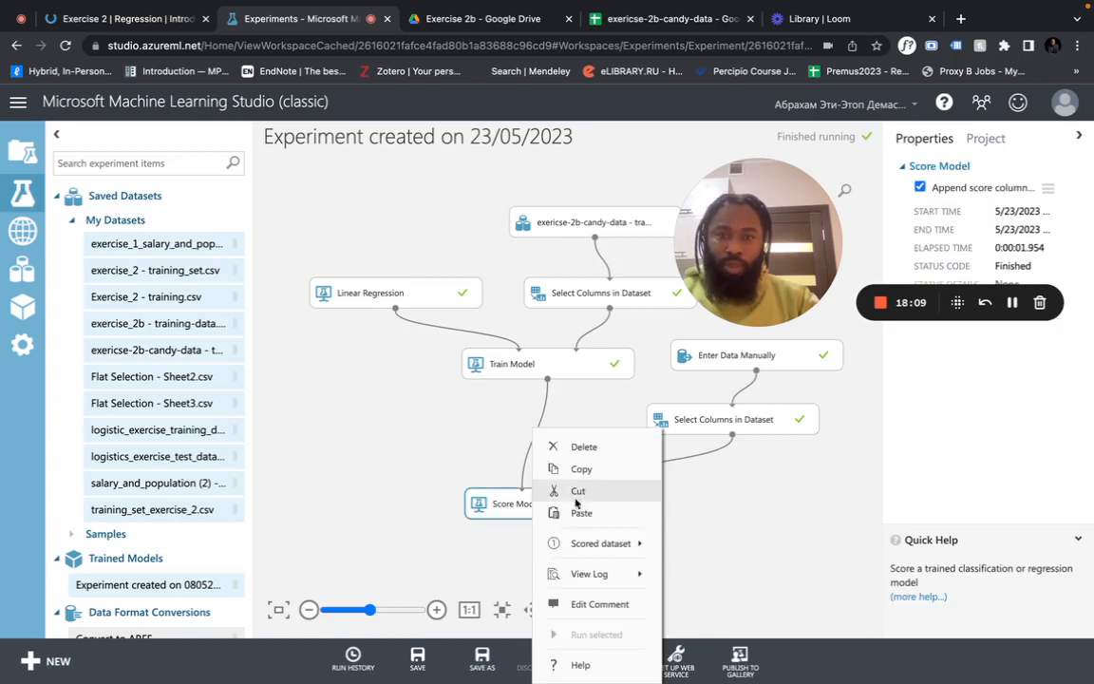
mouse_move(608, 545)
left_click(719, 632)
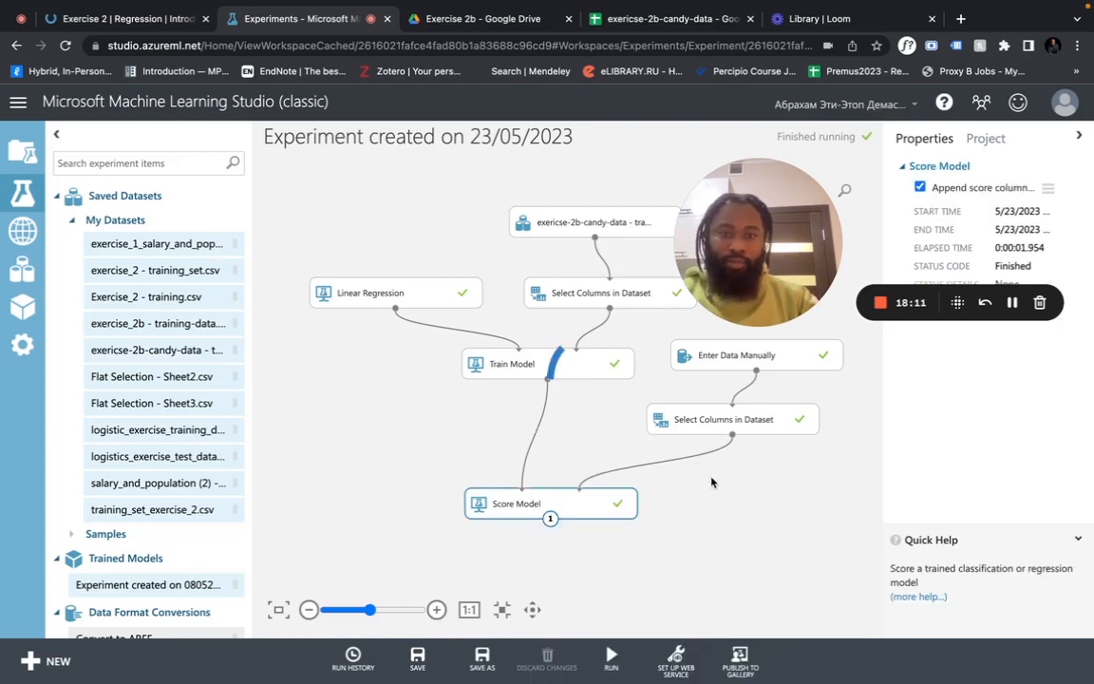
scroll(598, 350, "right", 6)
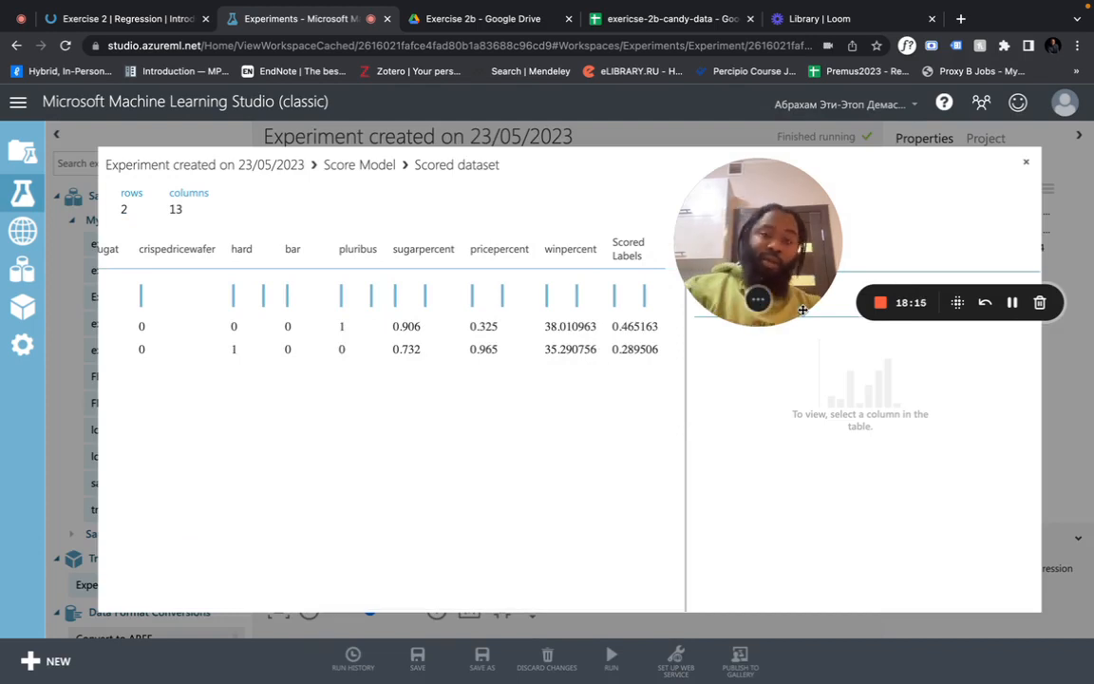
Close the scored results and open the 'Exercise 2b on 23/05/2023' experiment from the Exercise 2b project
left_click(1028, 162)
left_click(21, 152)
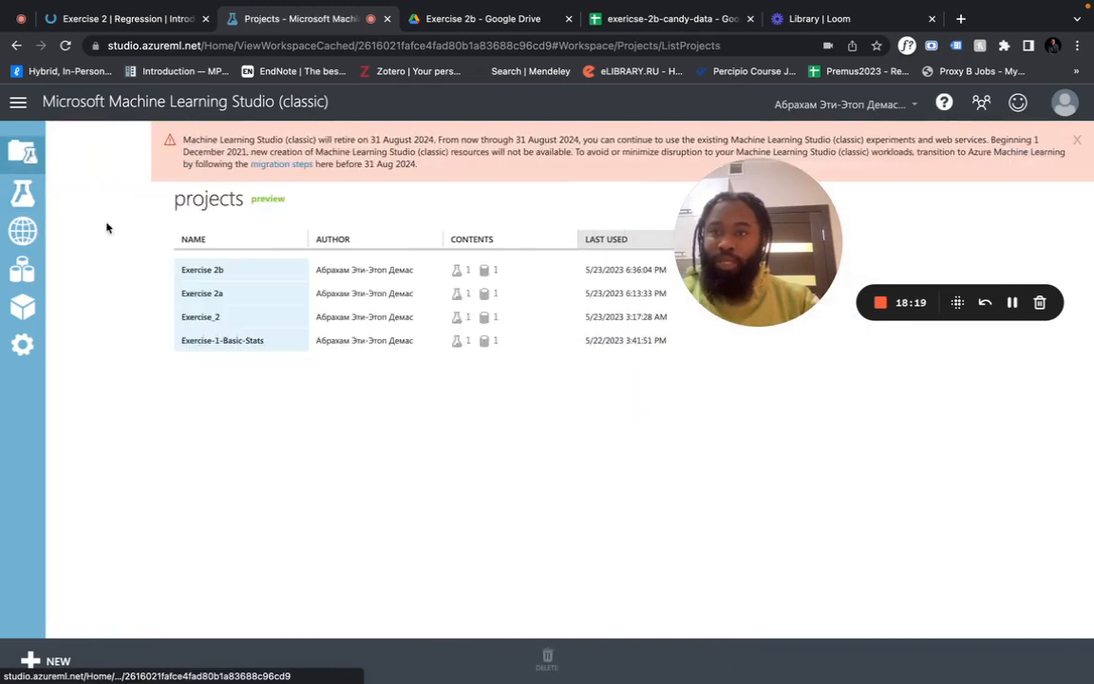
left_click(409, 279)
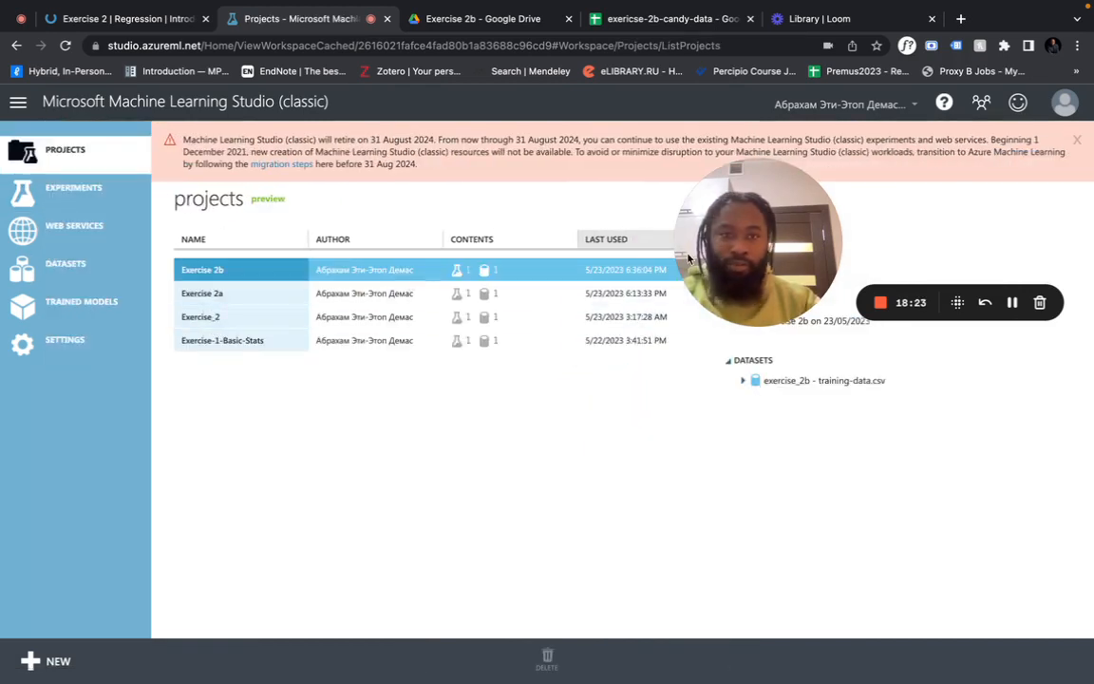
left_click_drag(738, 263, 794, 558)
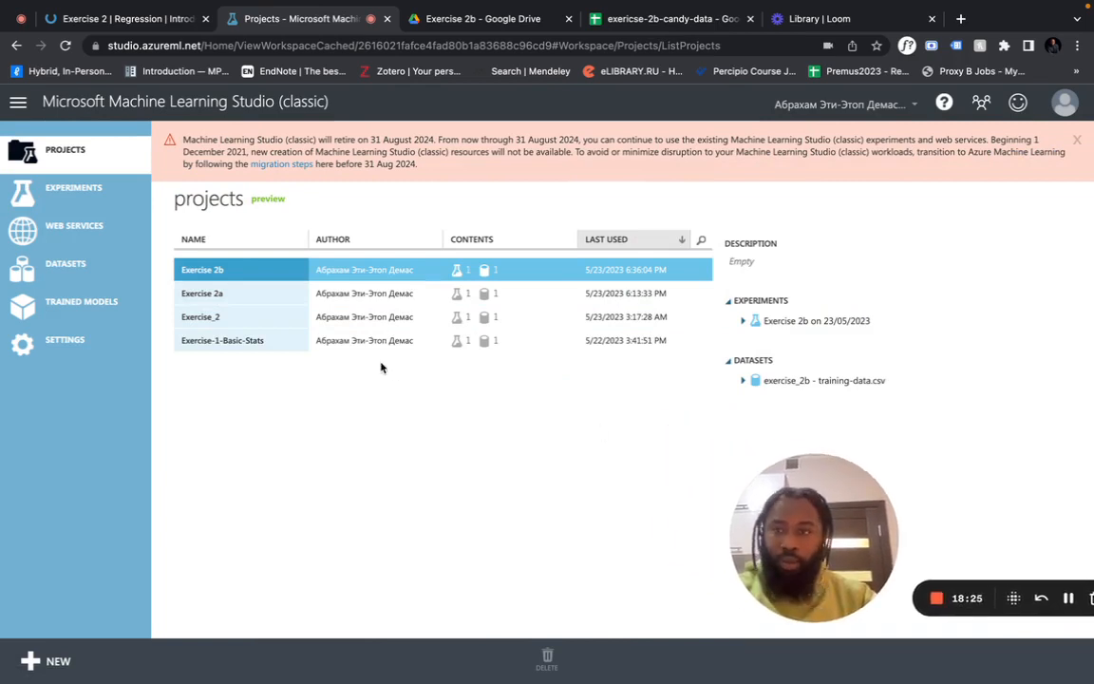
left_click(95, 171)
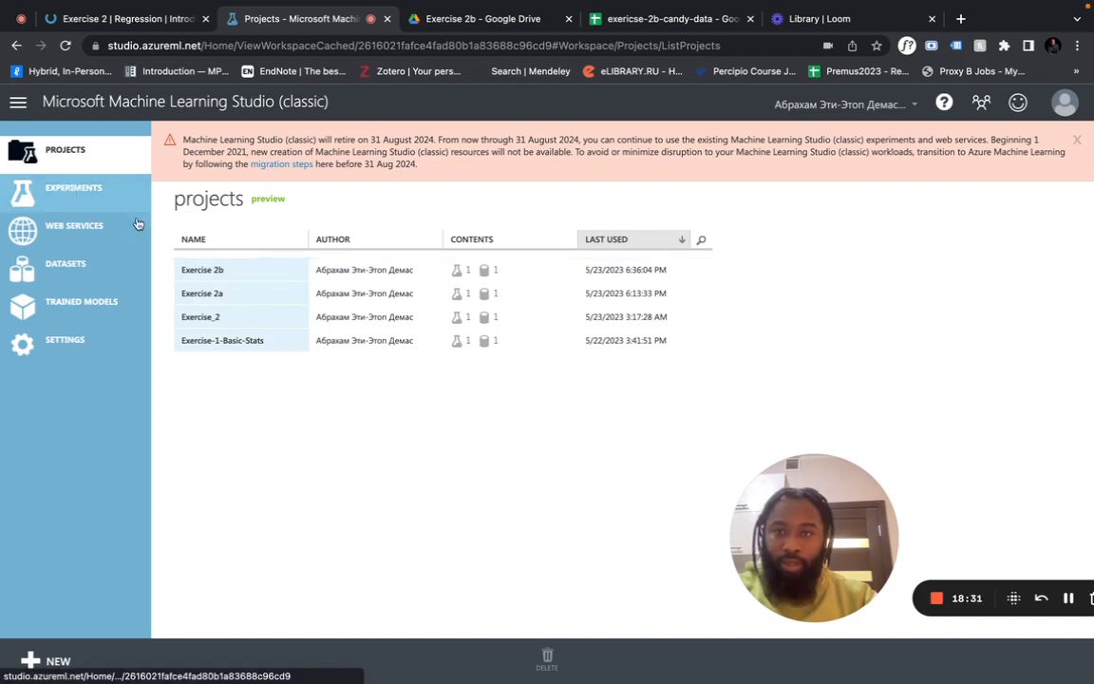
left_click(227, 270)
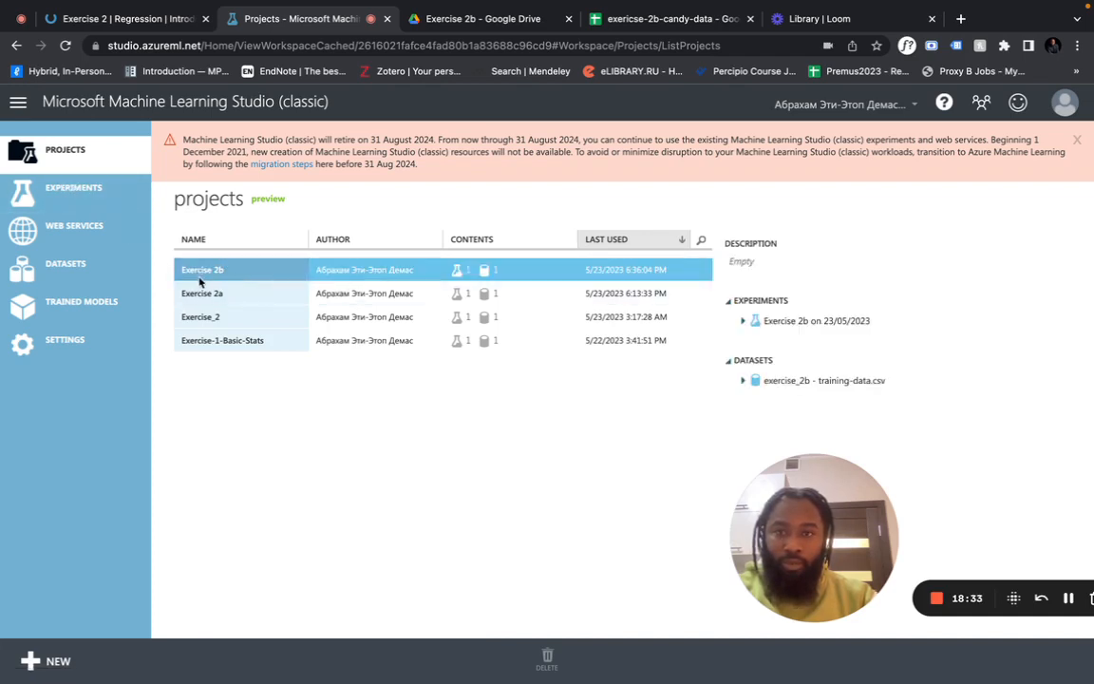
left_click(202, 272)
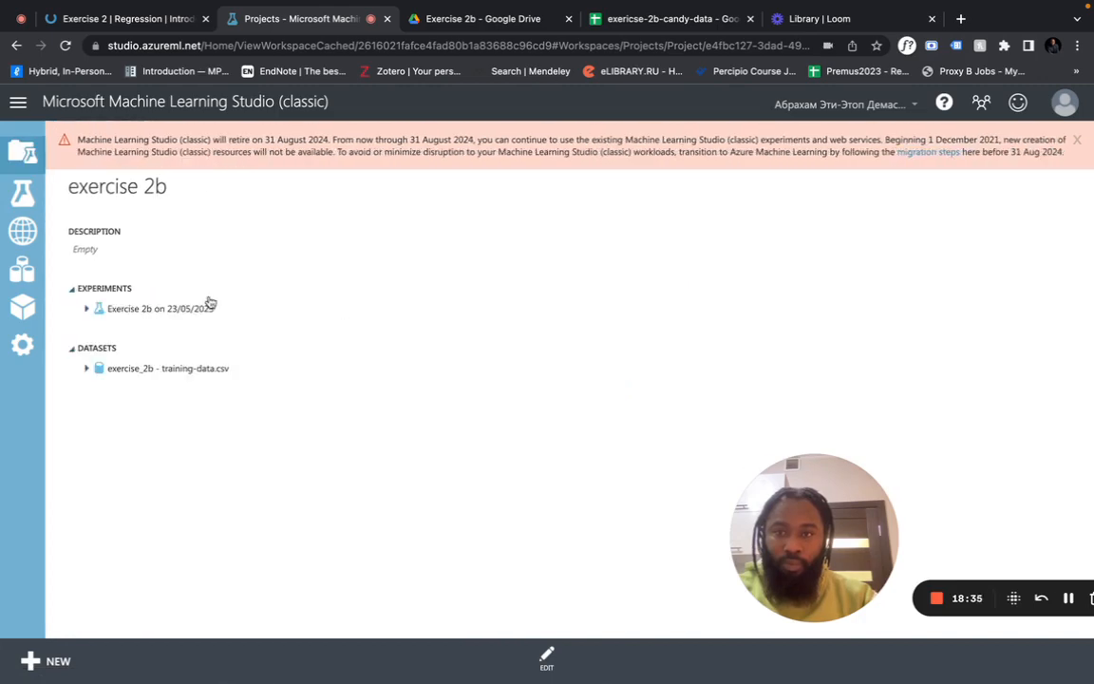
left_click(196, 311)
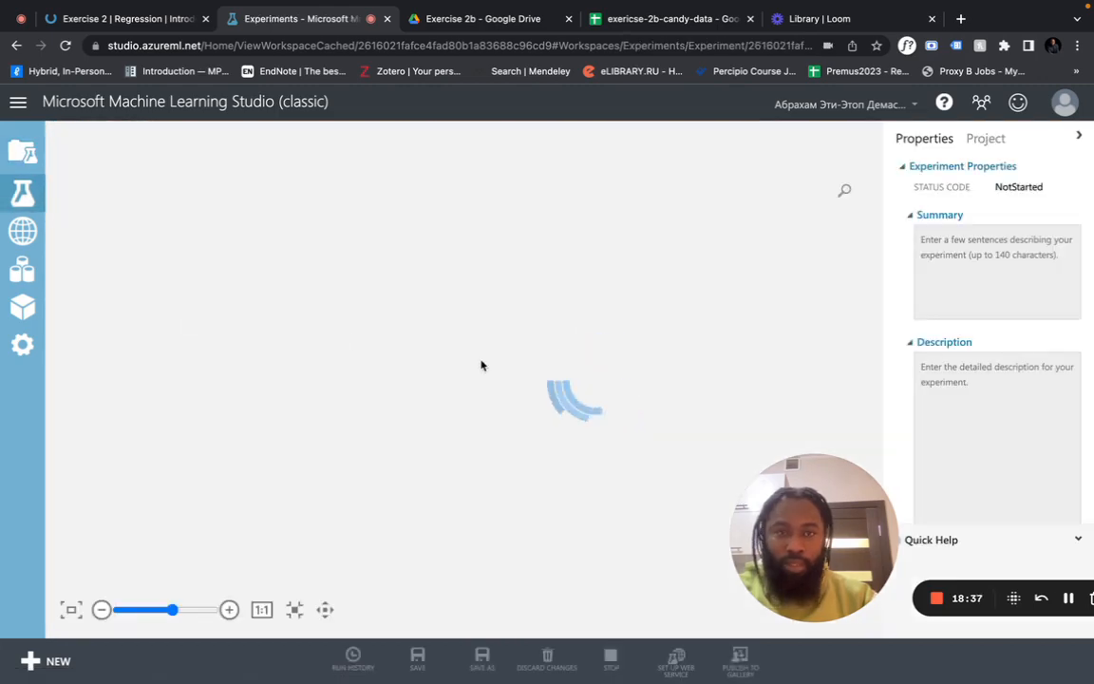
Review the training columns kept by the upper Select Columns module
scroll(558, 261, "up", 2)
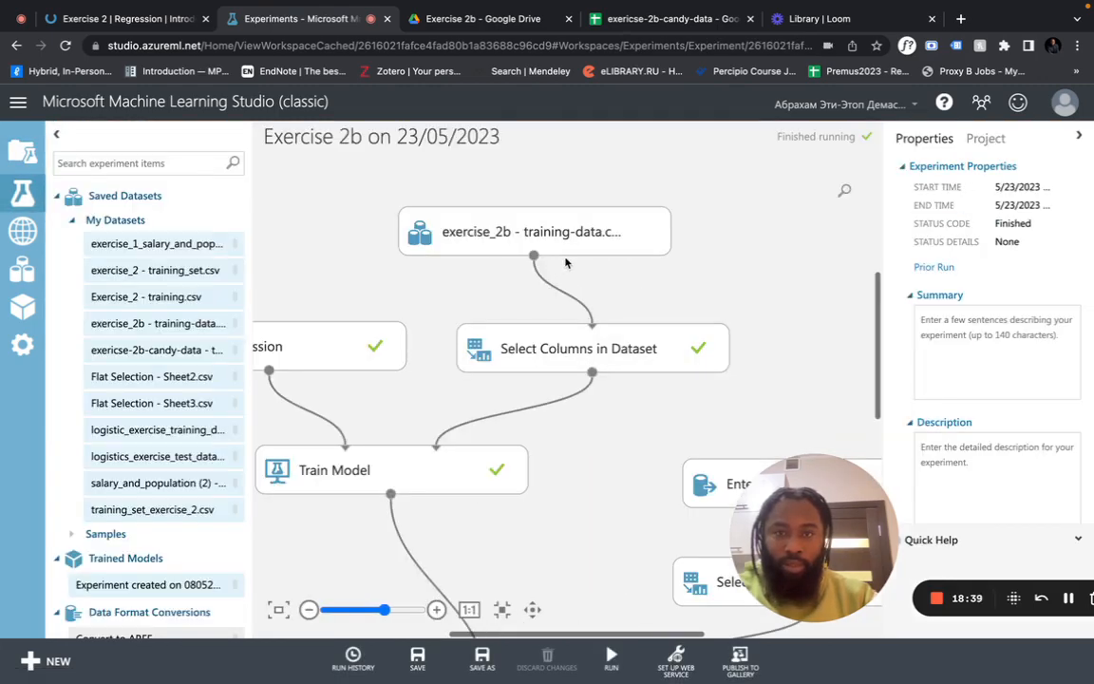
right_click(565, 262)
left_click(539, 285)
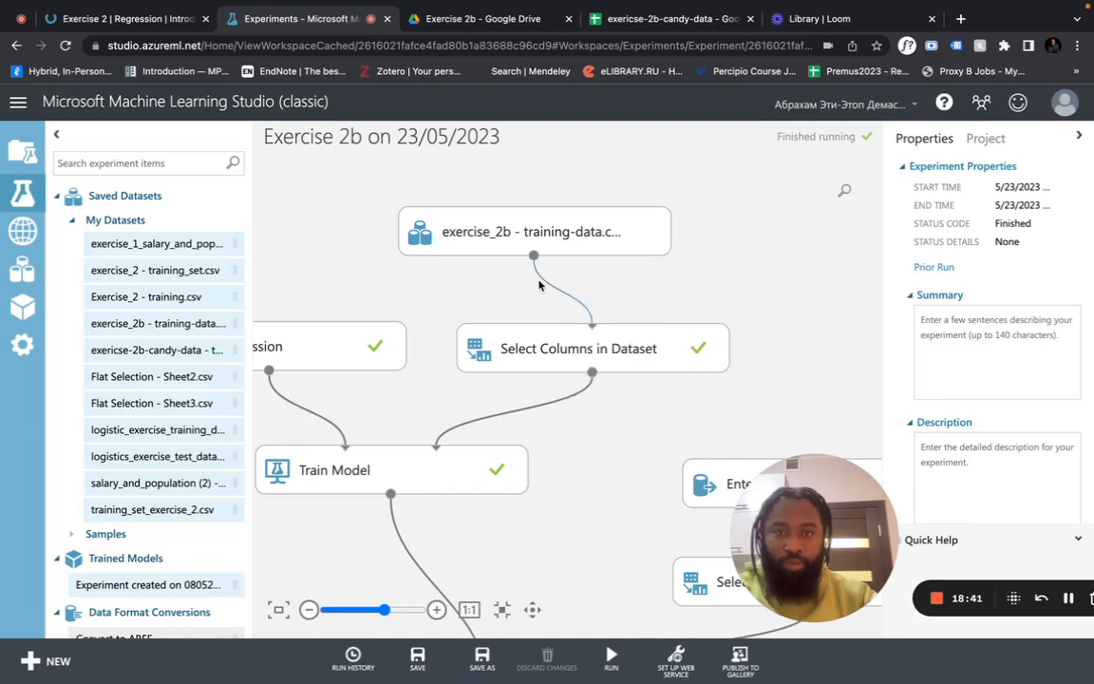
scroll(539, 283, "down", 3)
left_click(541, 258)
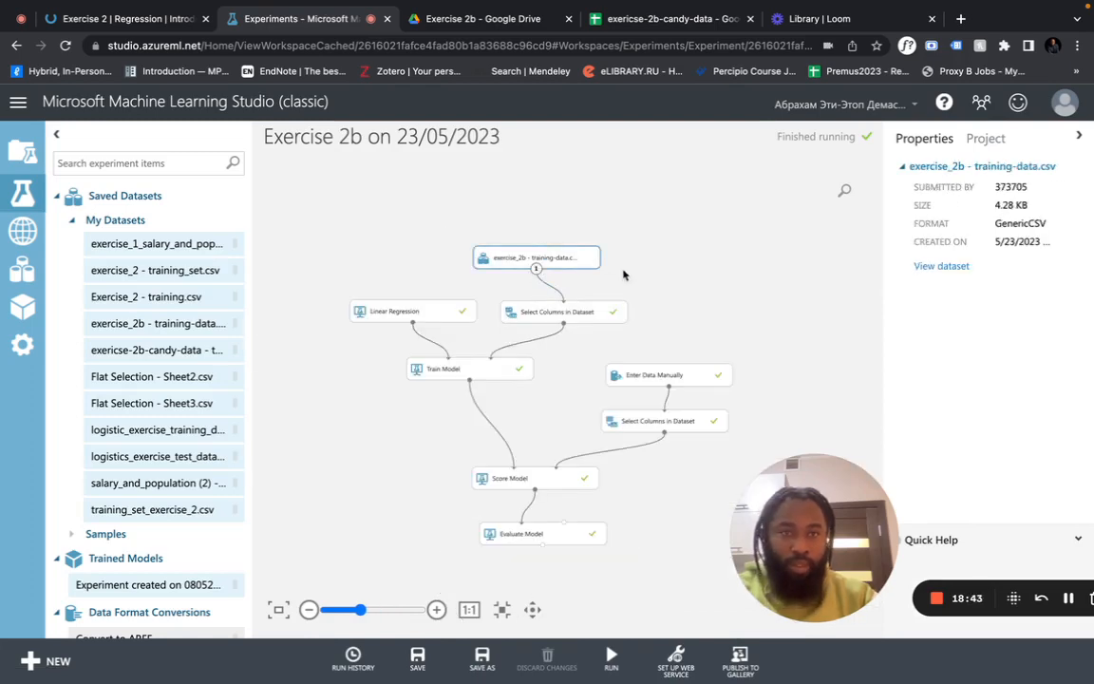
left_click(575, 315)
left_click(951, 262)
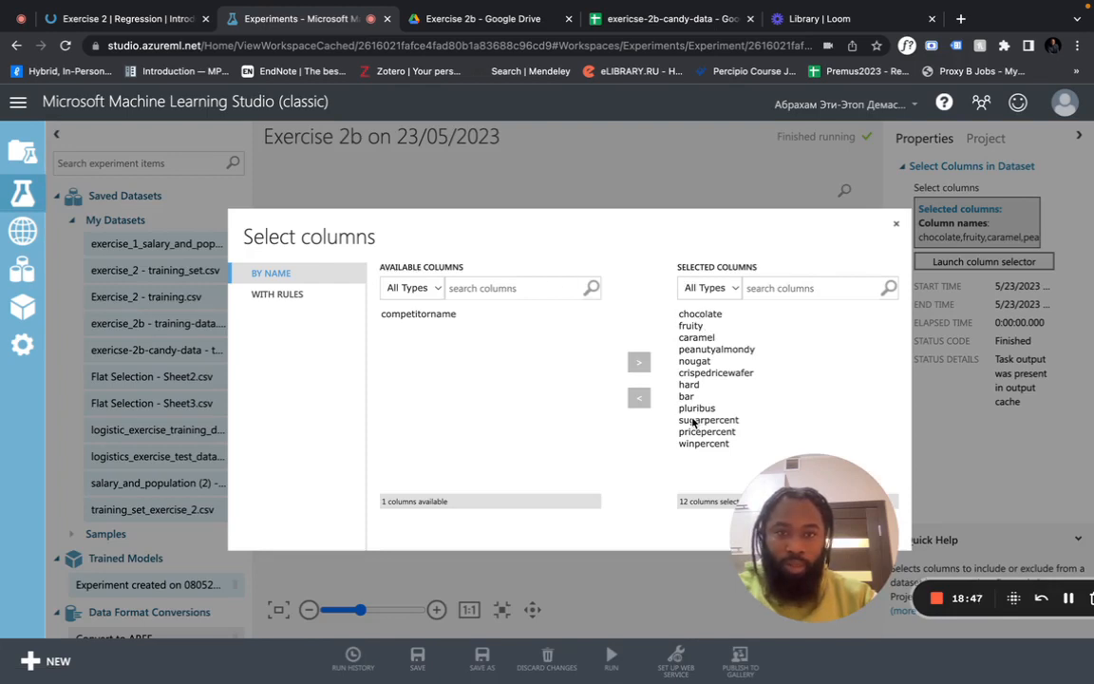
left_click(897, 226)
Set Linear Regression's random number seed to 20
left_click(435, 311)
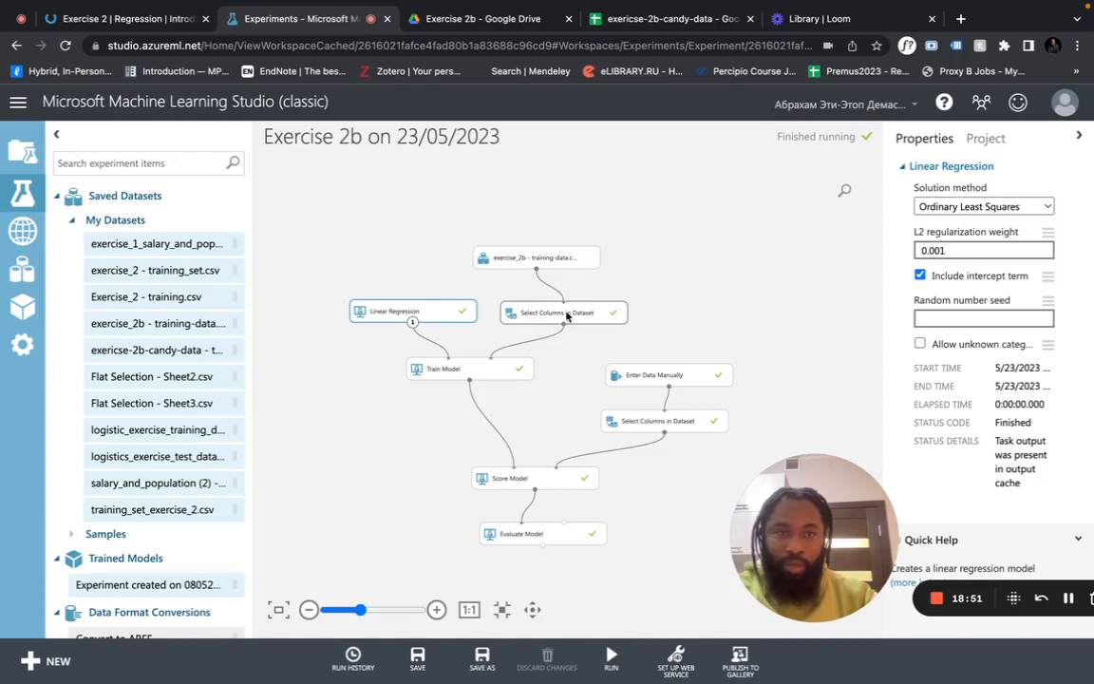
left_click(981, 313)
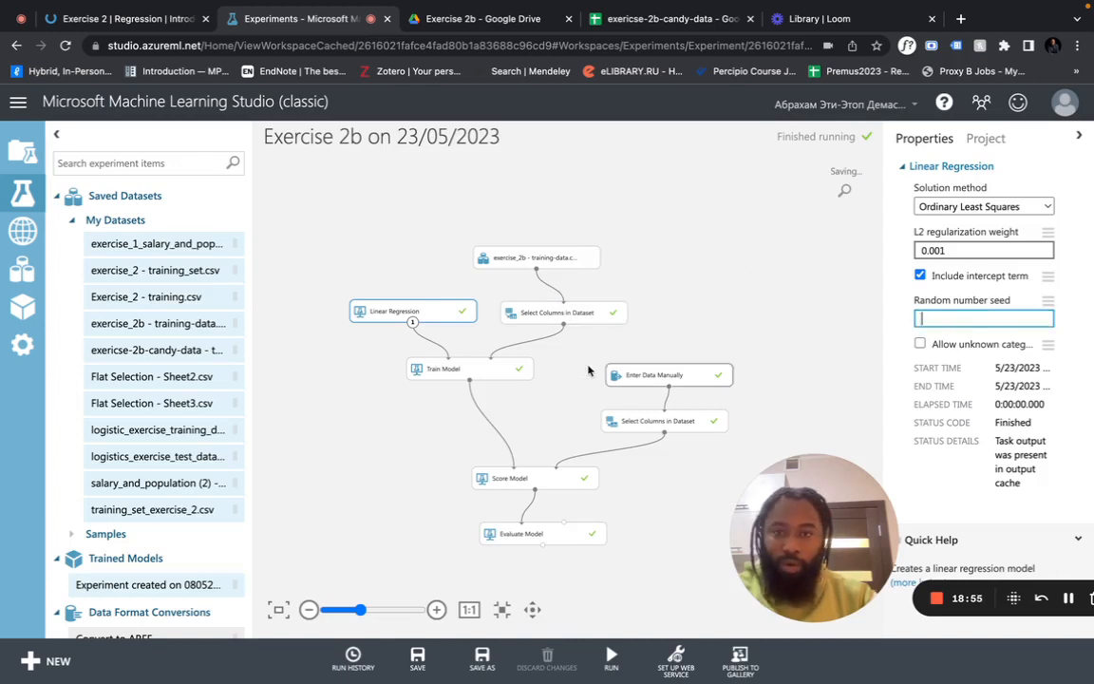
type("2019")
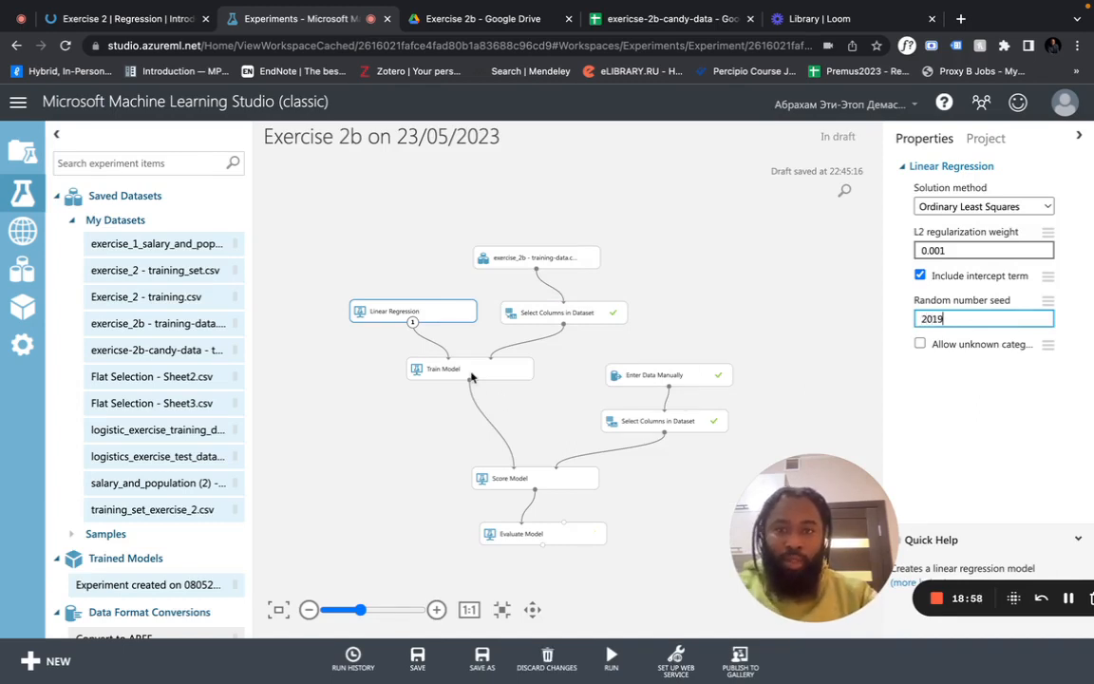
Check Train Model's label column and view the manually entered candy rows
left_click(474, 371)
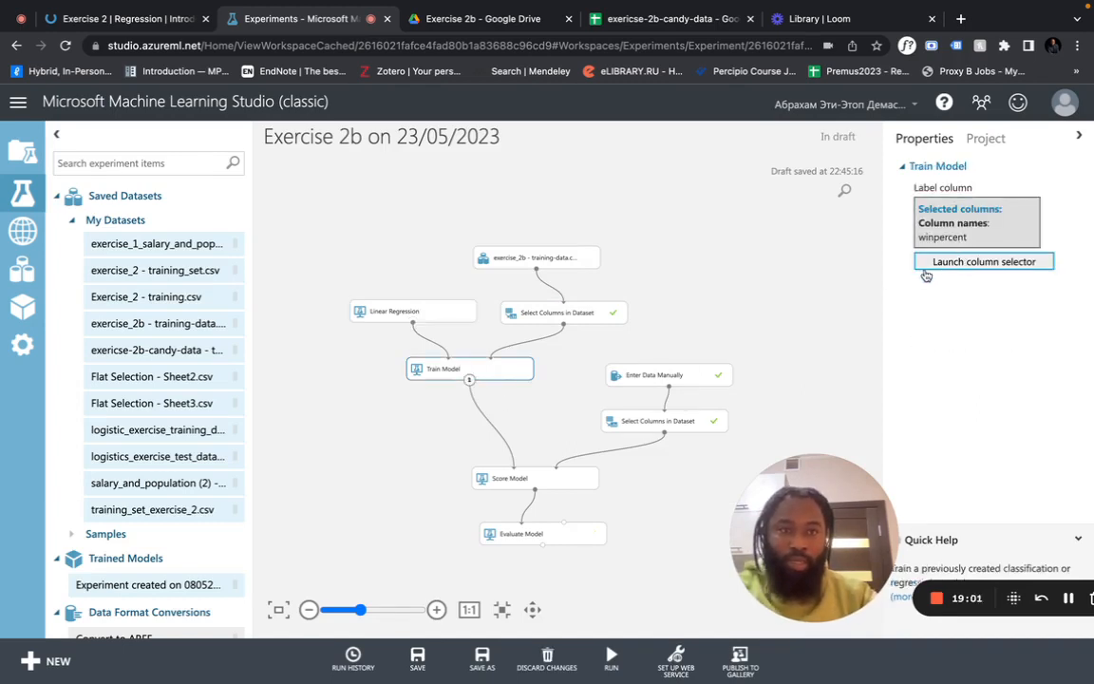
left_click(654, 375)
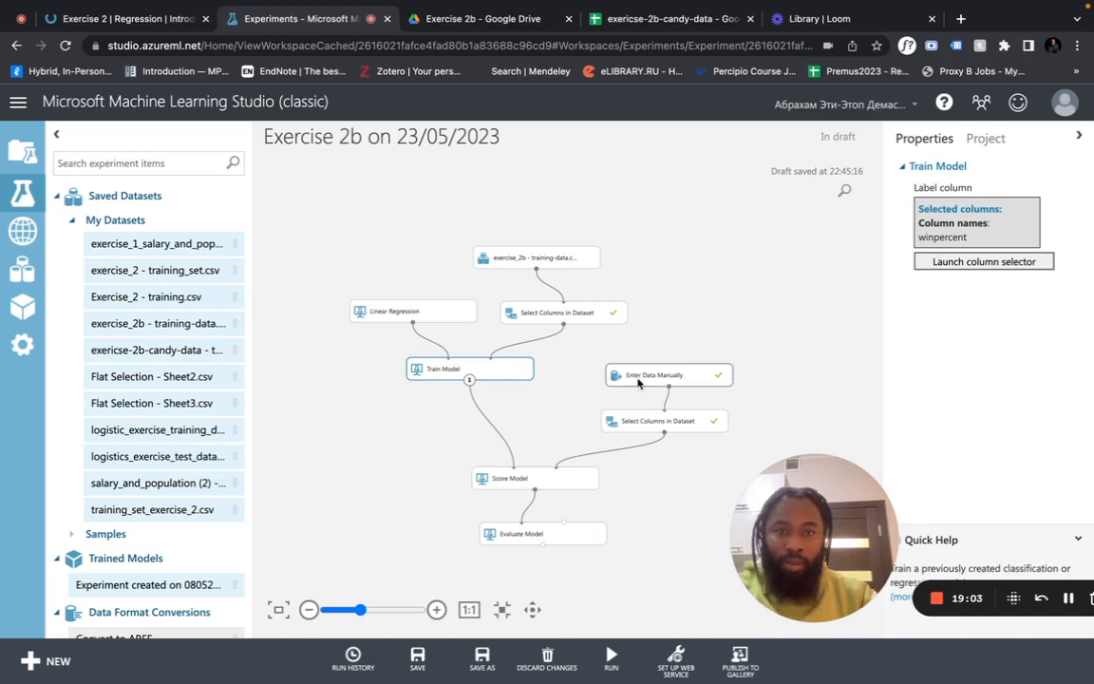
scroll(997, 288, "right", 5)
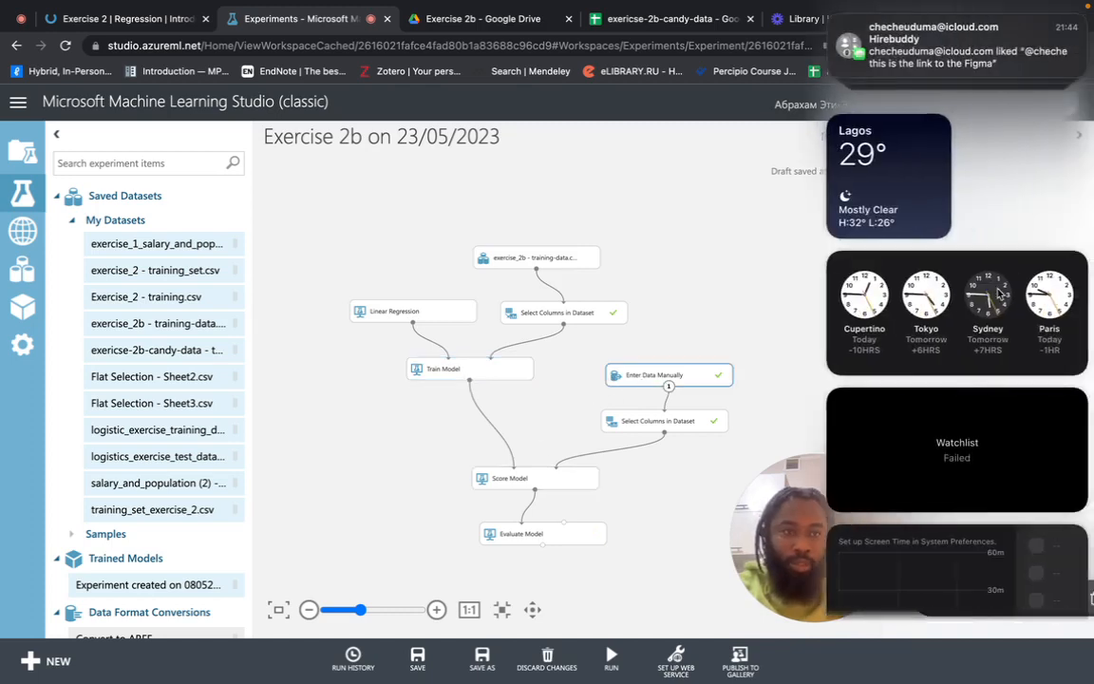
left_click(785, 283)
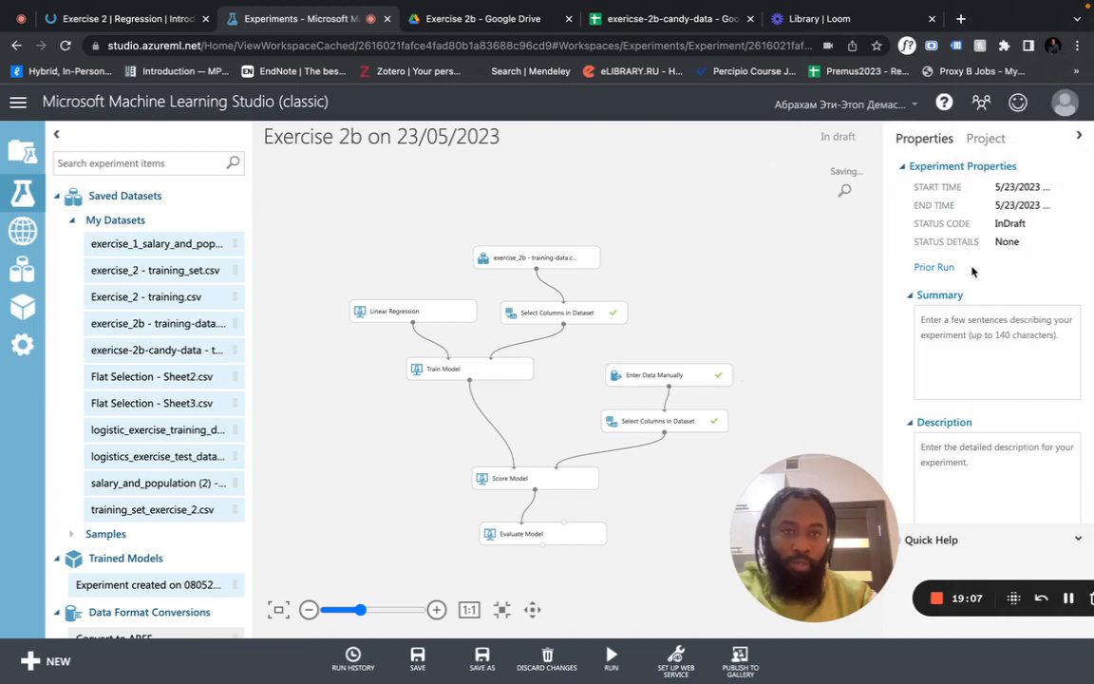
right_click(669, 387)
left_click(662, 377)
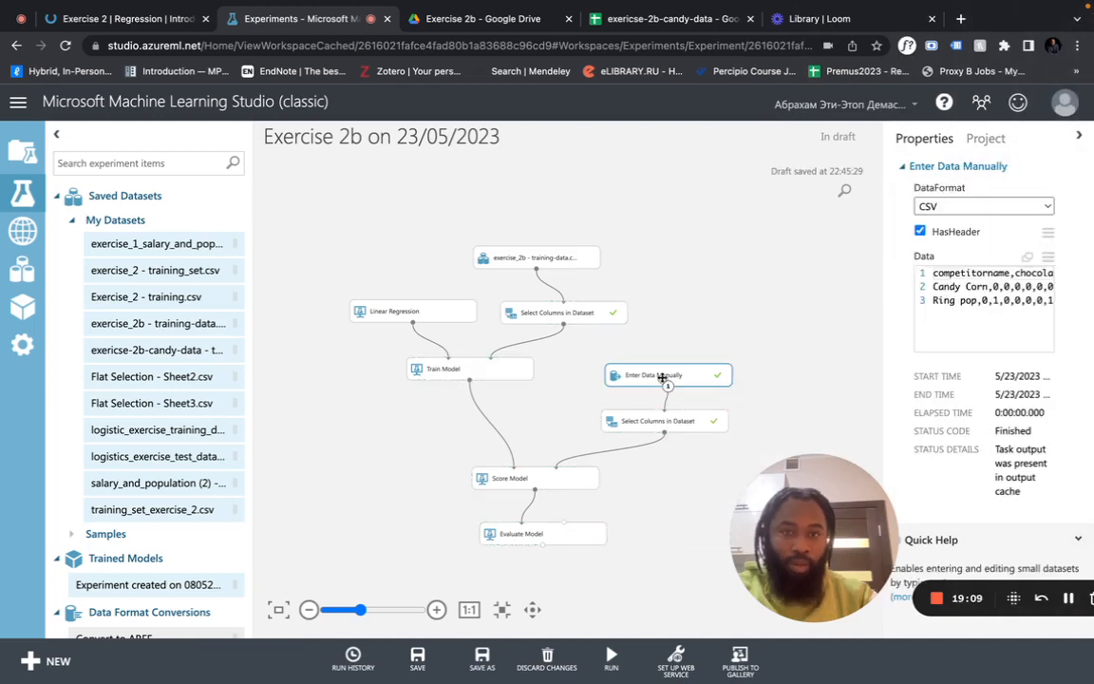
scroll(984, 320, "right", 10)
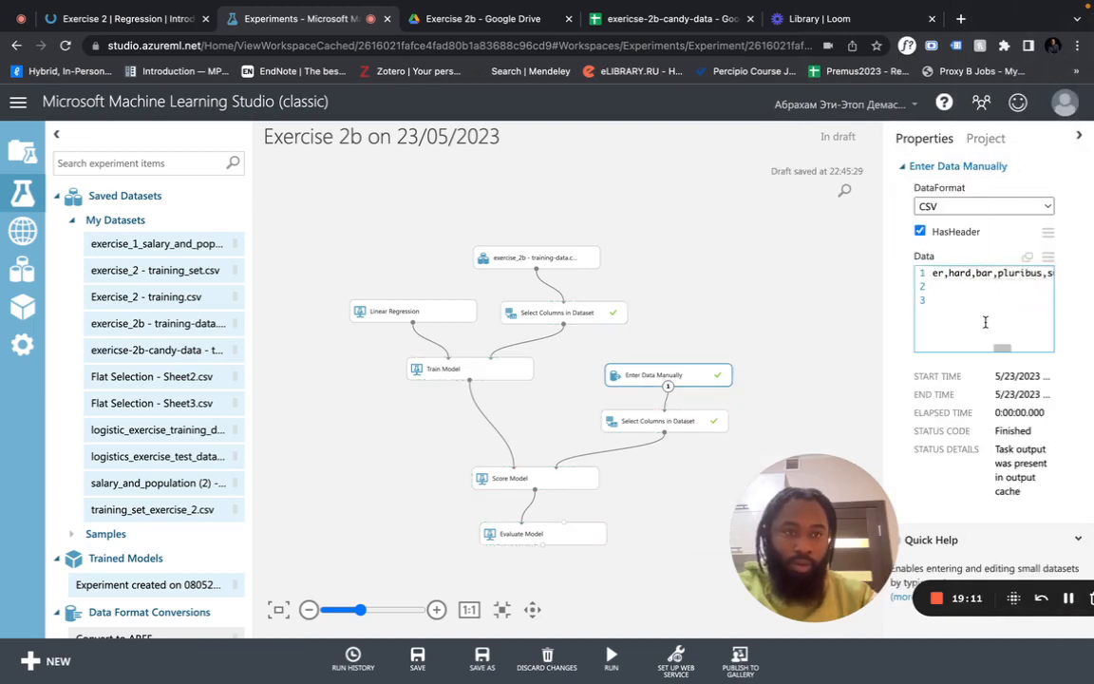
Review the scoring columns and Score Model settings, then run the experiment
left_click(672, 424)
left_click(959, 262)
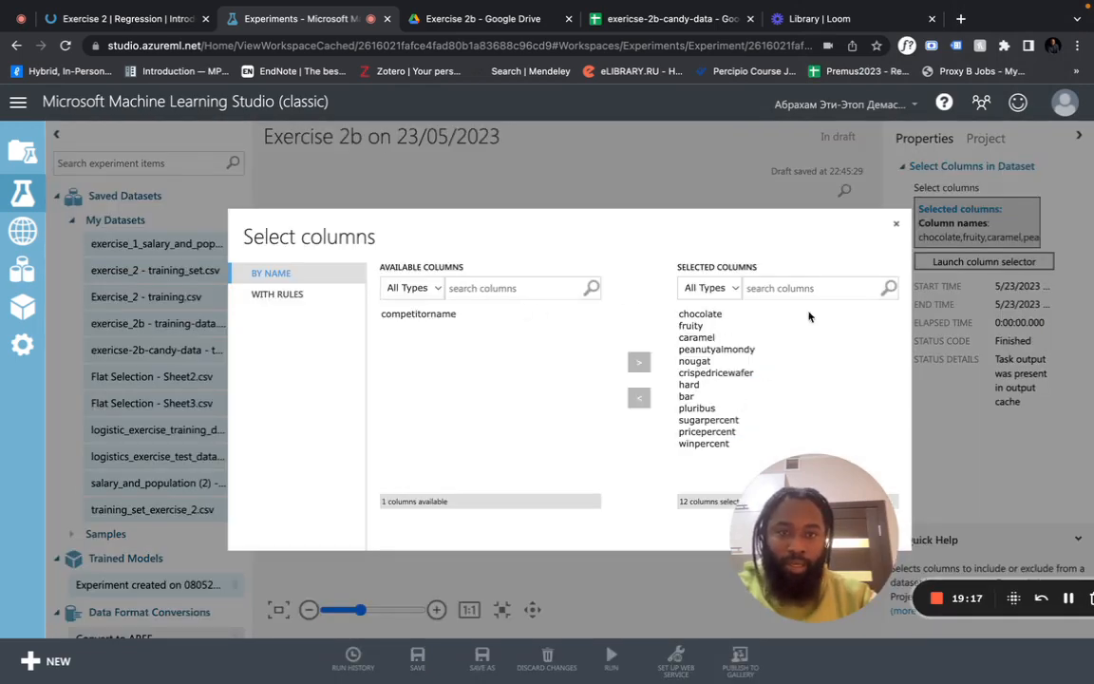
left_click(894, 227)
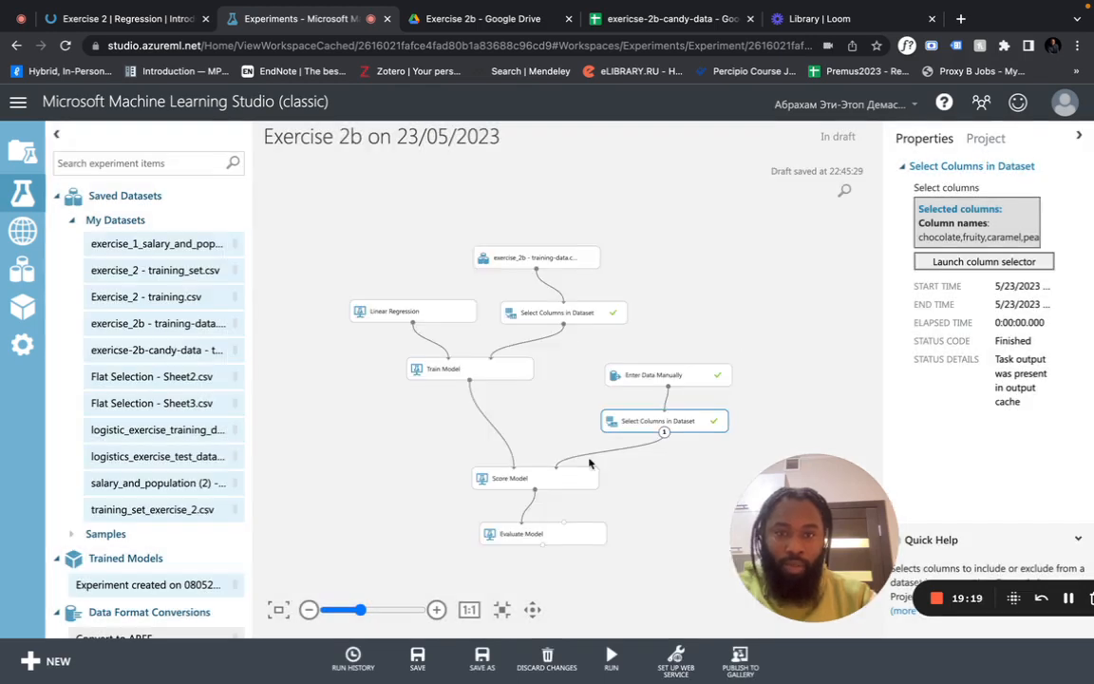
left_click(556, 476)
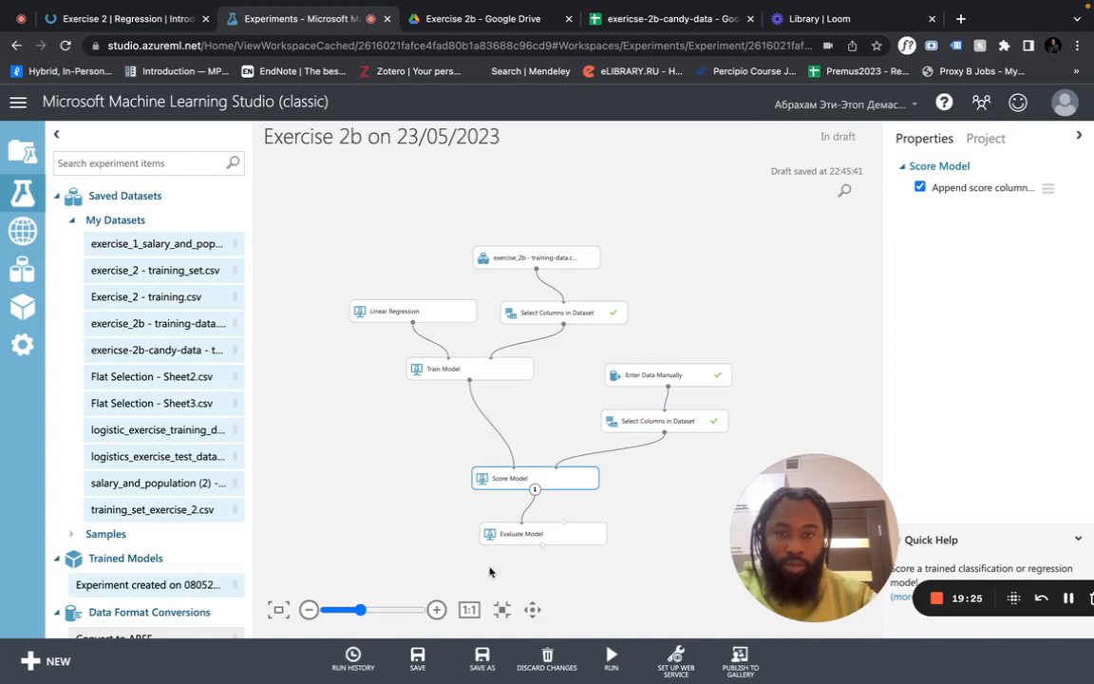
left_click(611, 655)
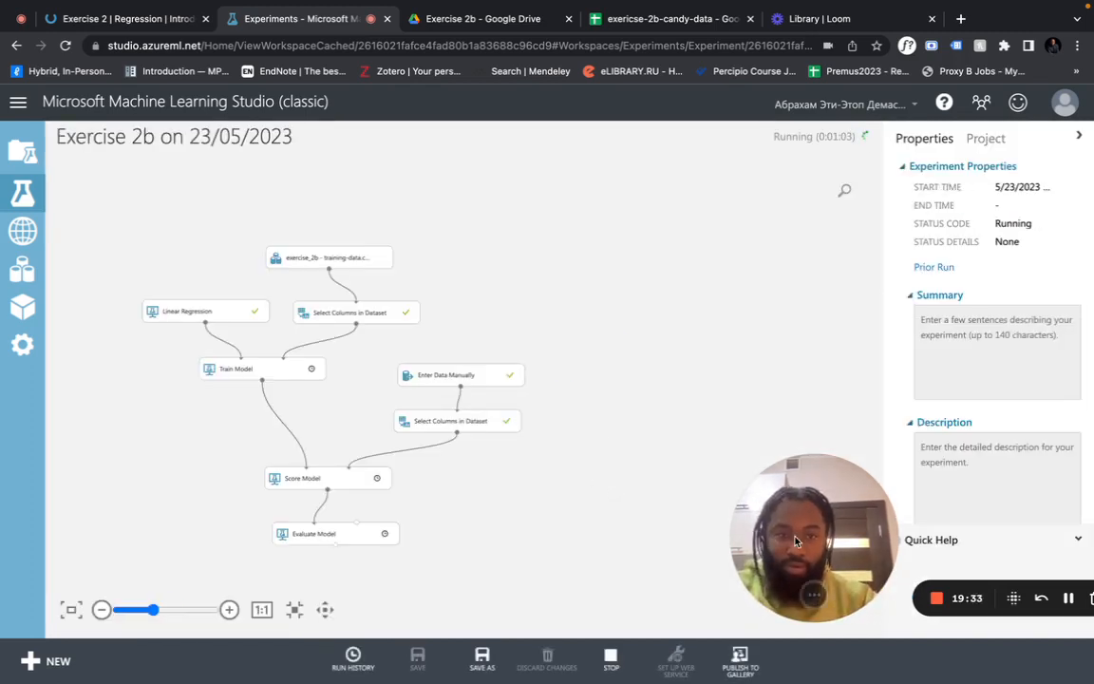
Wait for Train Model and Score Model to finish, then bring up Score Model's output actions
left_click_drag(796, 542, 782, 275)
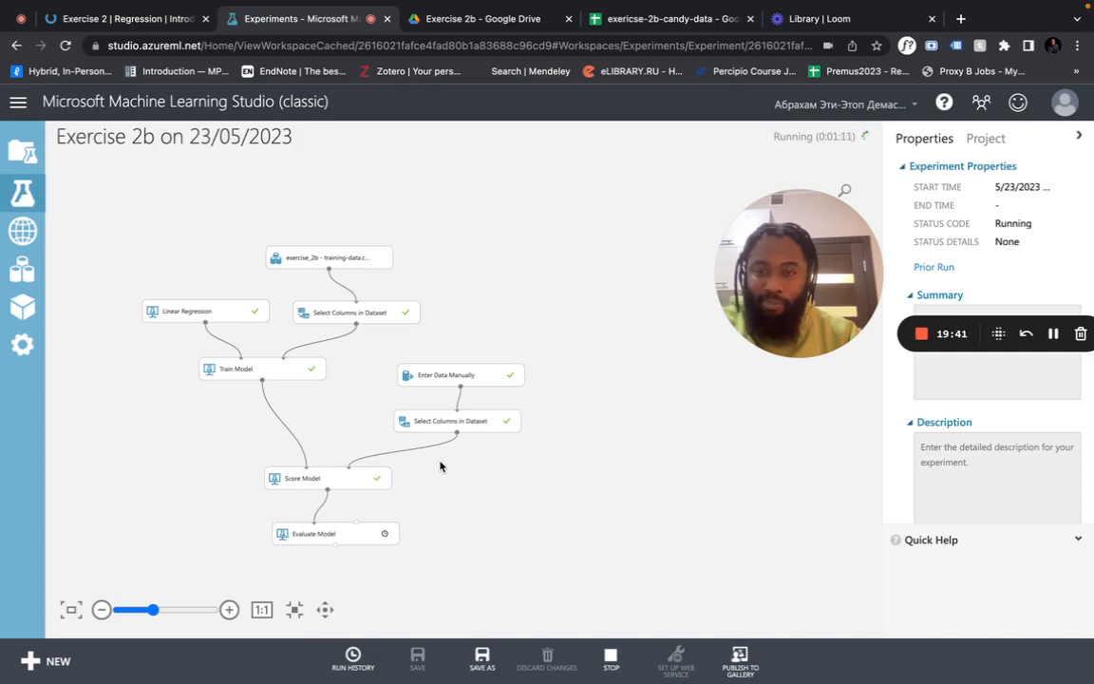
left_click(362, 476)
right_click(362, 475)
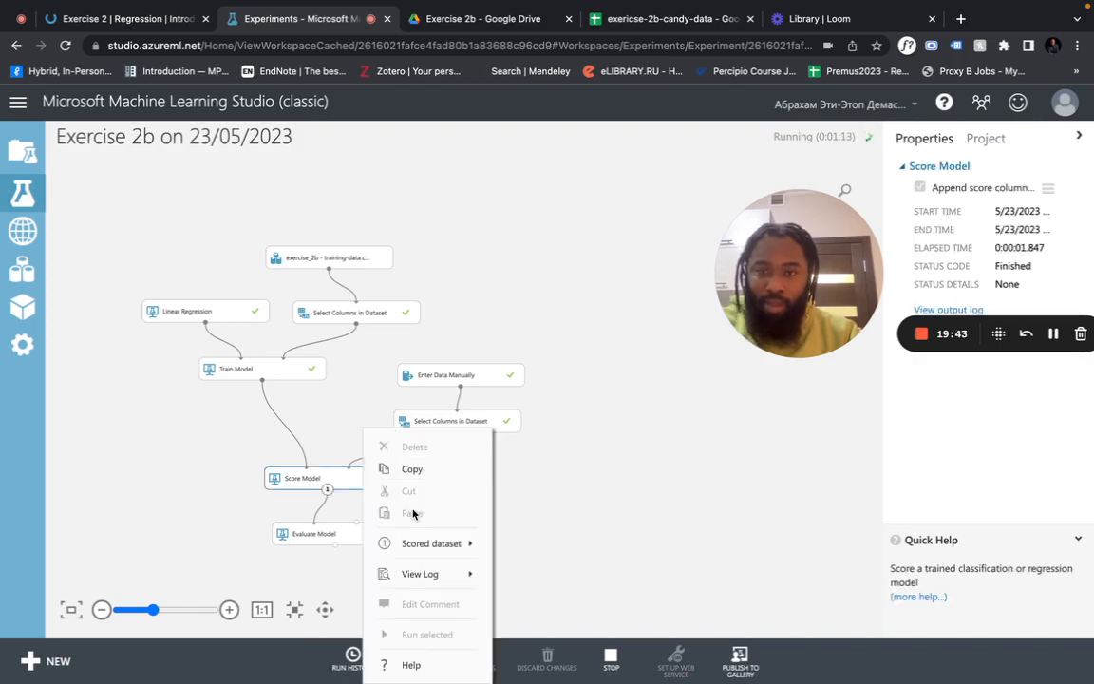
View the re-run Score Model's scored dataset results, then close them
mouse_move(442, 564)
mouse_move(432, 543)
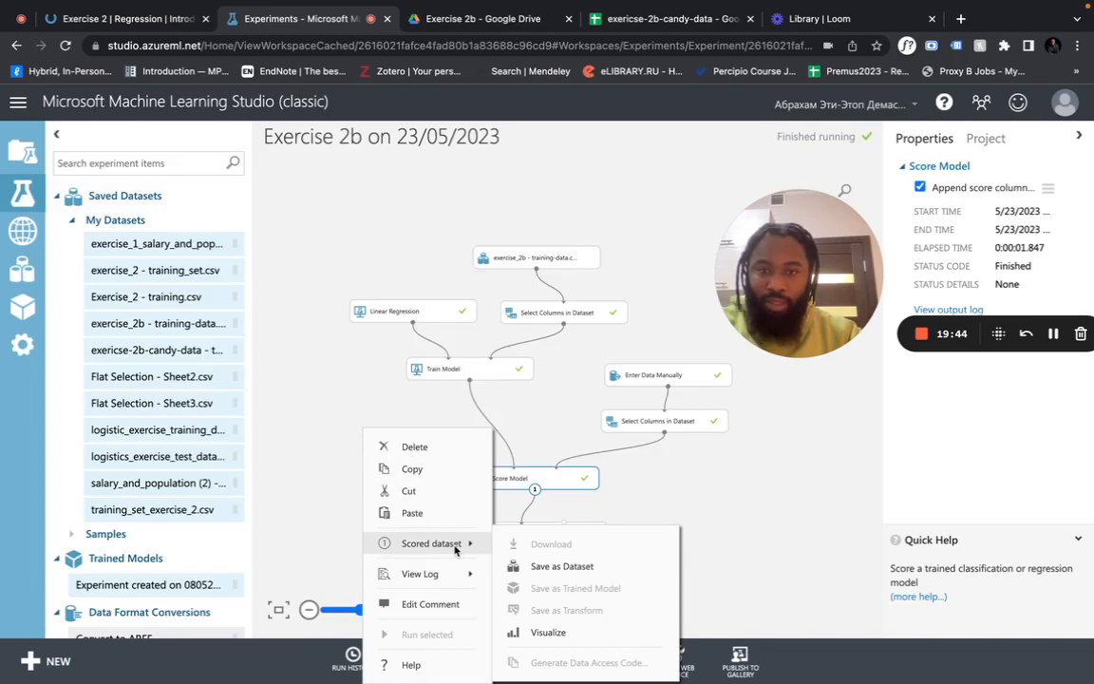
left_click(549, 629)
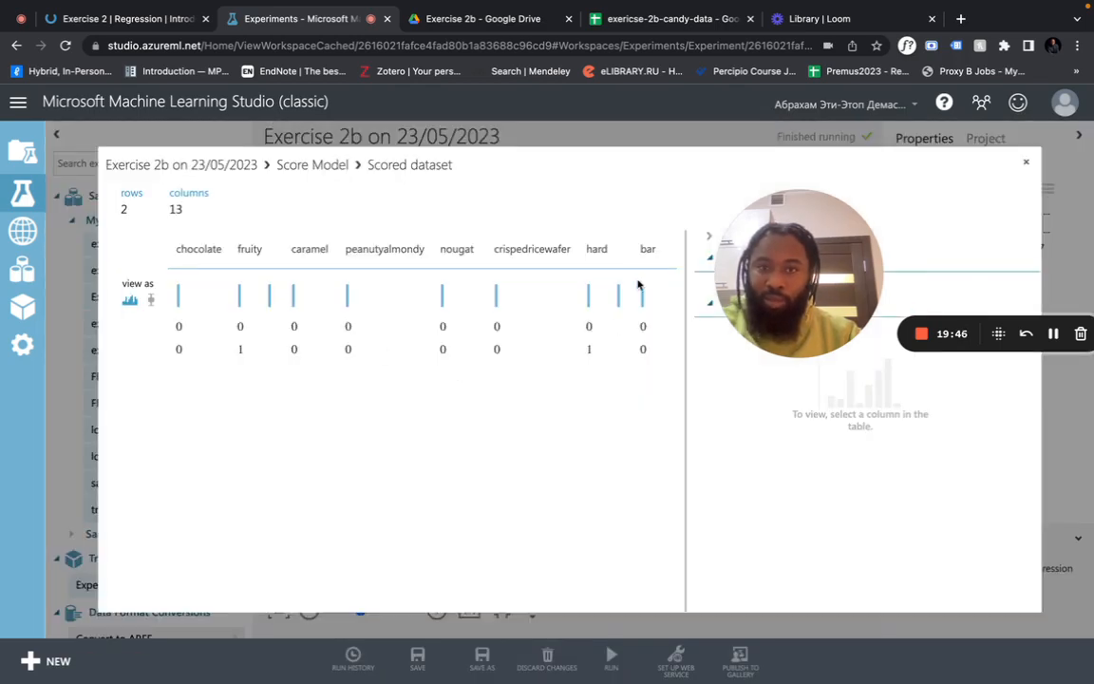
scroll(615, 318, "right", 5)
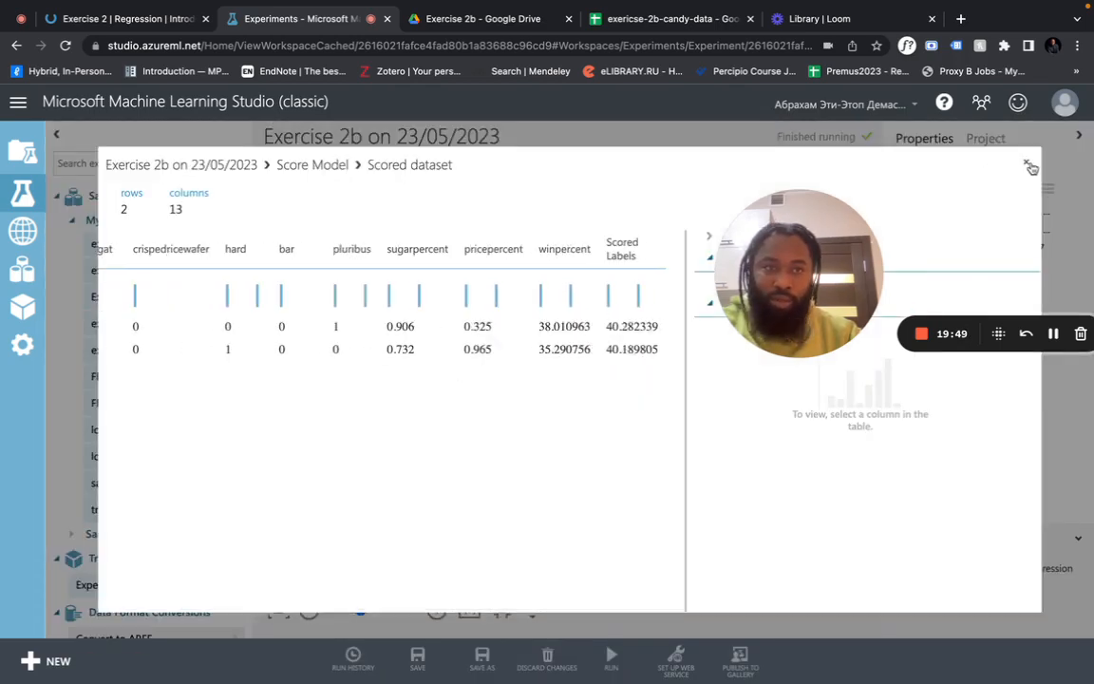
left_click(1027, 165)
Inspect Train Model's feature weights (chocolate 25.3595, bias 36.5738), then close the view
left_click(482, 368)
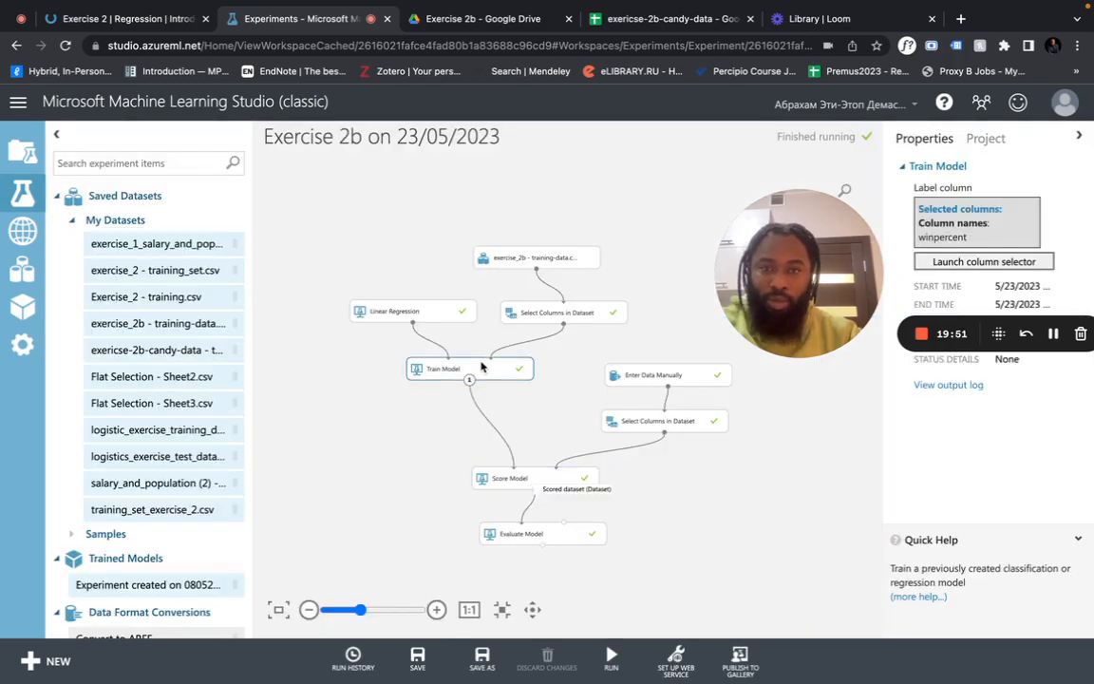
right_click(481, 368)
mouse_move(581, 480)
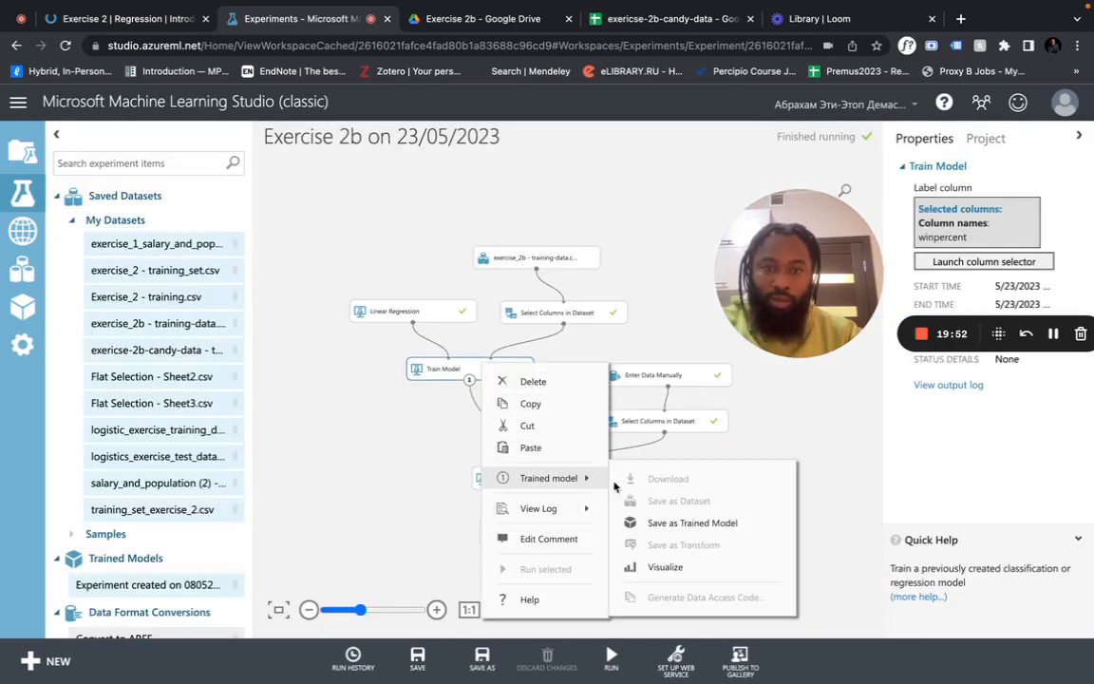
left_click(666, 567)
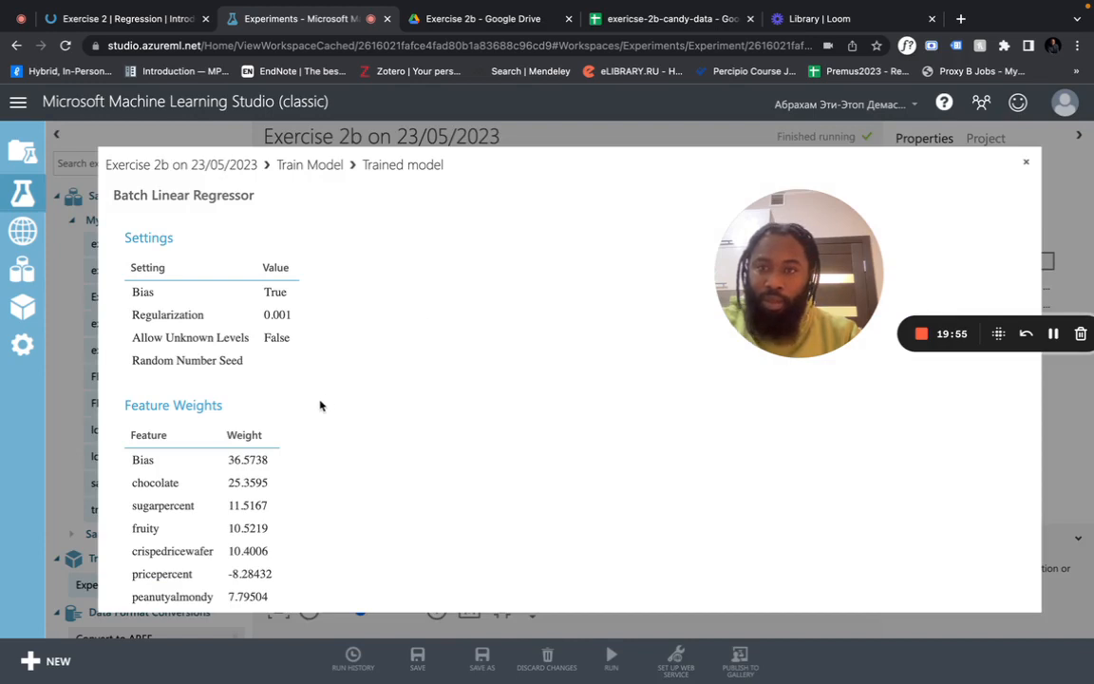
scroll(320, 405, "down", 3)
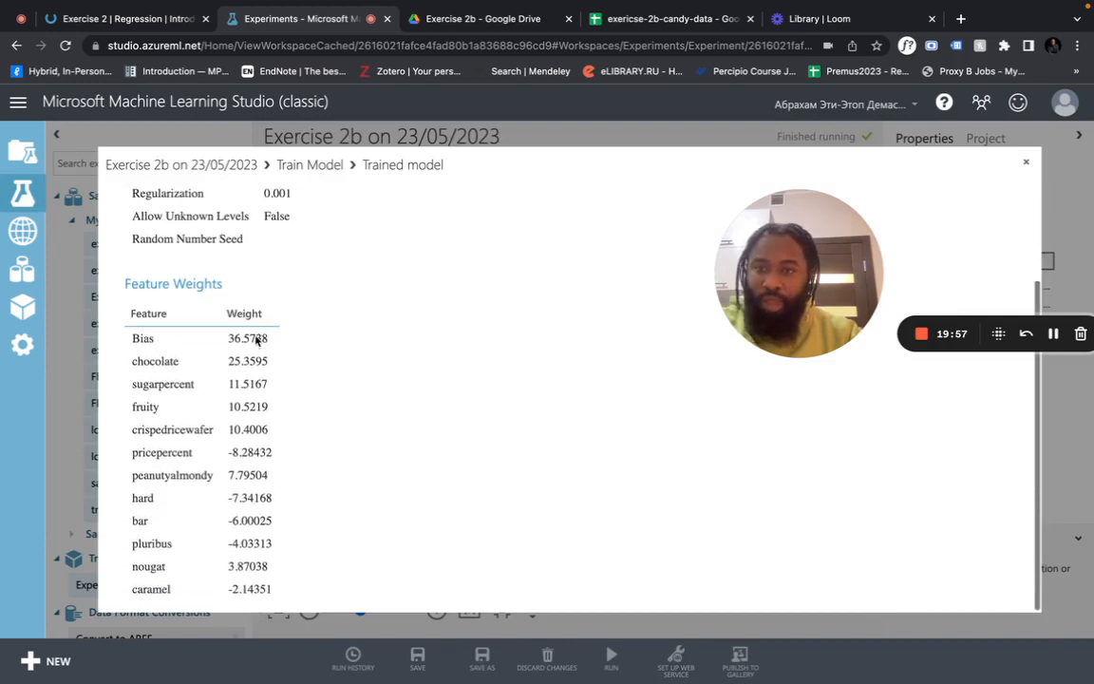
scroll(246, 429, "up", 2)
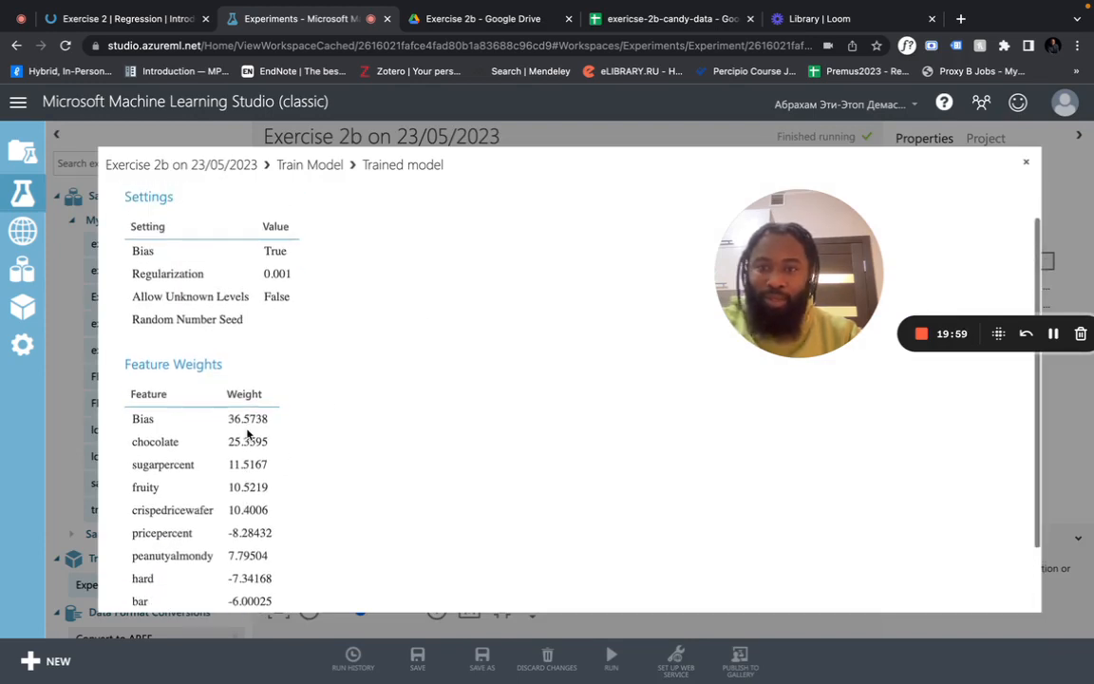
left_click(1026, 162)
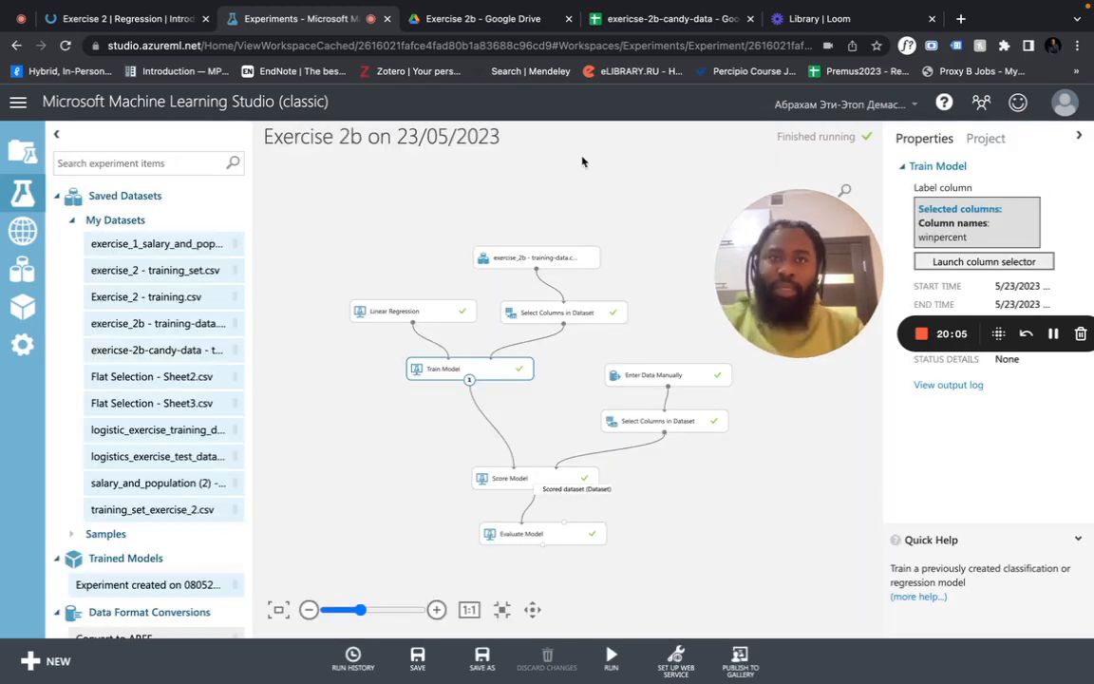
left_click(662, 23)
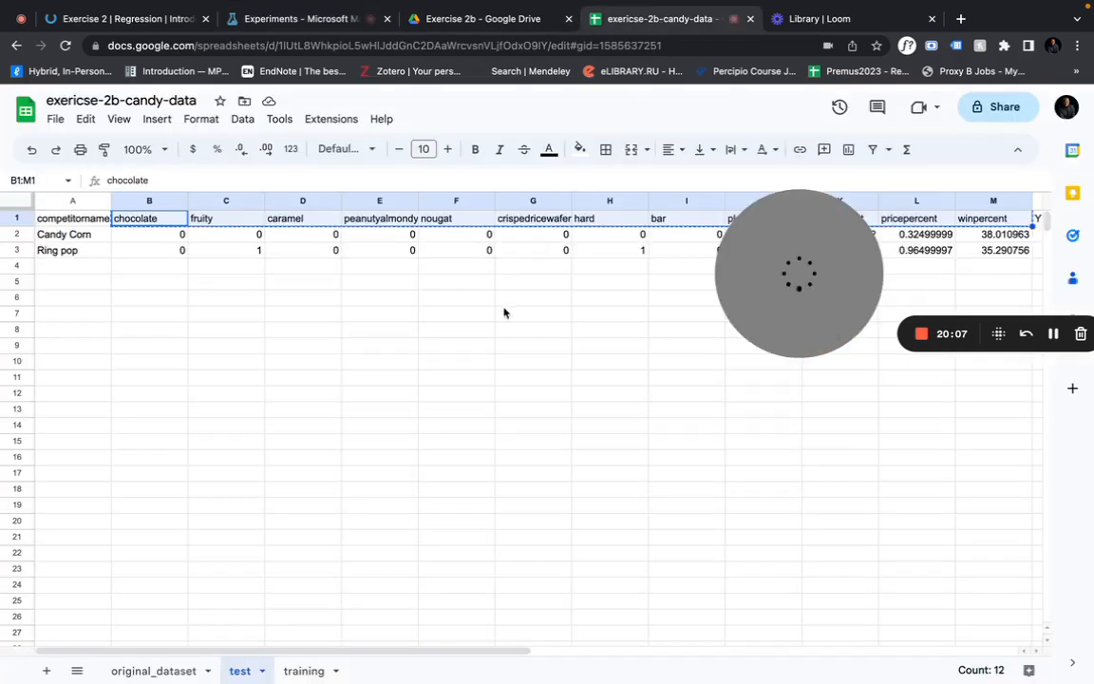
left_click(302, 669)
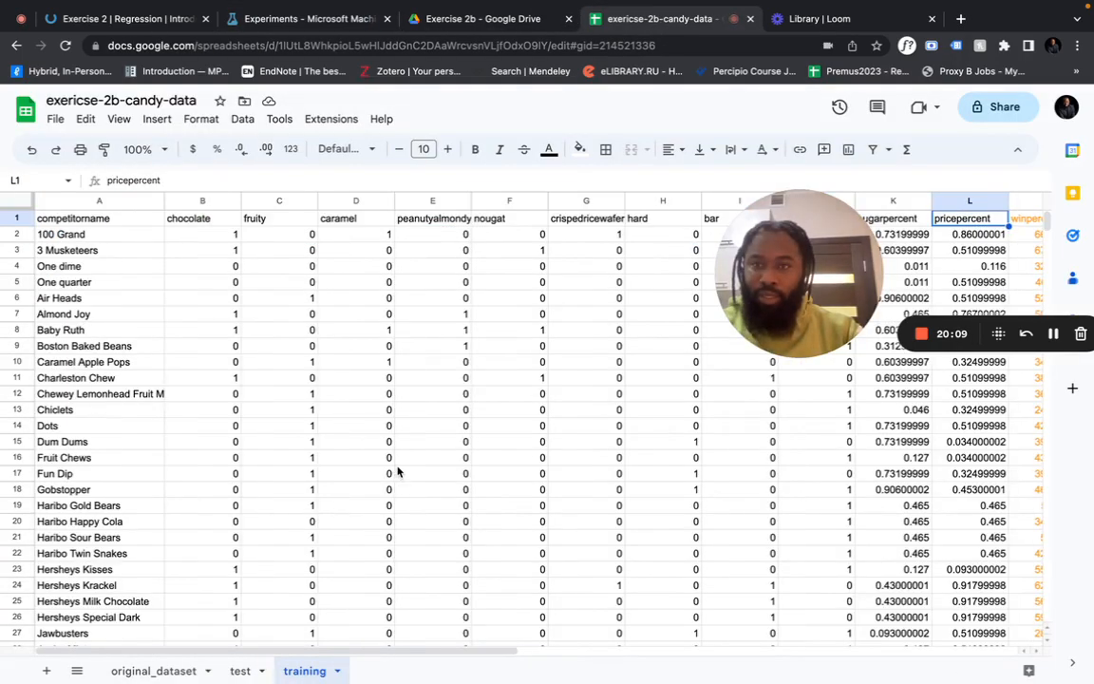
scroll(397, 472, "right", 6)
scroll(399, 470, "left", 5)
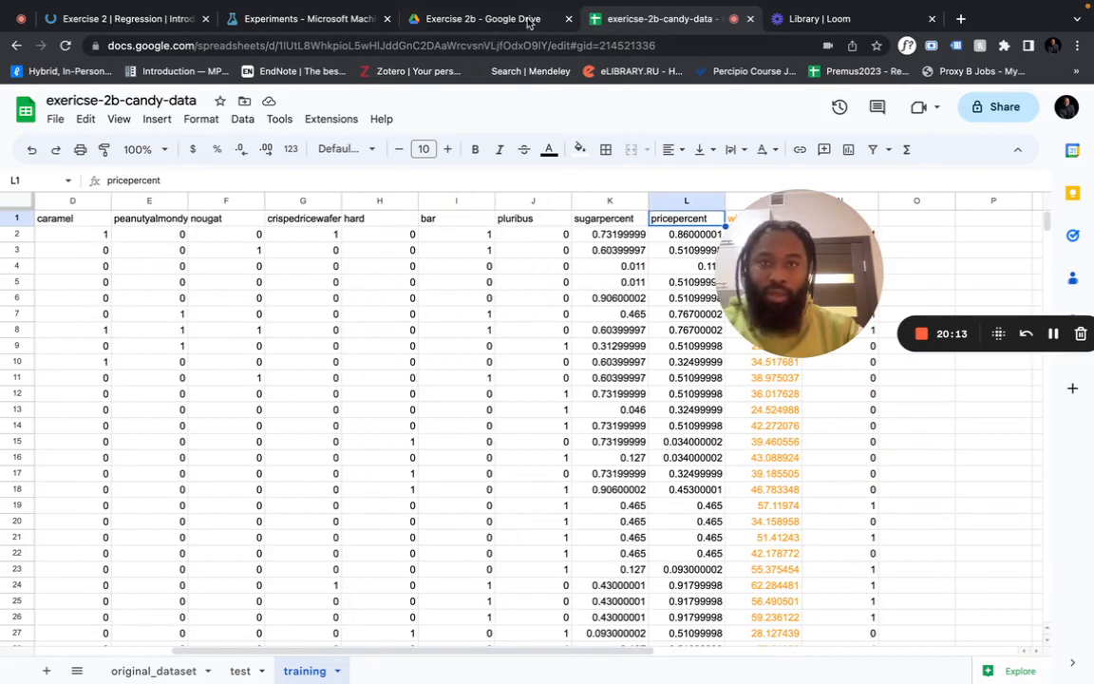
left_click(311, 18)
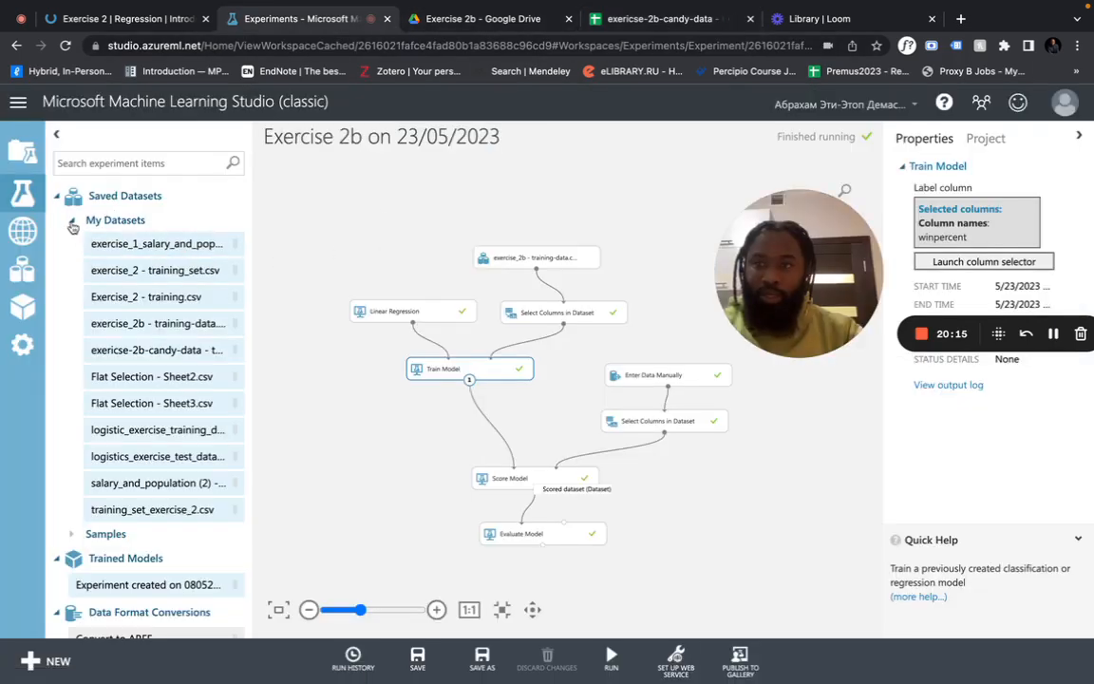
Open 'Experiment created on 23/05/2023' and shift the candy dataset node slightly right
left_click(22, 193)
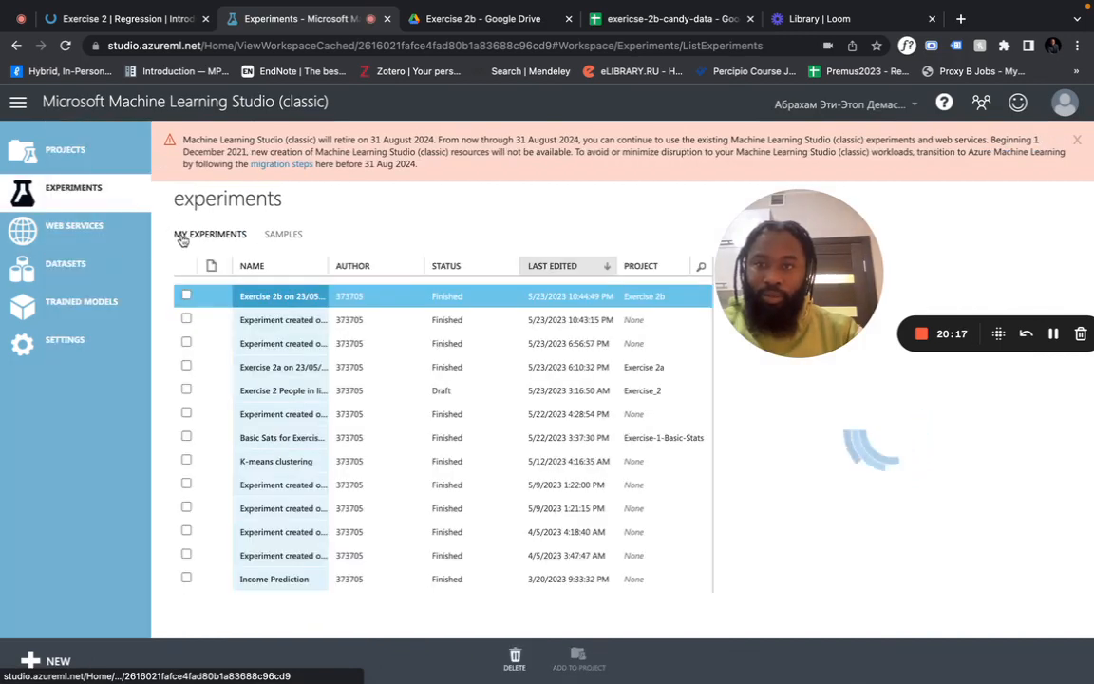
left_click(289, 322)
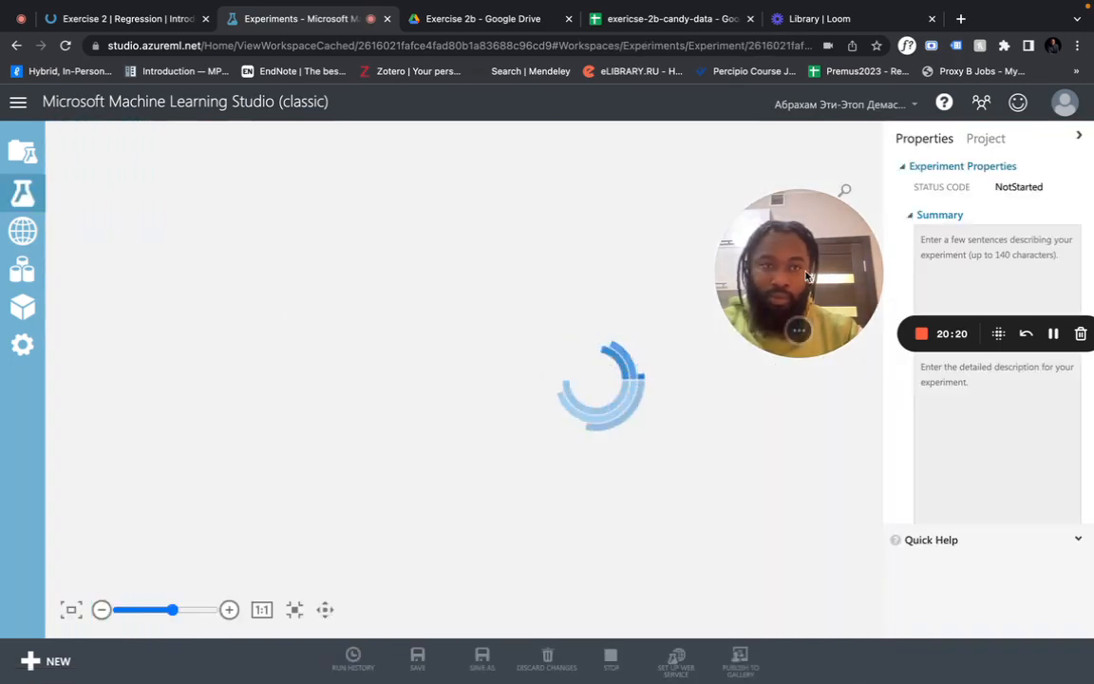
left_click(631, 224)
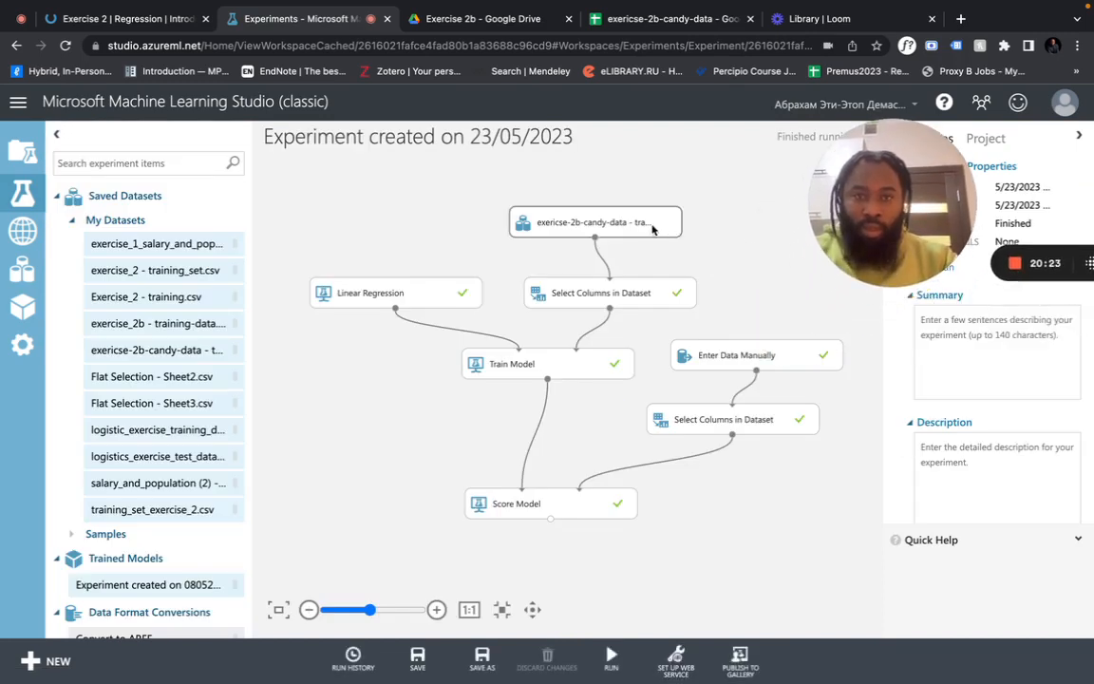
left_click_drag(631, 224, 691, 223)
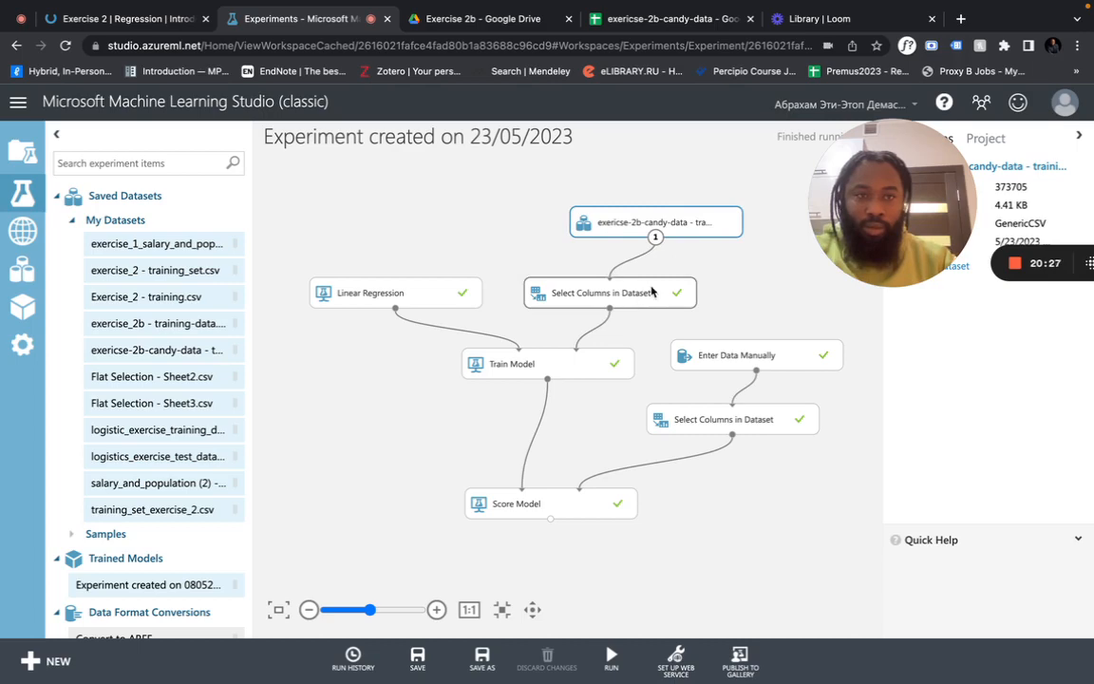
Move the upper Select Columns node, review its chosen columns including winpercent, and inspect Train Model
left_click(651, 292)
left_click_drag(651, 292, 711, 285)
left_click_drag(901, 216, 971, 480)
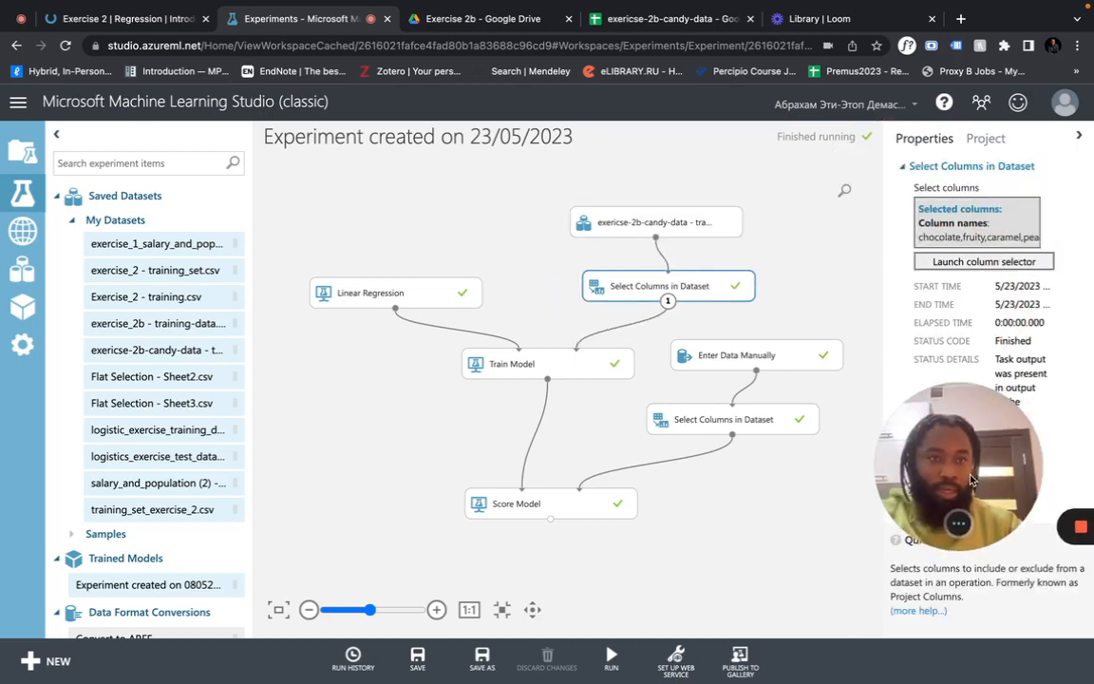
left_click(984, 261)
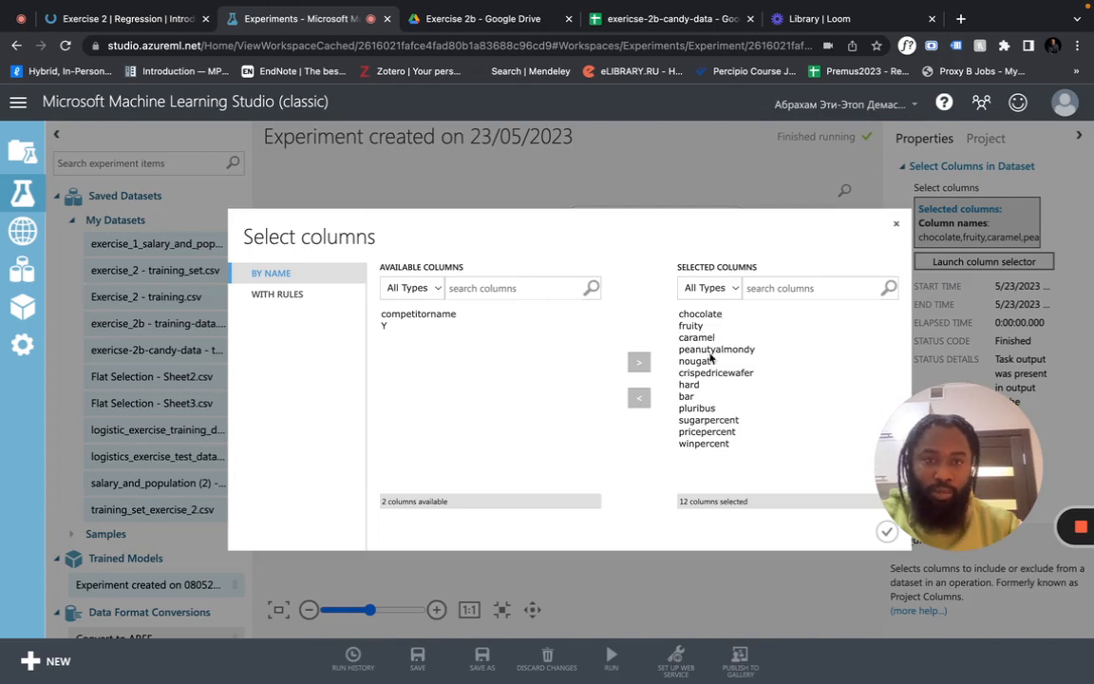
left_click(719, 445)
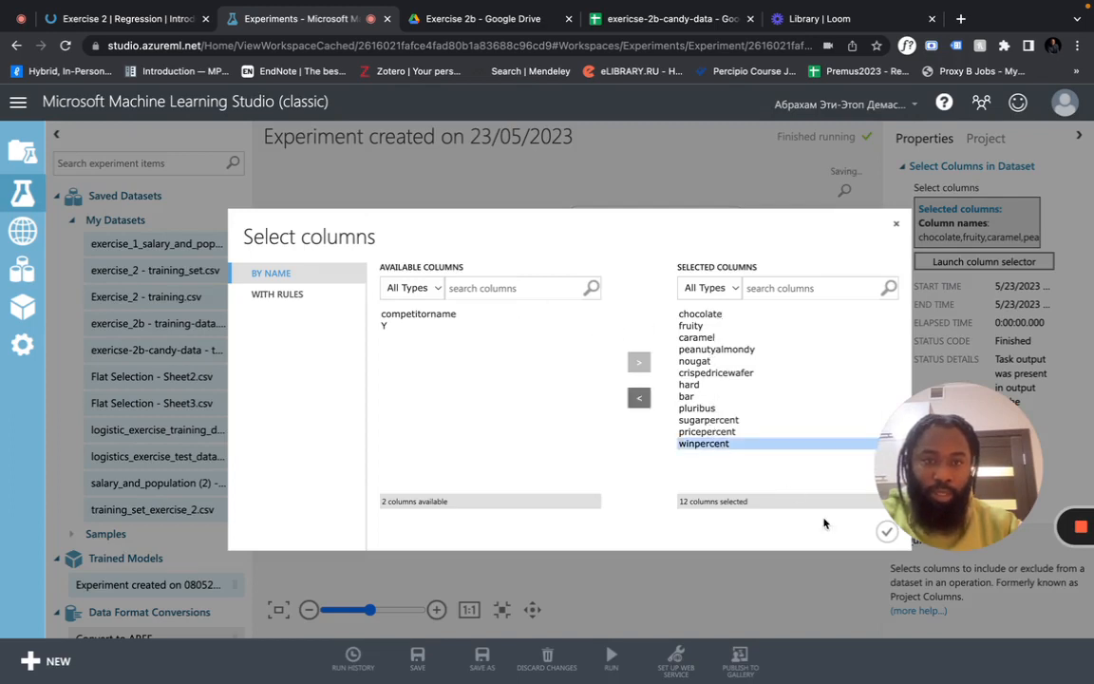
left_click(895, 227)
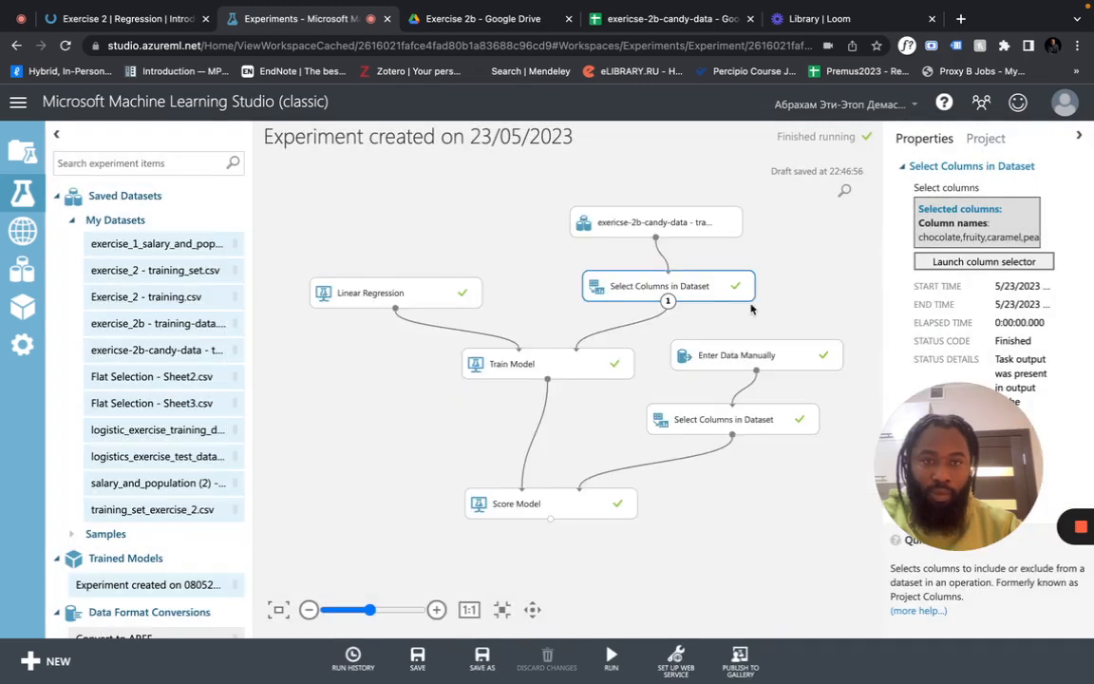
left_click(564, 362)
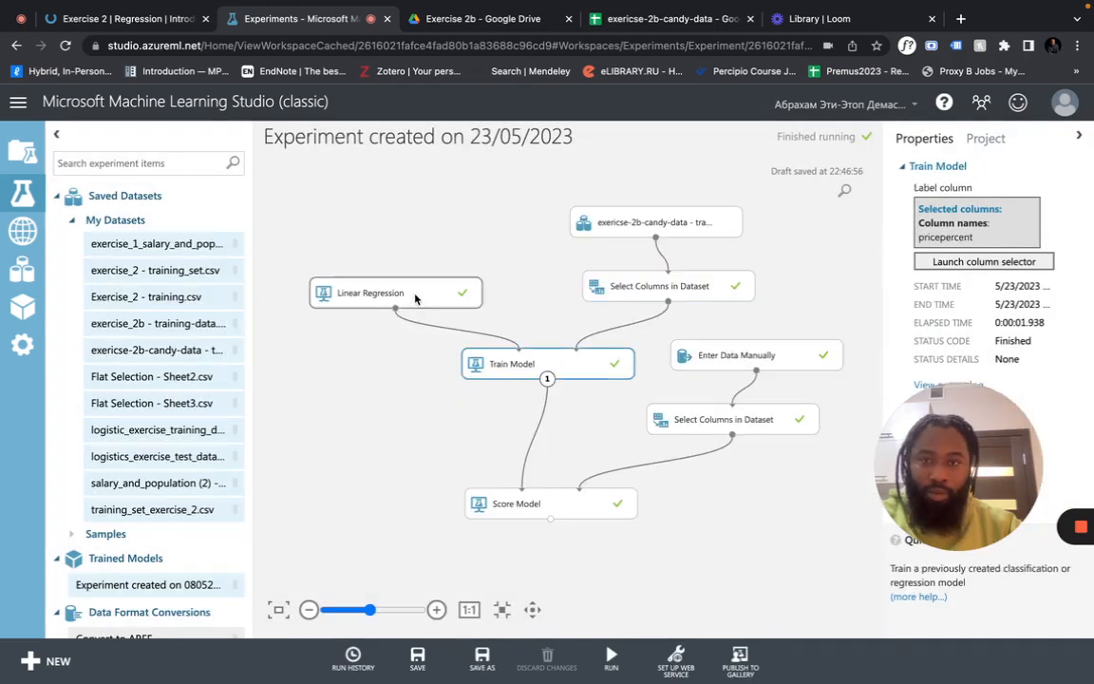
Replace Train Model's label column pricepercent with winpercent
left_click(950, 262)
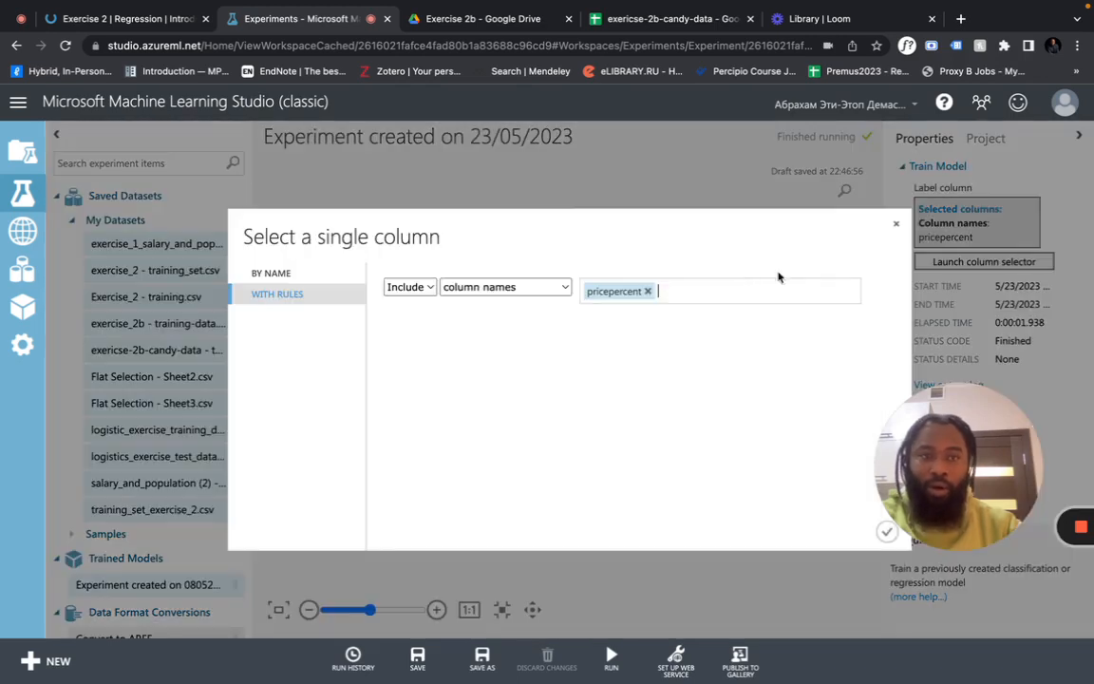
left_click(649, 292)
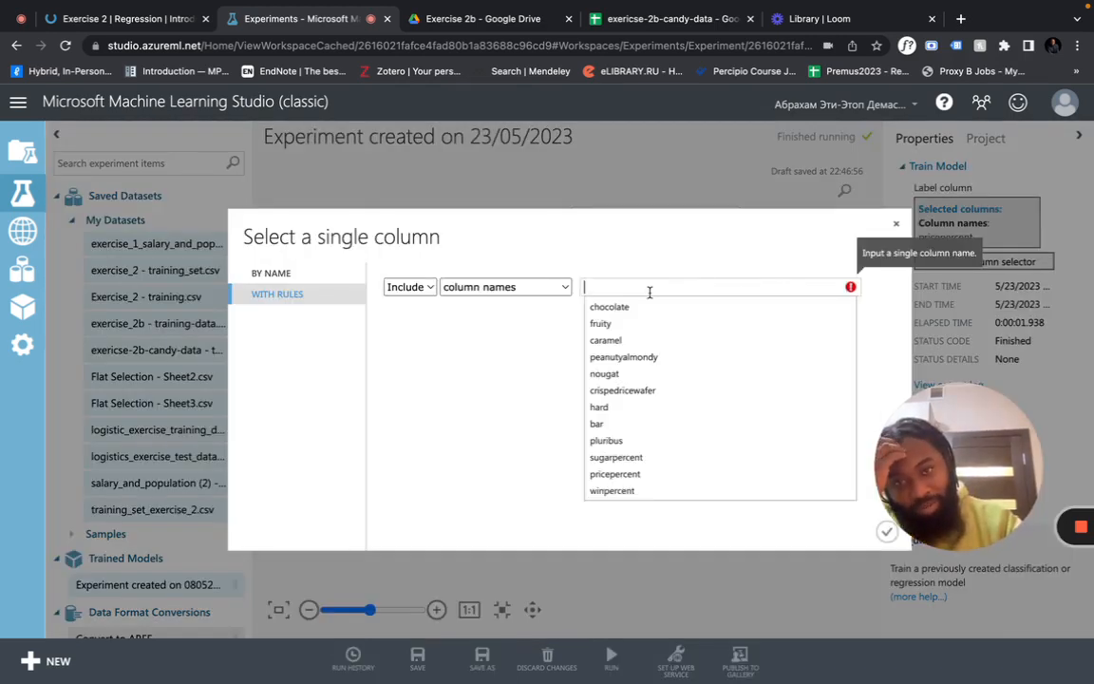
left_click(608, 491)
left_click(605, 406)
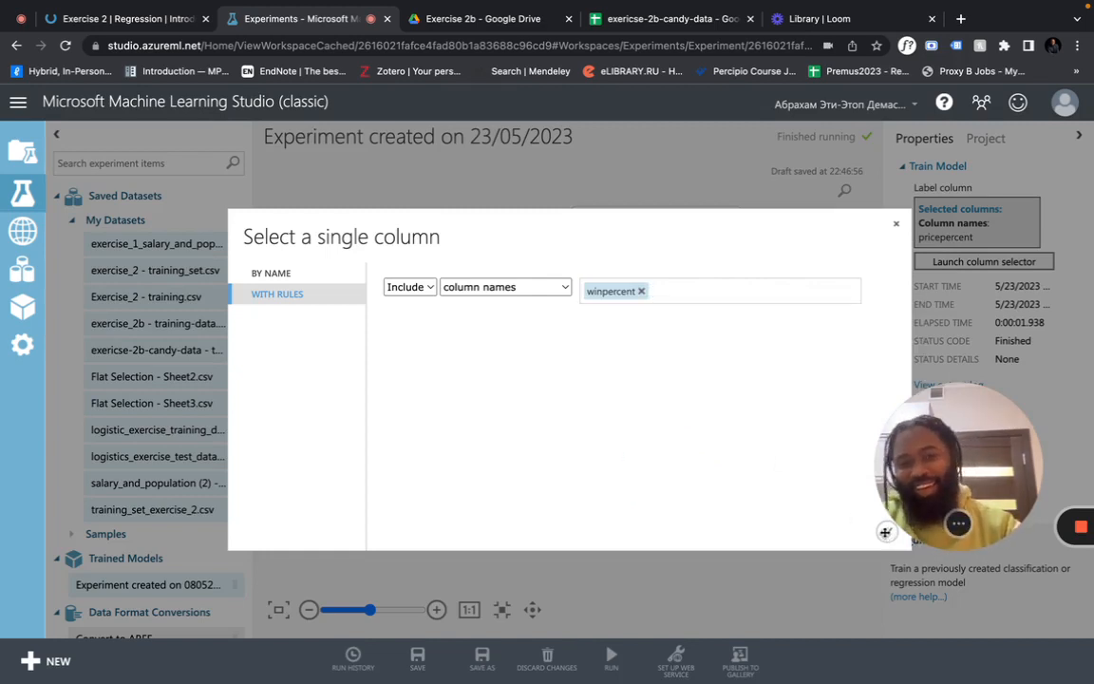
left_click_drag(884, 532, 956, 250)
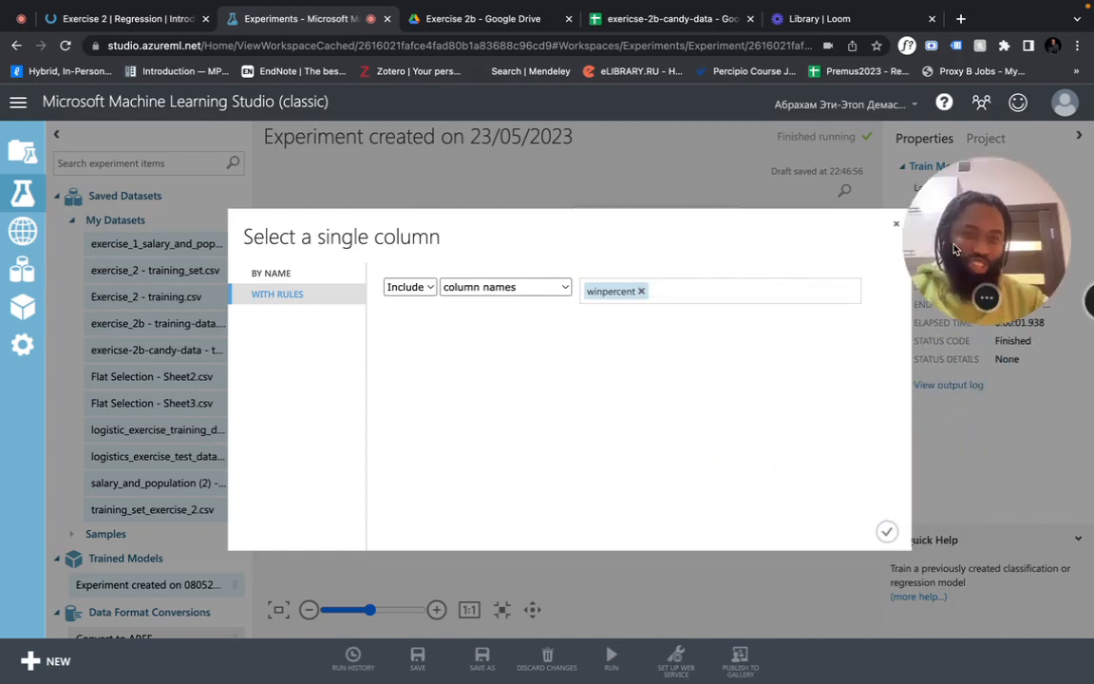
left_click(886, 531)
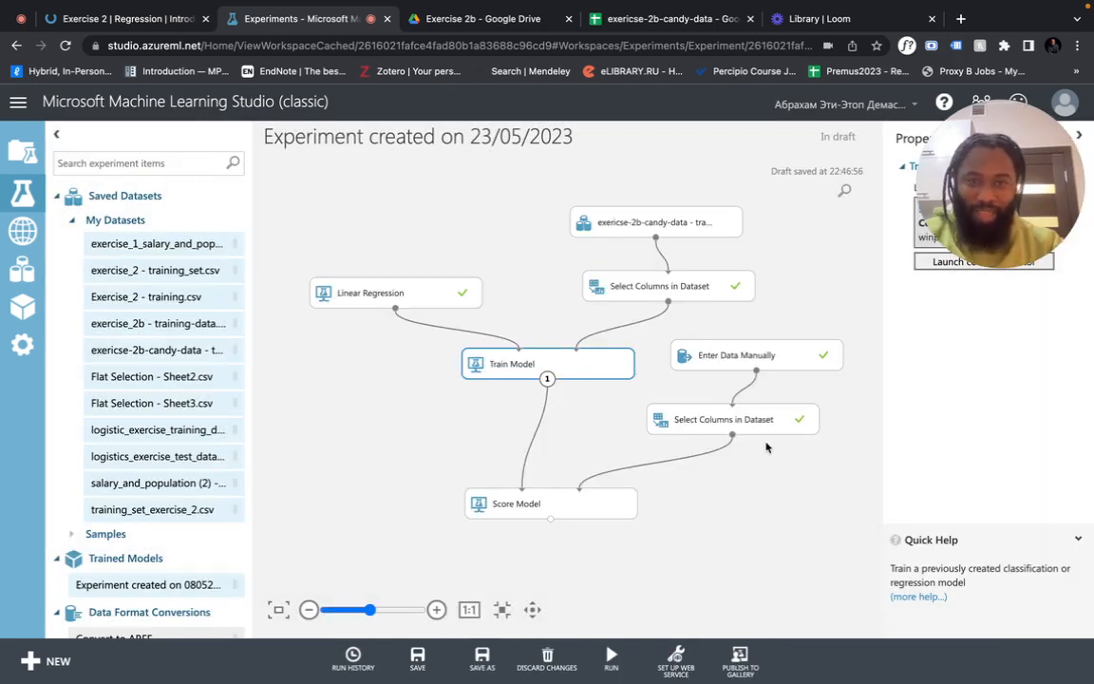
left_click_drag(705, 426, 670, 445)
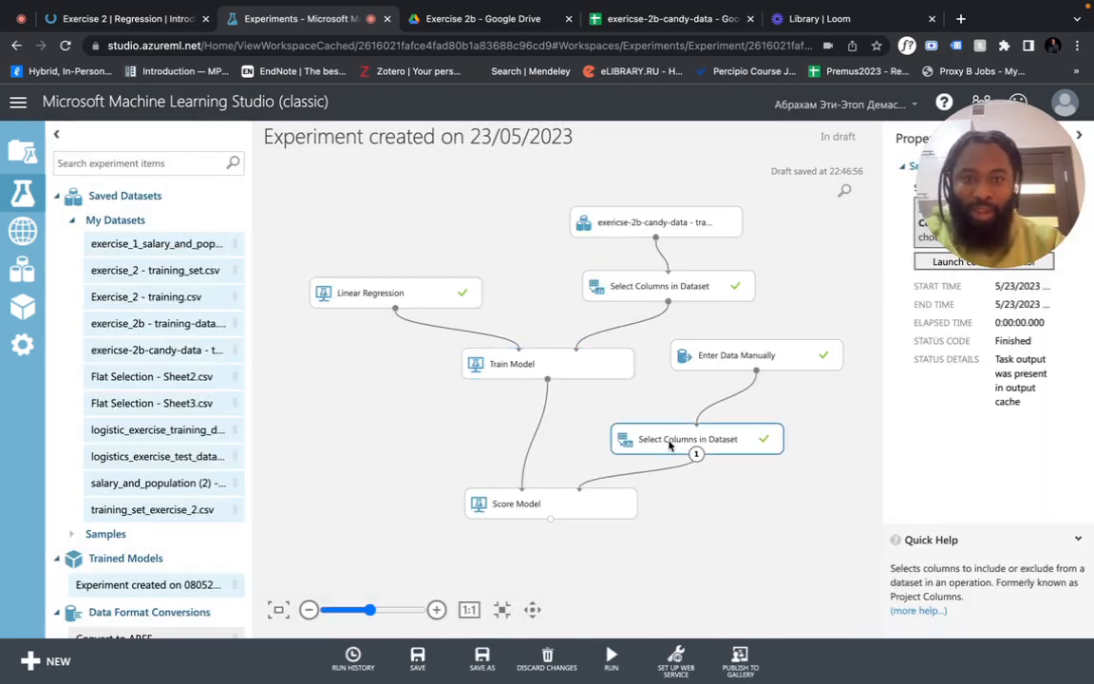
Rerun the full experiment so Train Model and Score Model retrain and rescore with the new label
mouse_move(615, 665)
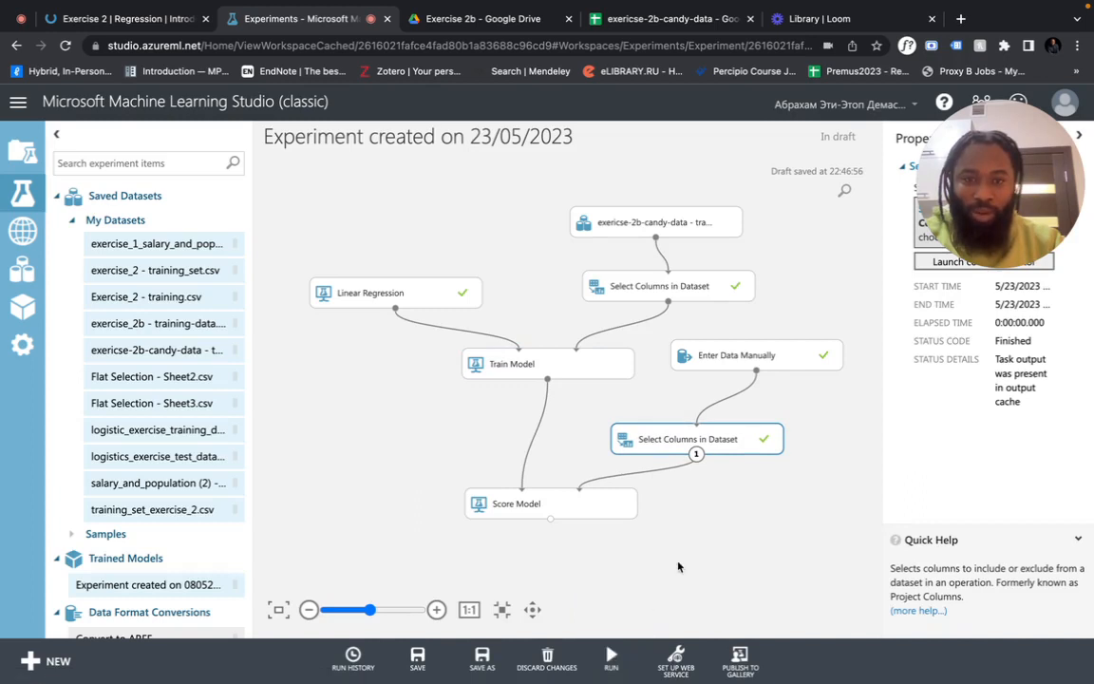
left_click(615, 665)
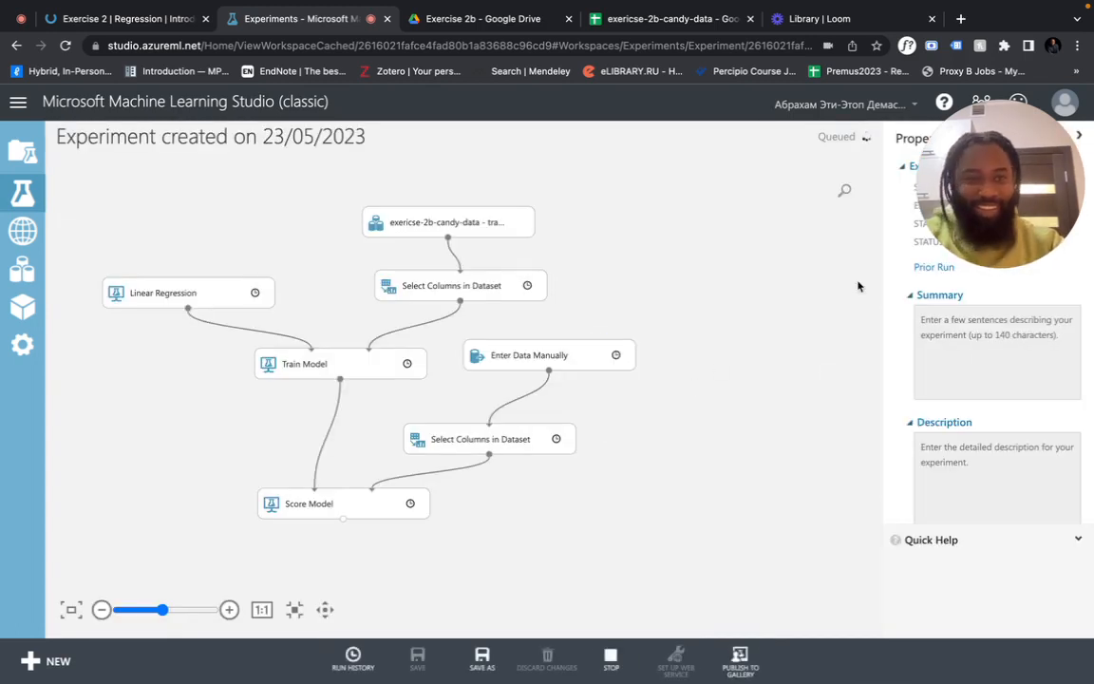
left_click_drag(999, 213, 959, 285)
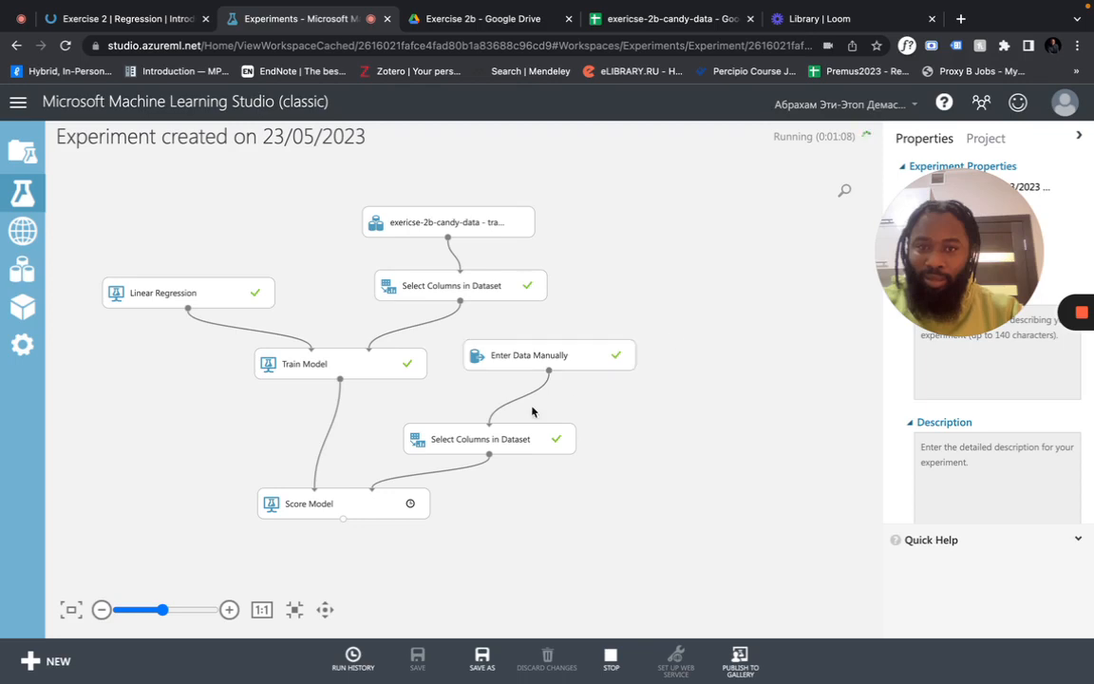
Inspect the retrained model's feature weights in the Train Model visualization
right_click(352, 369)
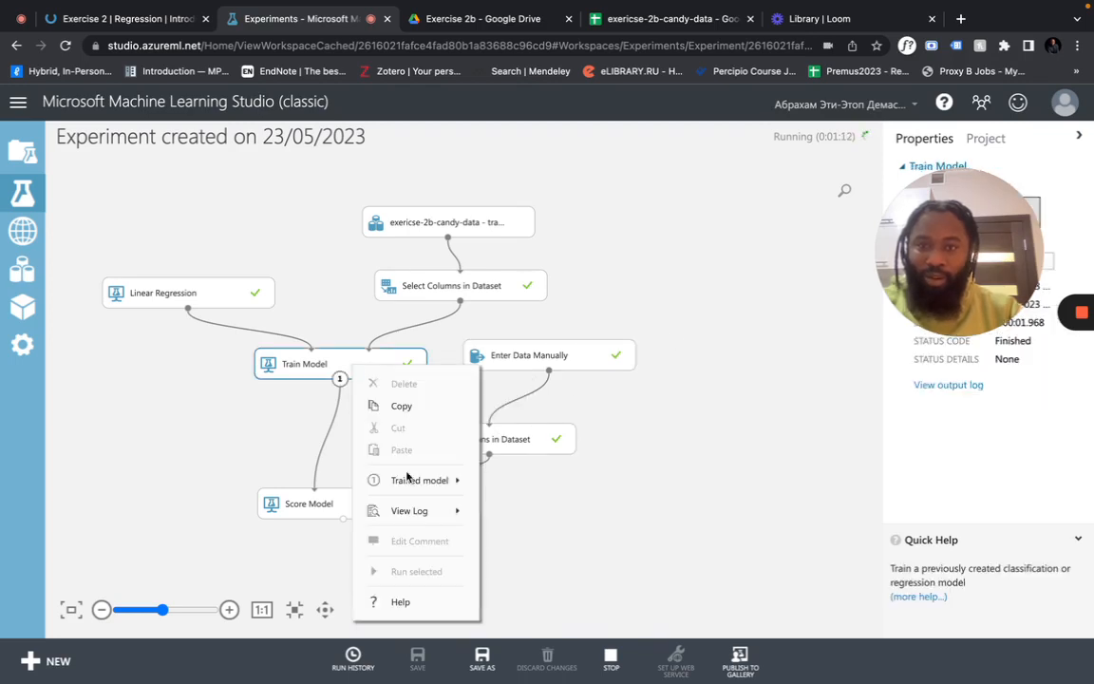
mouse_move(462, 481)
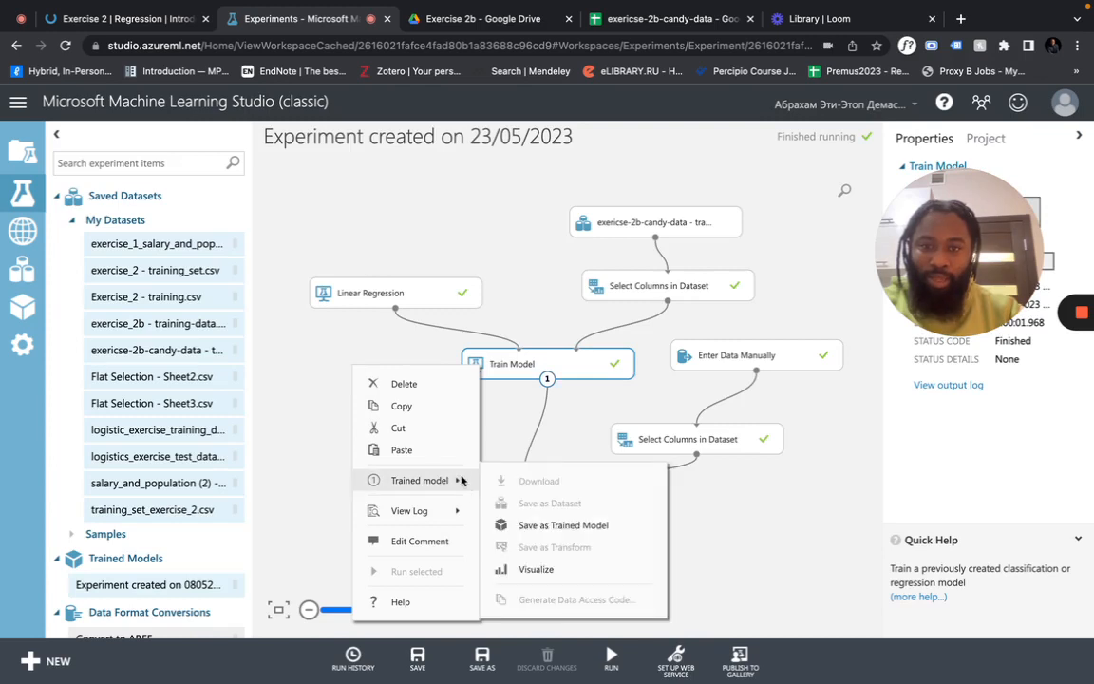
left_click(530, 569)
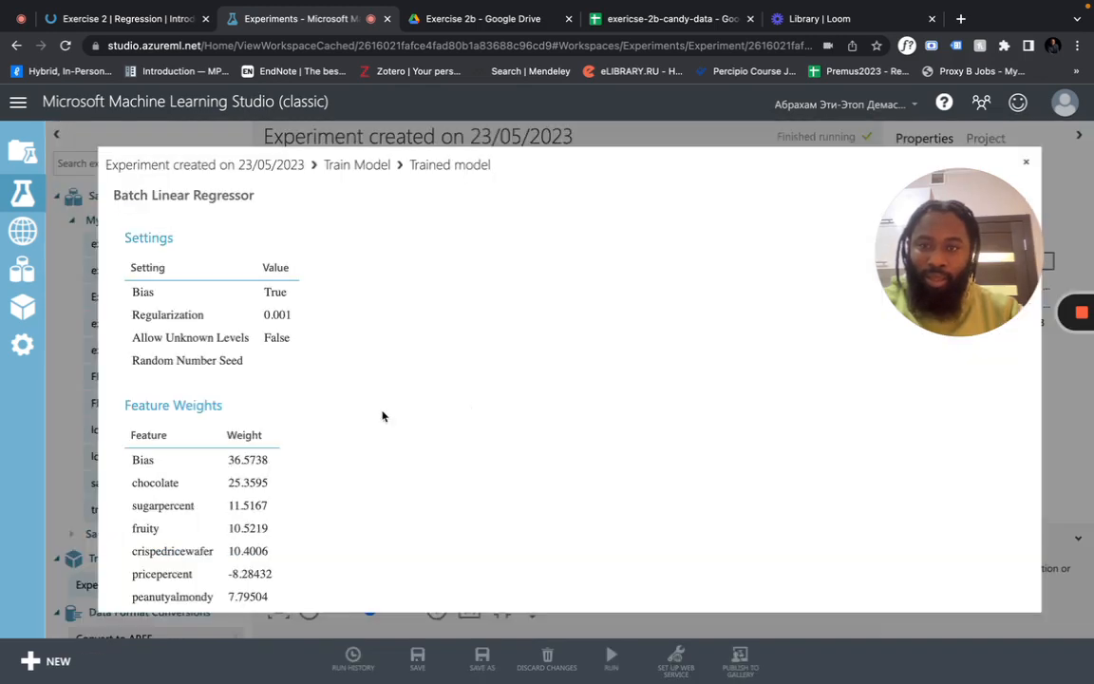
scroll(383, 415, "down", 3)
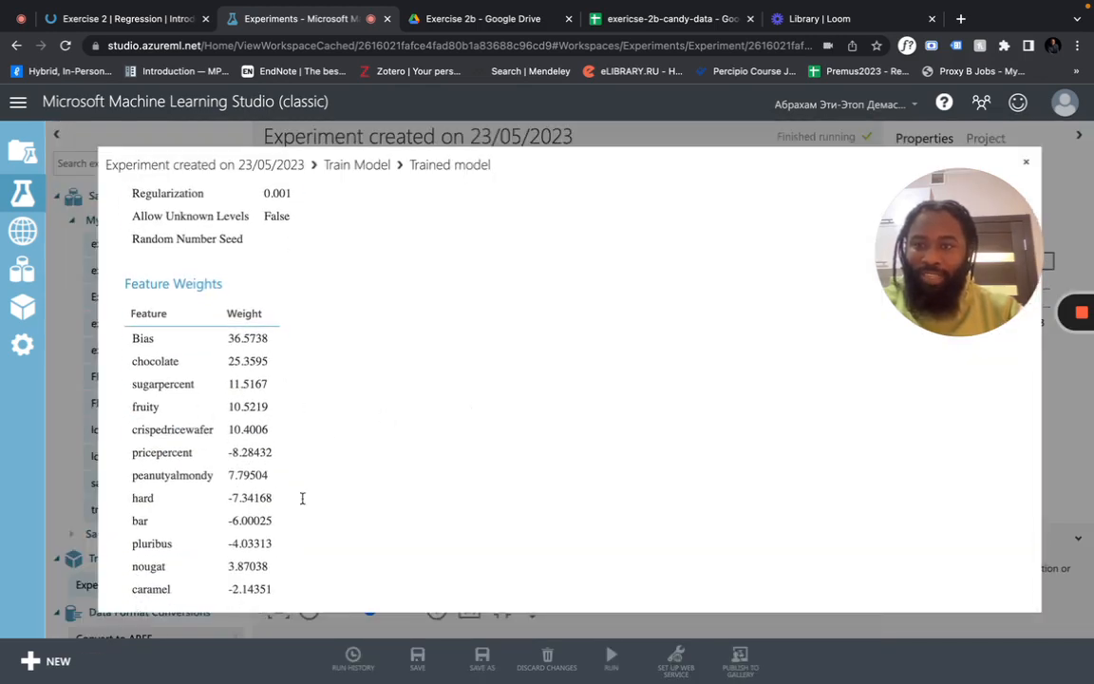
left_click(1026, 162)
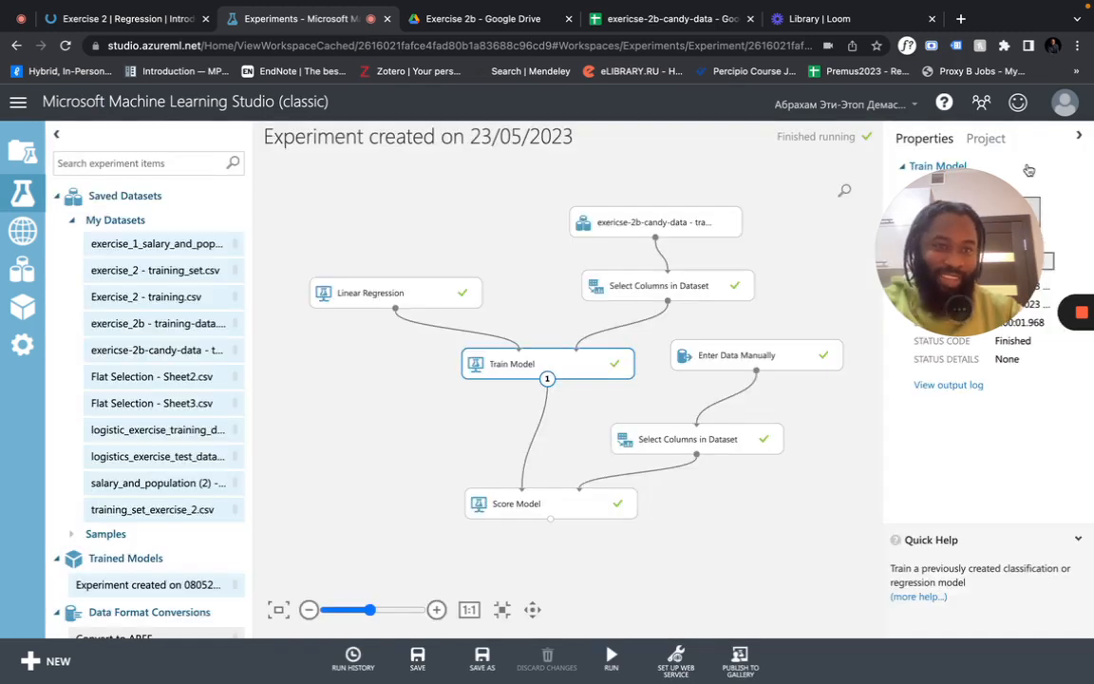
Show Score Model's scored dataset with the Scored Labels for both candies
left_click(575, 501)
right_click(575, 503)
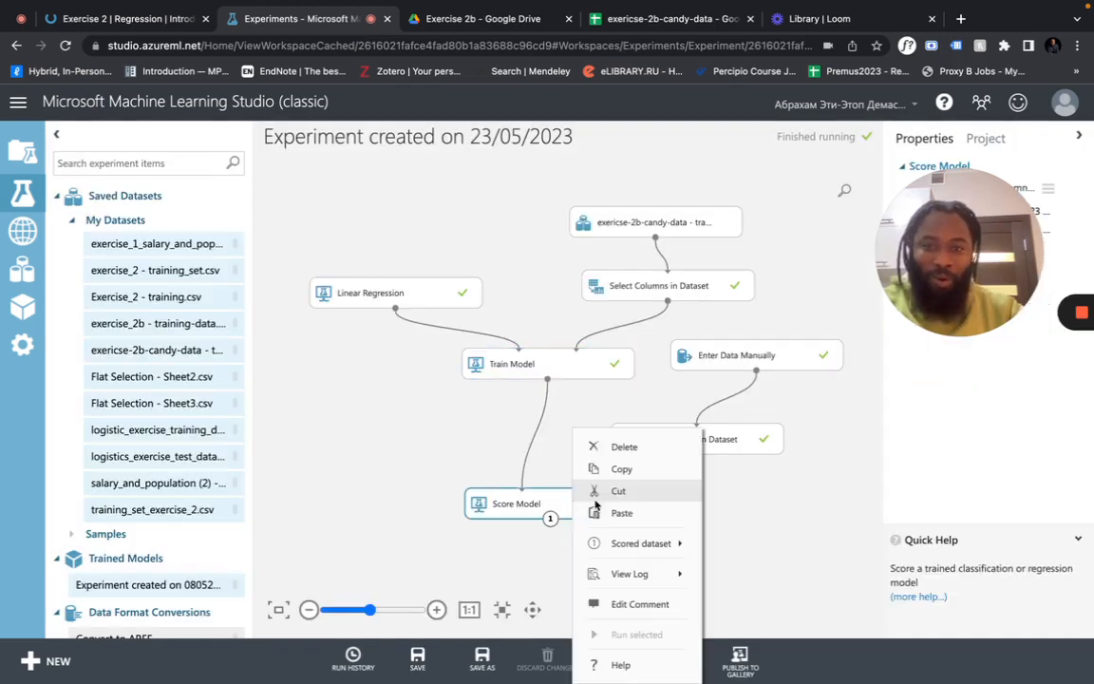
mouse_move(659, 576)
mouse_move(655, 543)
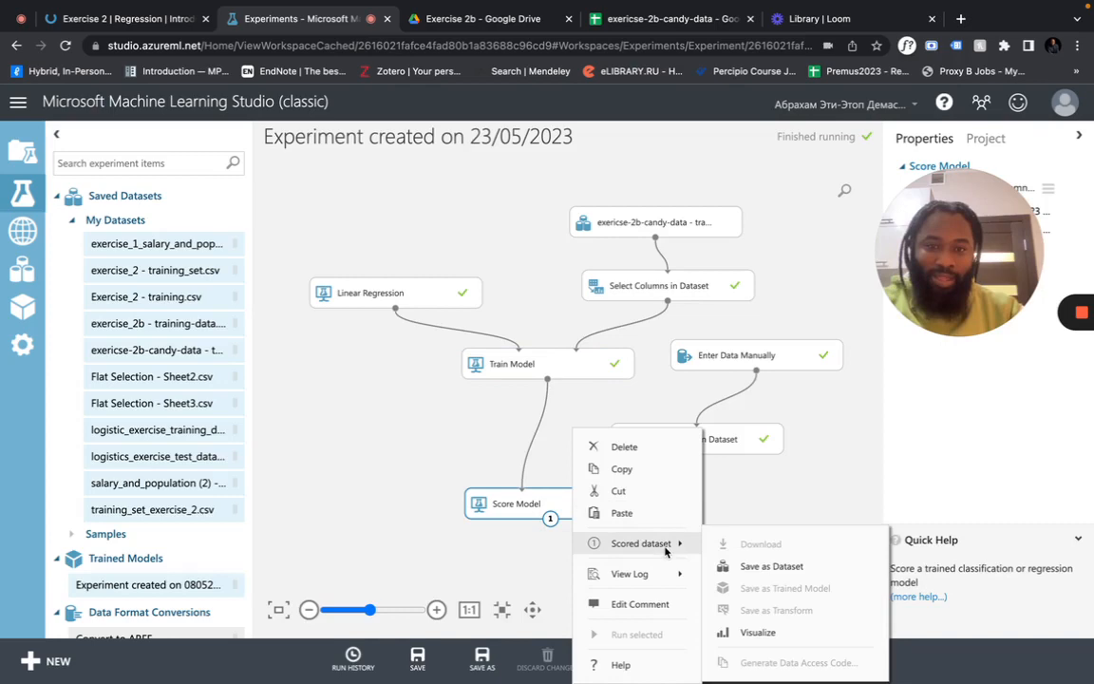
left_click(736, 630)
scroll(622, 326, "right", 8)
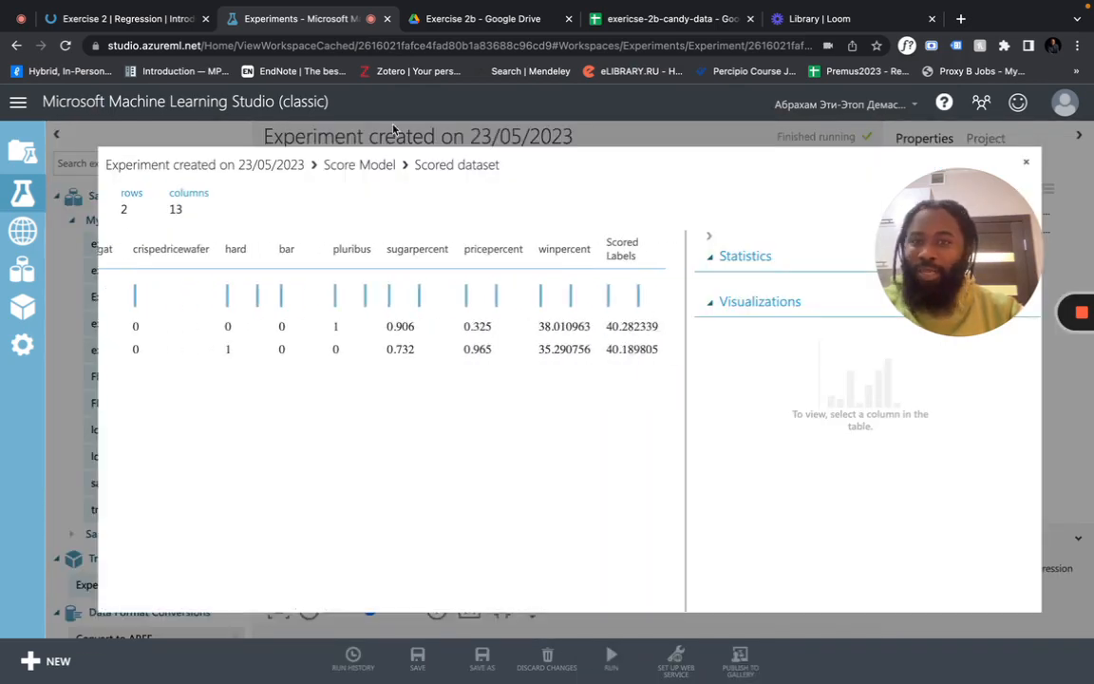
left_click(133, 19)
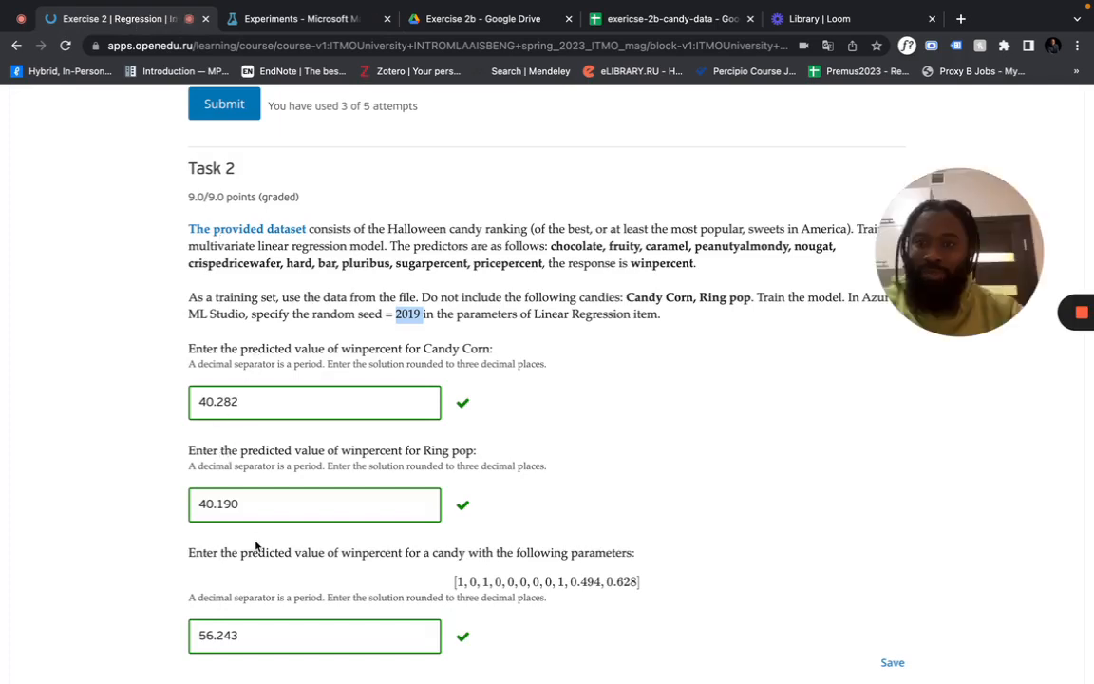
Write out the parameters 1, 0, 1, 0, 0, 0, 0, 0, 1, 0.494, 0.628 and select them for copying
scroll(263, 502, "down", 2)
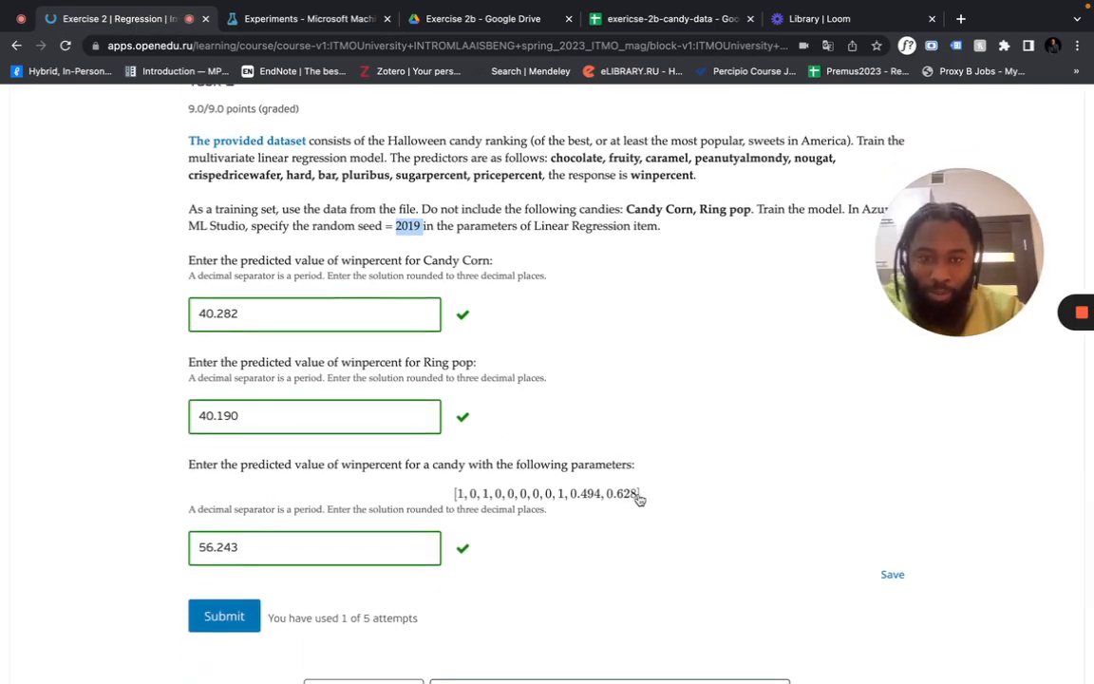
left_click(525, 502)
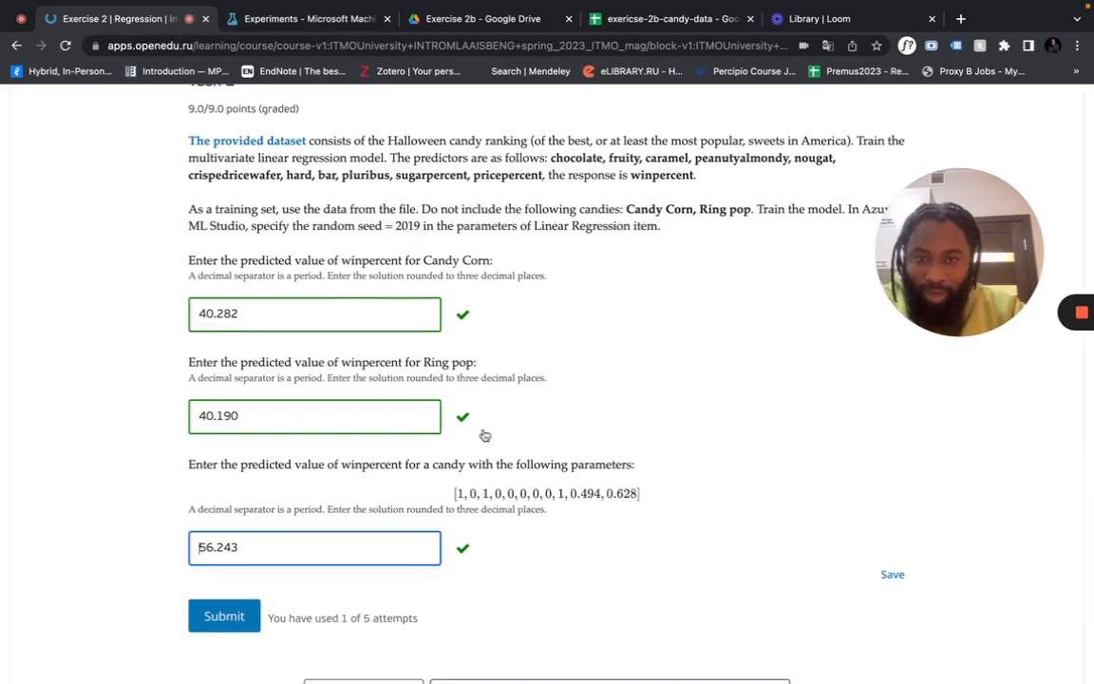
left_click(663, 45)
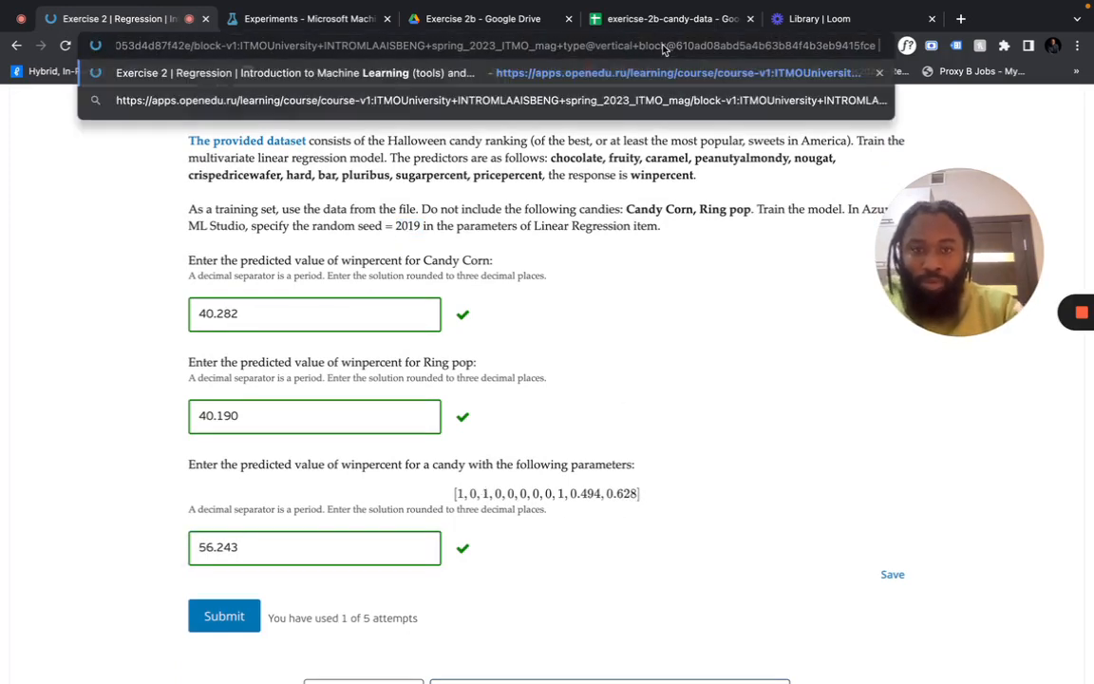
type("1, 0")
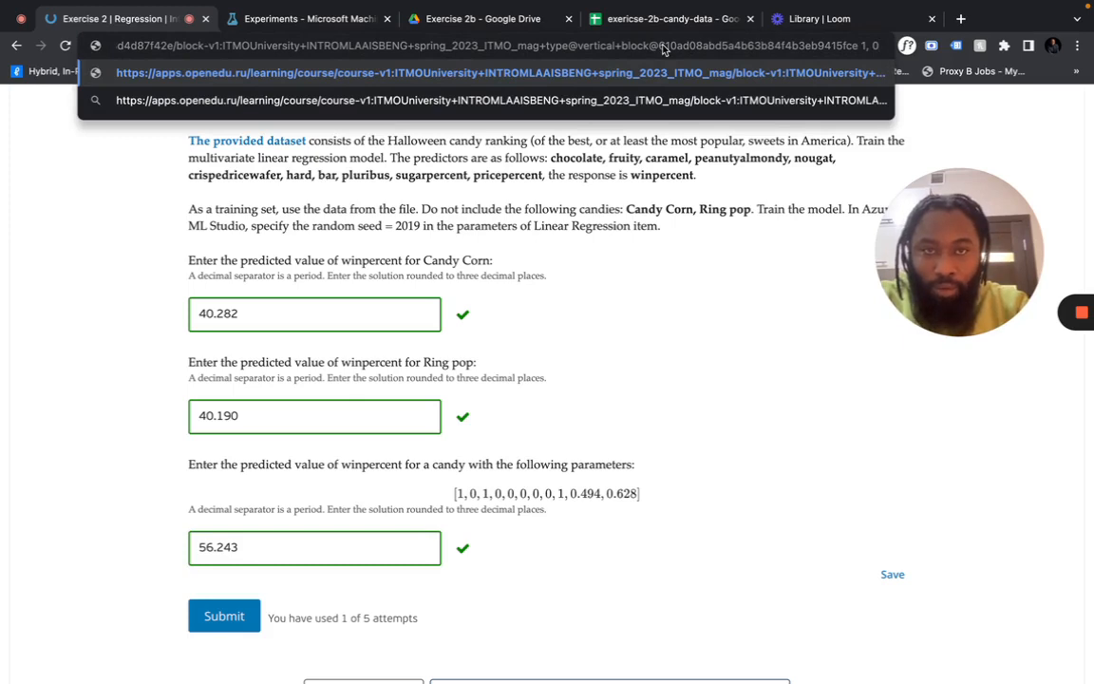
type(",")
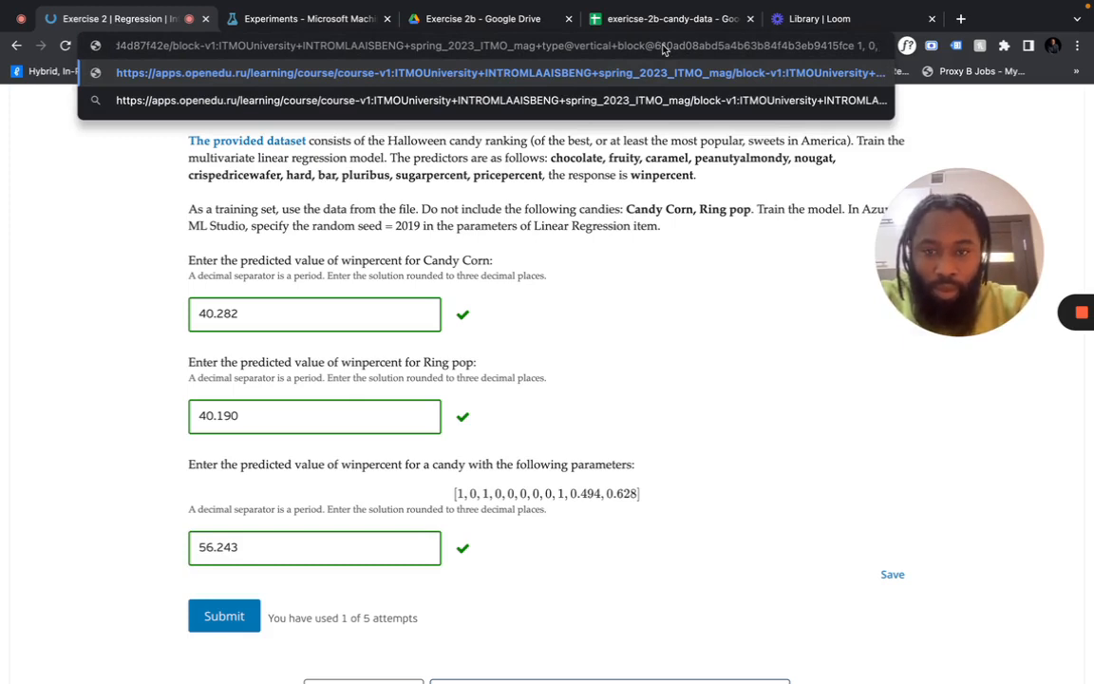
type(" 1,")
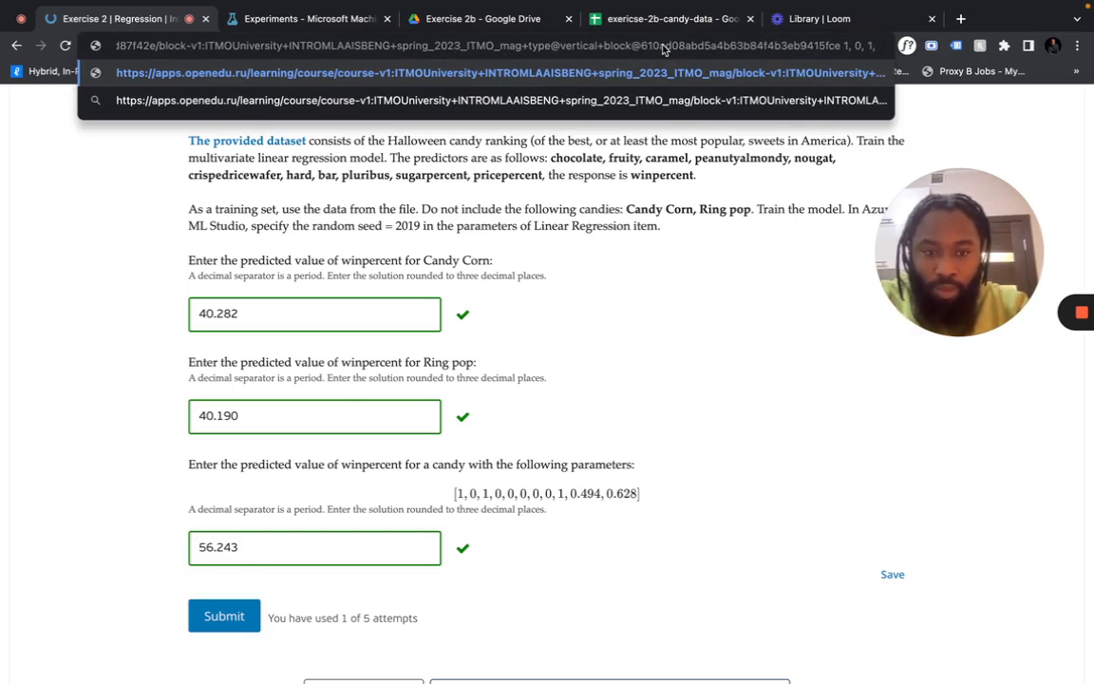
type(" 0,")
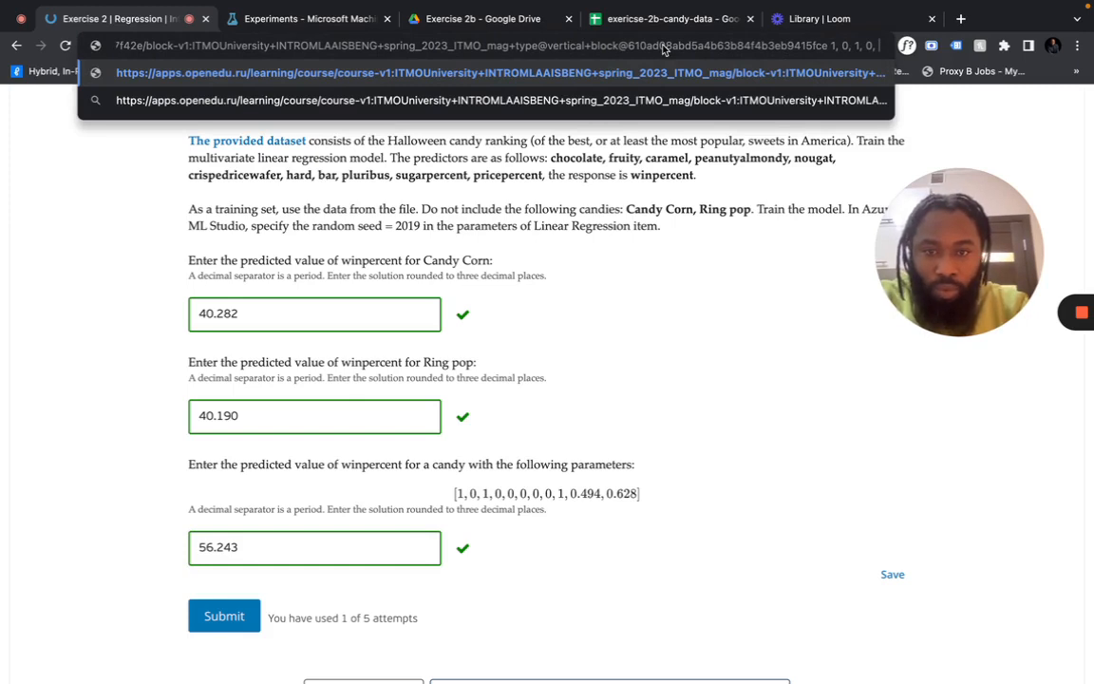
type(" 0,")
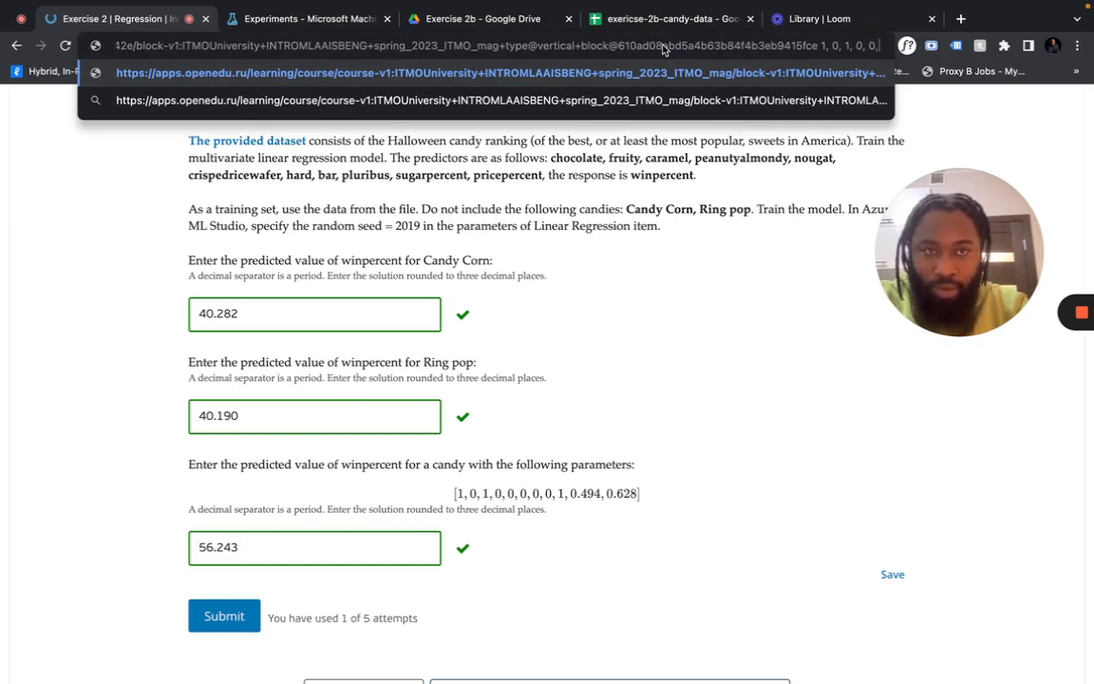
type(" 0, 0, ")
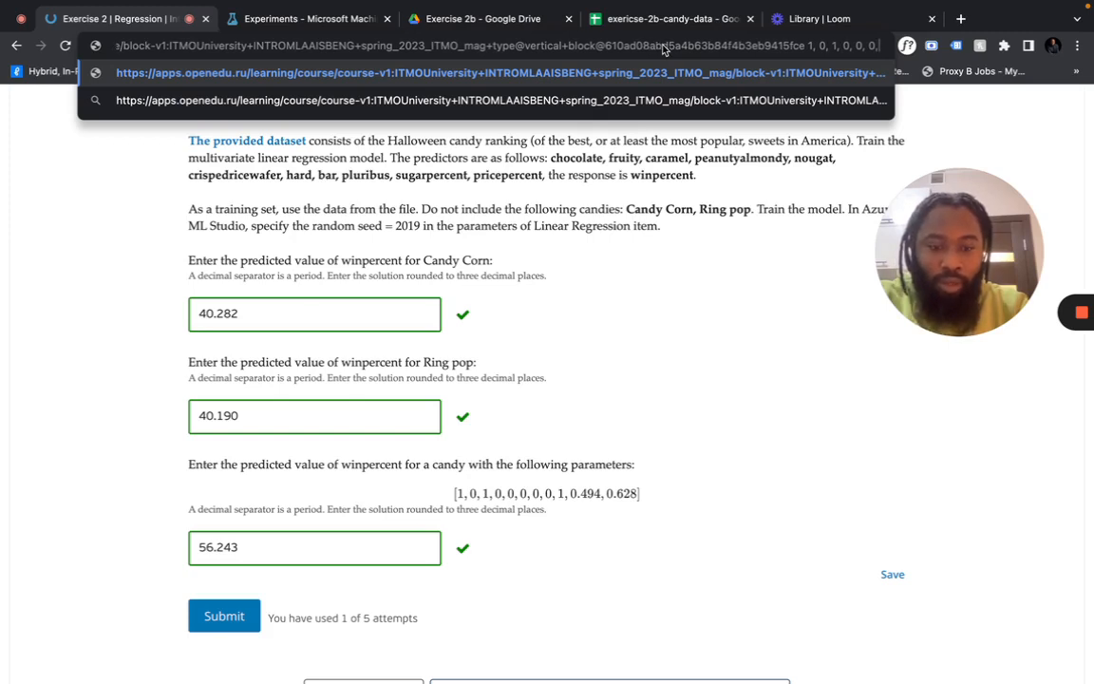
type("0")
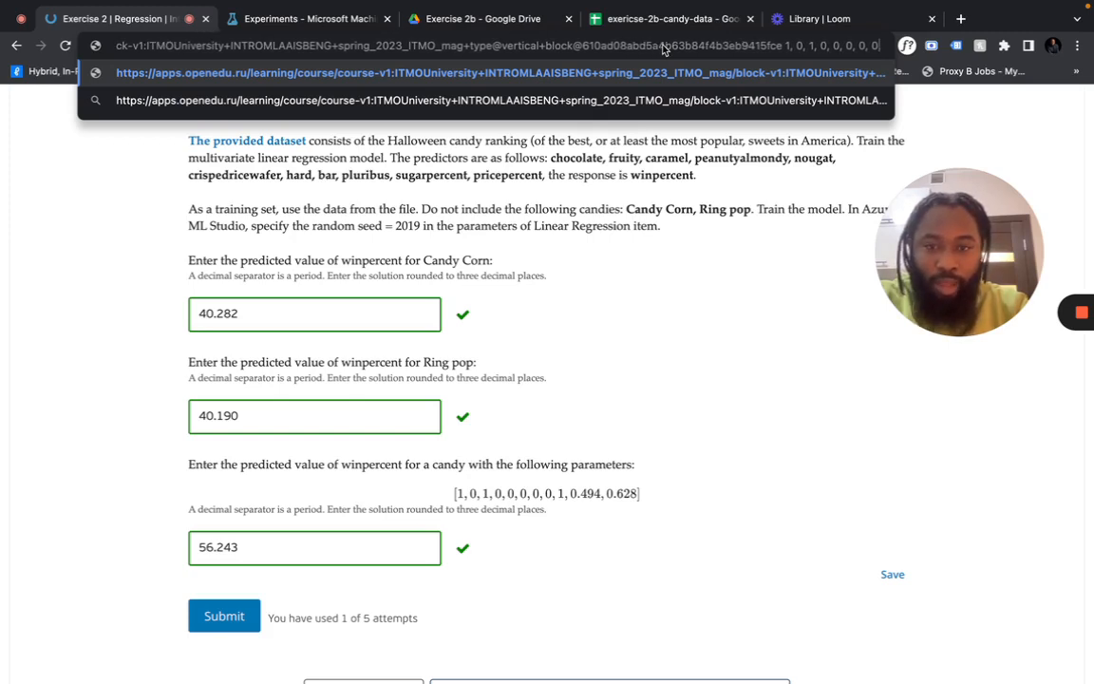
type(", 1, 0")
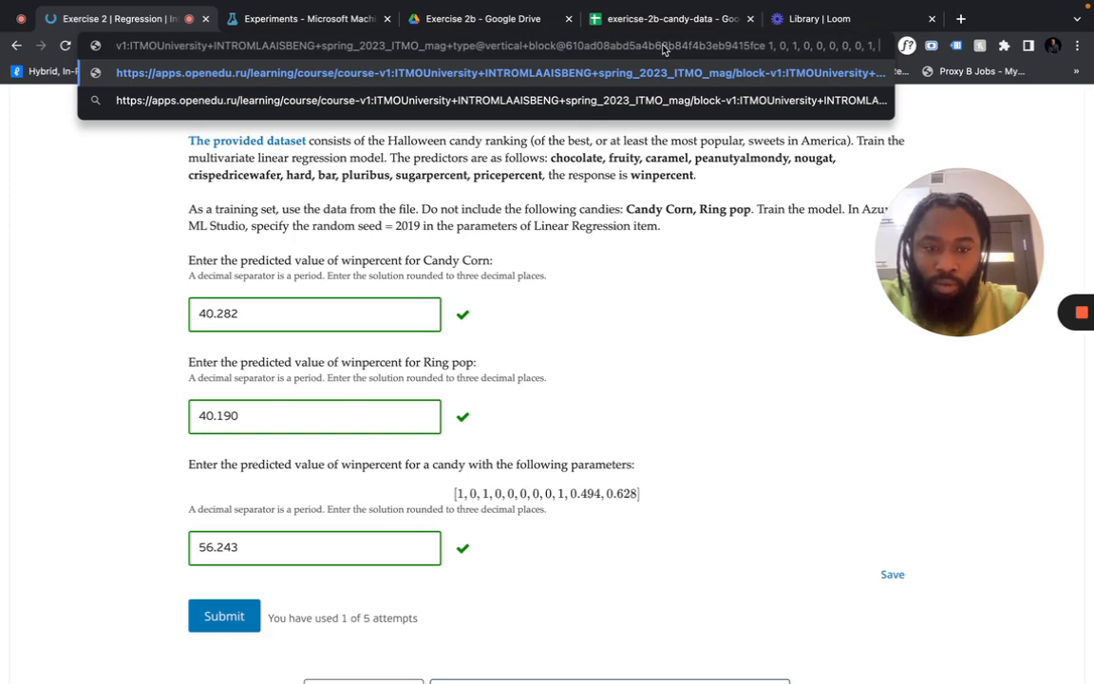
type(".4")
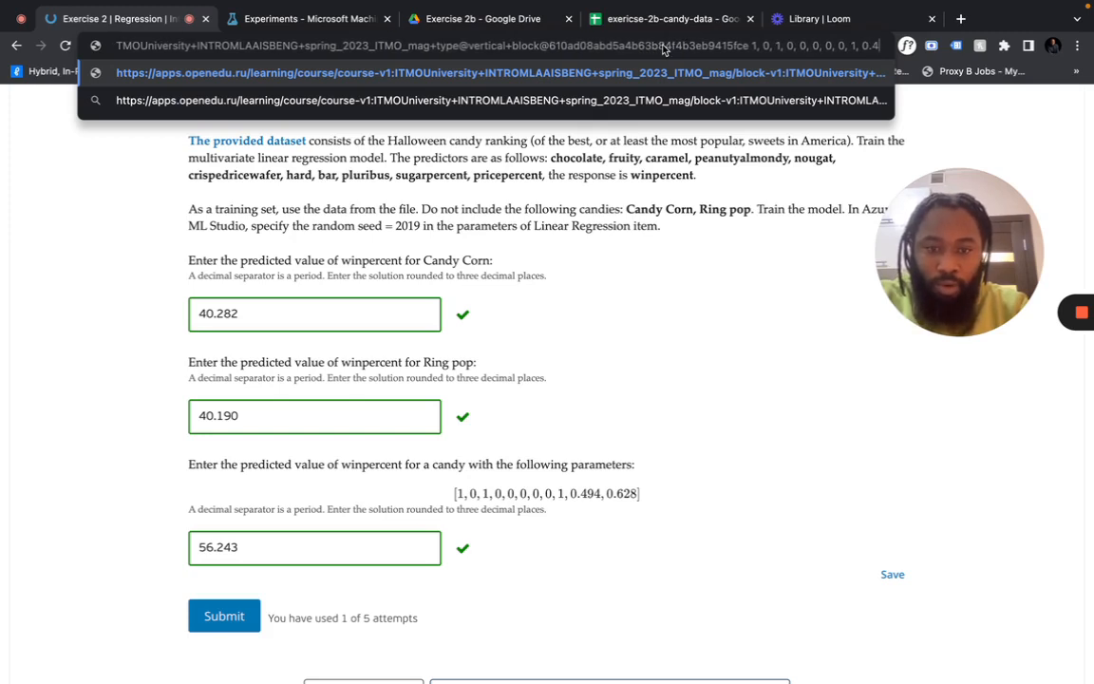
type("94, 0")
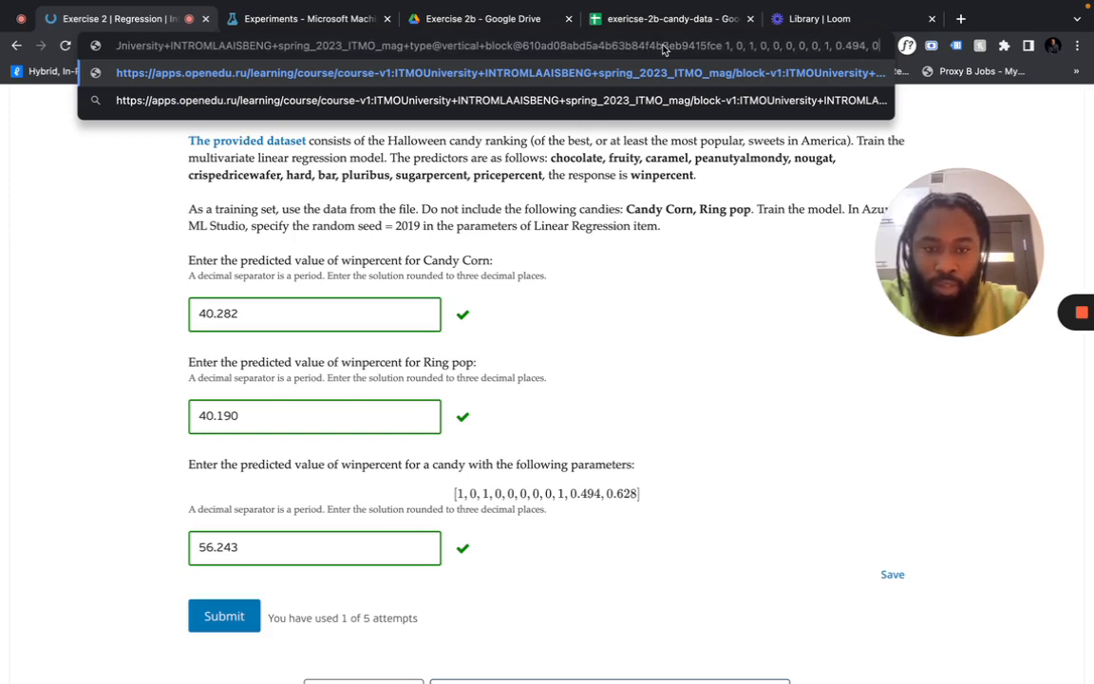
type(".62")
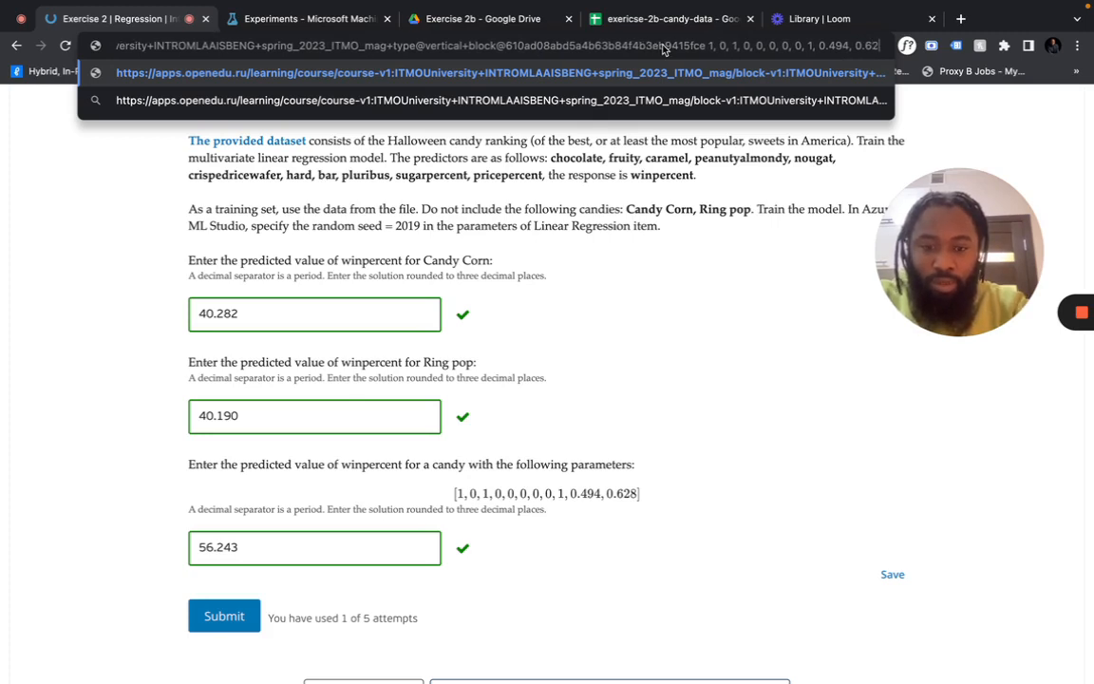
type("8")
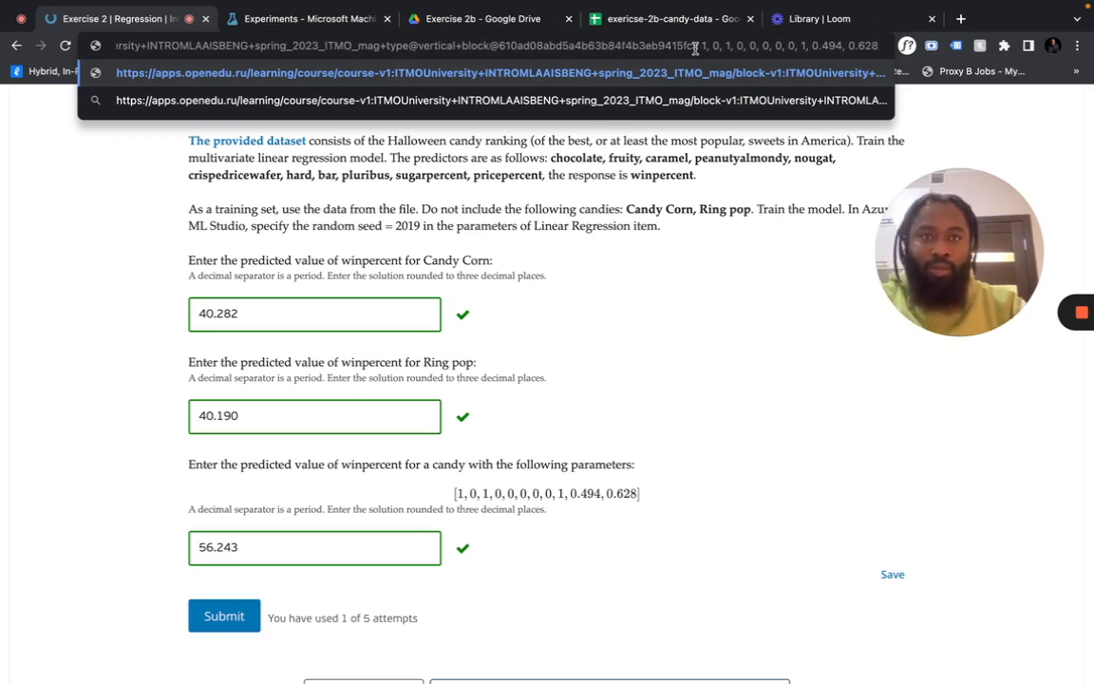
left_click_drag(699, 45, 883, 52)
key("super+c")
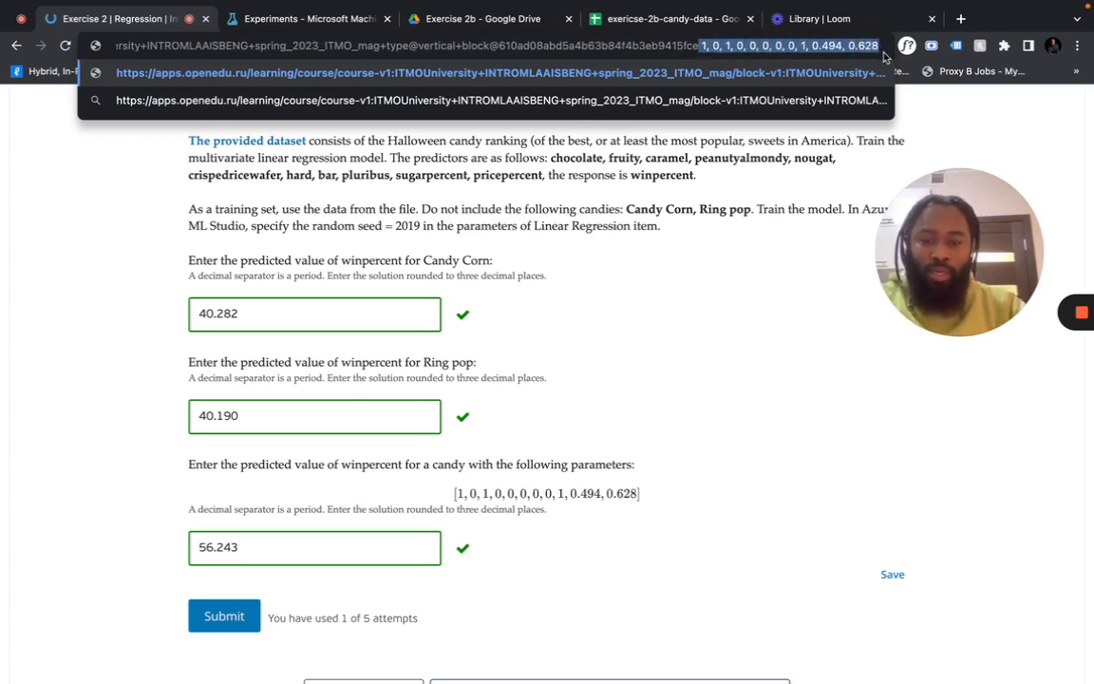
mouse_move(729, 5)
left_click(670, 57)
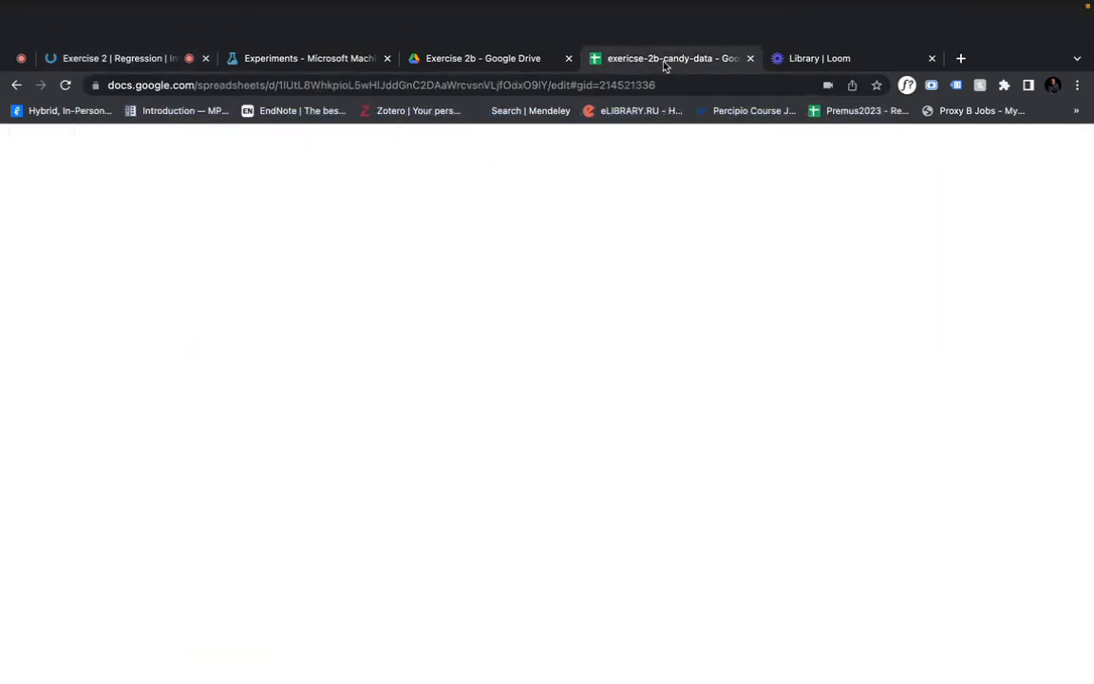
Paste the new candy's parameters into cell B4 of the test sheet
scroll(548, 362, "down", 4)
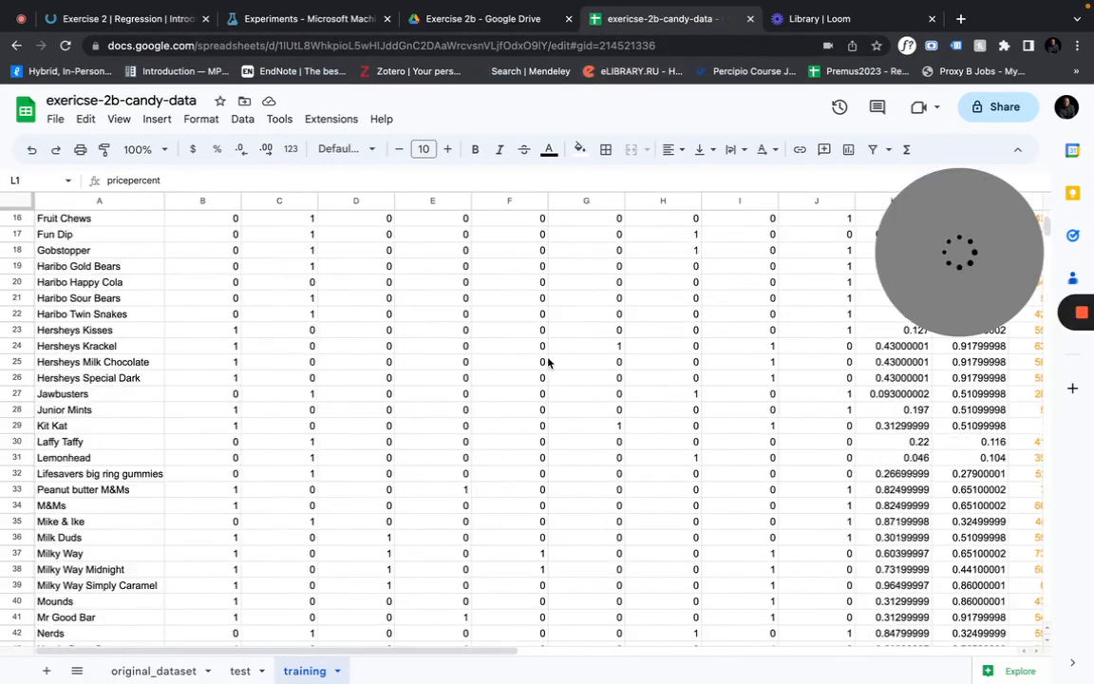
scroll(548, 362, "up", 5)
left_click(240, 670)
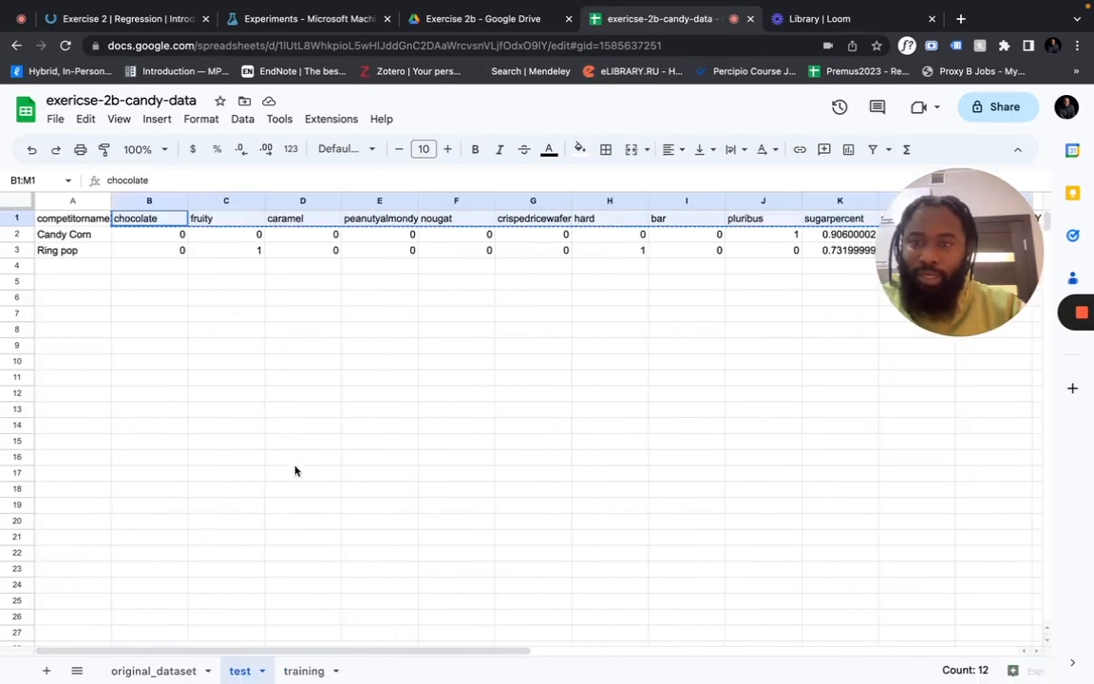
left_click(164, 269)
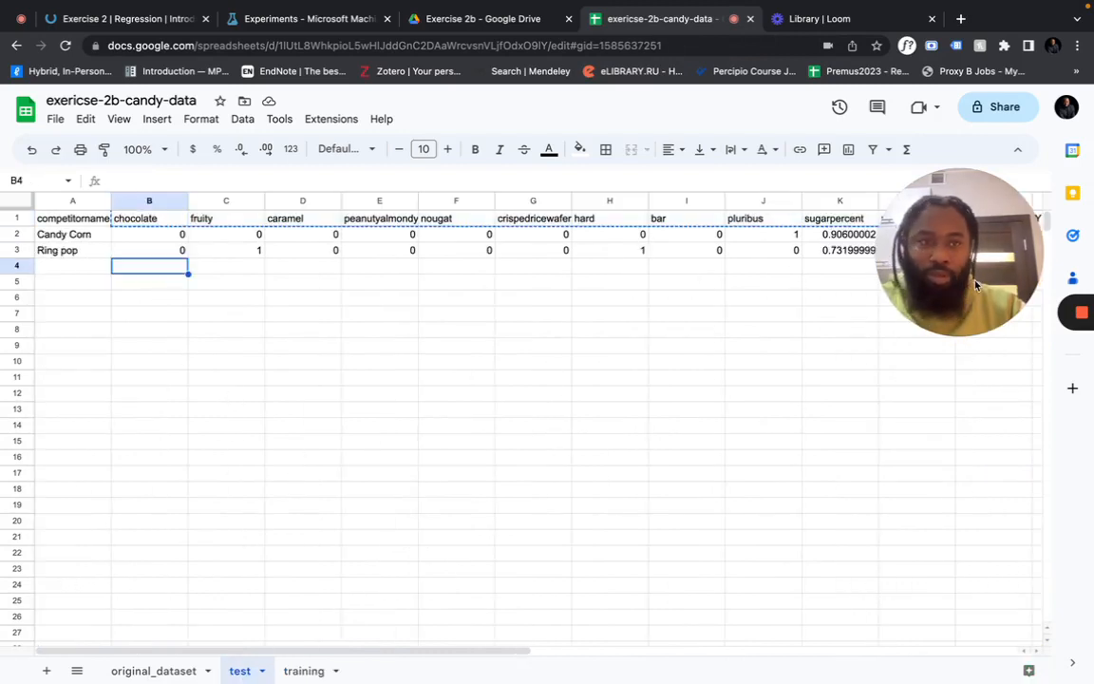
left_click_drag(902, 227, 879, 415)
key("super+v")
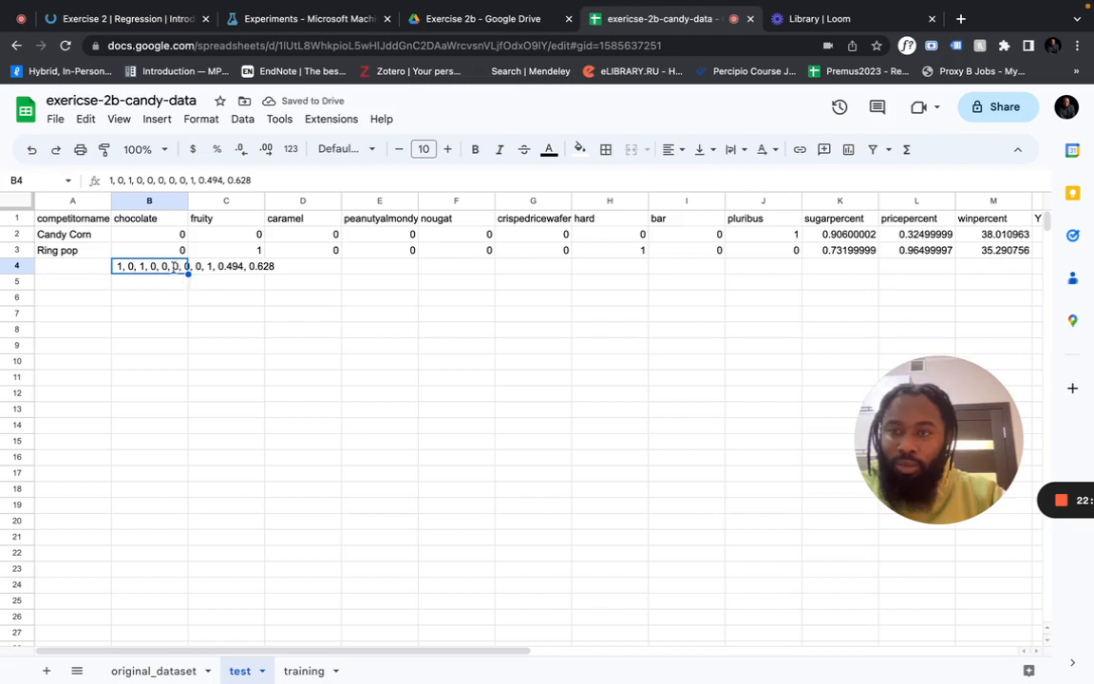
left_click(176, 313)
left_click(178, 250)
left_click(171, 272)
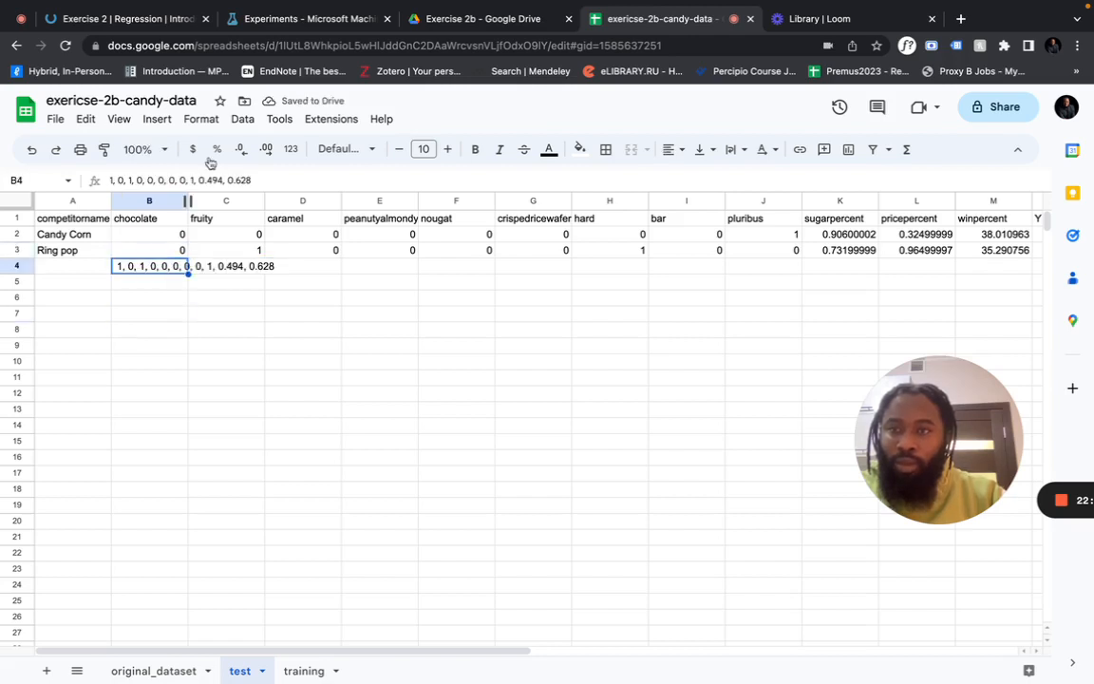
Split the pasted values into columns B to L and select C4:L4
left_click(251, 119)
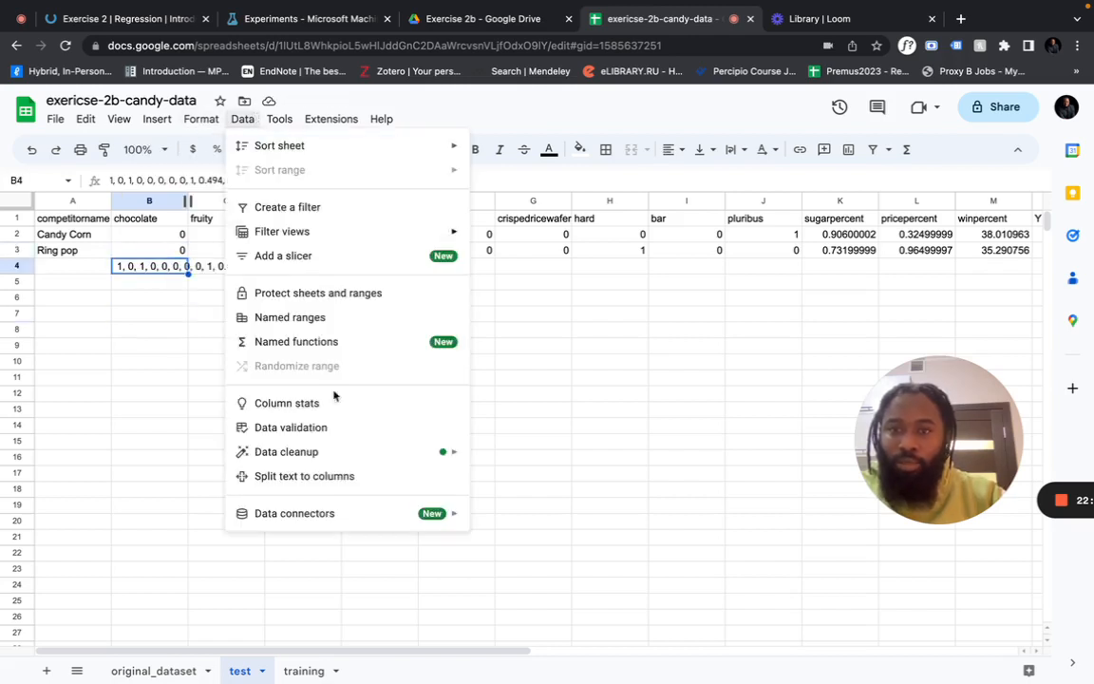
left_click(354, 477)
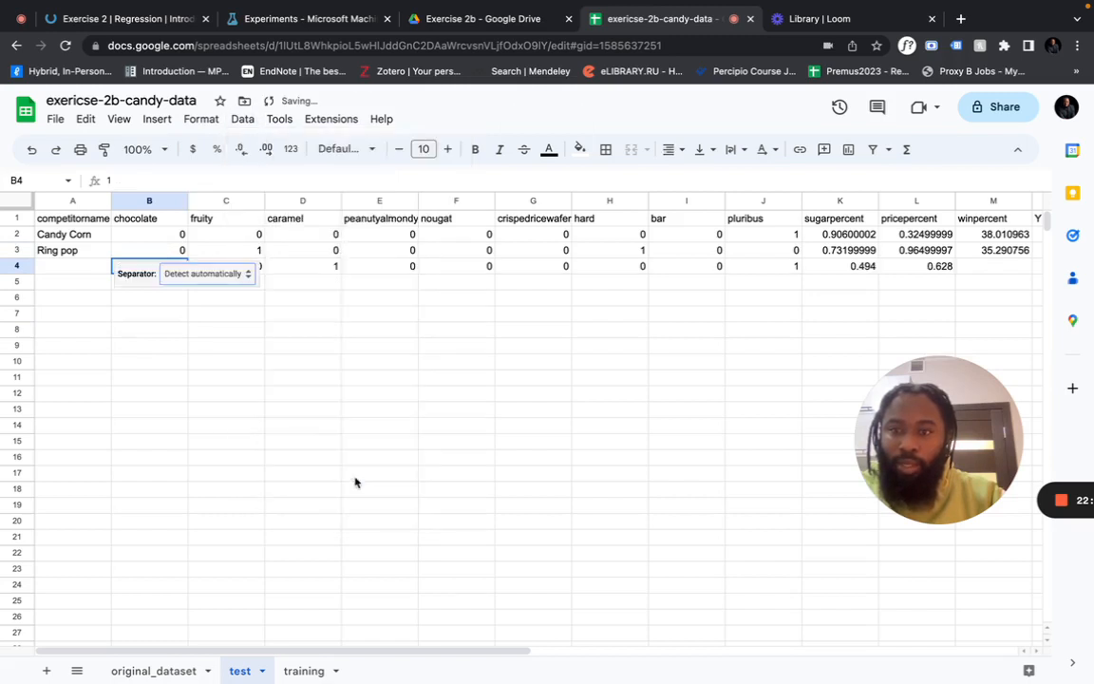
left_click(356, 491)
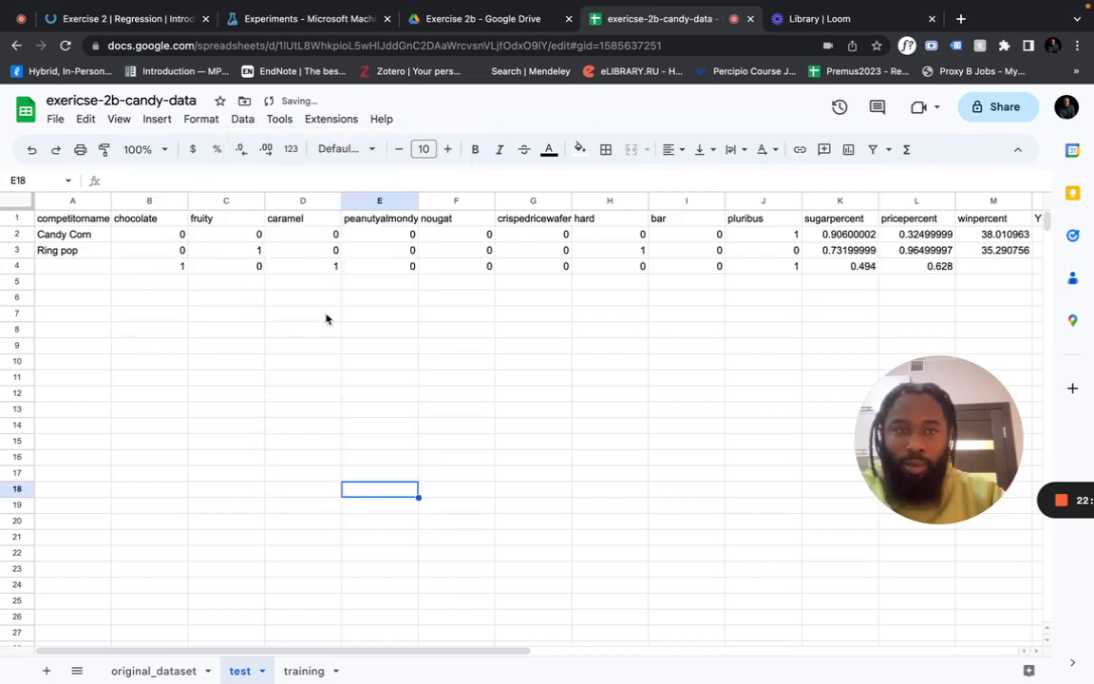
scroll(355, 339, "right", 2)
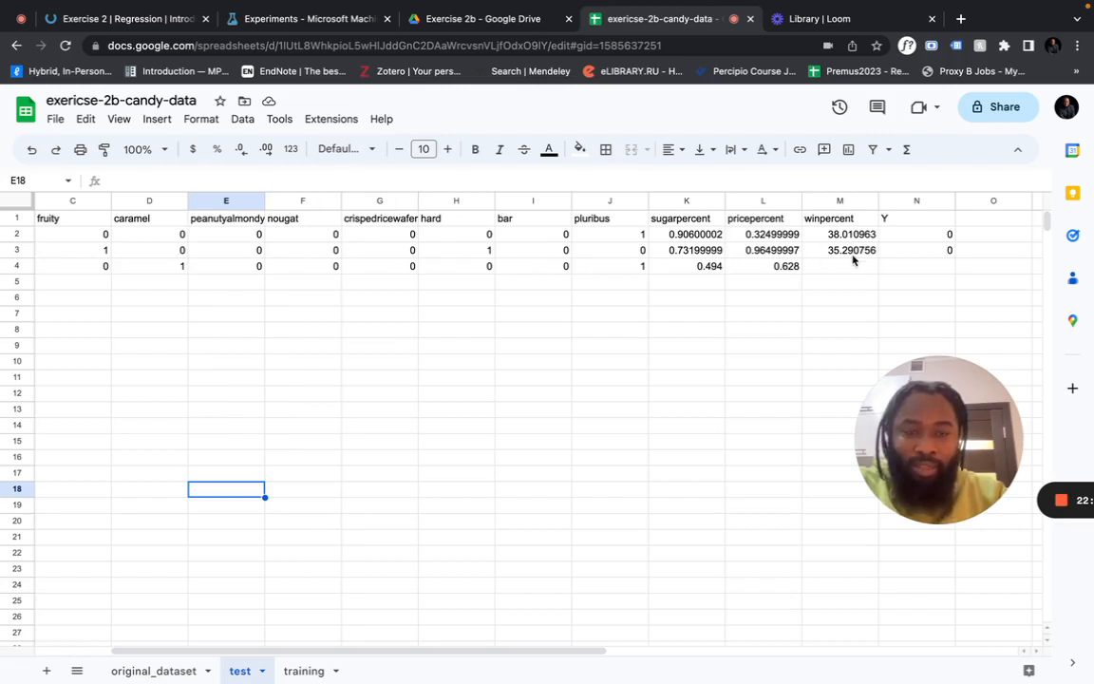
scroll(793, 269, "left", 2)
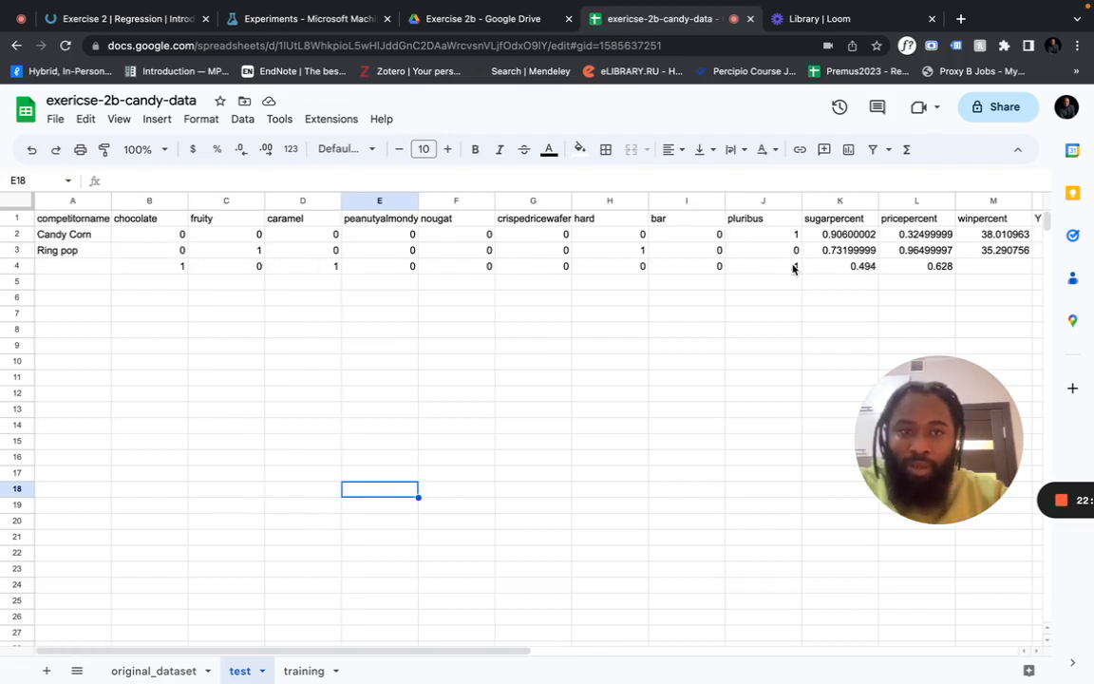
left_click_drag(919, 266, 181, 273)
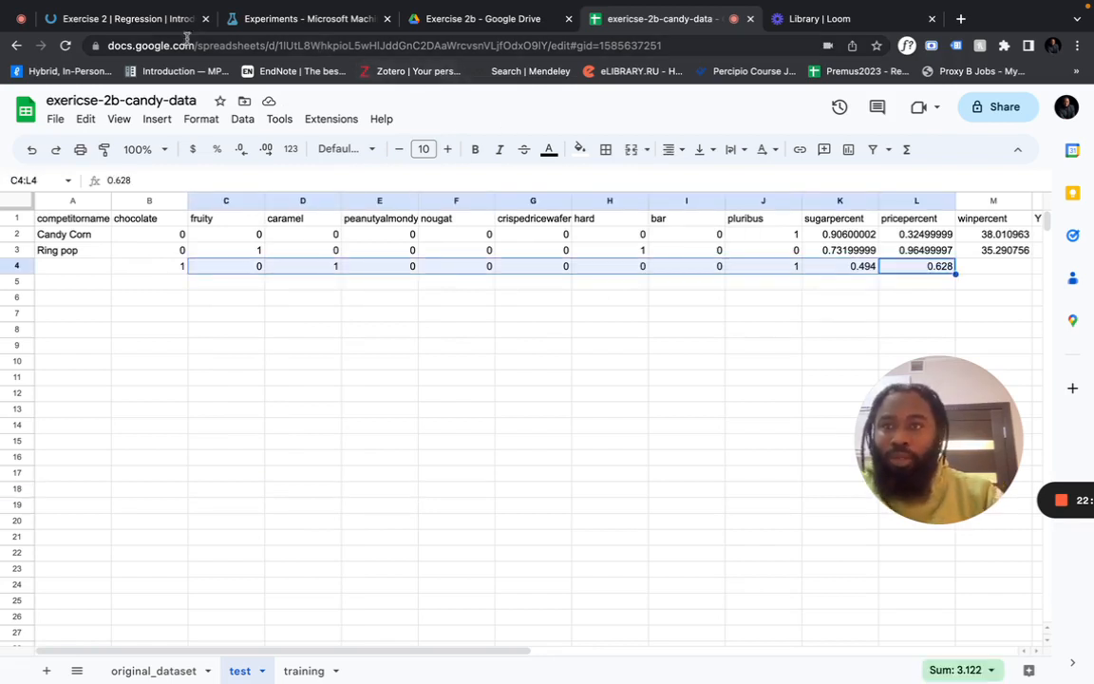
Paste 1, 0, 1, 0, 0, 0, 0, 0, 1, 0.494, 0.628 as line 4 of Enter Data Manually
left_click(289, 19)
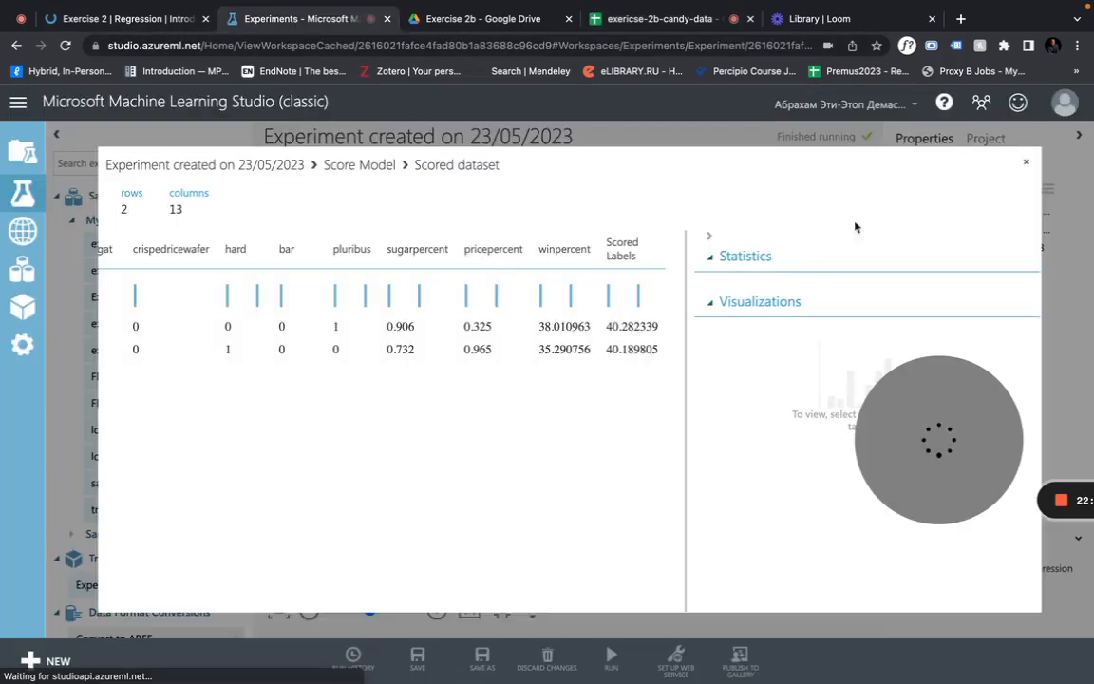
left_click(1021, 157)
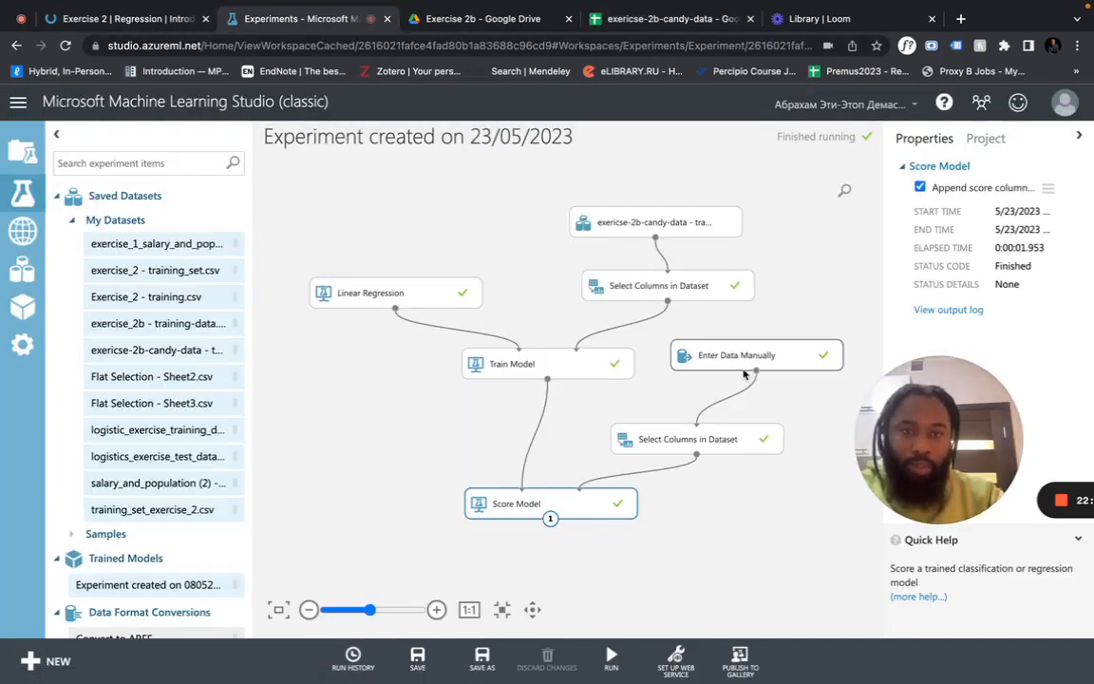
left_click(680, 352)
left_click(972, 323)
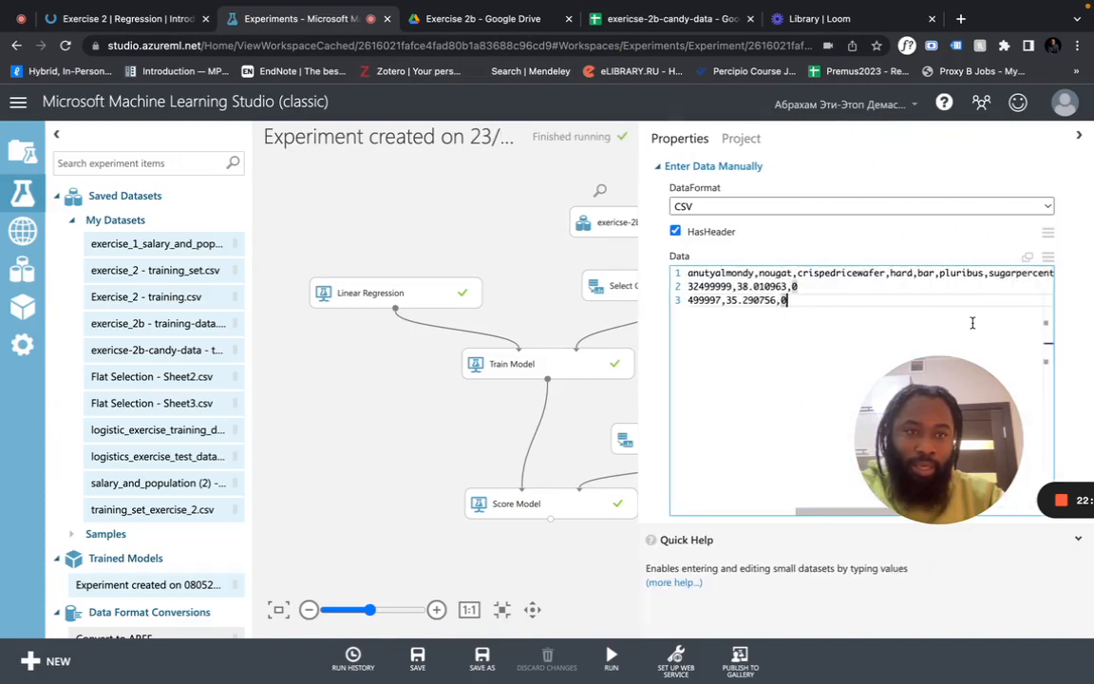
scroll(911, 302, "left", 3)
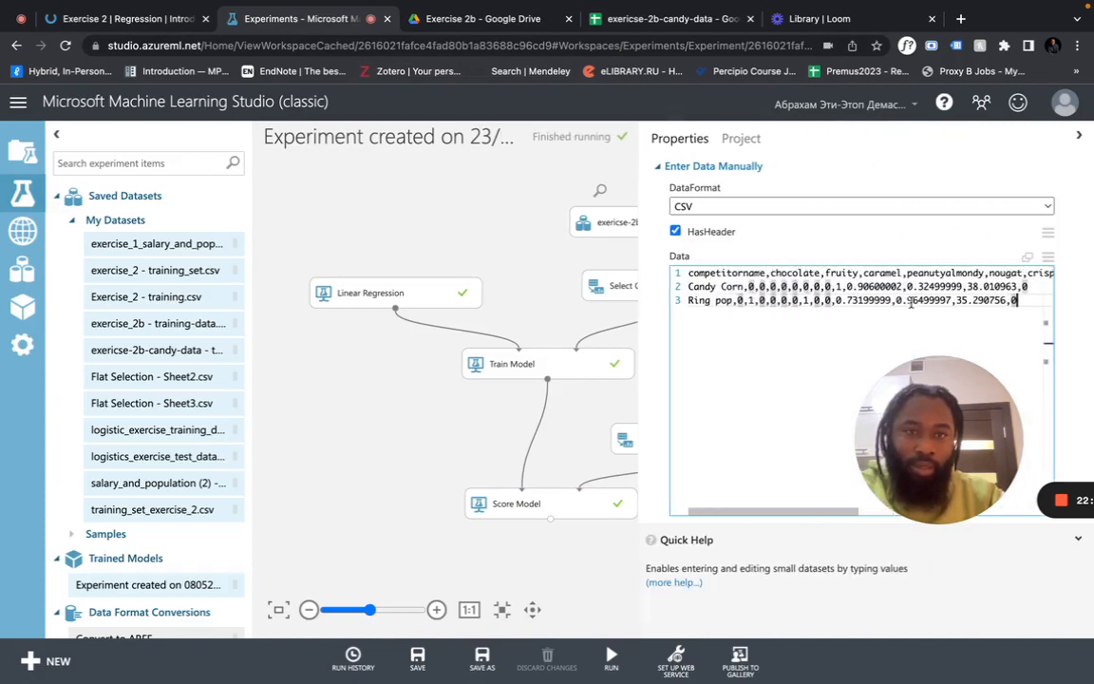
scroll(911, 303, "right", 4)
scroll(877, 302, "left", 3)
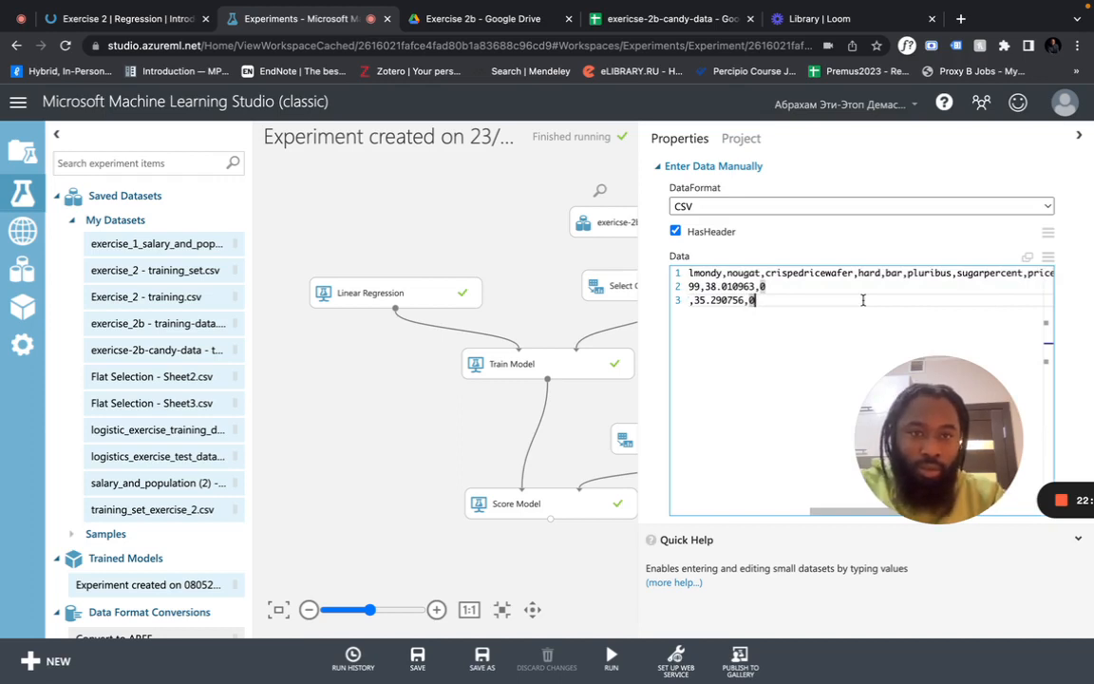
key("Return")
key("super+v")
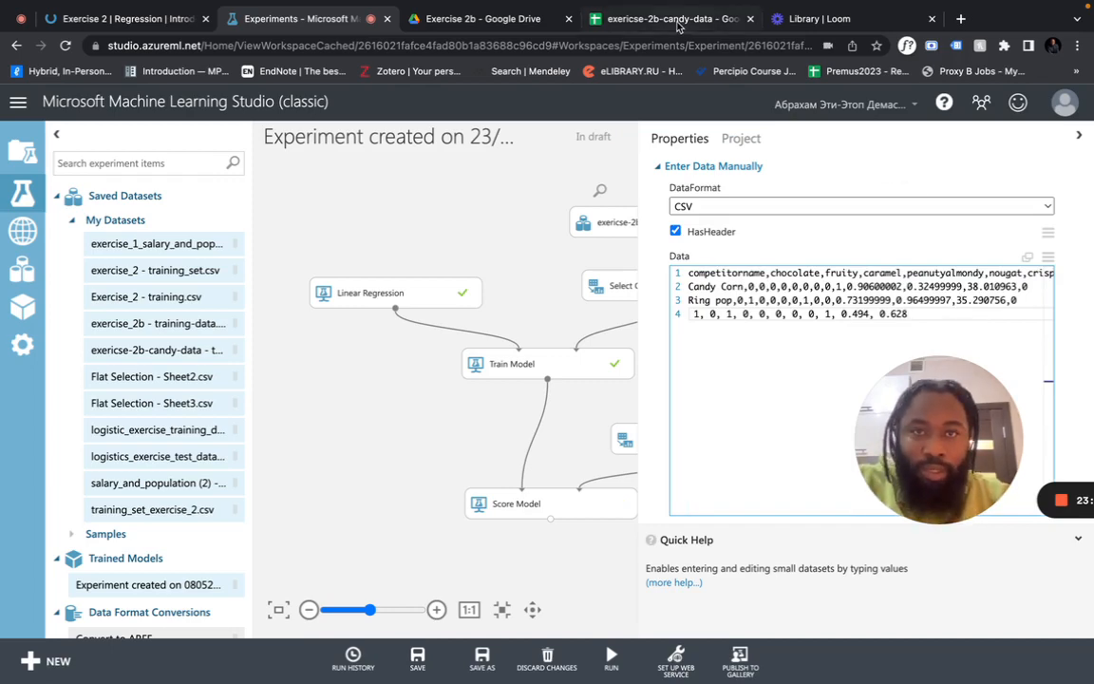
Check the new candy's row up to N4 in the spreadsheet, then append a comma to line 4
left_click(627, 19)
scroll(624, 255, "right", 3)
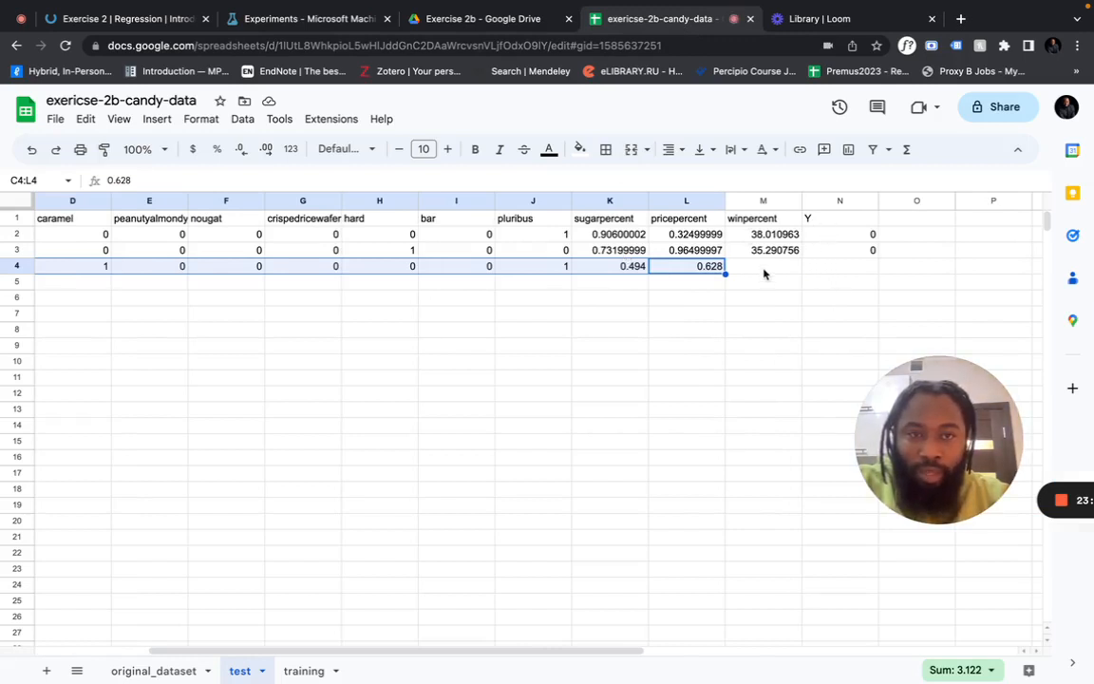
left_click(821, 271)
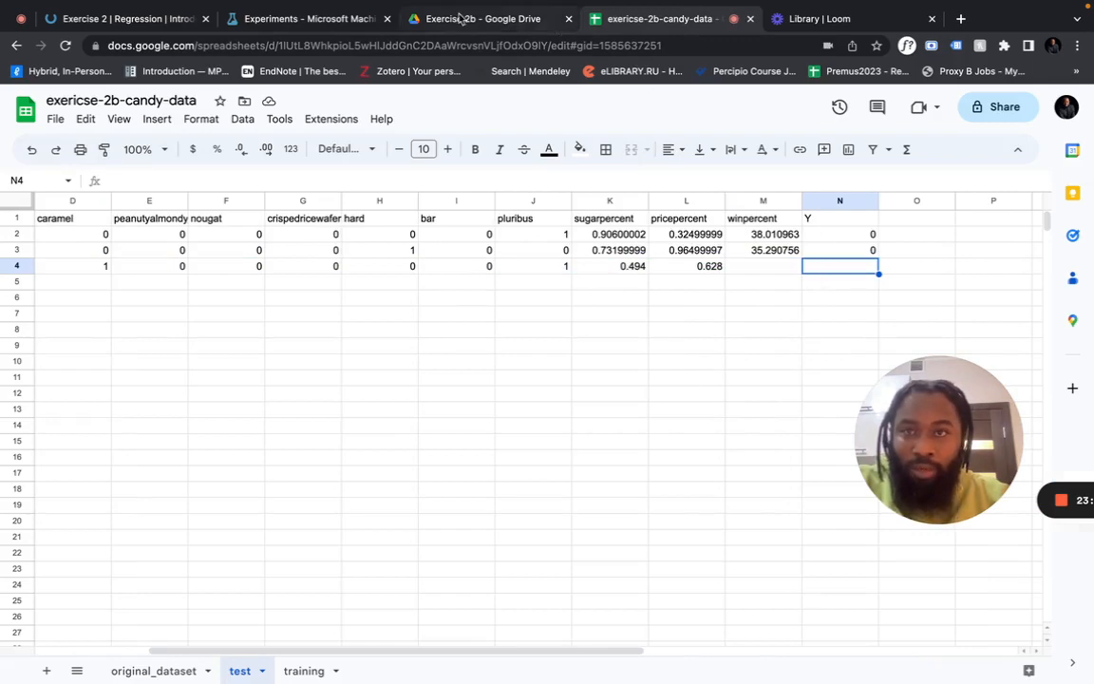
left_click(290, 19)
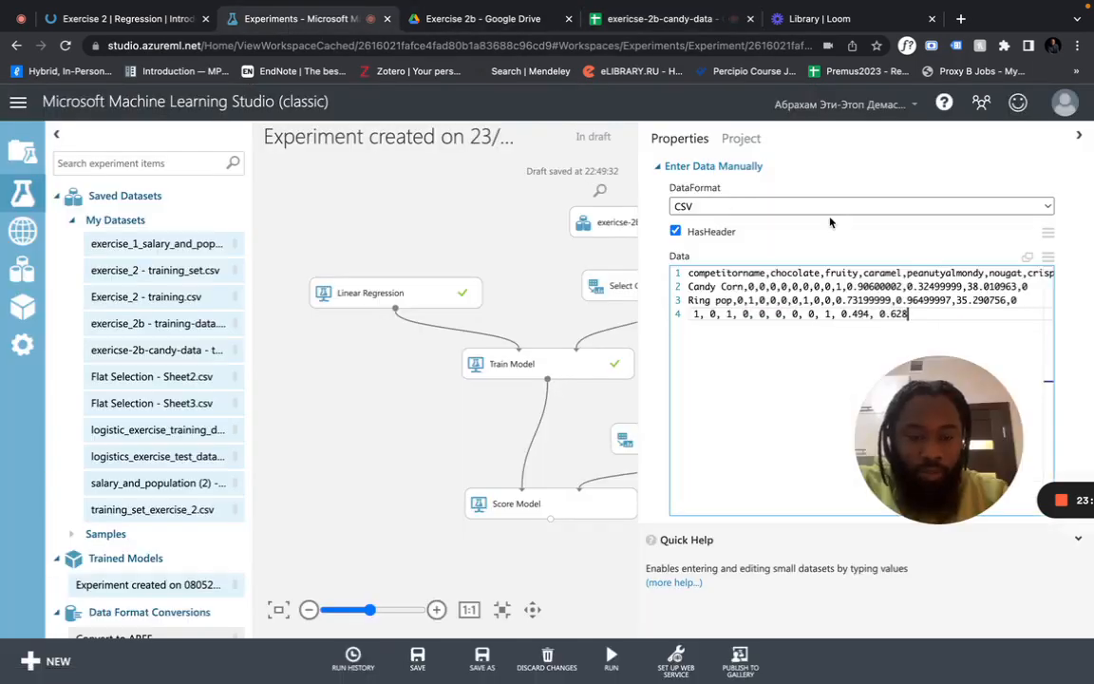
type(",,")
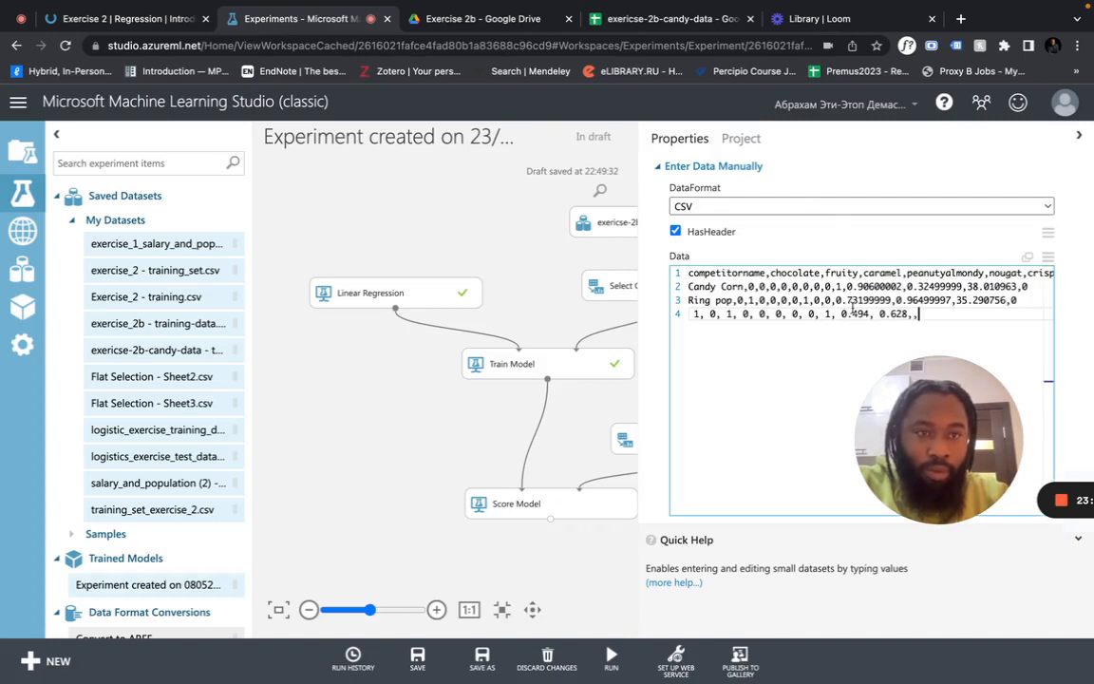
left_click(487, 304)
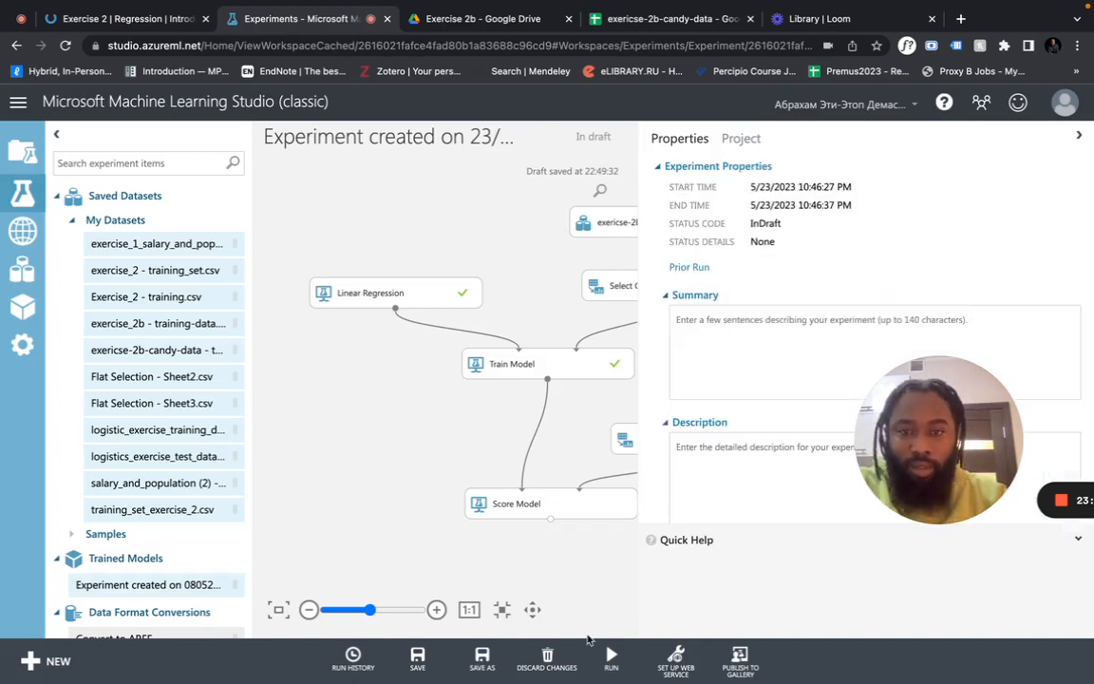
Run the whole experiment again with the four-row candy data
left_click(611, 656)
left_click(598, 598)
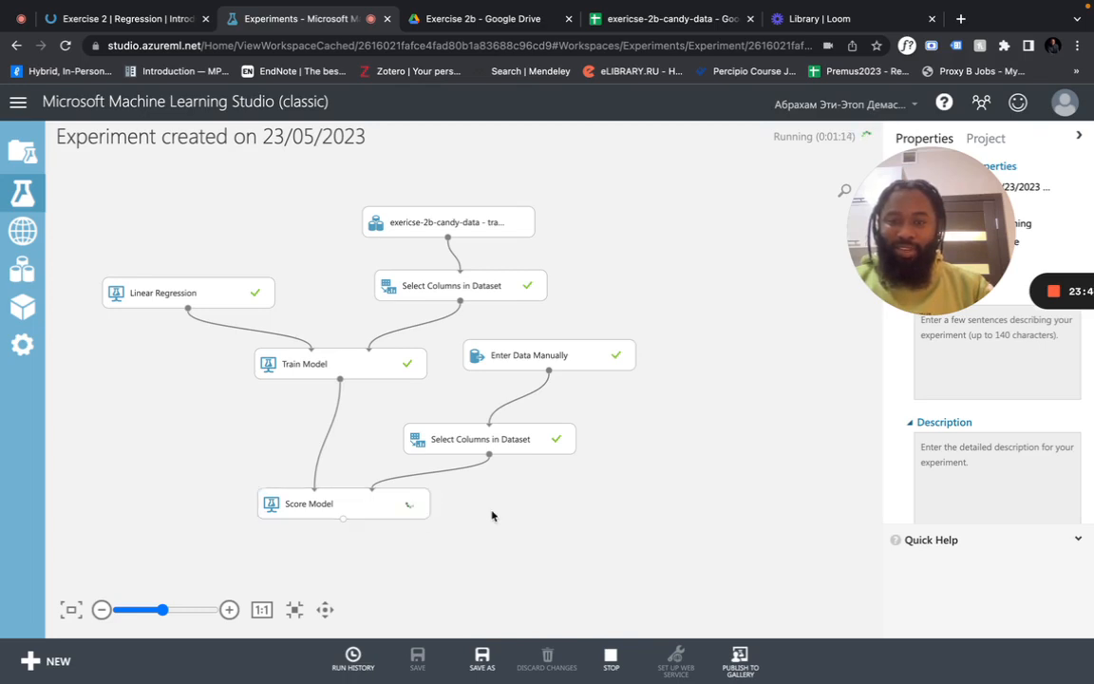
right_click(566, 507)
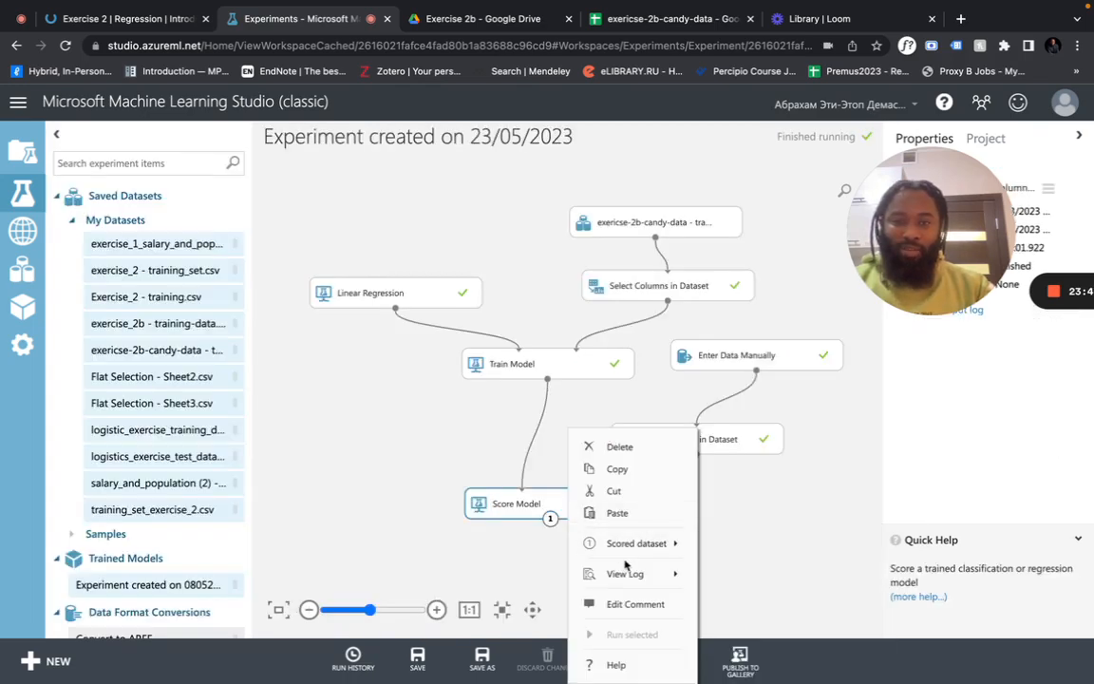
mouse_move(675, 547)
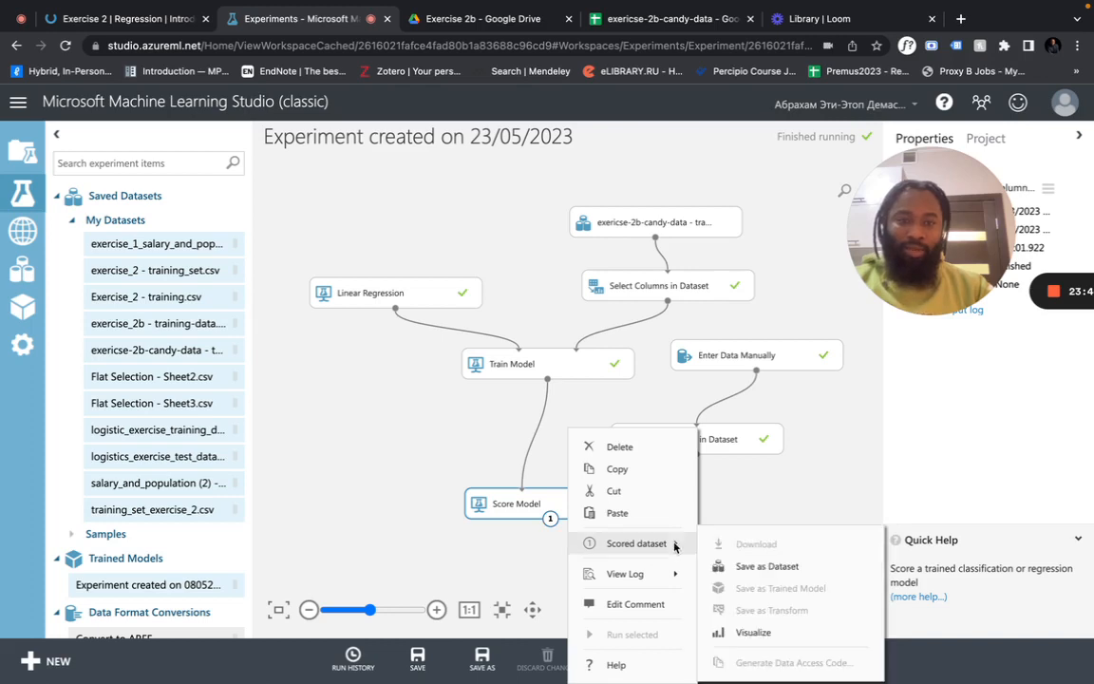
left_click(753, 631)
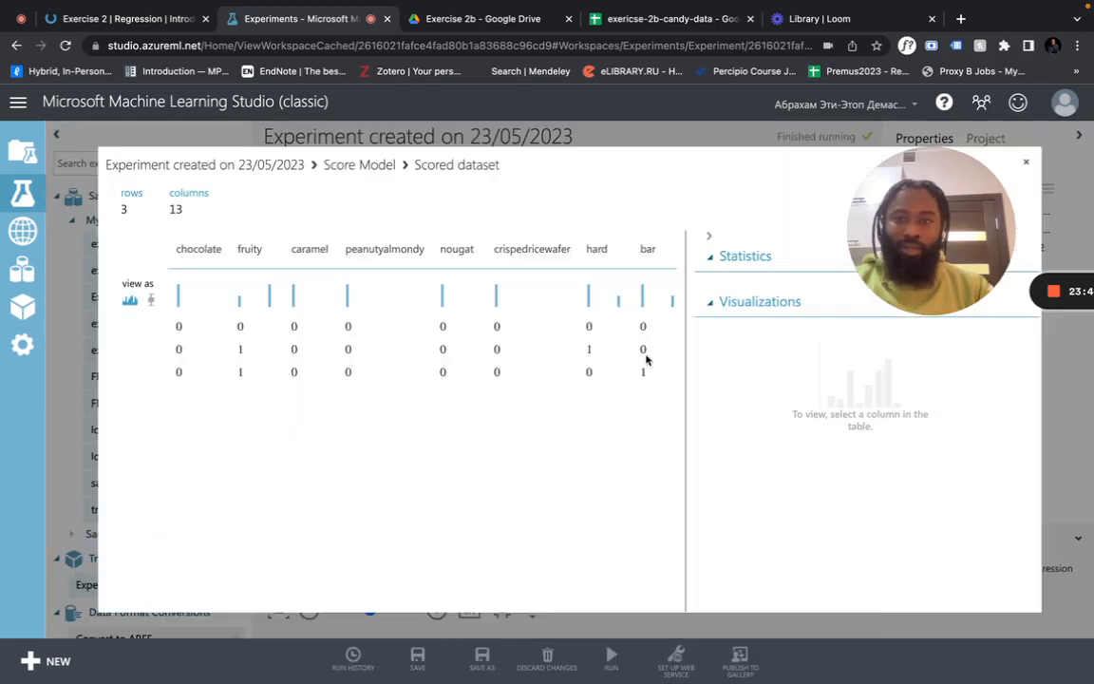
scroll(439, 376, "right", 5)
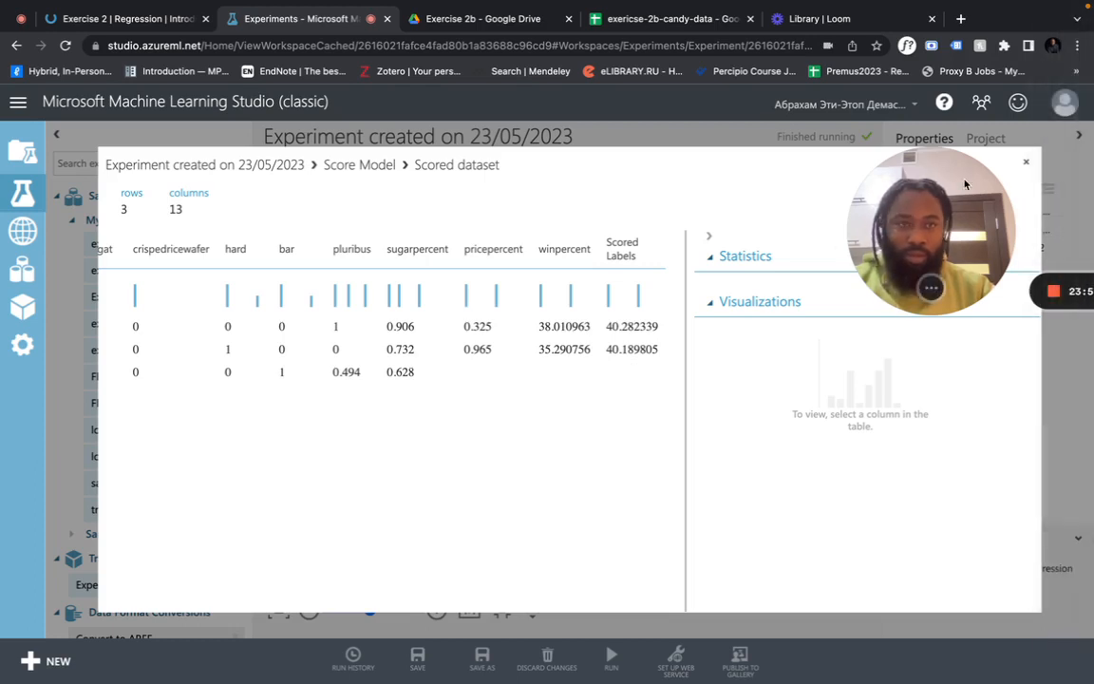
left_click_drag(953, 200, 983, 252)
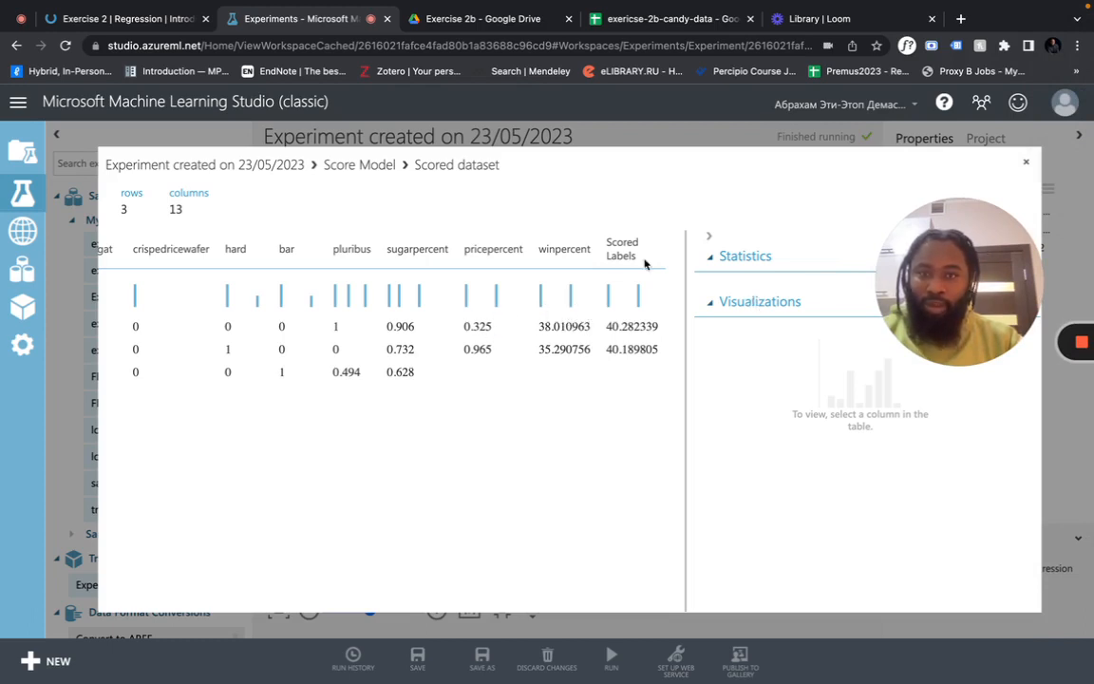
left_click(1025, 163)
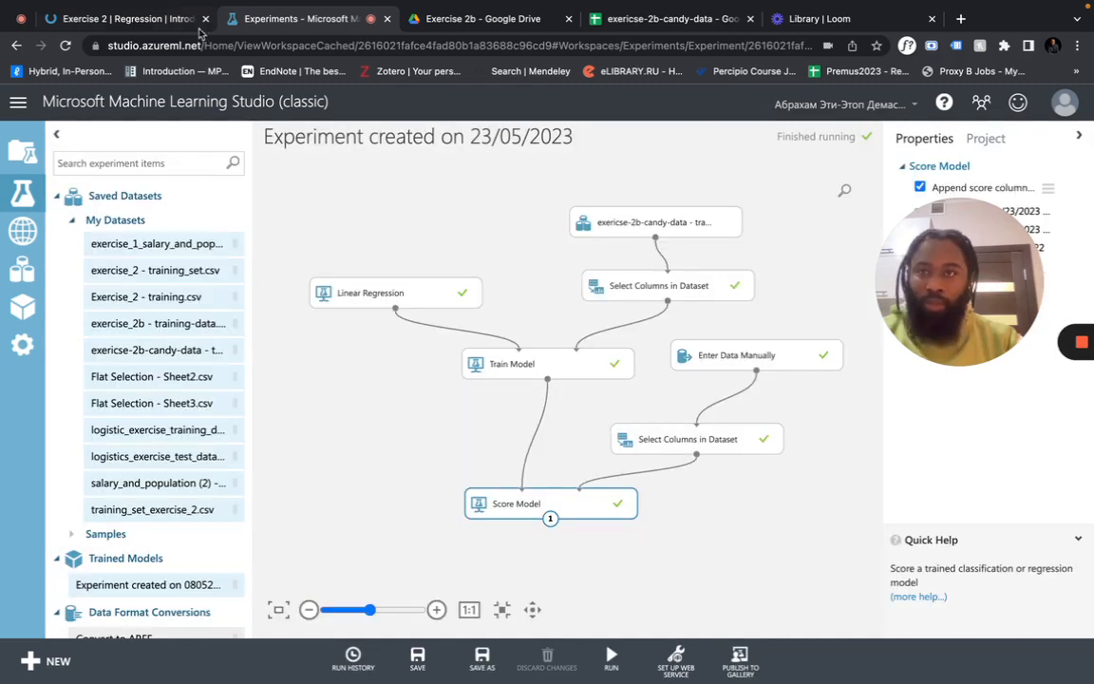
Enter 0 in M4 (winpercent) and 0 in N4 (Y) for the new candy on the test sheet
key("super+1")
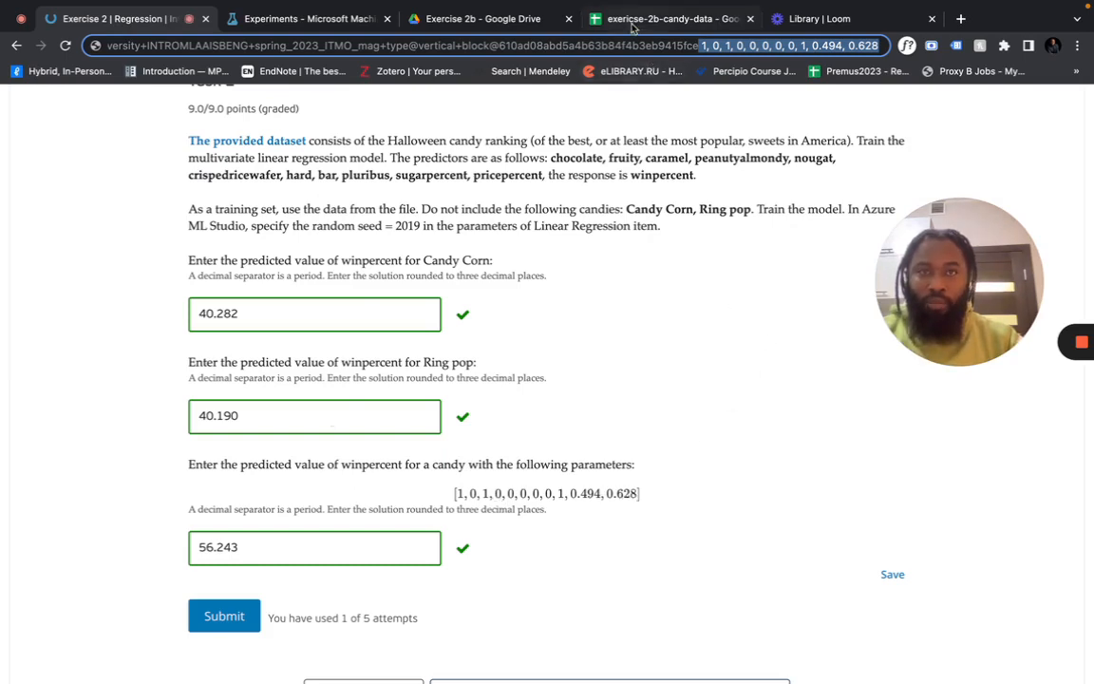
left_click(656, 18)
scroll(703, 312, "right", 3)
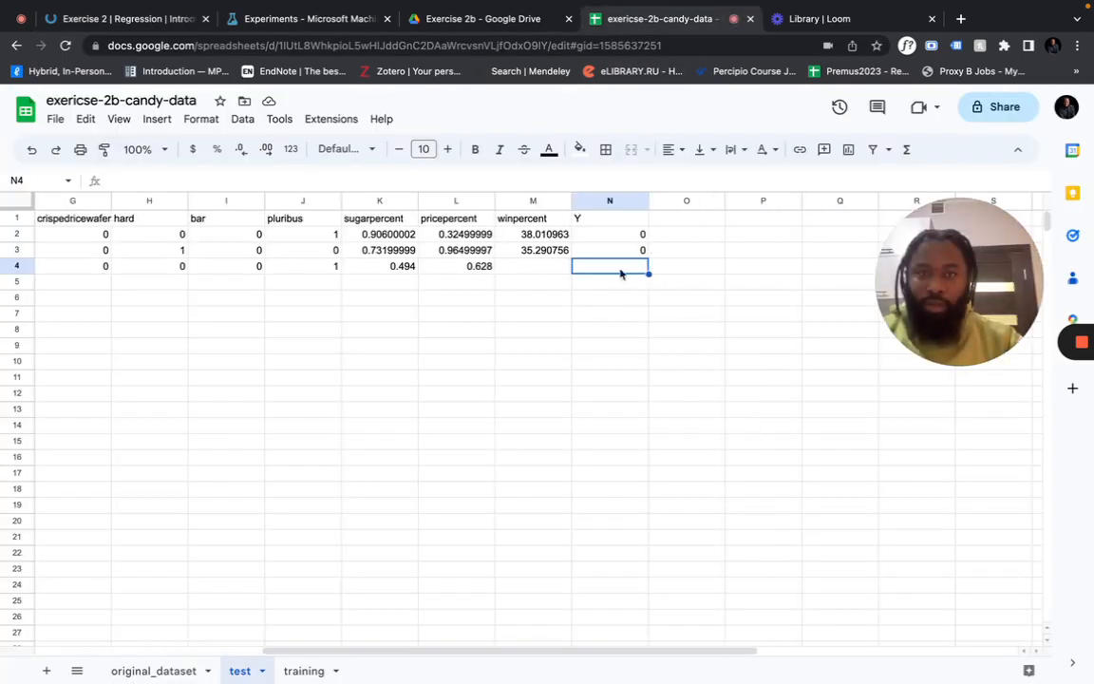
left_click(535, 267)
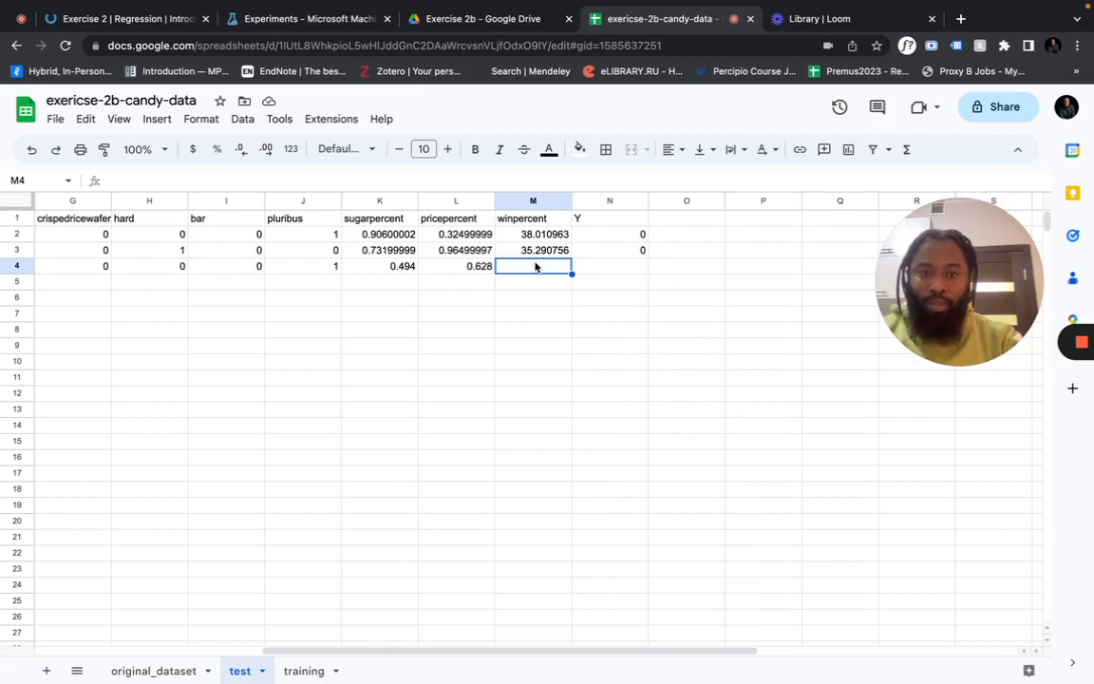
type("0")
key("Tab")
type("0")
key("Tab")
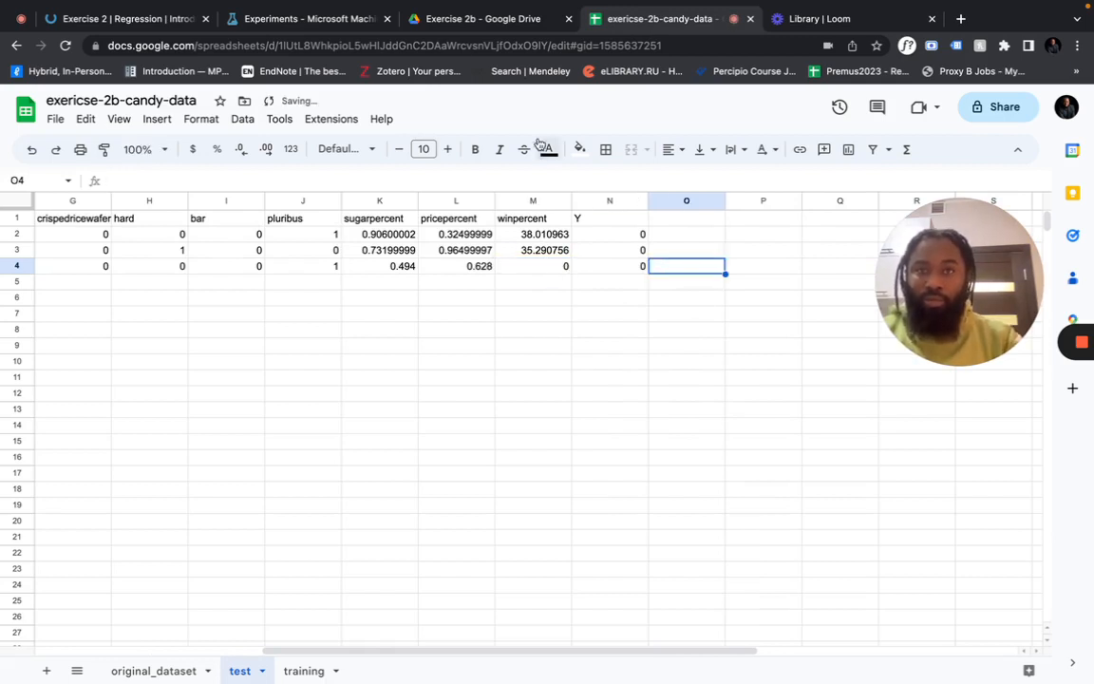
left_click(302, 21)
left_click(753, 363)
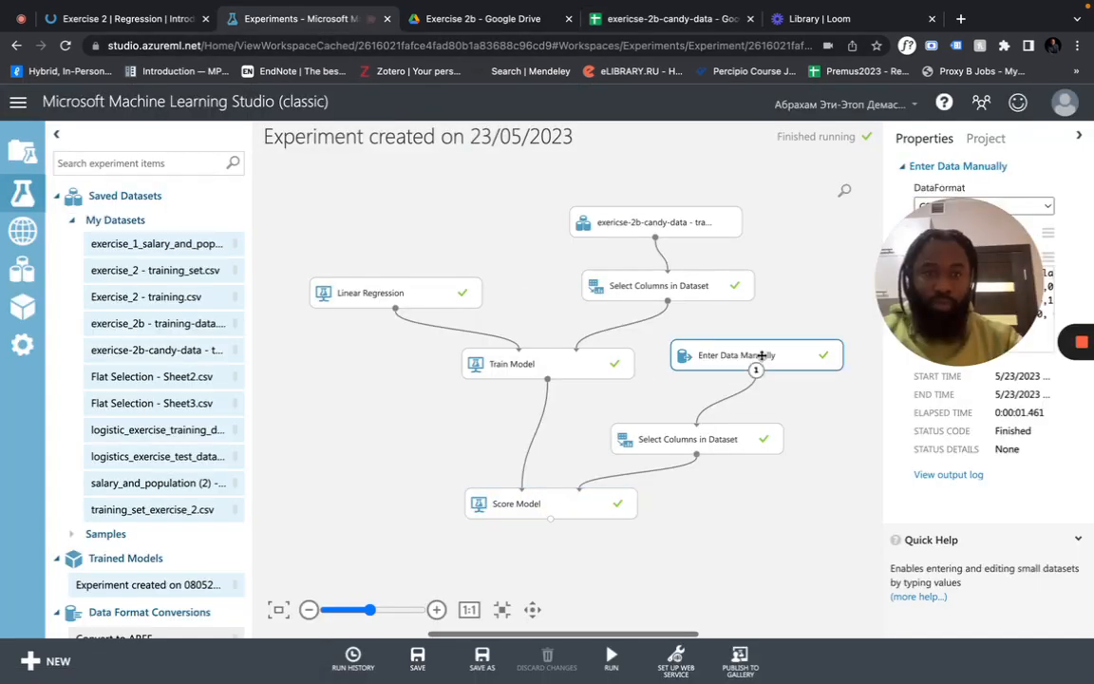
Make data line 4 end with 0.628,0,0 for winpercent and Y
left_click_drag(966, 380, 969, 532)
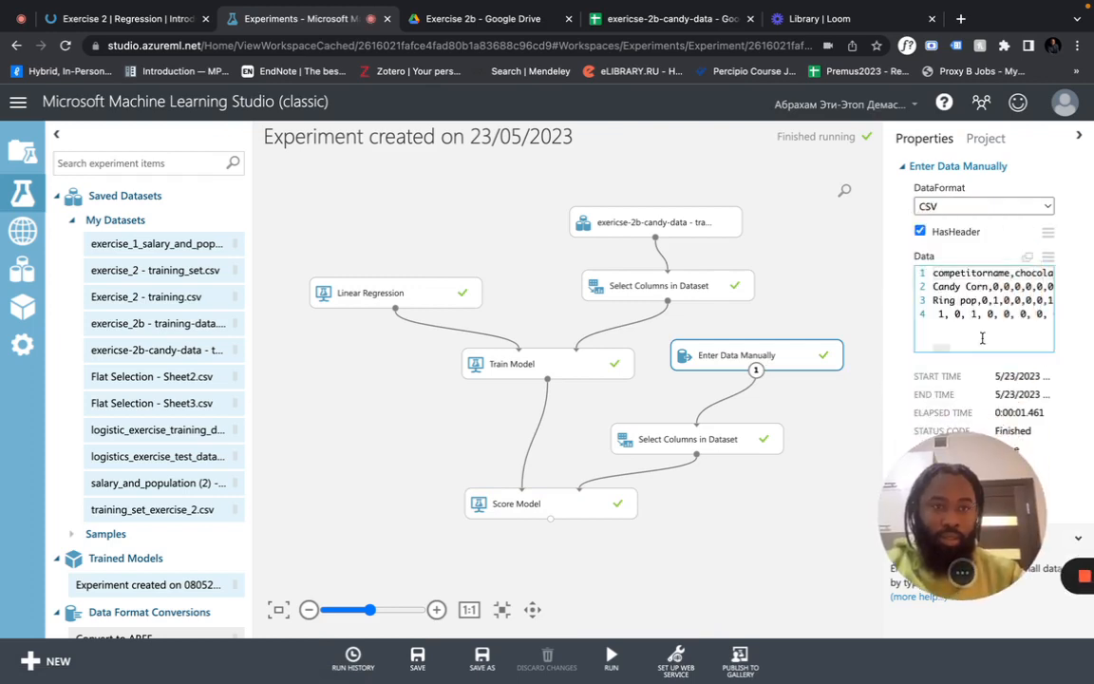
left_click(955, 319)
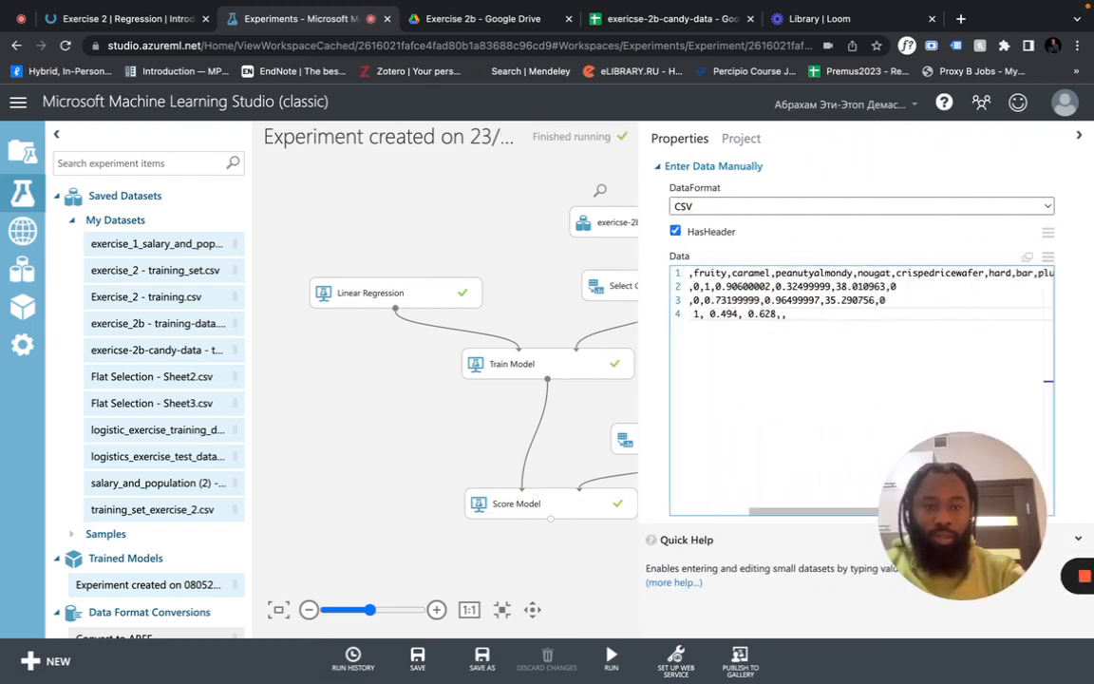
key("Left")
type("0,")
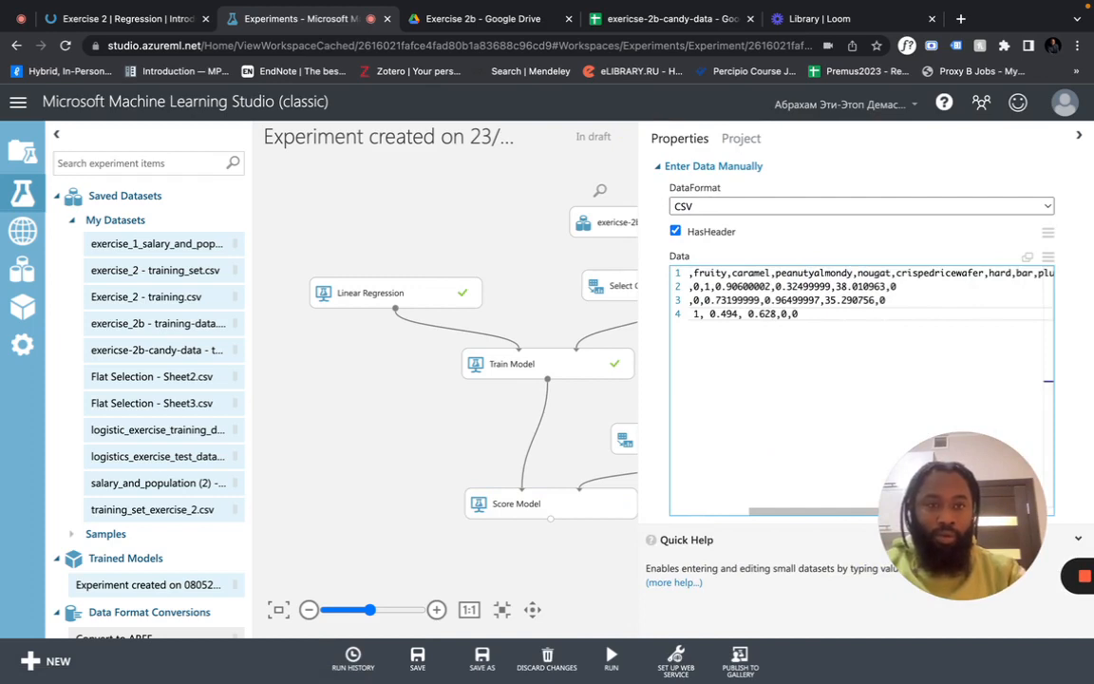
type("0")
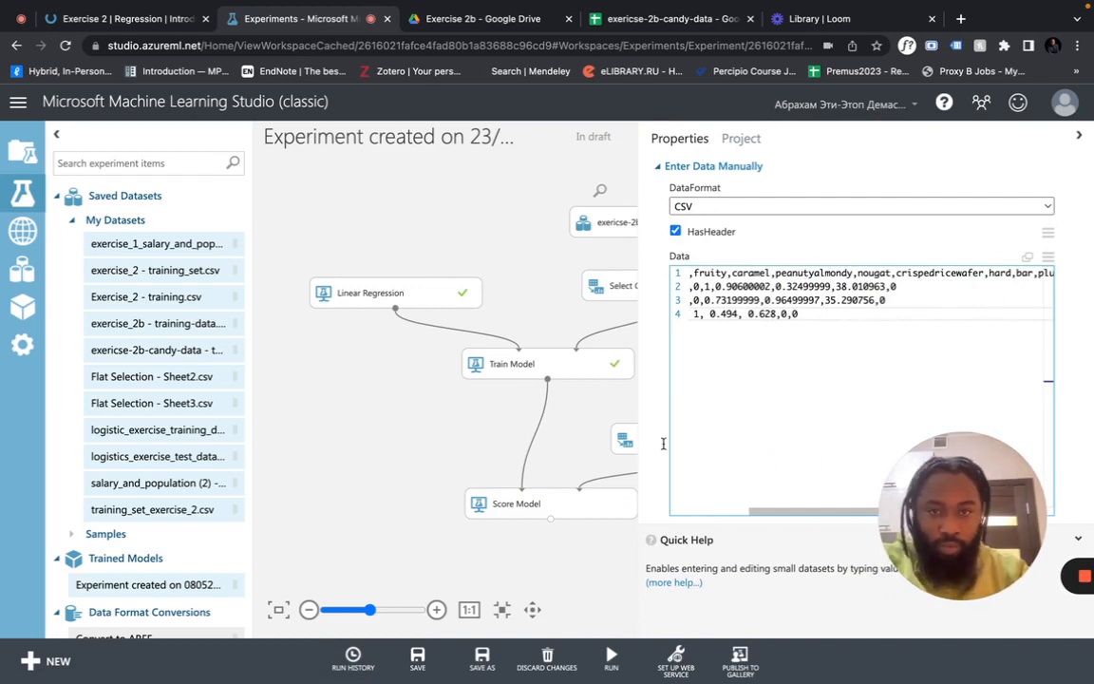
Run the experiment again with the completed candy row
mouse_move(610, 656)
left_click(597, 599)
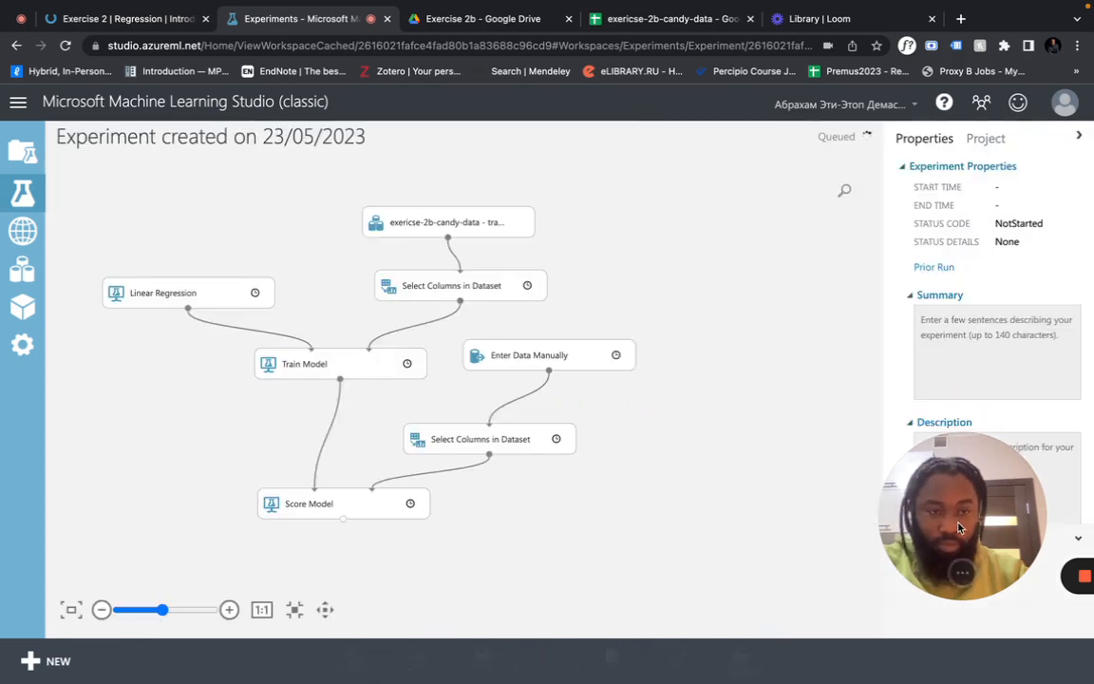
left_click_drag(959, 516, 983, 183)
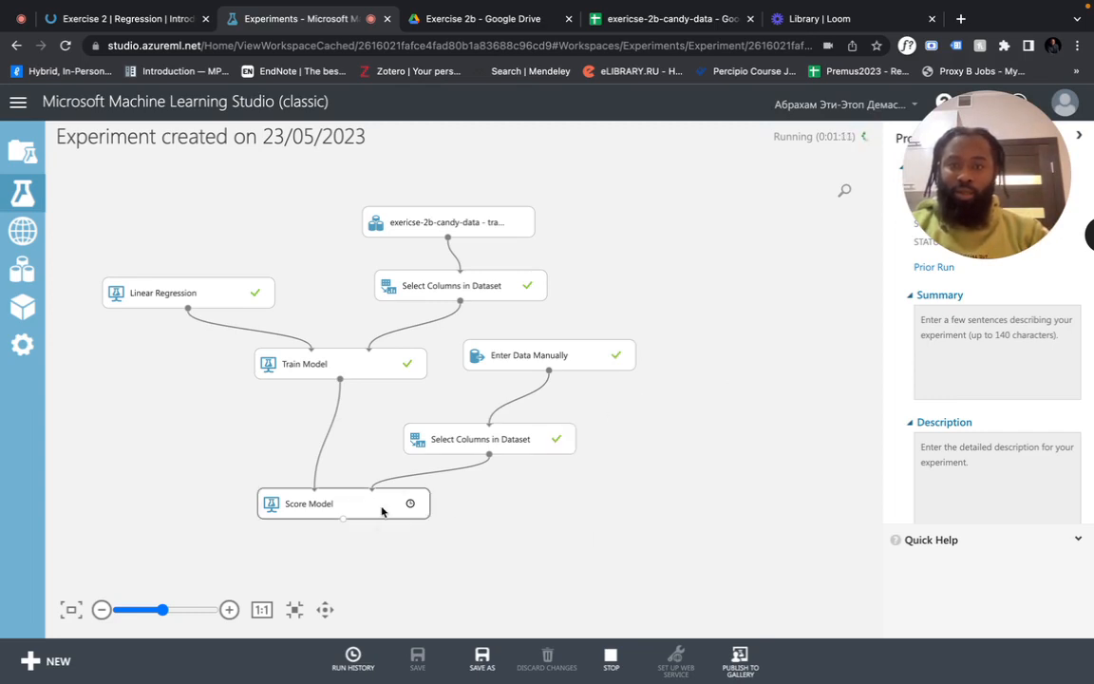
Open the rescored dataset and select the new candy's Scored Label 46.335503
right_click(537, 509)
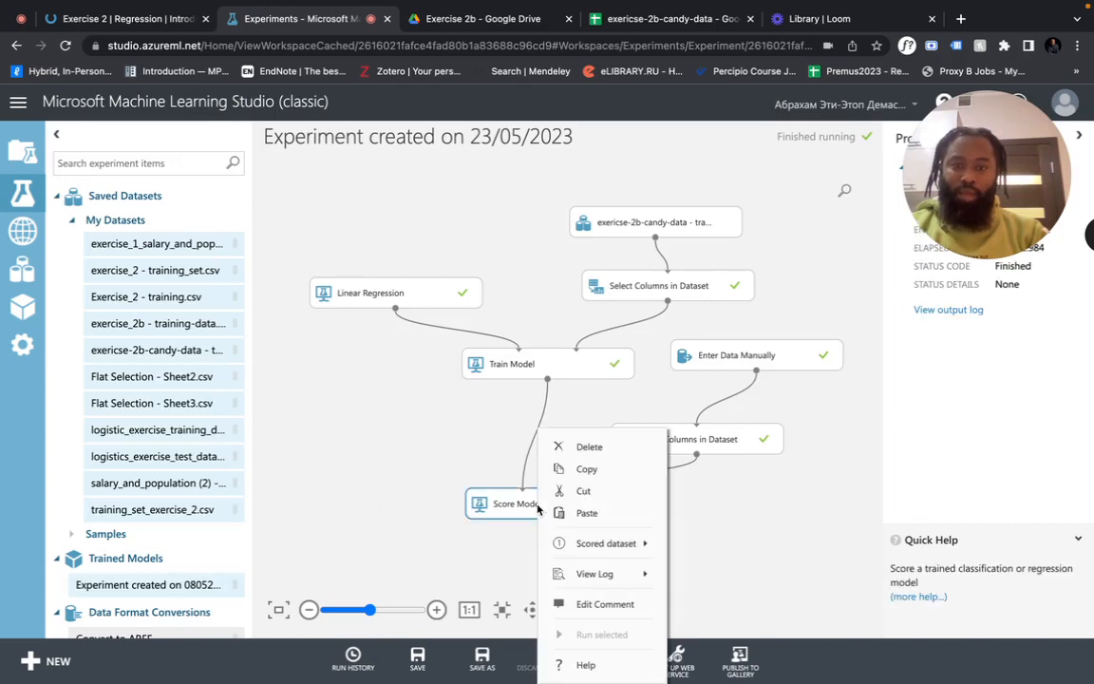
mouse_move(628, 544)
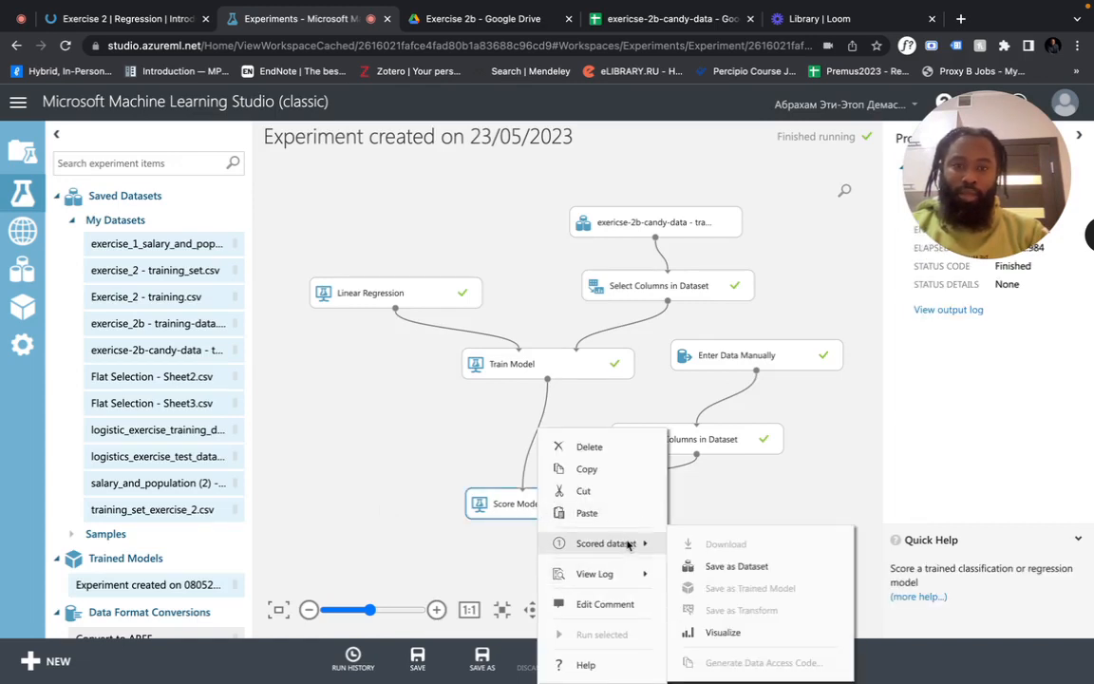
left_click(723, 632)
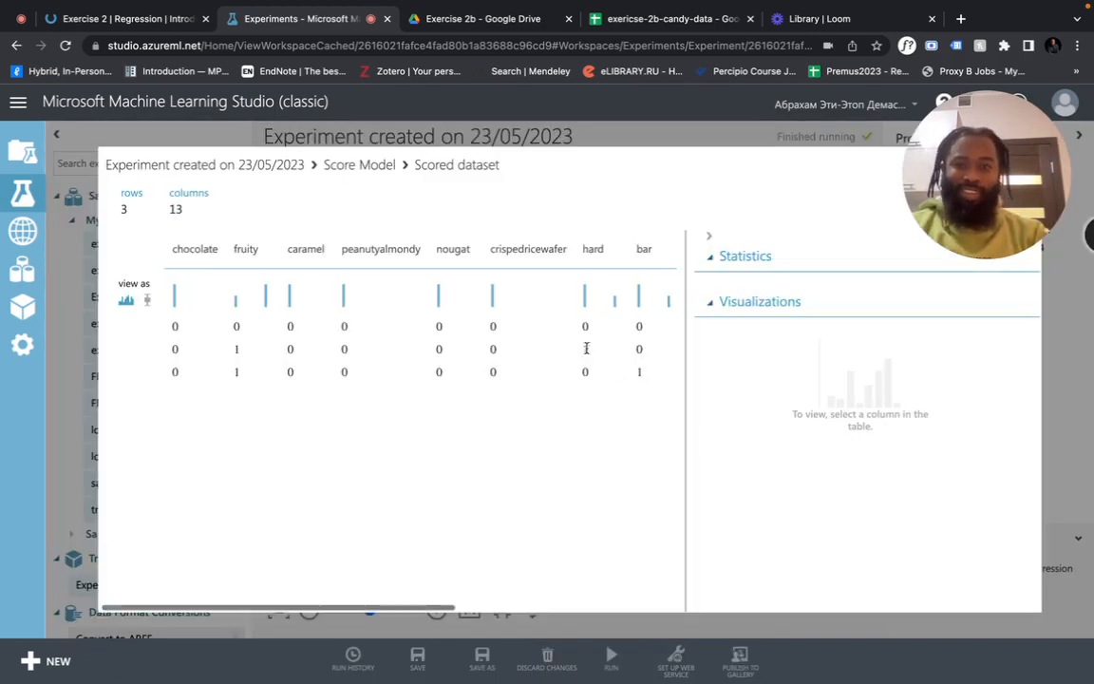
scroll(634, 362, "right", 5)
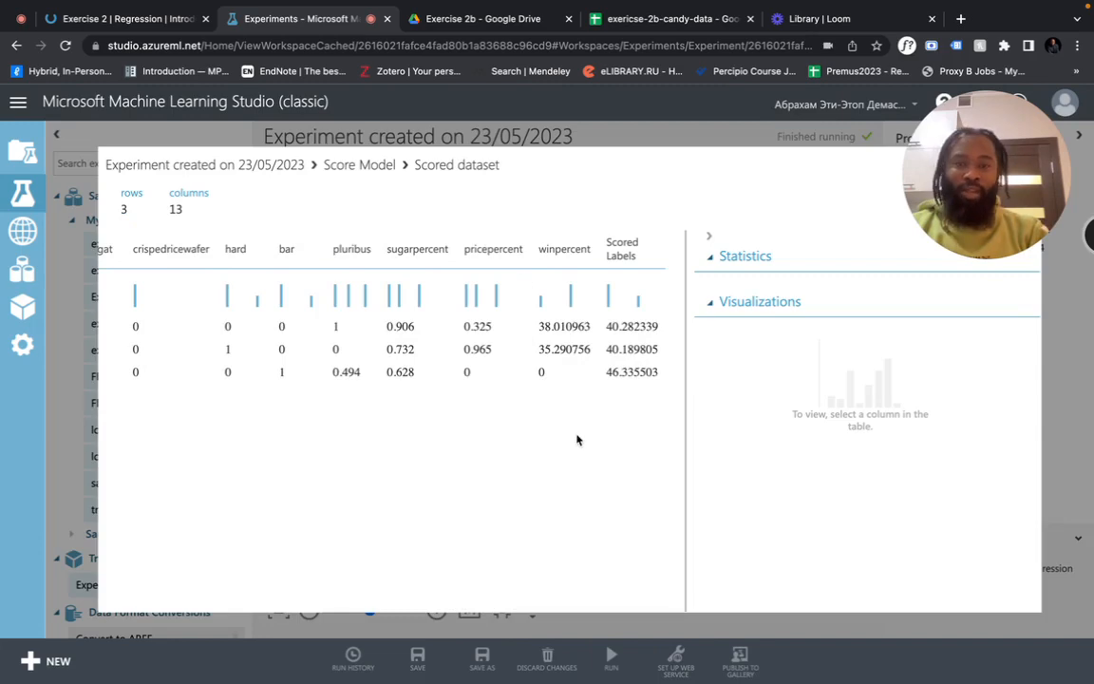
left_click_drag(605, 371, 658, 370)
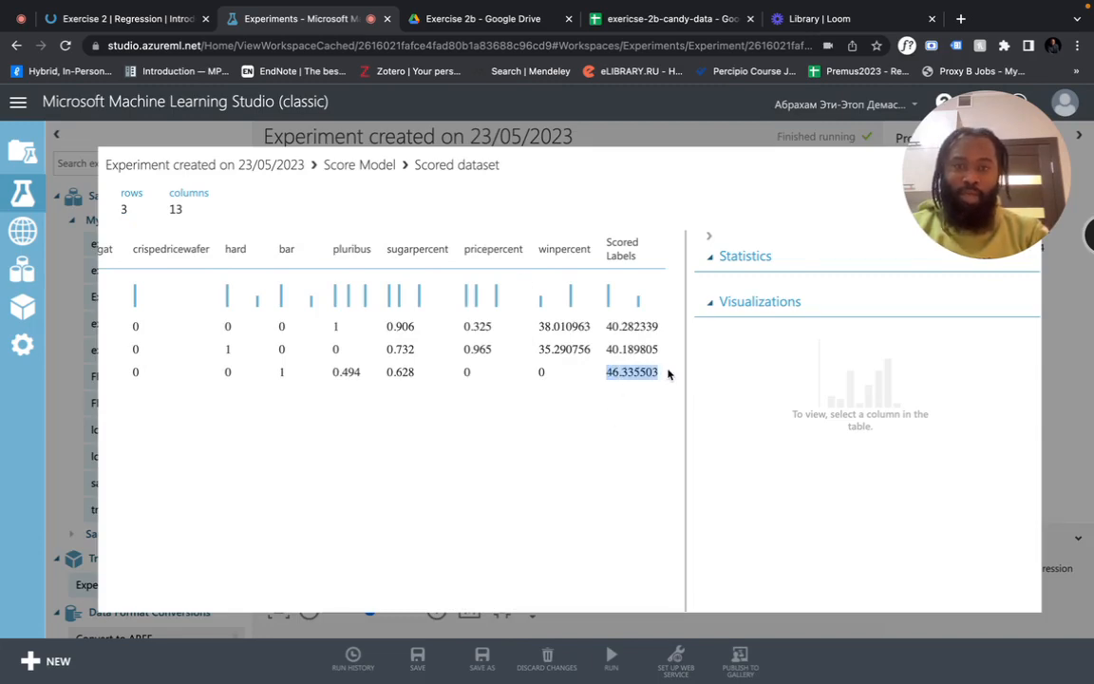
Compare the Scored Labels with the quiz answers, then screenshot the new candy's parameter vector
left_click(143, 18)
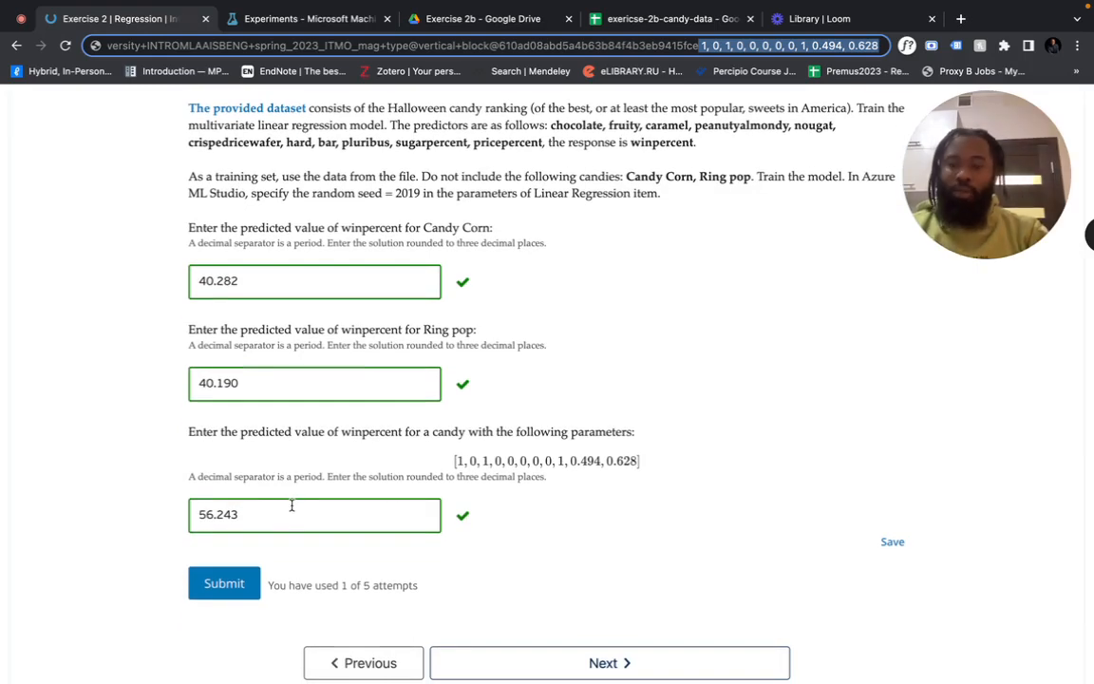
left_click(283, 508)
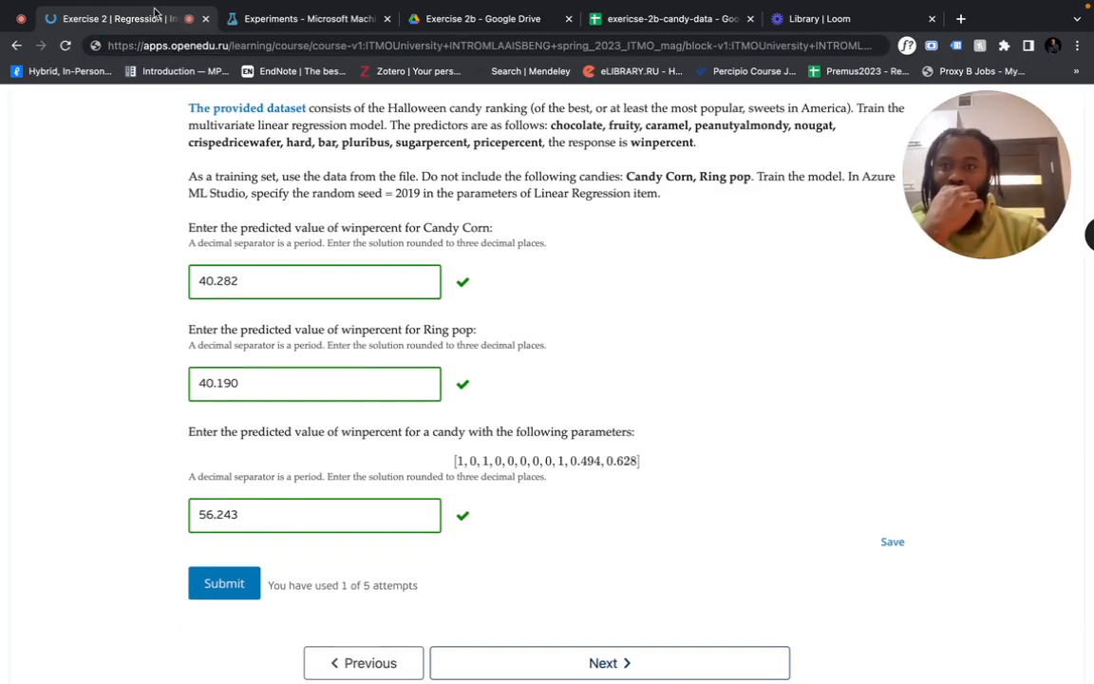
left_click(361, 17)
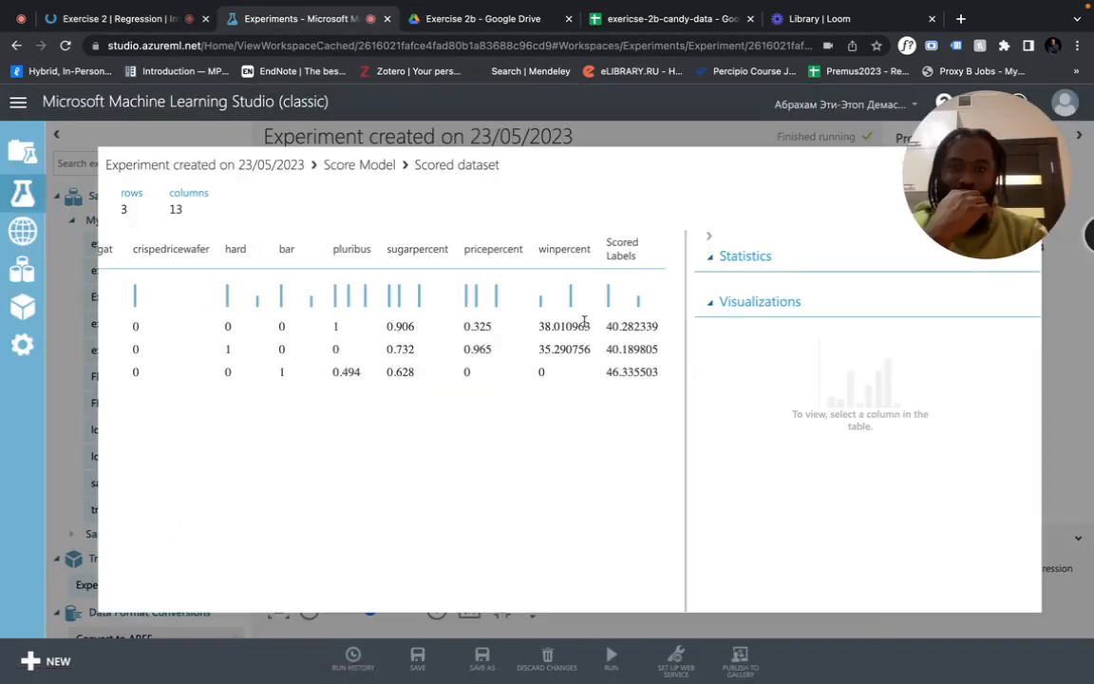
scroll(612, 372, "left", 10)
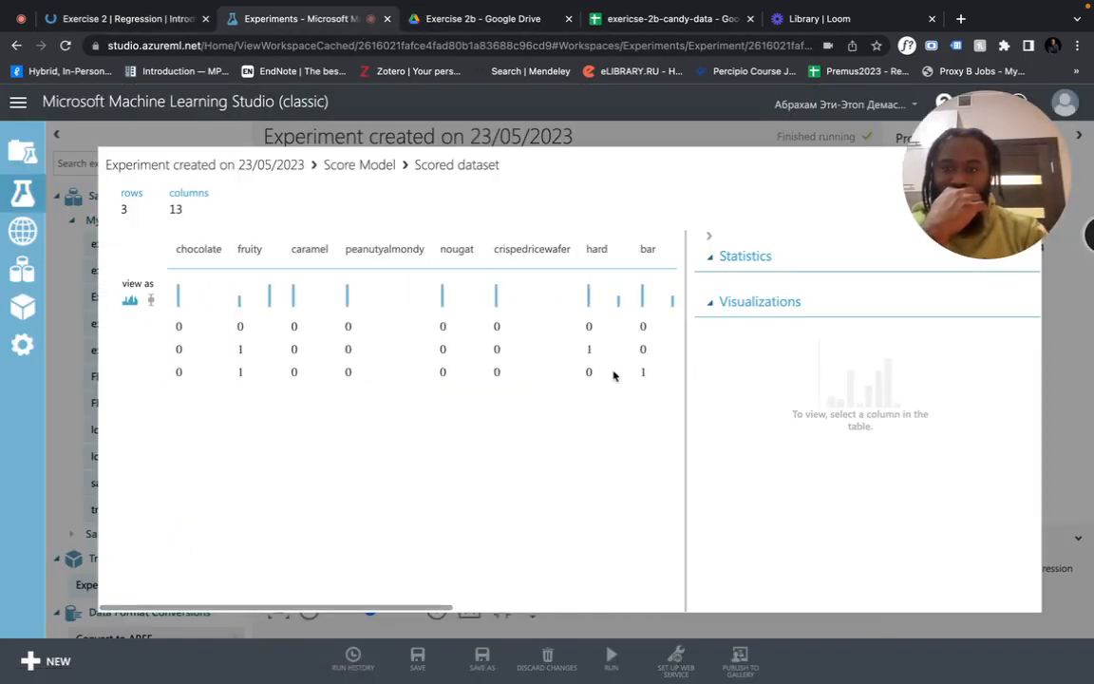
scroll(613, 373, "right", 3)
scroll(613, 373, "right", 5)
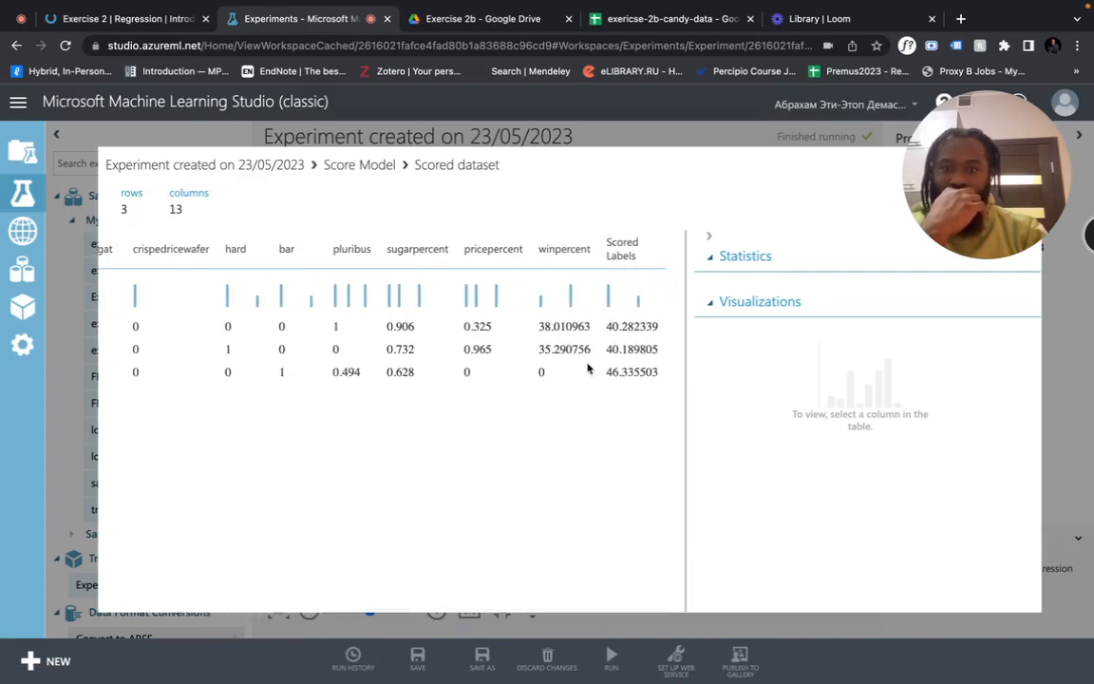
scroll(538, 367, "left", 10)
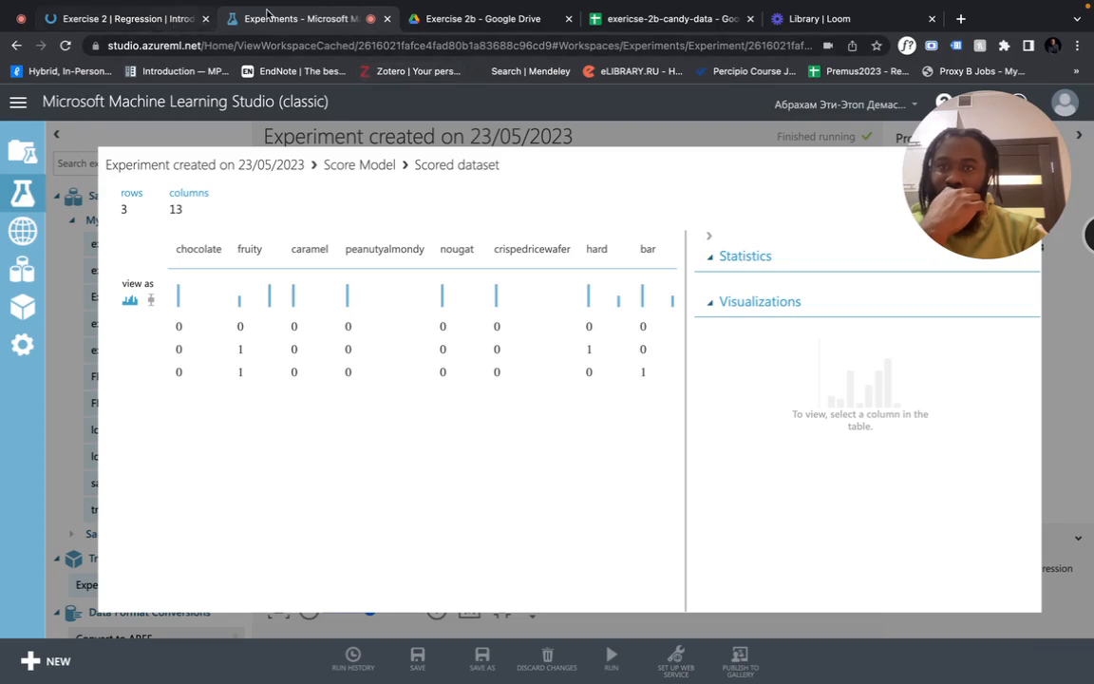
left_click(156, 21)
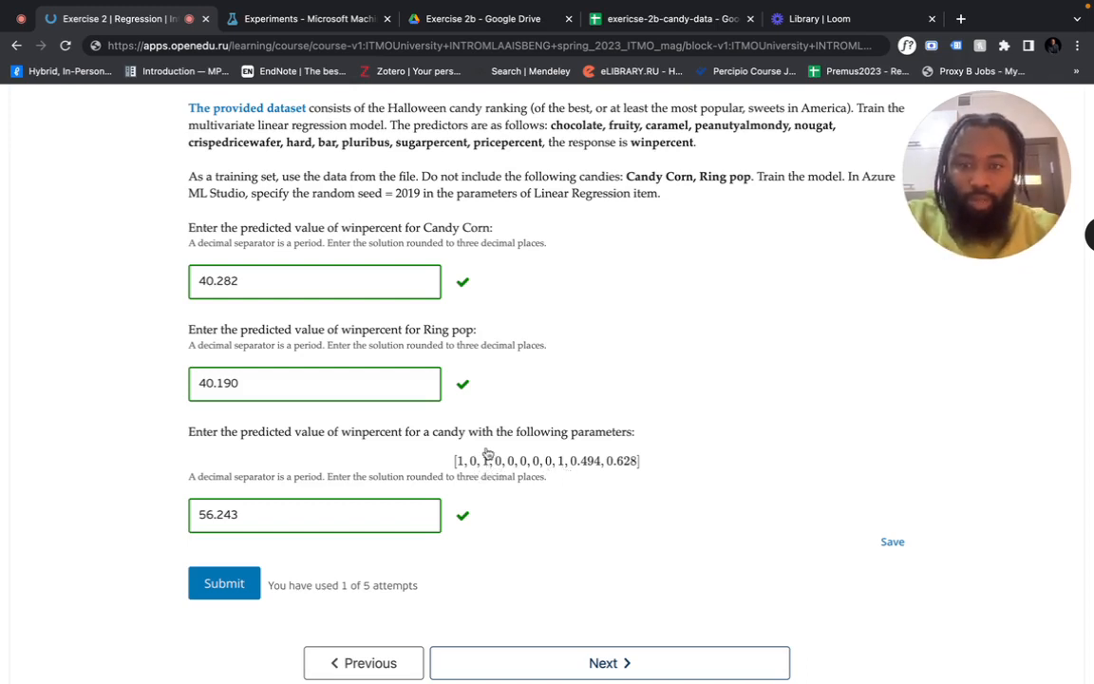
key("shift+super+4")
left_click_drag(444, 442, 649, 474)
Insert the Desktop screenshot of the parameter vector as an in-cell image on the test sheet
left_click(630, 21)
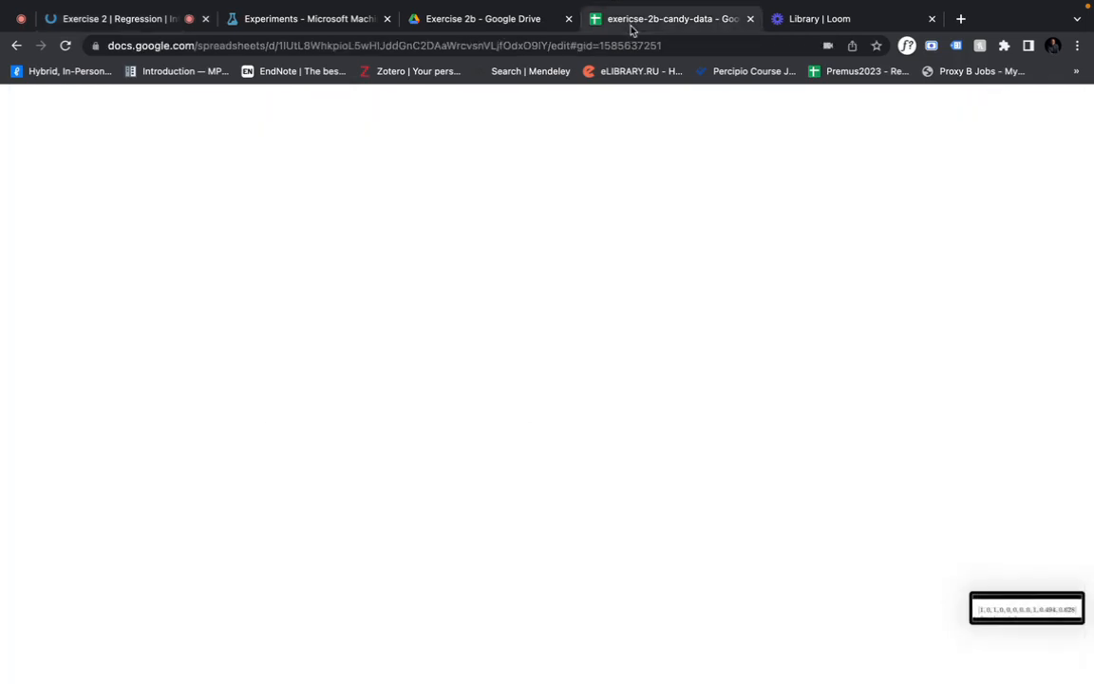
left_click(620, 415)
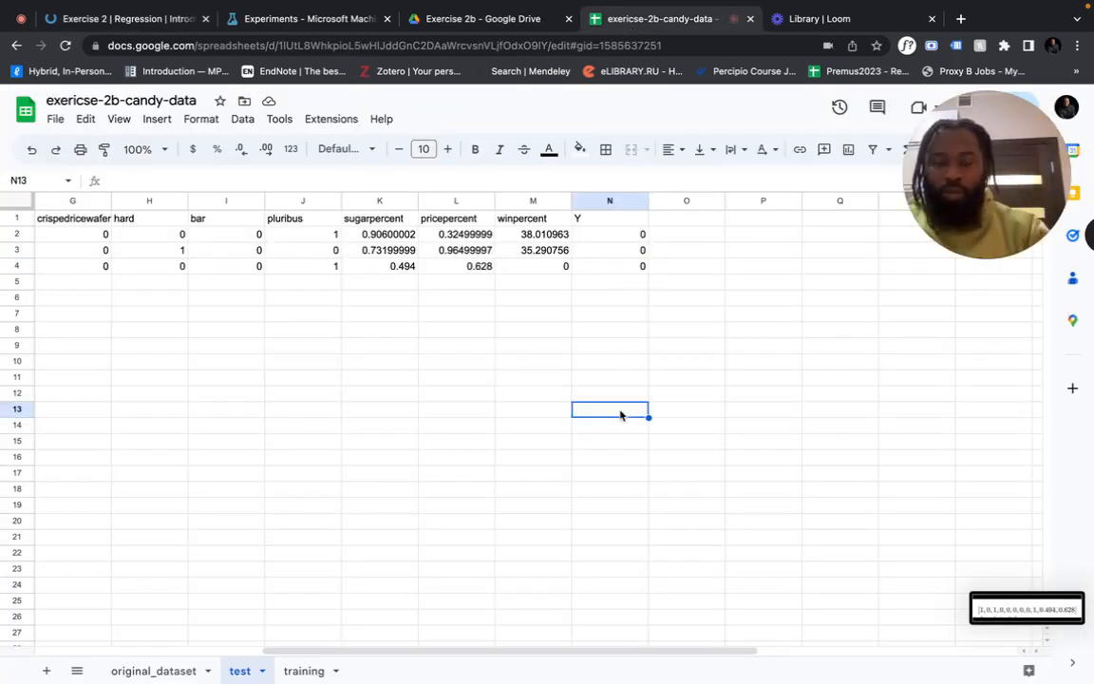
left_click(672, 444)
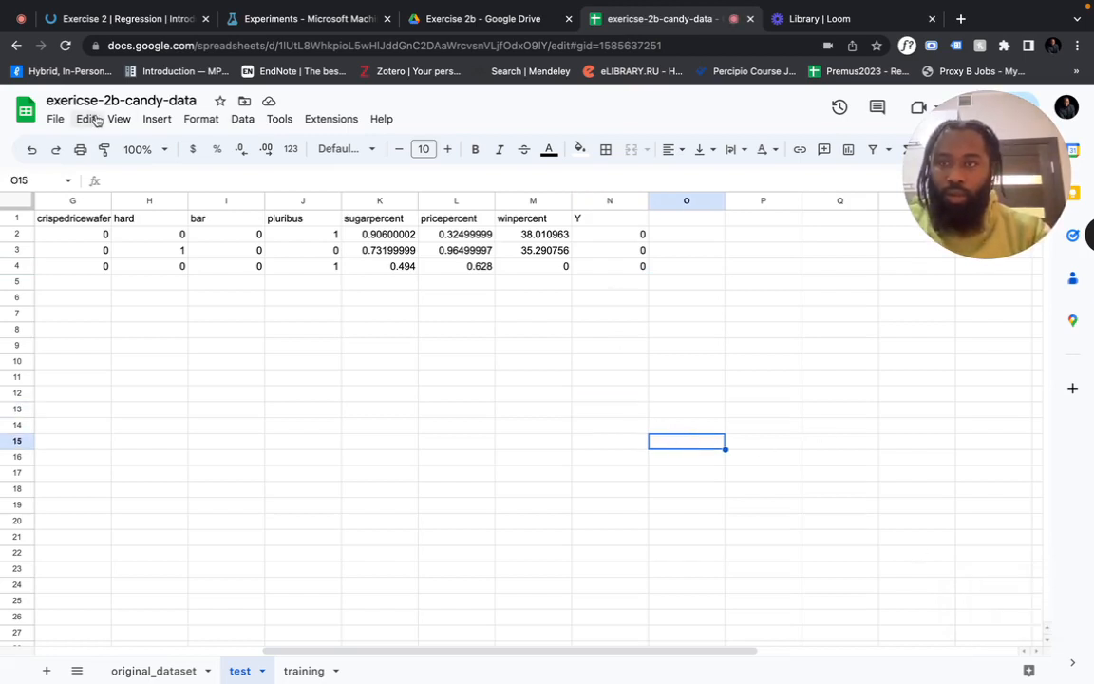
left_click(156, 118)
mouse_move(281, 171)
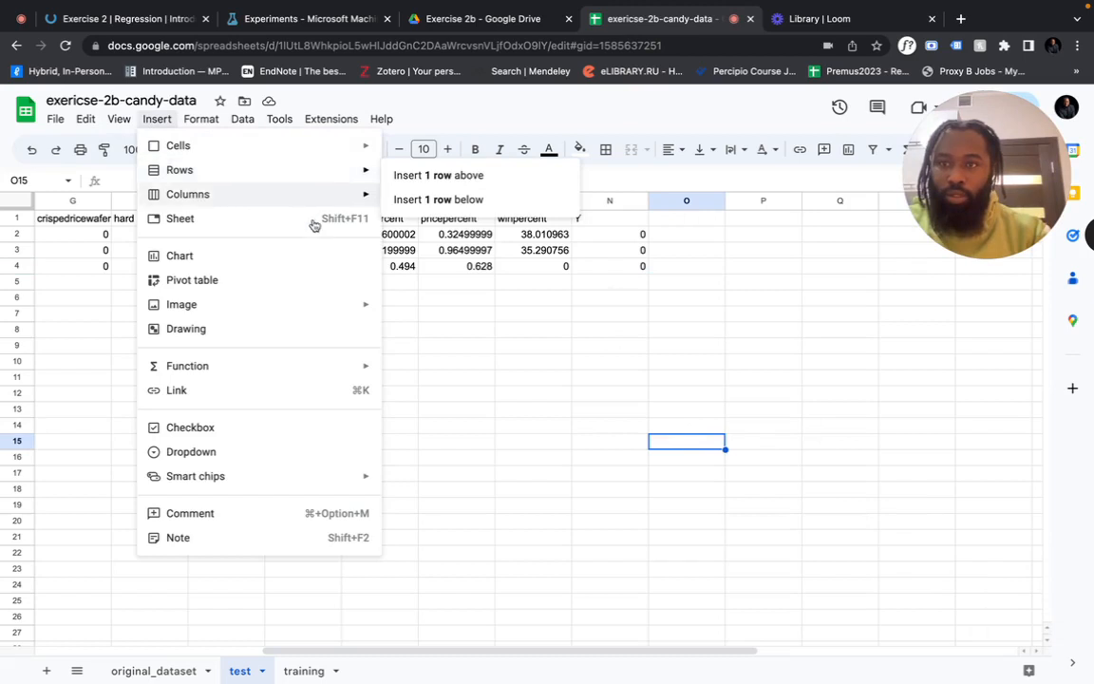
mouse_move(359, 304)
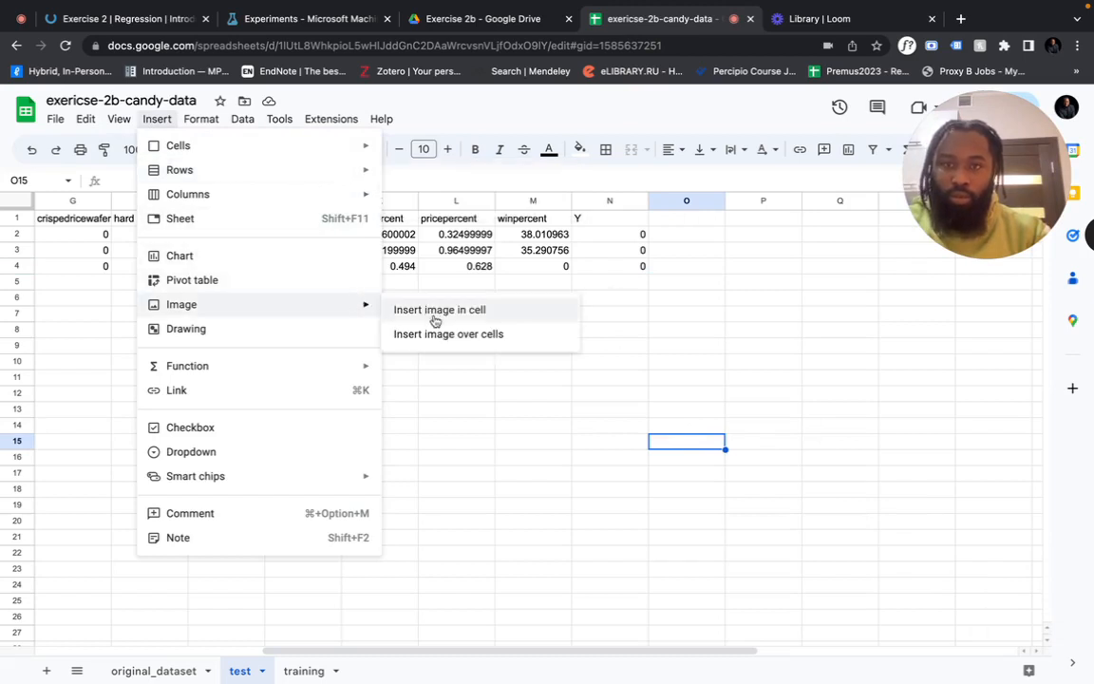
left_click(437, 311)
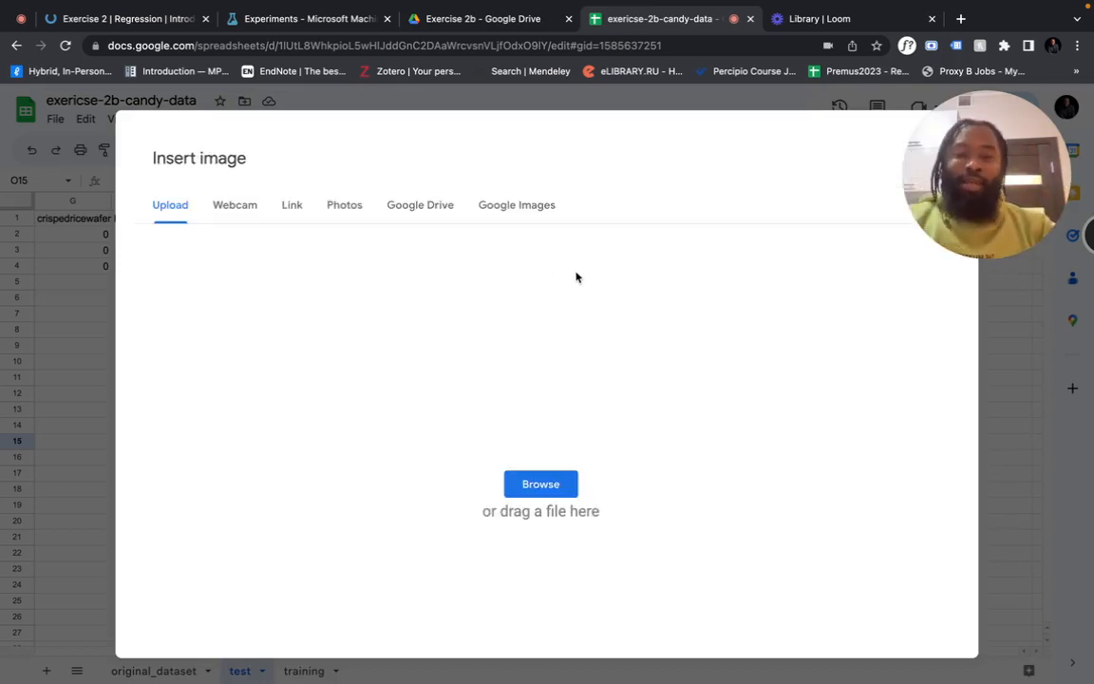
left_click(540, 484)
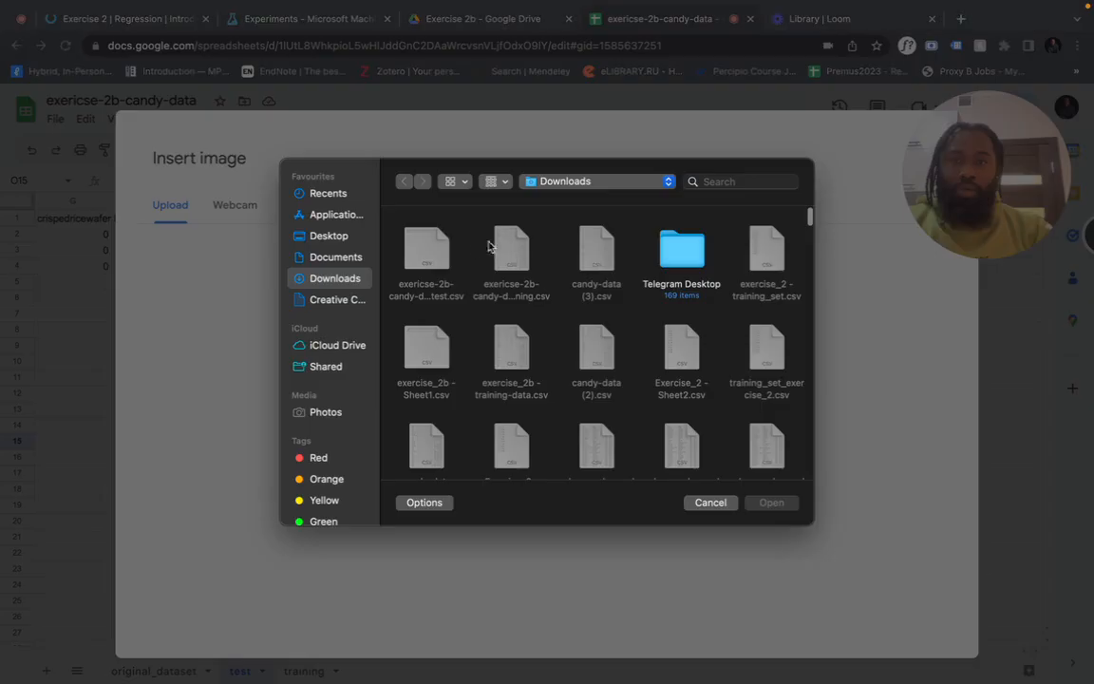
left_click(340, 239)
double_click(428, 249)
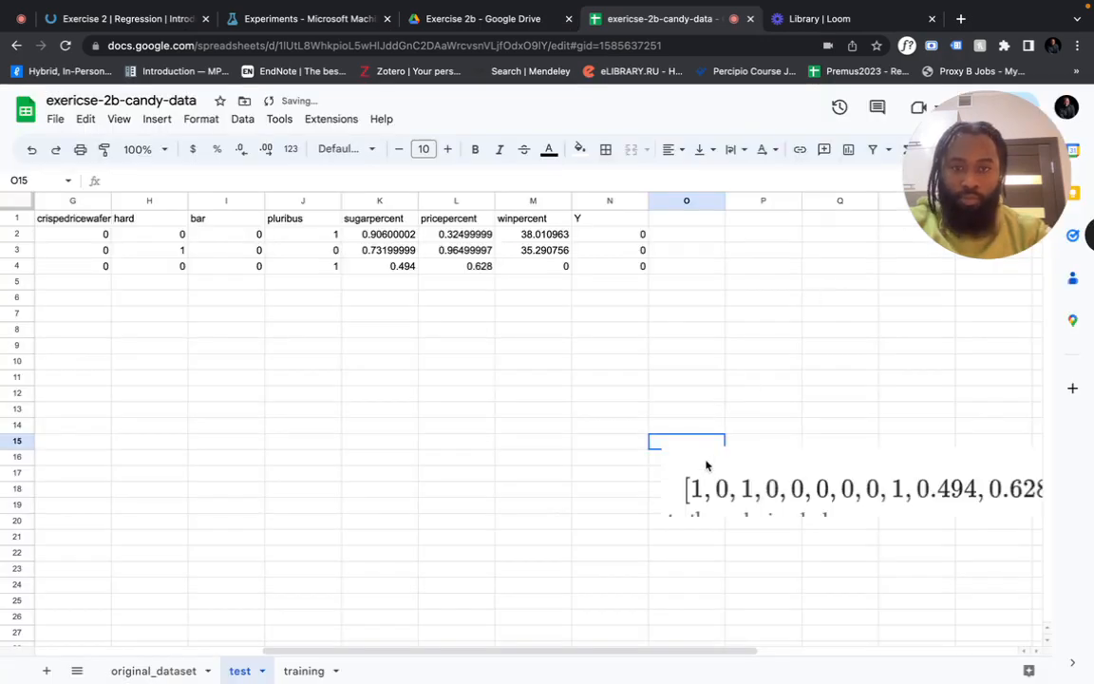
Move the vector image up next to the data table
left_click_drag(686, 472, 230, 394)
left_click(276, 320)
scroll(276, 320, "left", 5)
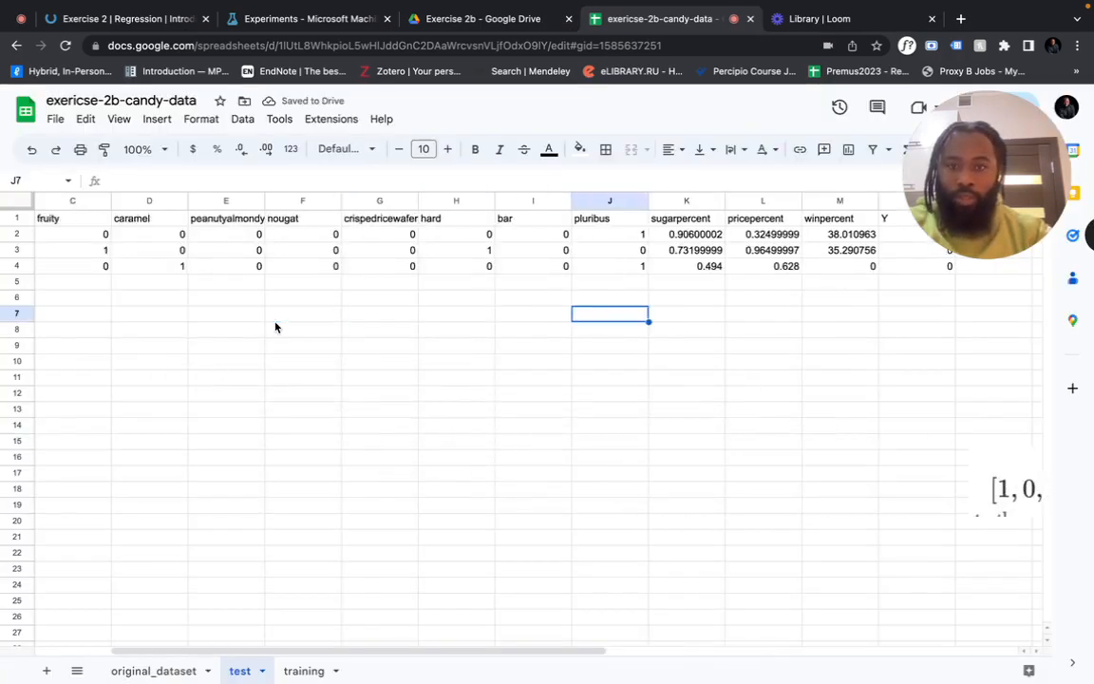
scroll(690, 407, "right", 10)
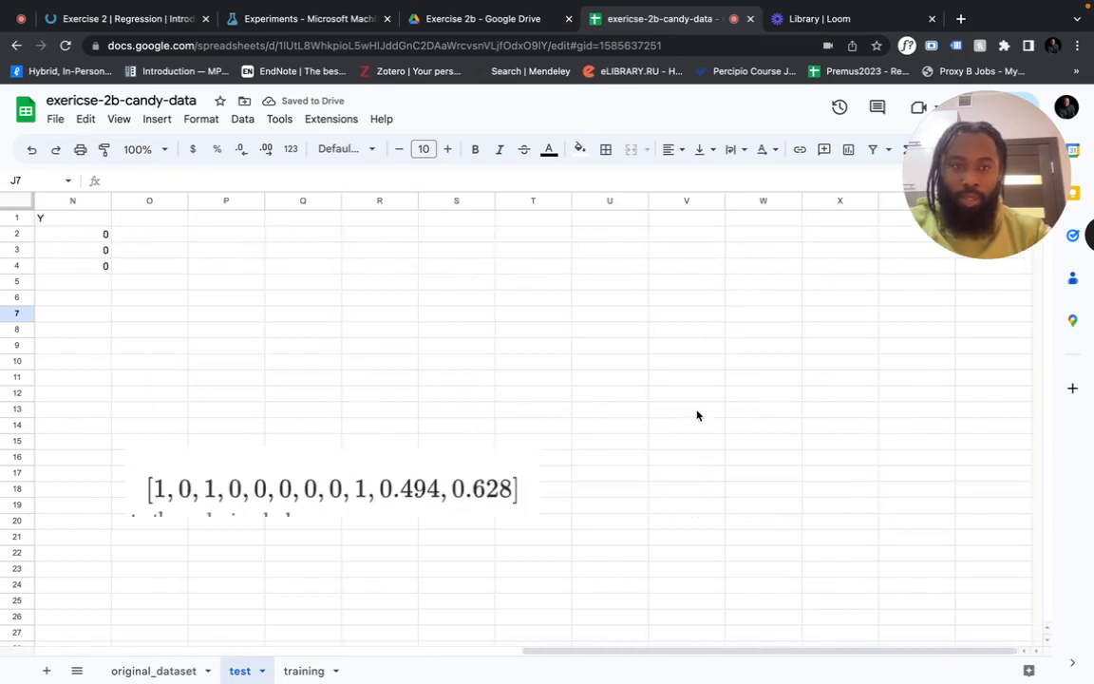
left_click_drag(435, 491, 8, 454)
Move the vector image beneath columns B–F of the candy table
scroll(295, 347, "left", 9)
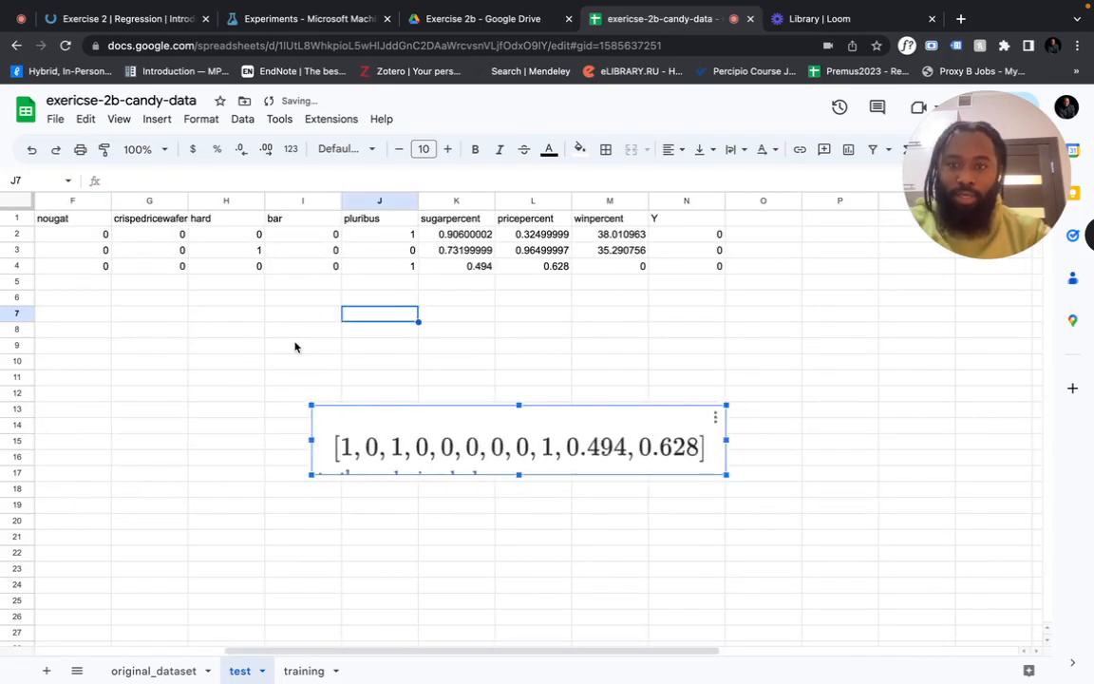
left_click_drag(440, 444, 91, 386)
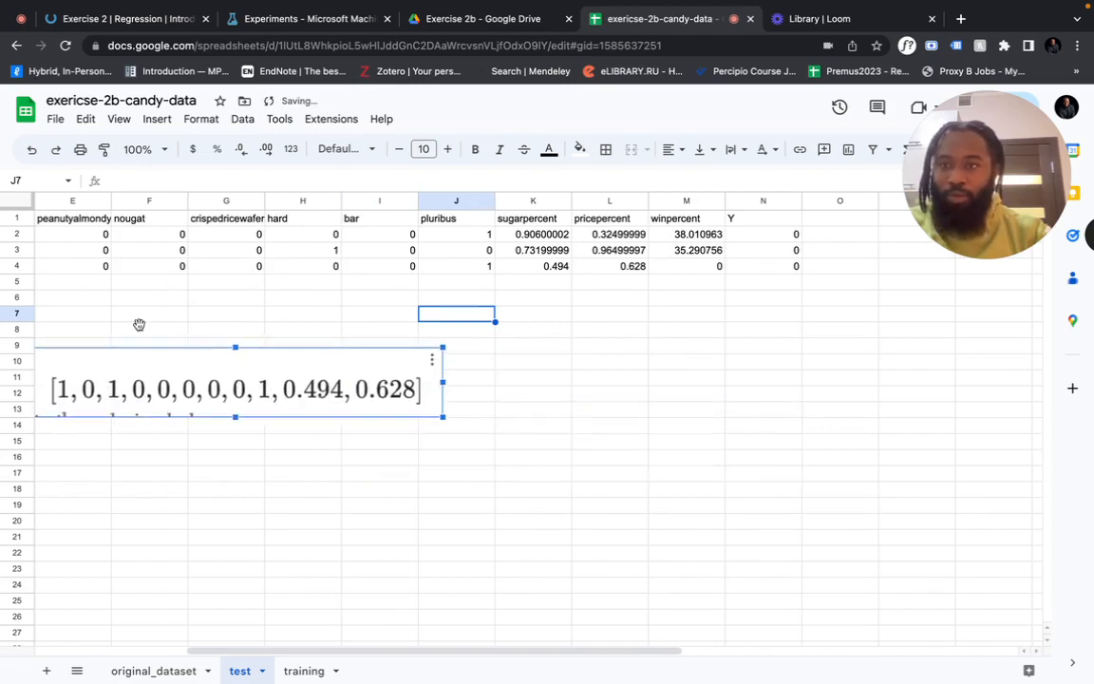
scroll(163, 308, "left", 4)
left_click_drag(366, 384, 143, 369)
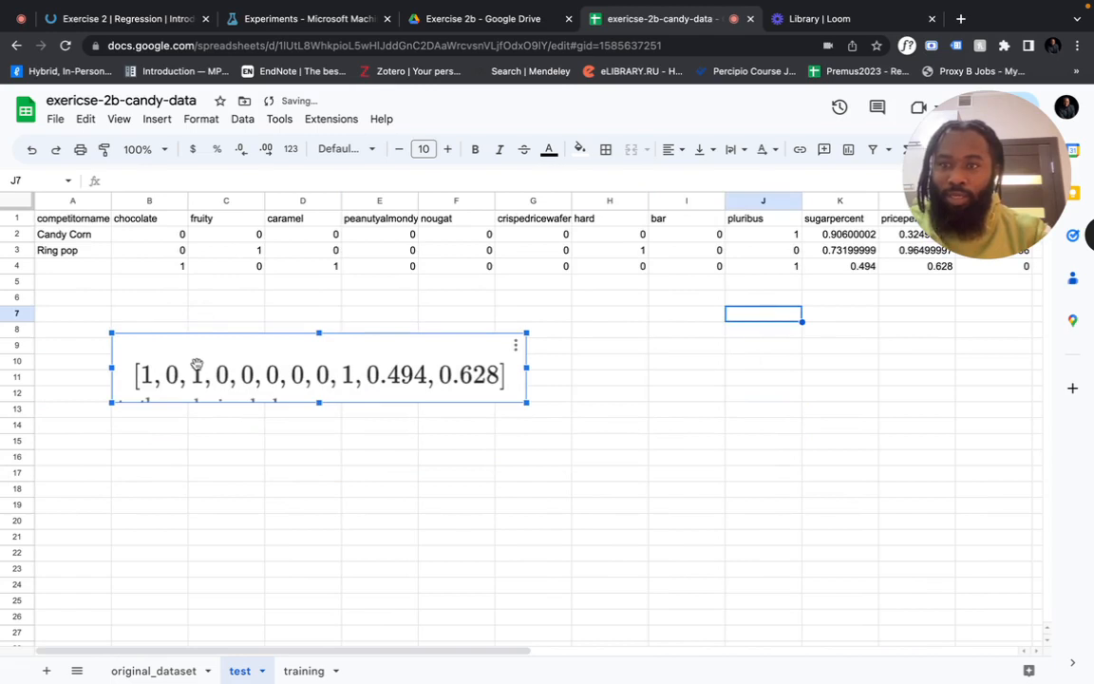
Label the third test candy X in cell A4
left_click(88, 266)
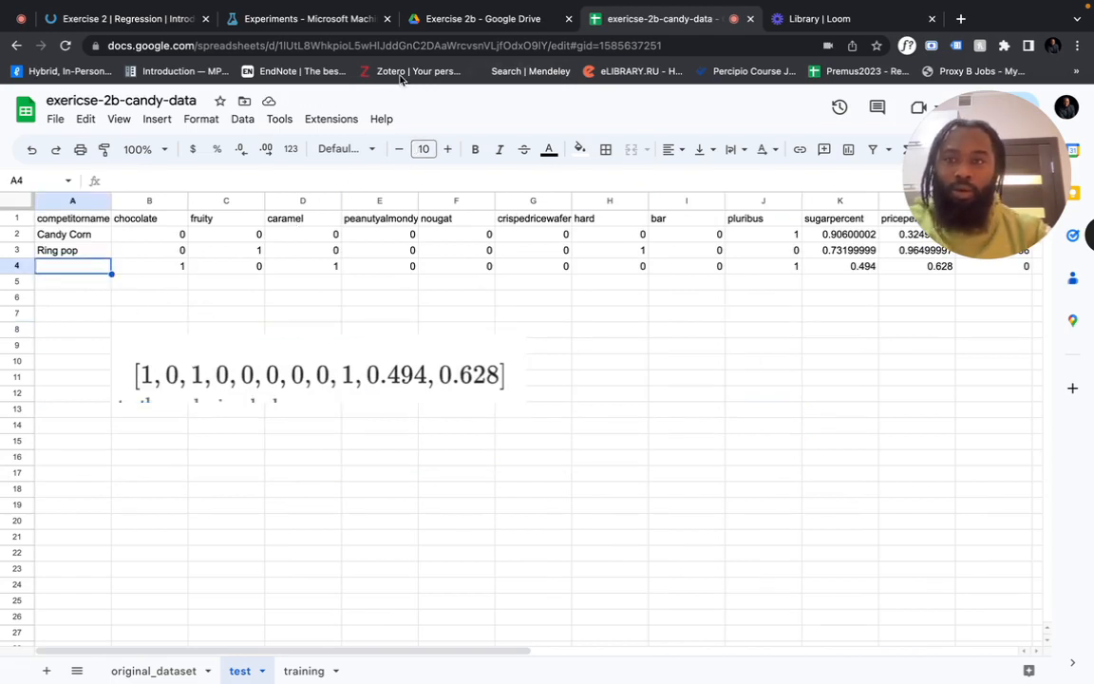
type("X")
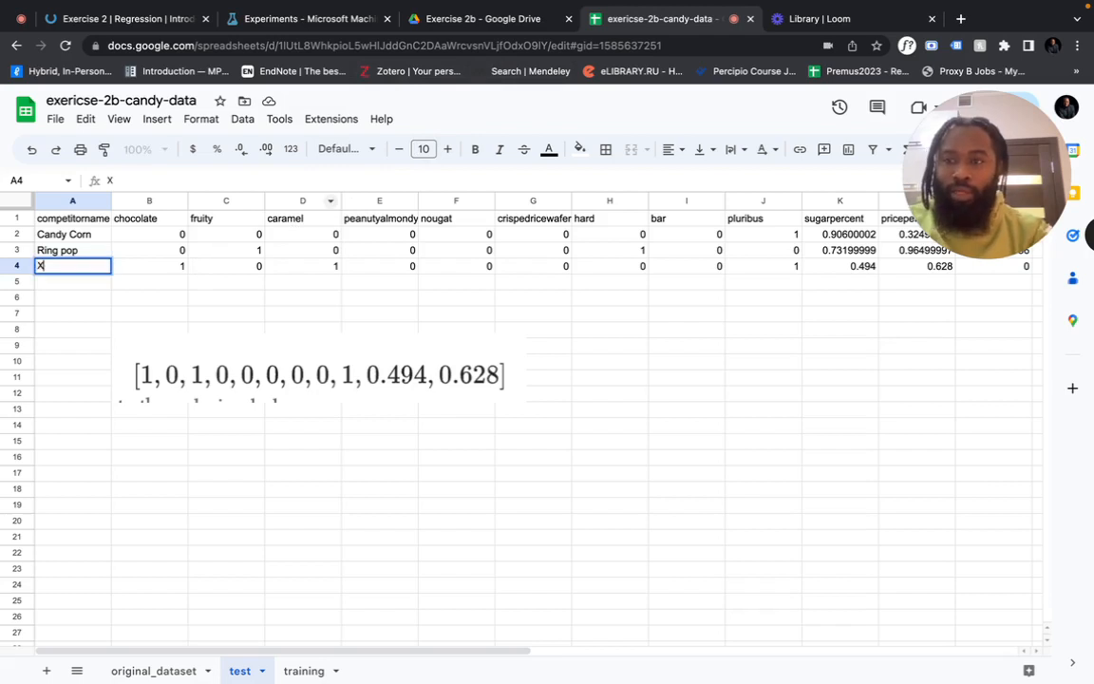
left_click(350, 267)
Compare row 4 with the vector, confirming chocolate, caramel and pluribus are 1
left_click(172, 270)
key("Down")
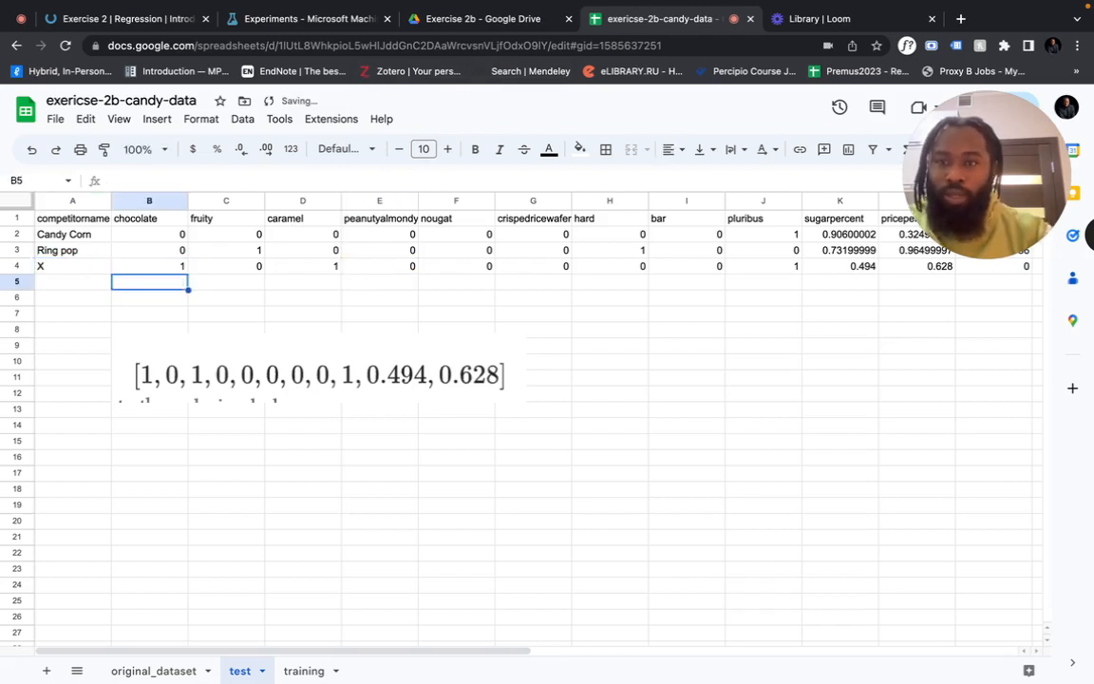
key("Up")
key("Right")
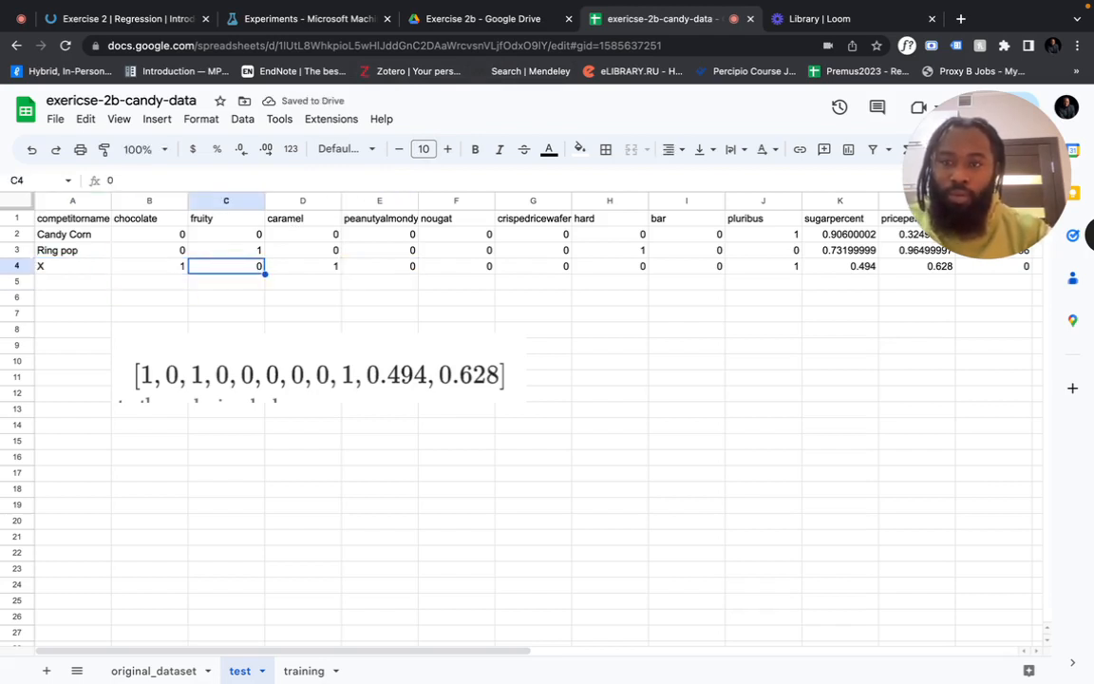
key("Right")
key("Right")
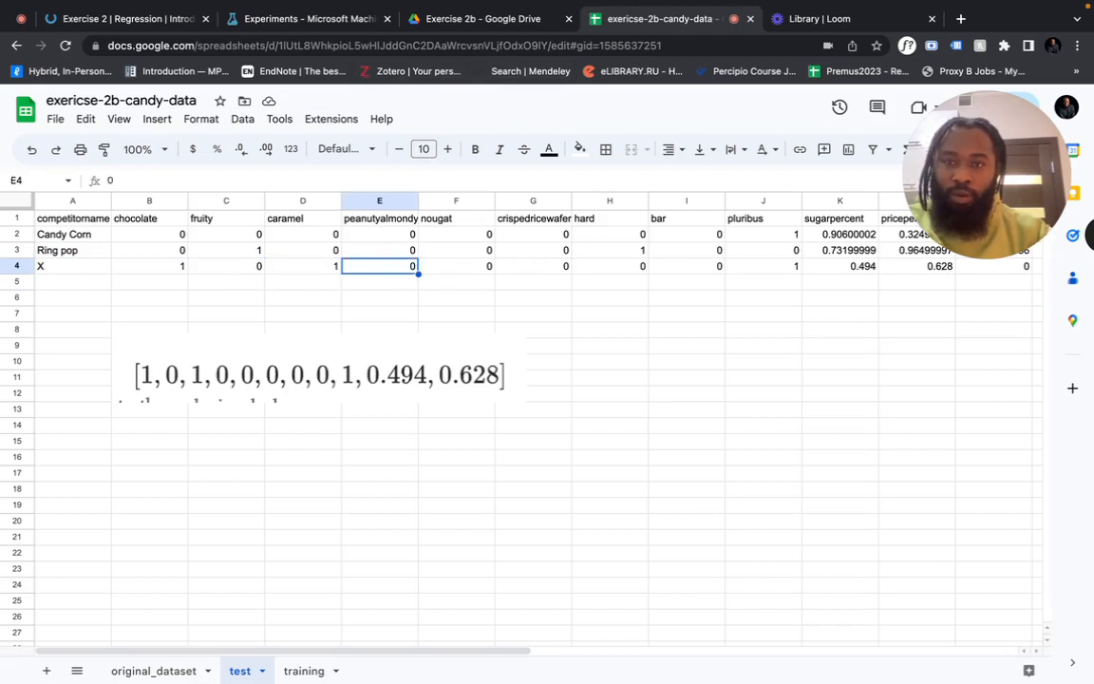
key("Right")
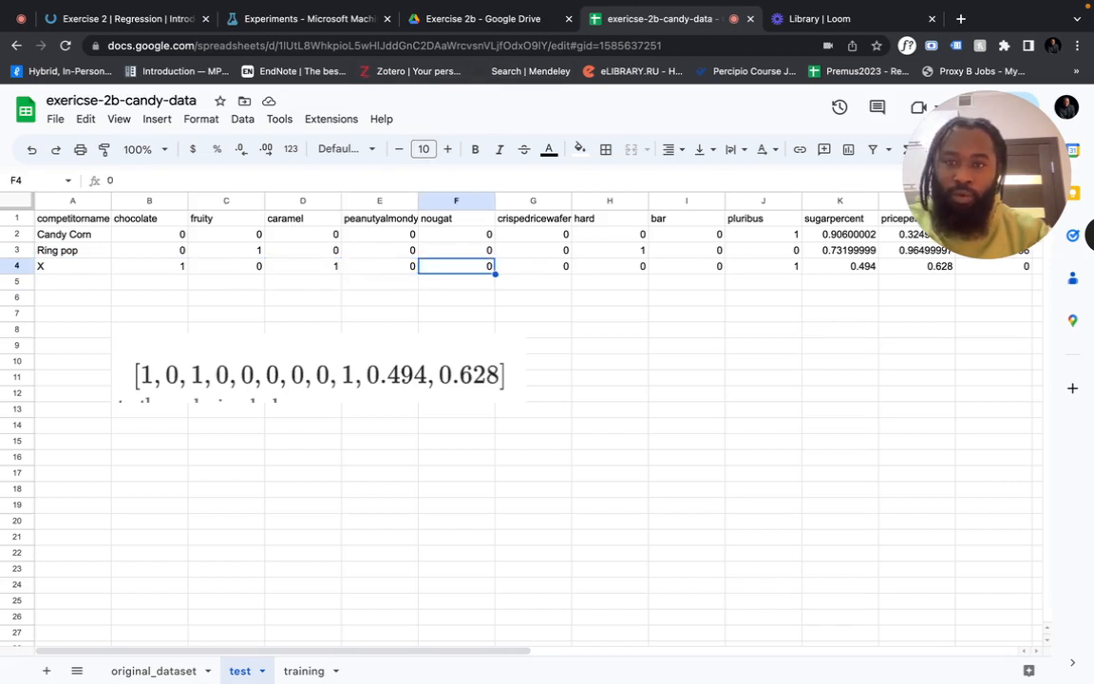
key("Right")
key("Right")
key("Right")
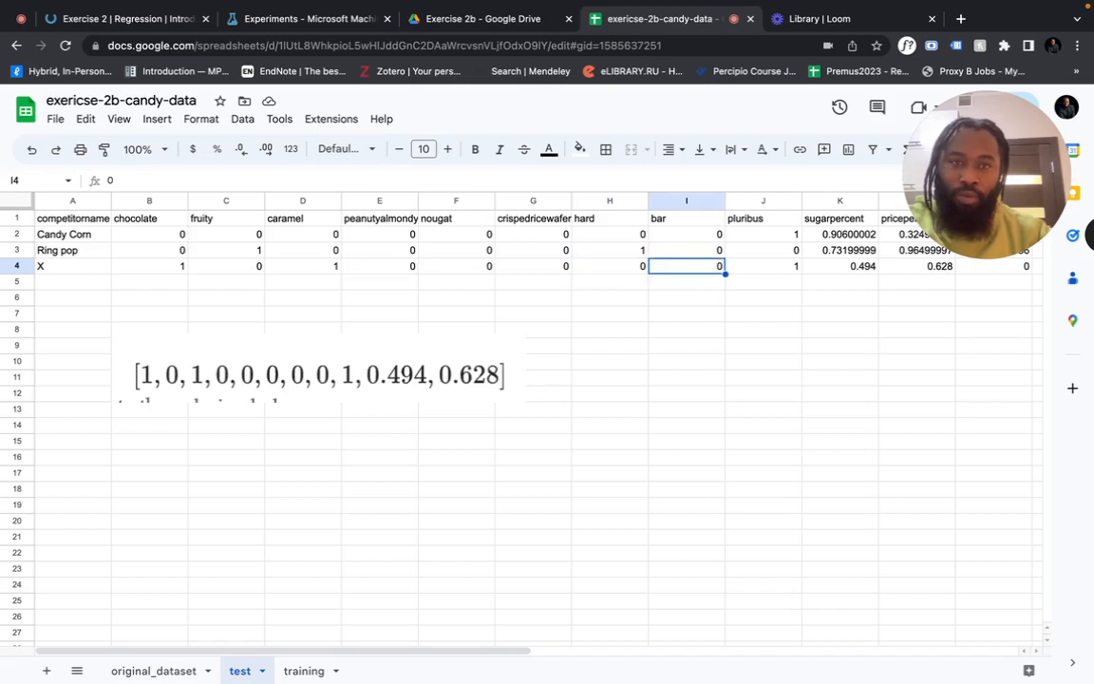
key("Right")
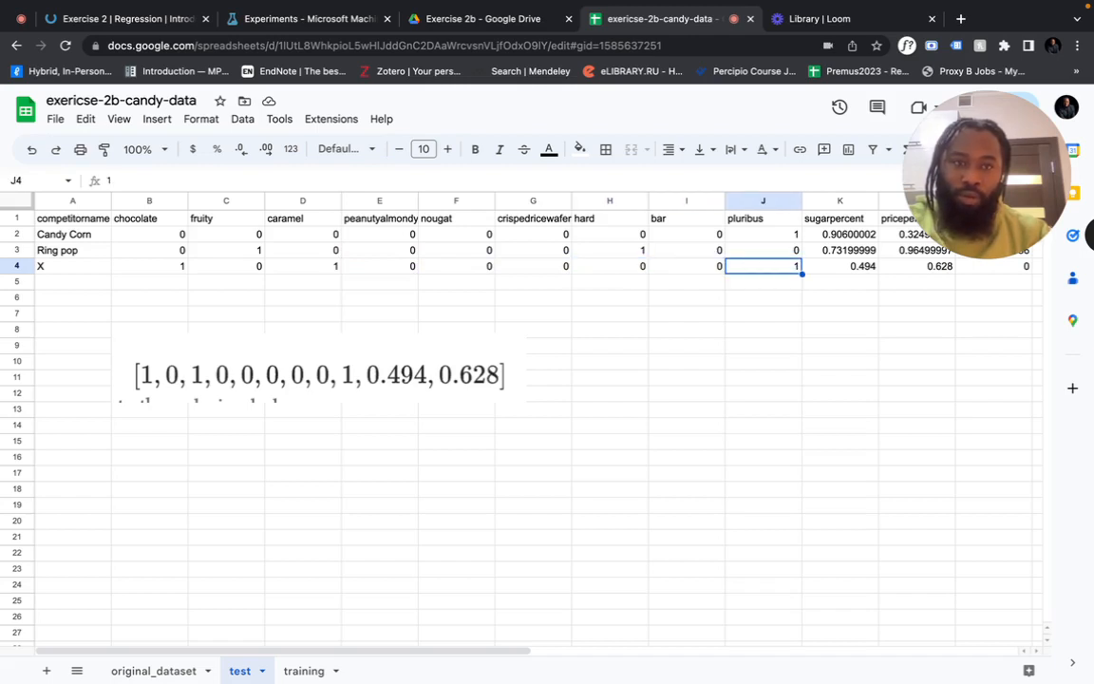
key("Right")
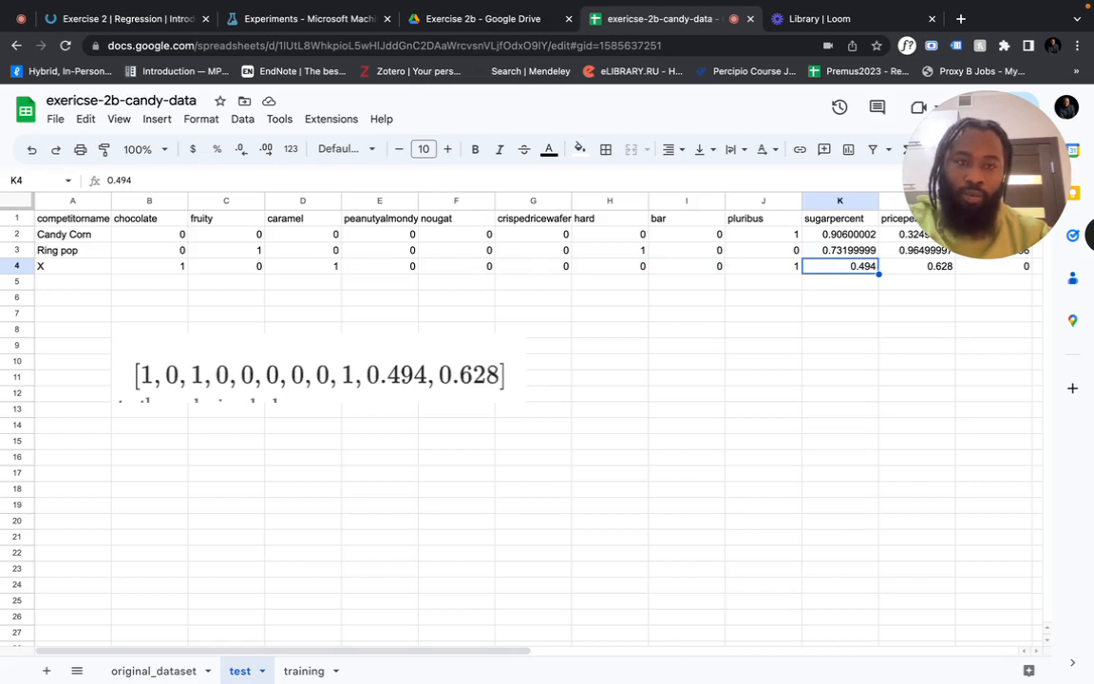
key("Right")
scroll(129, 322, "right", 3)
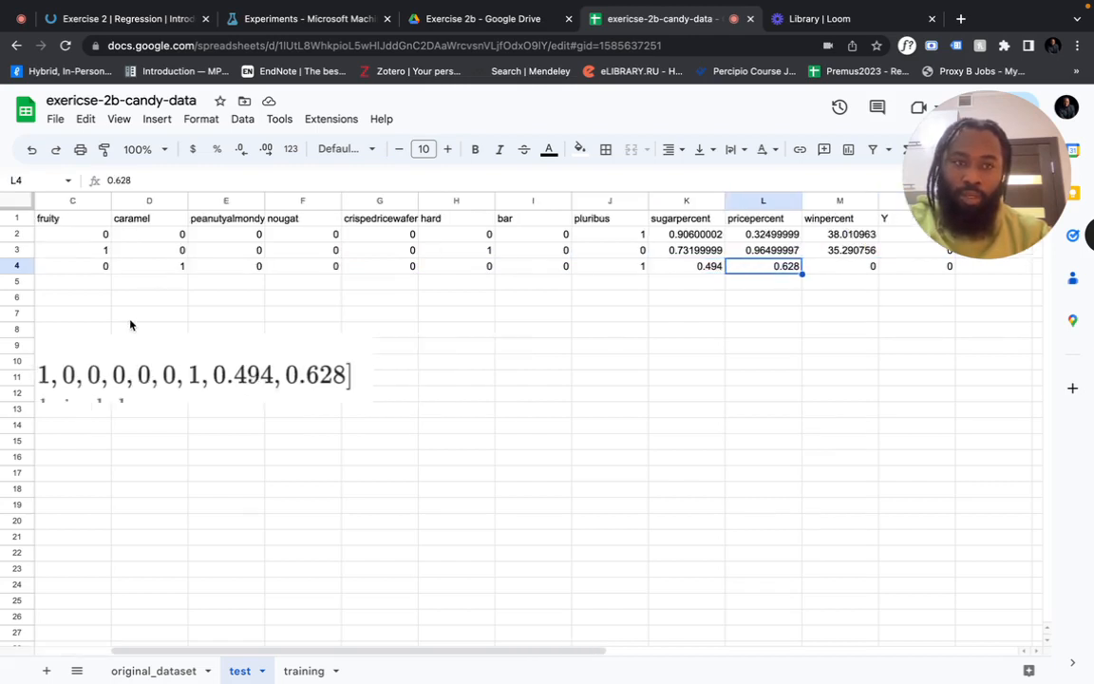
scroll(258, 349, "right", 3)
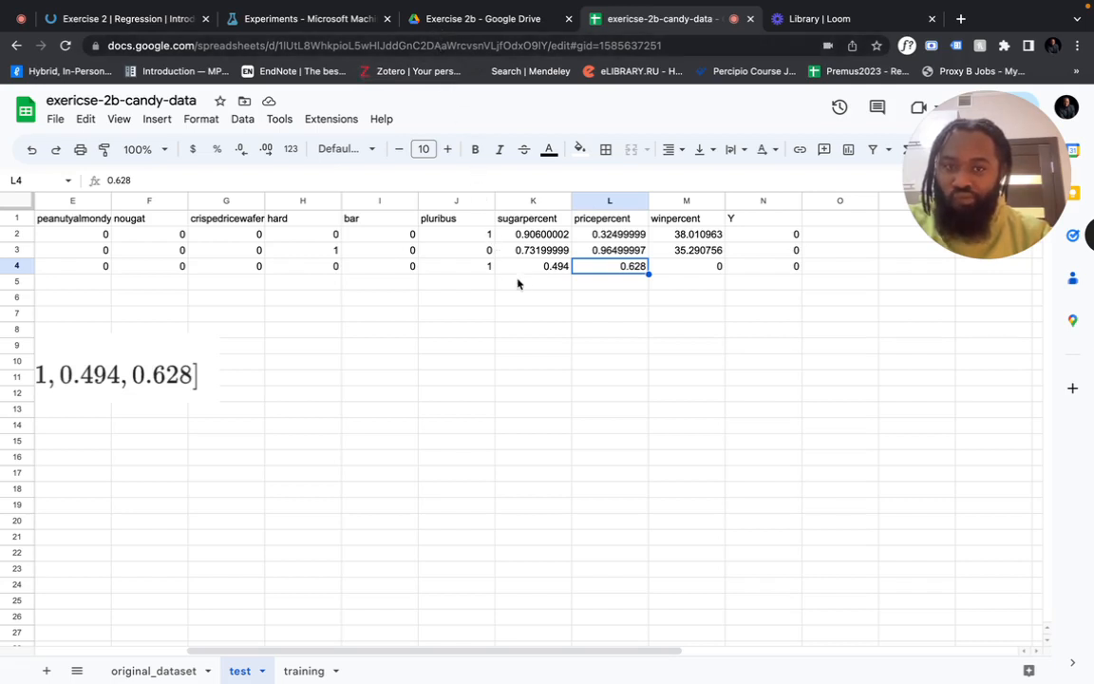
scroll(457, 322, "left", 5)
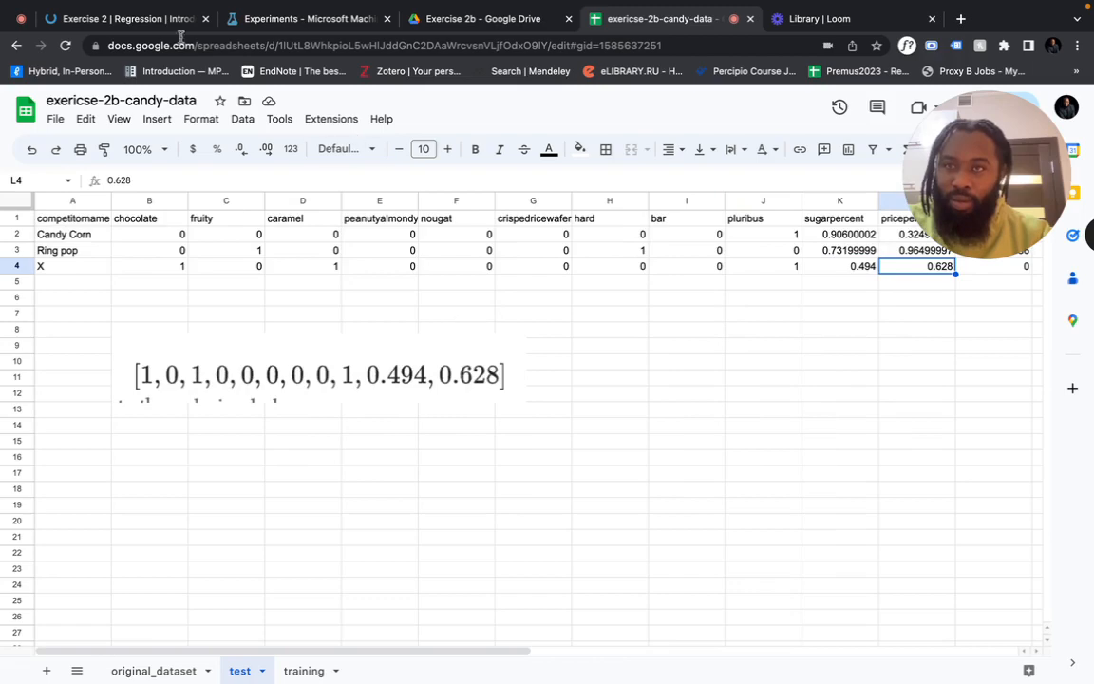
Review the quiz's accepted winpercent answers 40.282, 40.190 and 56.243, then return to the spreadsheet
left_click(152, 20)
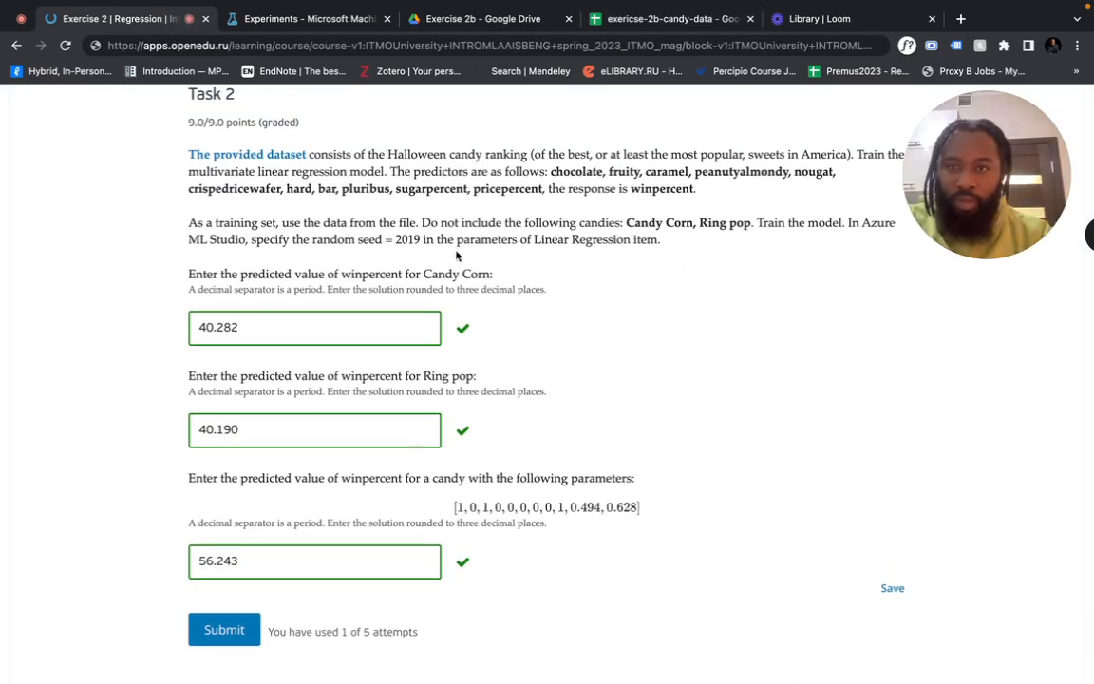
scroll(513, 316, "down", 2)
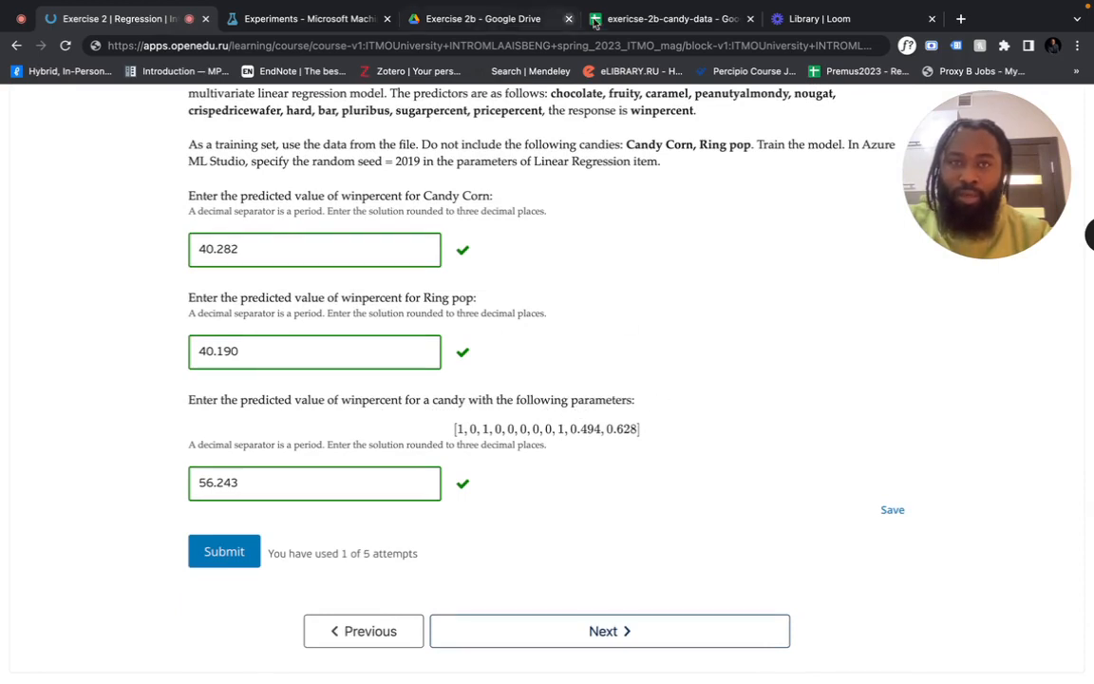
left_click(632, 18)
Rename cell A4 from X to 'Candy X', avoiding the Candy Corn autocomplete
double_click(80, 267)
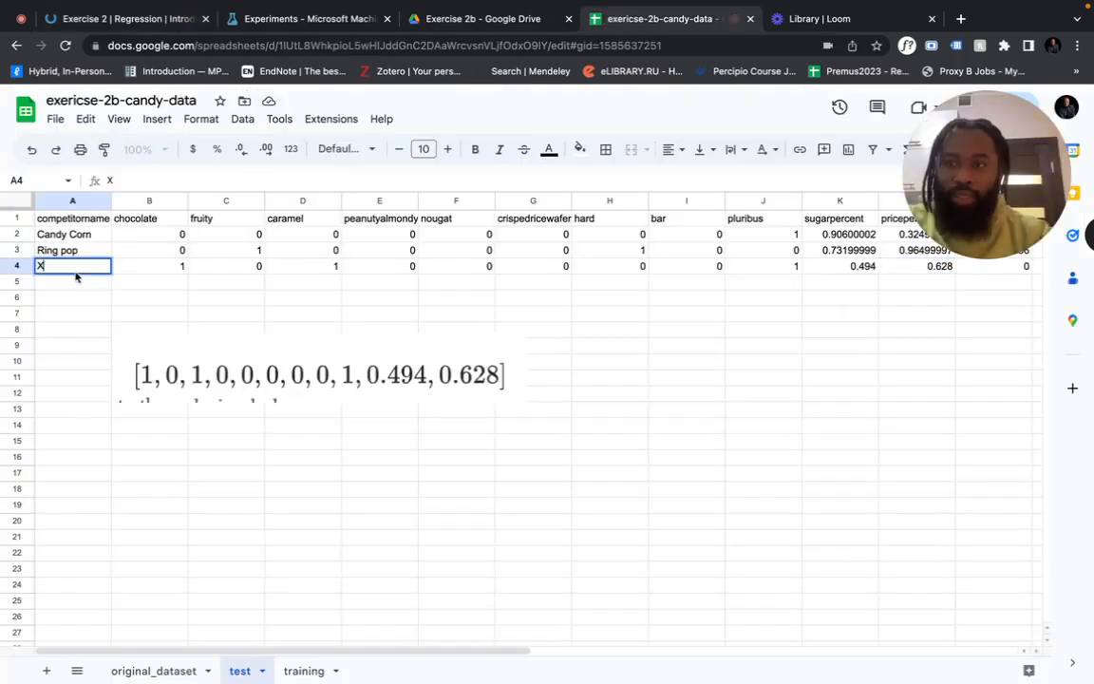
type("Ca")
key("BackSpace")
key("BackSpace")
key("BackSpace")
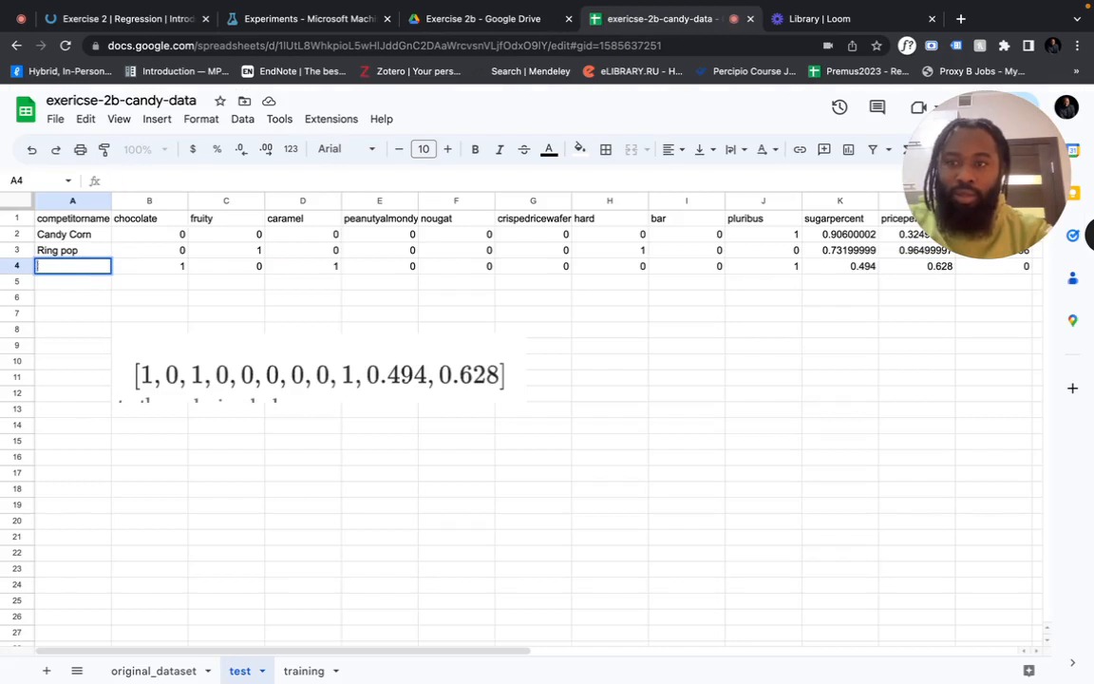
type("cA")
key("BackSpace")
key("BackSpace")
key("BackSpace")
type("Candy X")
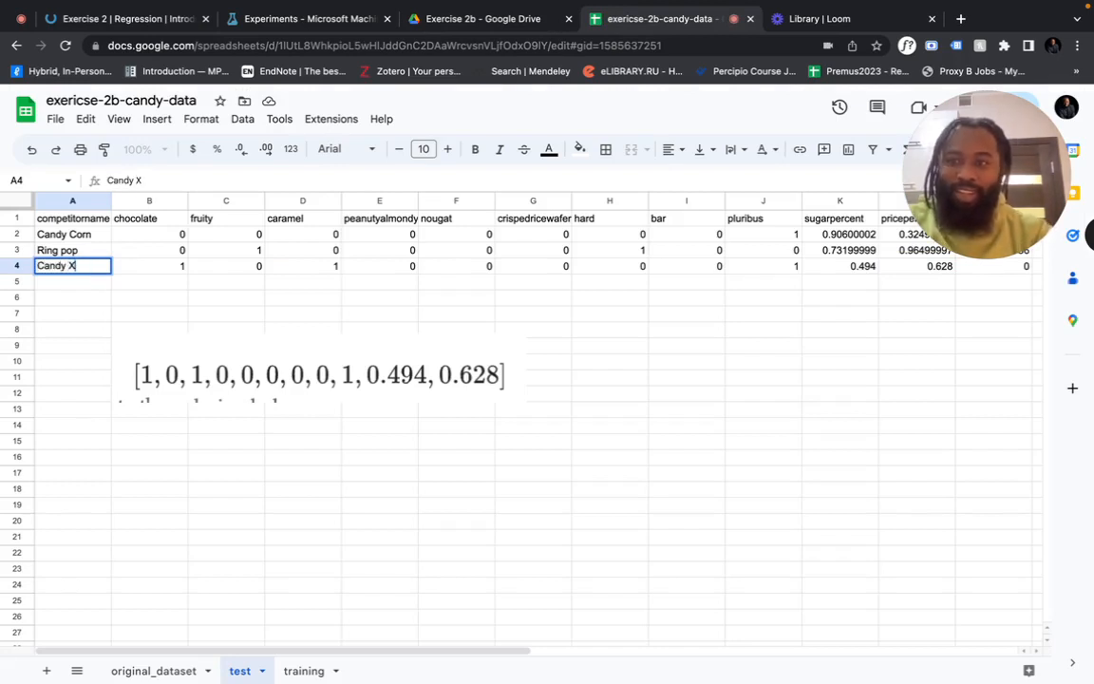
left_click(145, 302)
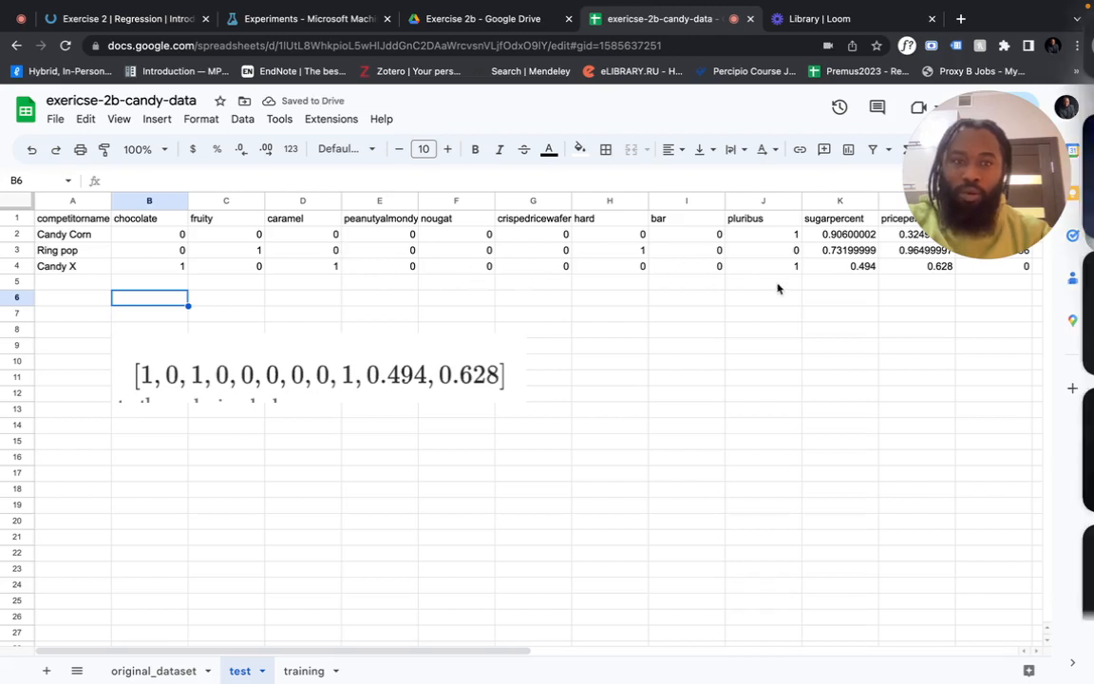
Confirm Candy X's winpercent (M4) and Y (N4) are both 0
left_click(752, 300)
scroll(753, 304, "right", 1)
scroll(752, 304, "right", 2)
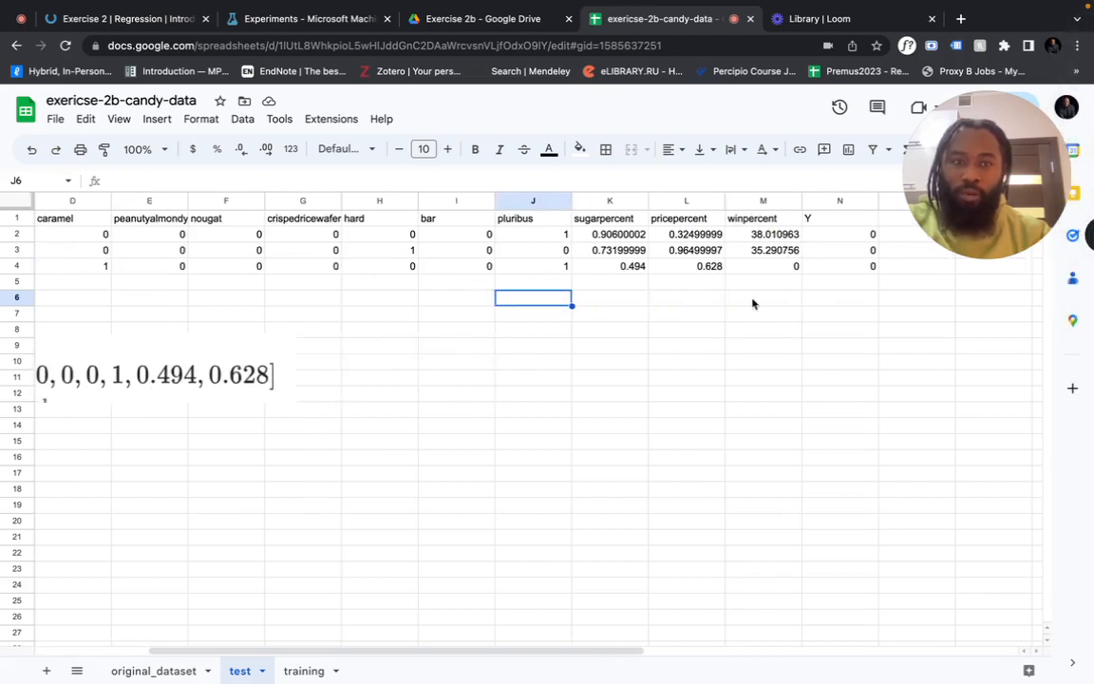
scroll(744, 273, "right", 1)
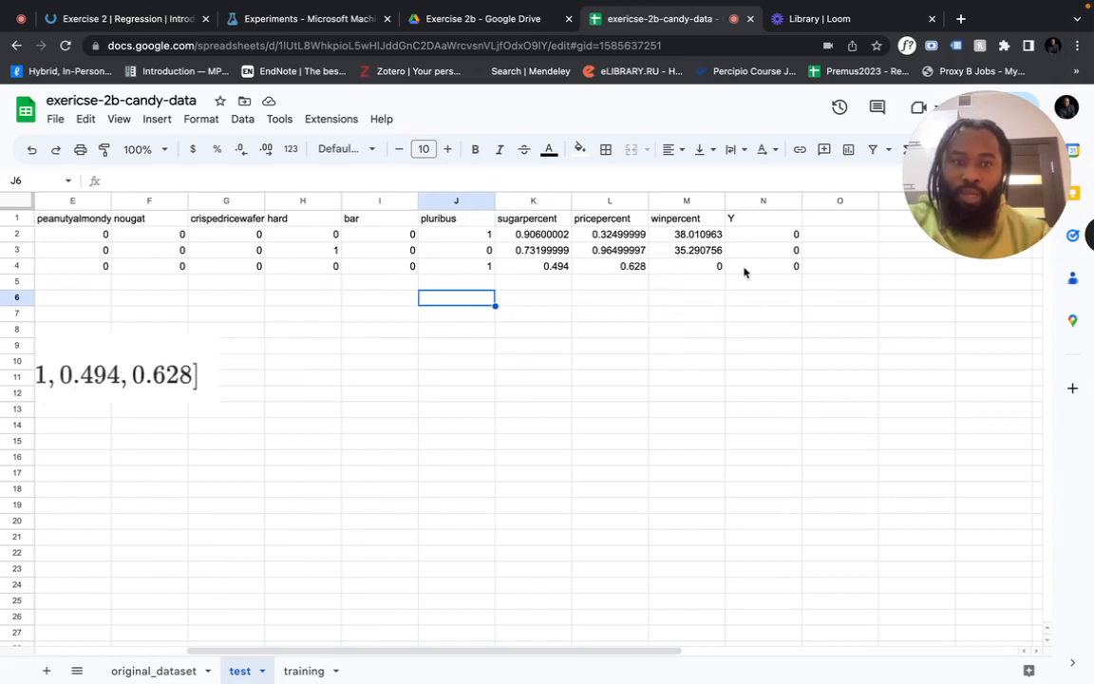
left_click(692, 271)
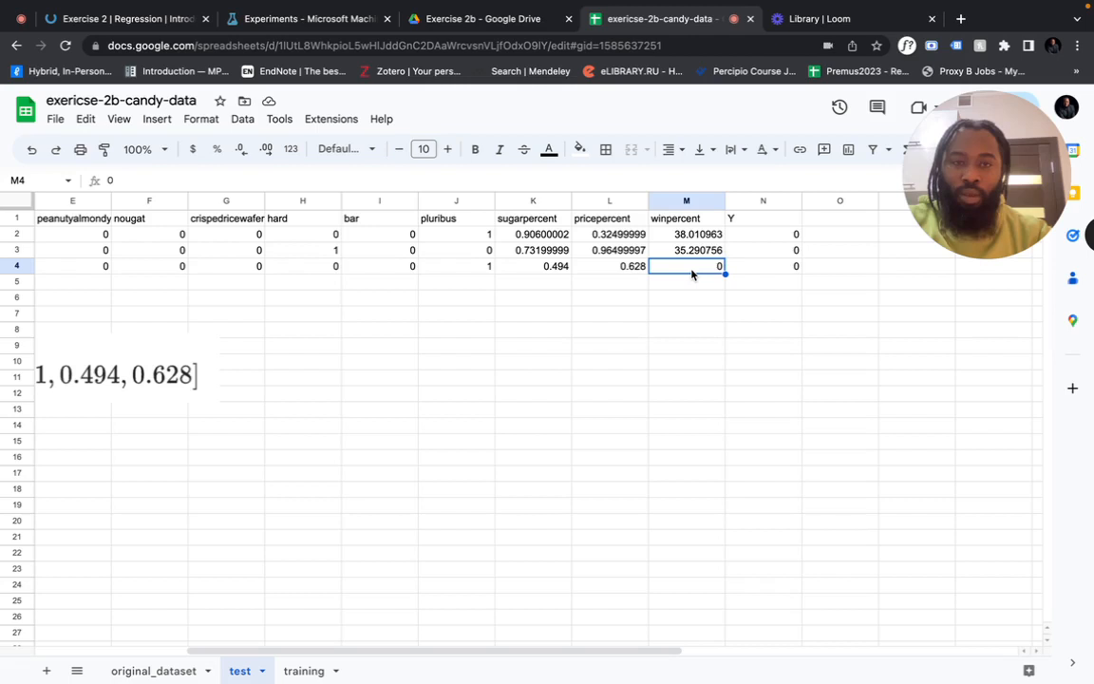
left_click(775, 270)
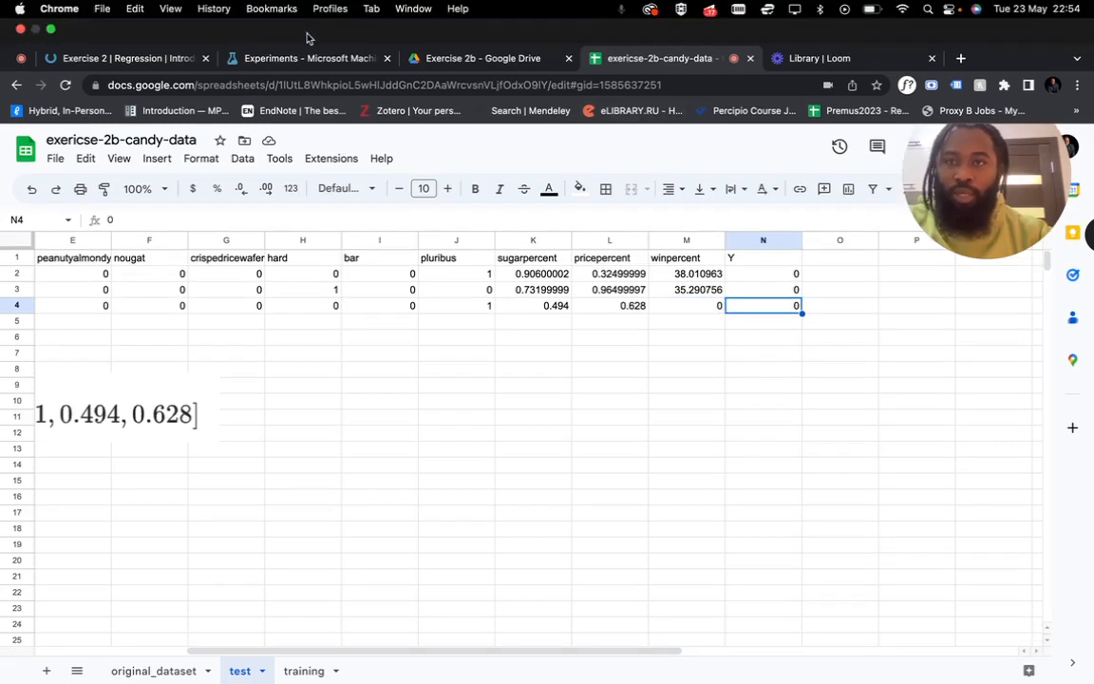
Prefix line 4 of the Enter Data Manually data with 'Candy X,' and save the draft
left_click(305, 58)
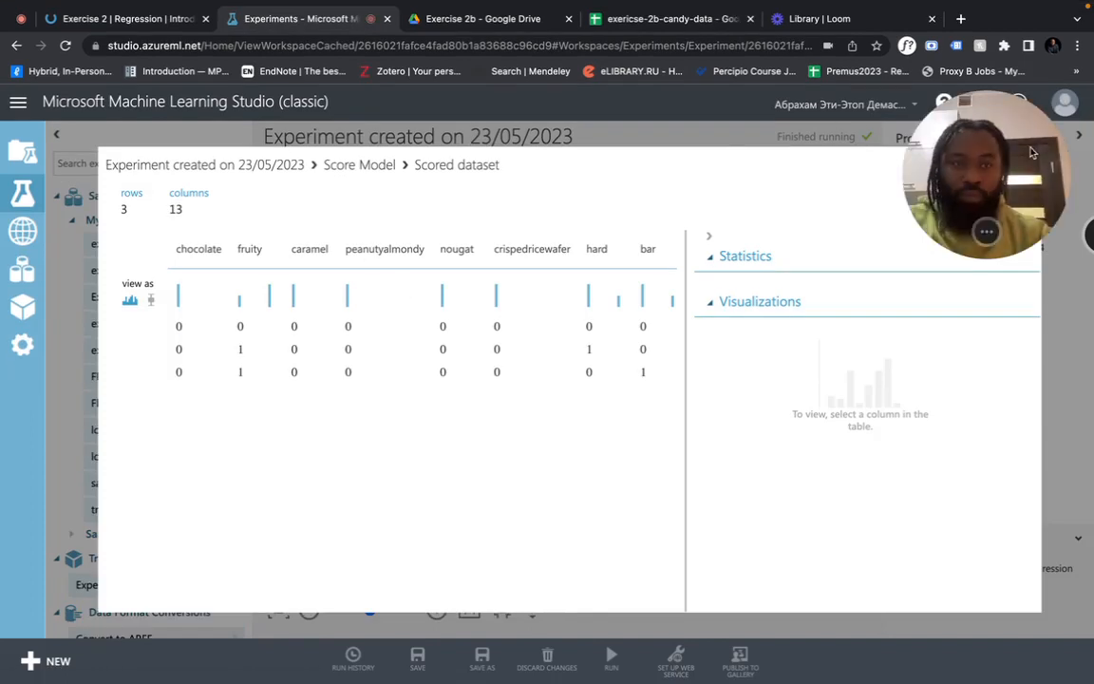
left_click(1027, 162)
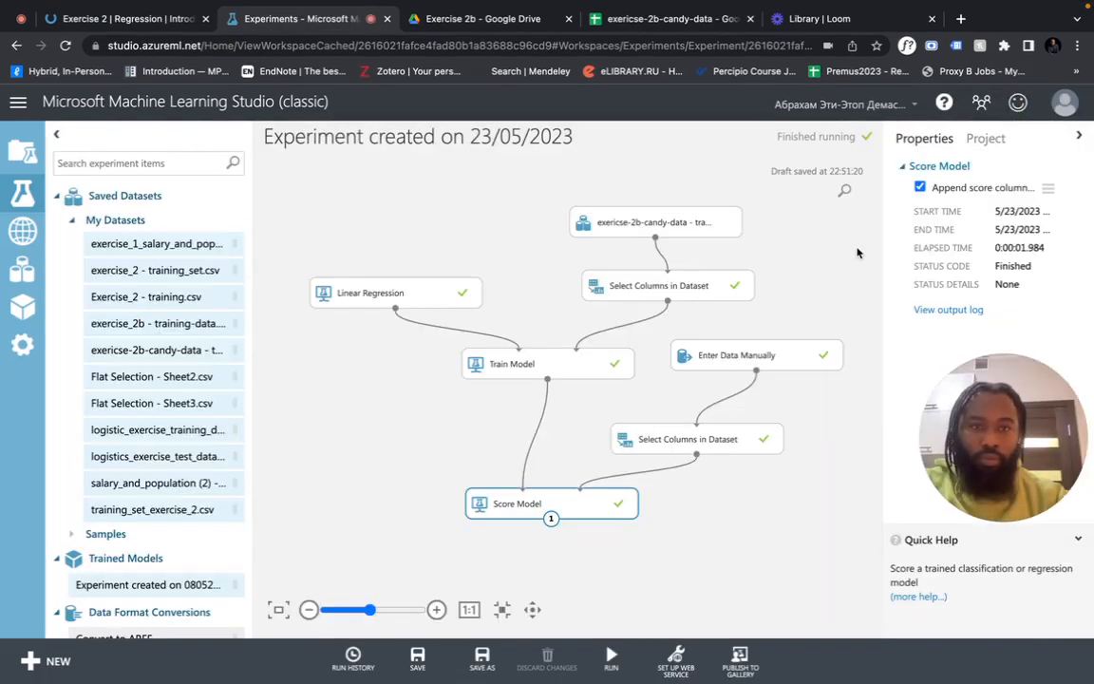
left_click(774, 356)
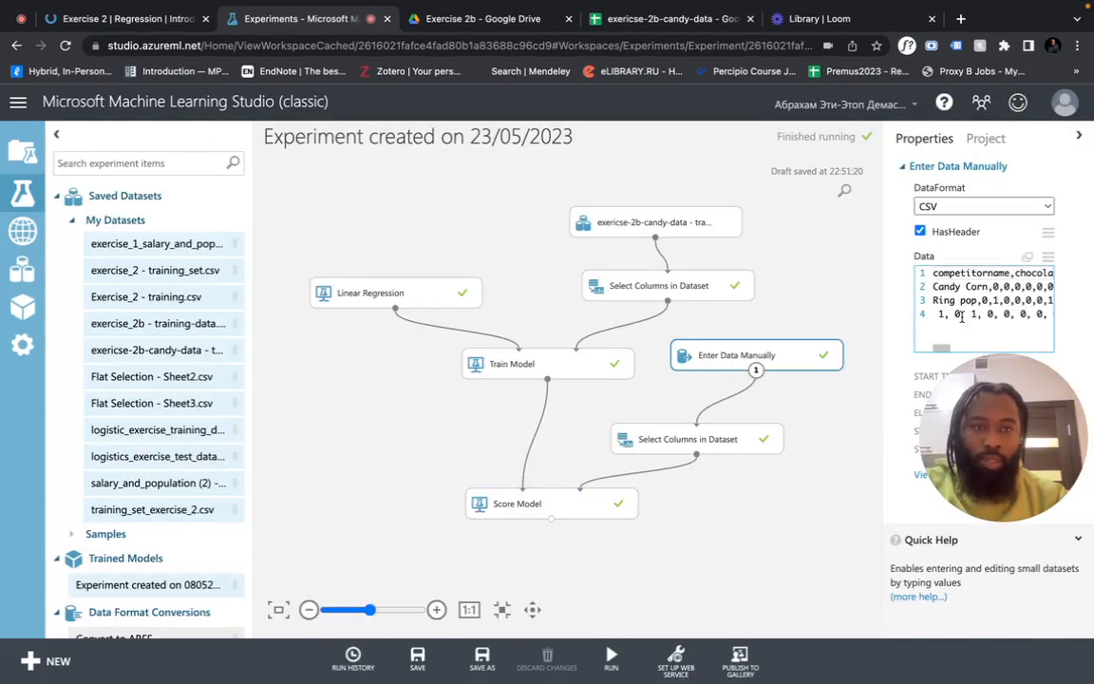
left_click(960, 316)
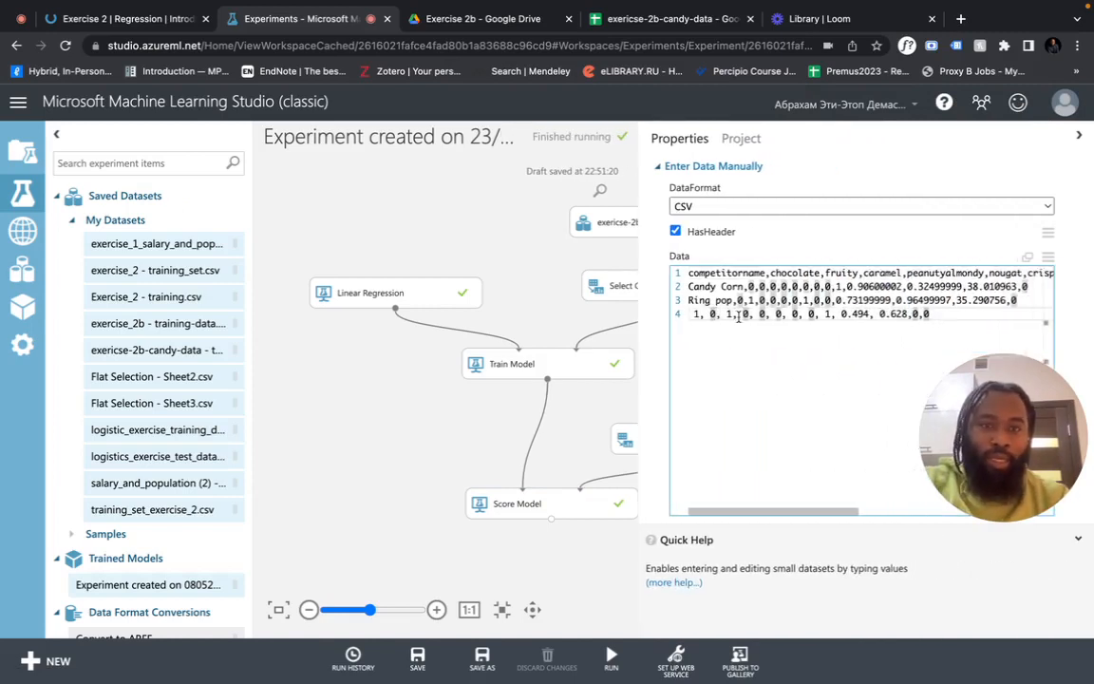
left_click(698, 316)
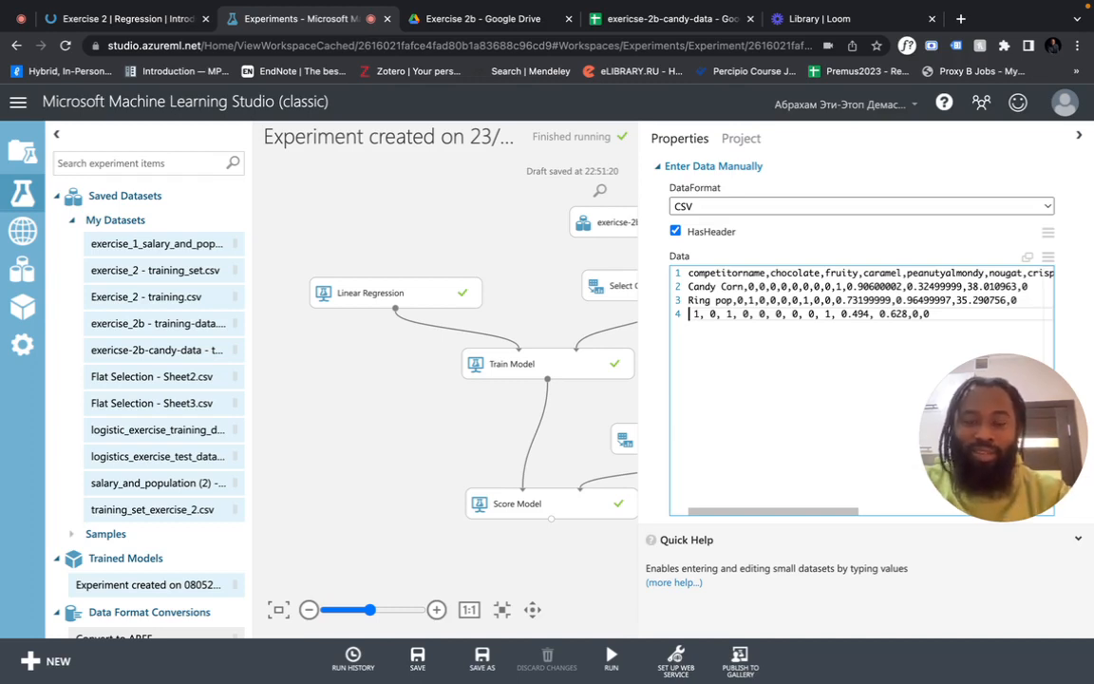
type("cand")
key("BackSpace")
key("BackSpace")
key("BackSpace")
key("BackSpace")
key("BackSpace")
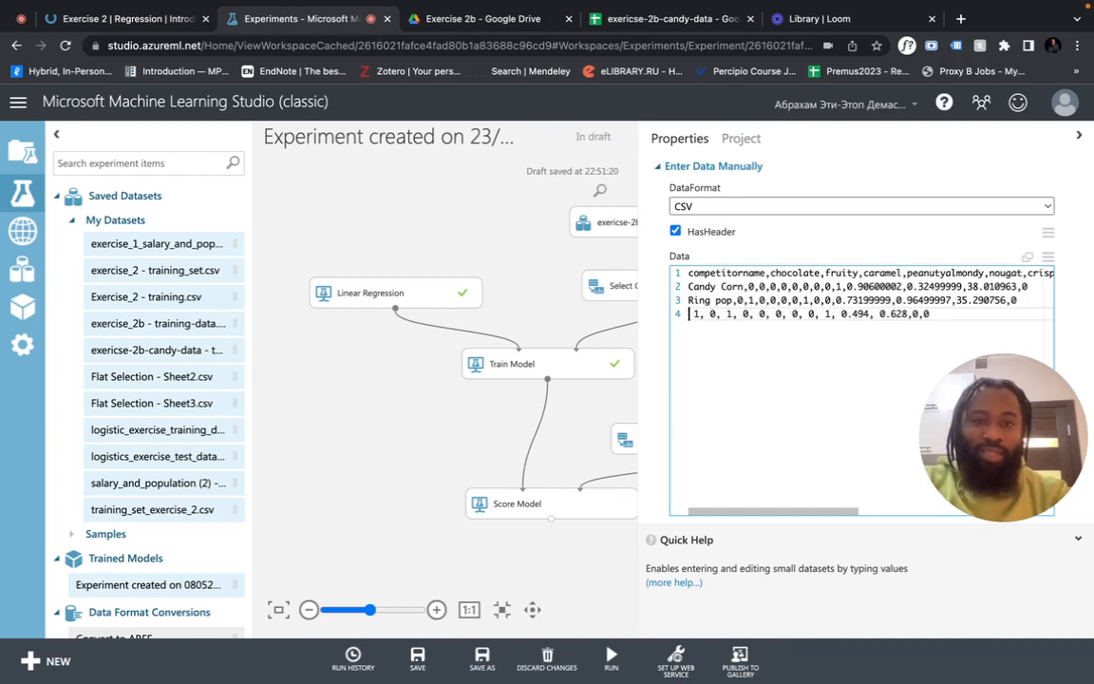
type("C")
key("BackSpace")
key("Return")
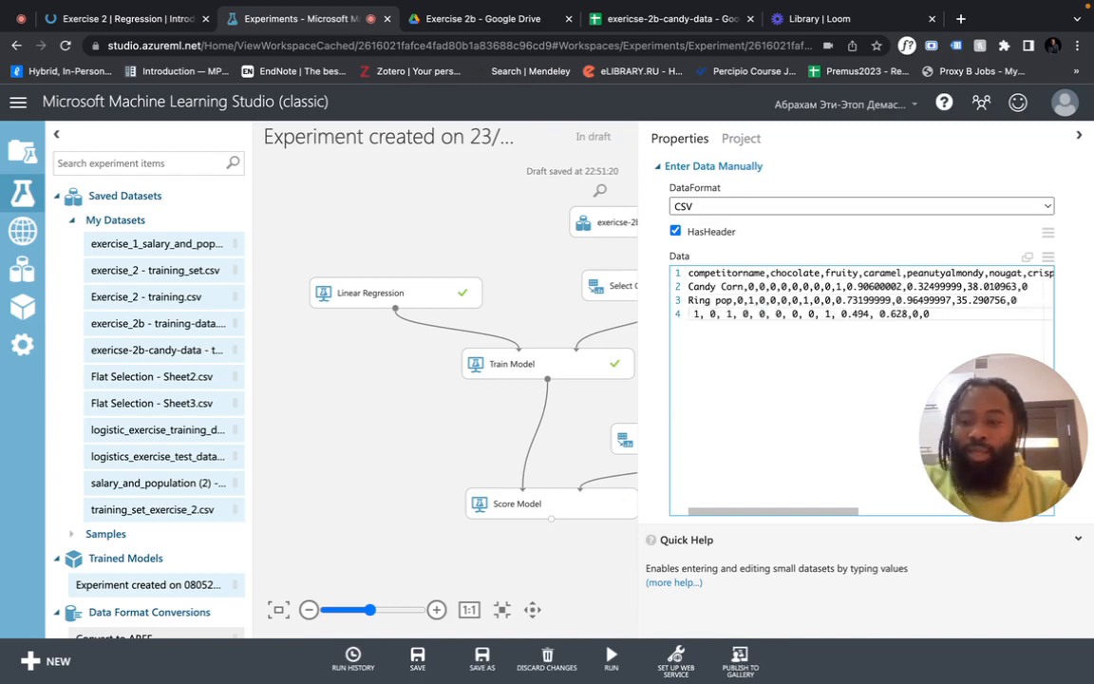
type("Cand")
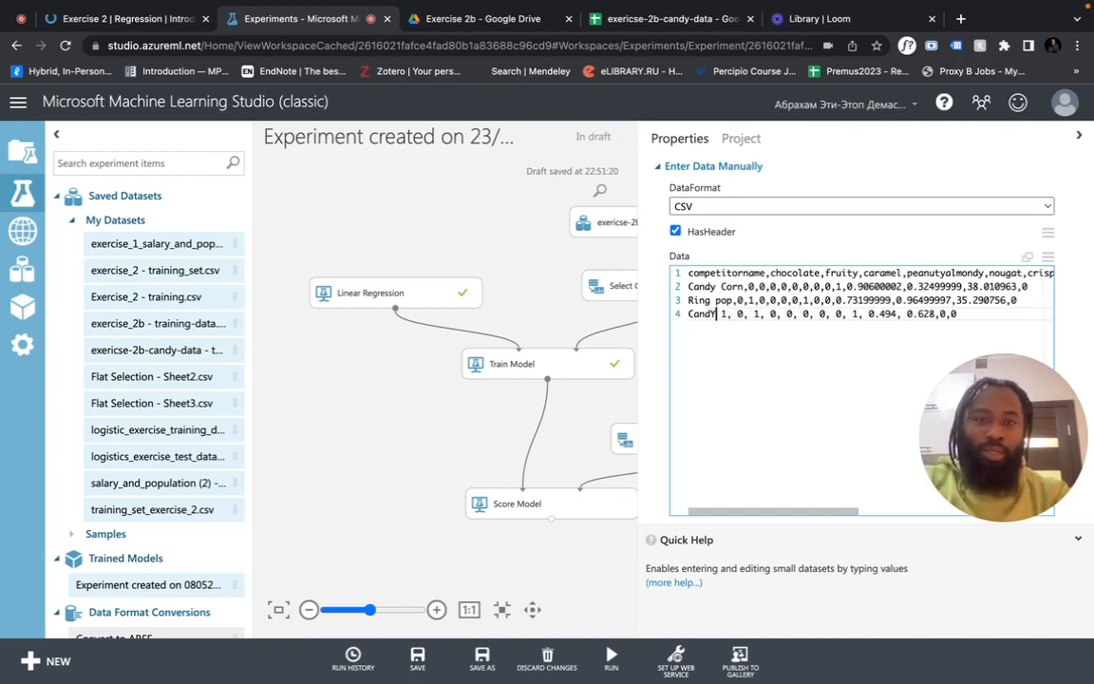
type("y X,")
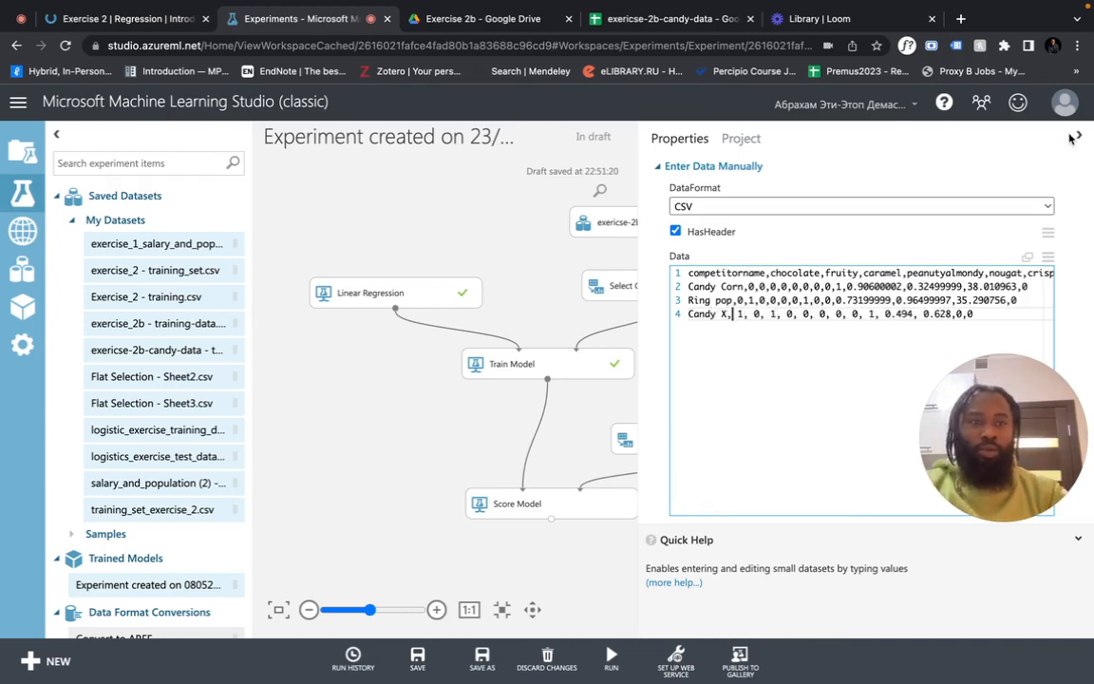
left_click(967, 127)
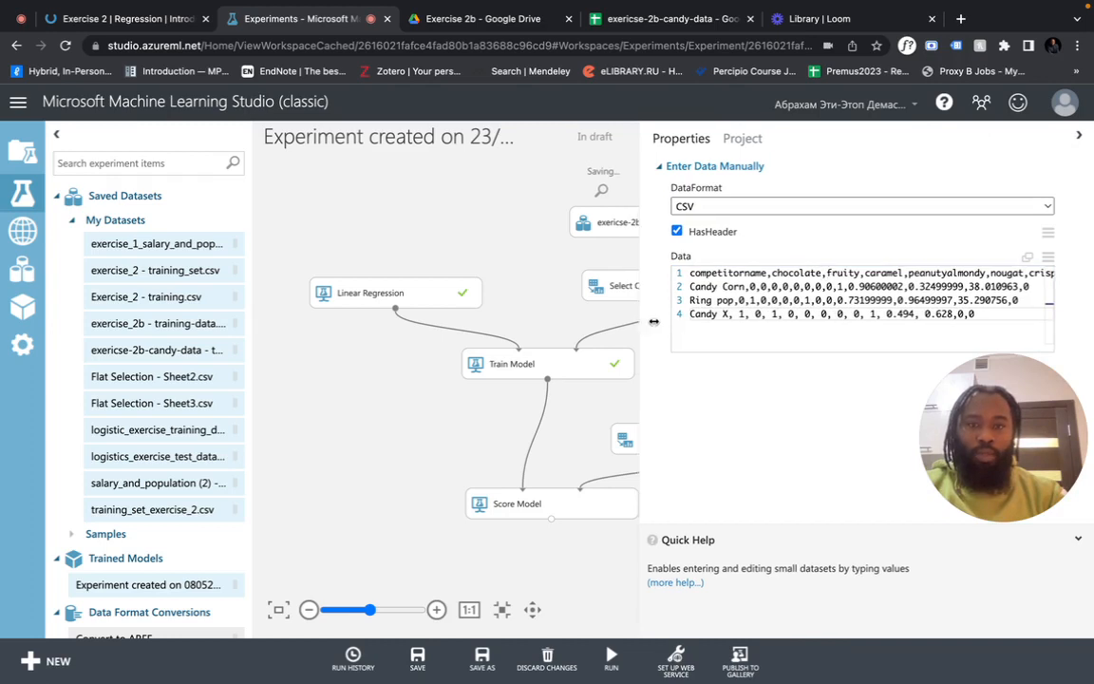
Re-run the experiment and visualize the Score Model's scored dataset
left_click_drag(641, 323, 766, 328)
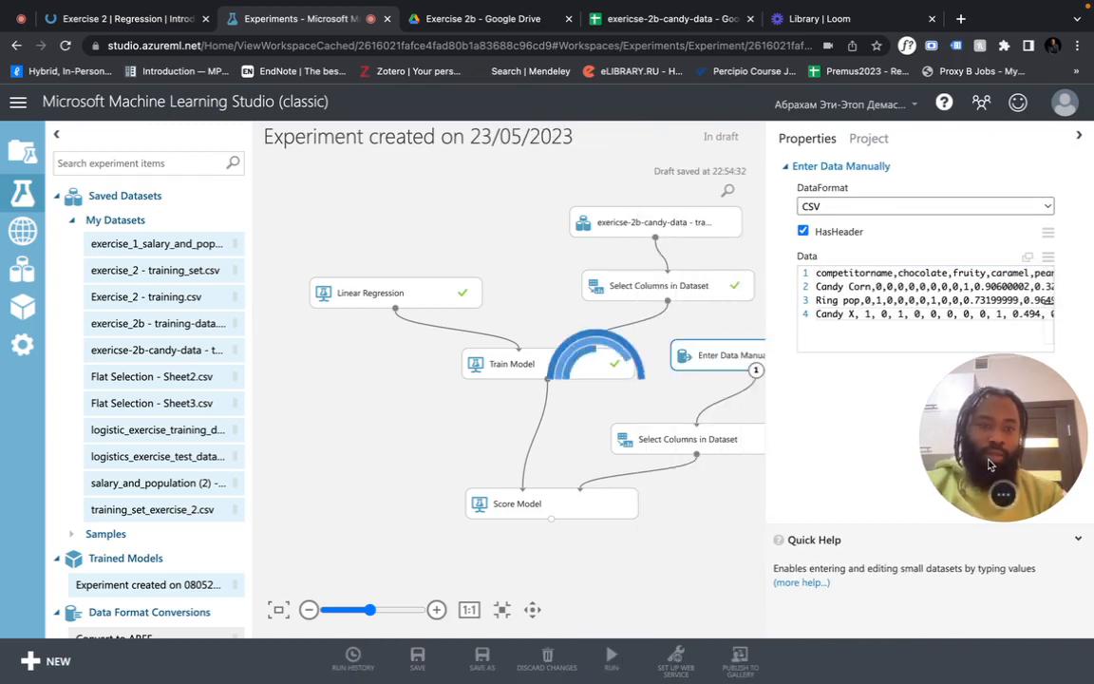
left_click_drag(977, 465, 928, 279)
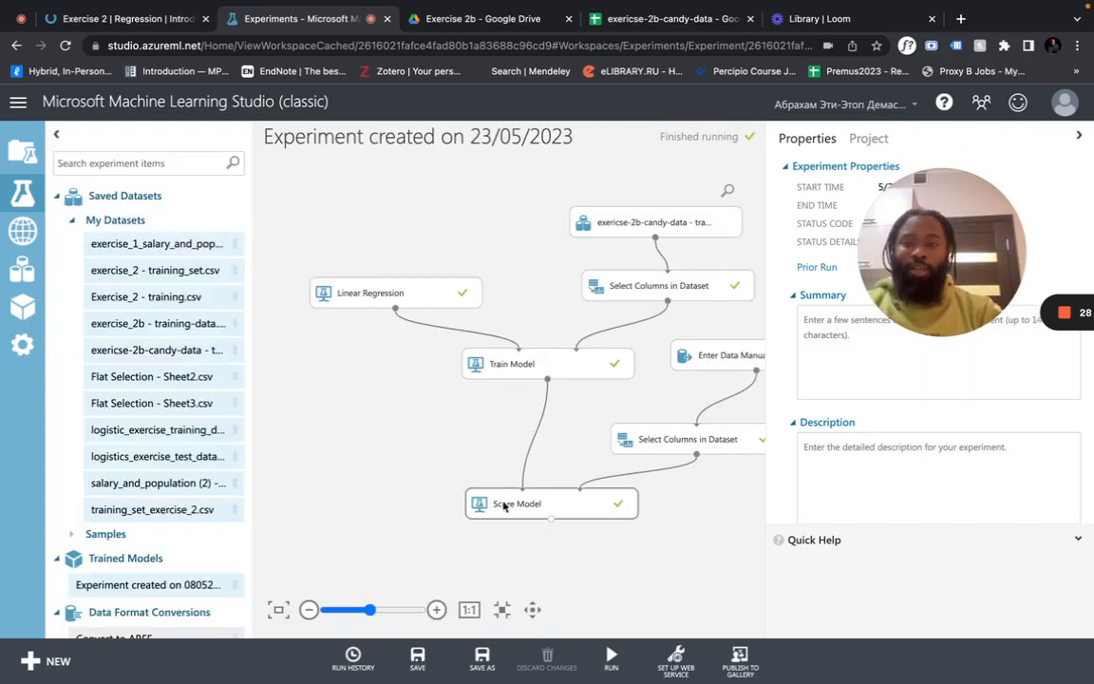
left_click(532, 513)
right_click(532, 513)
mouse_move(609, 549)
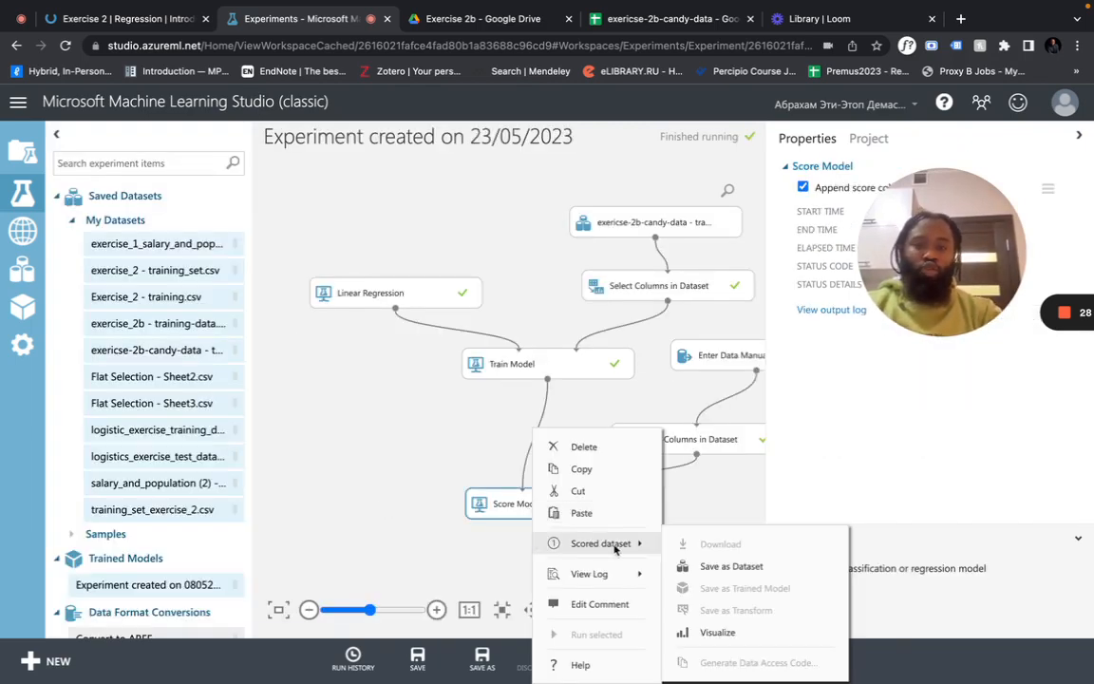
left_click(715, 631)
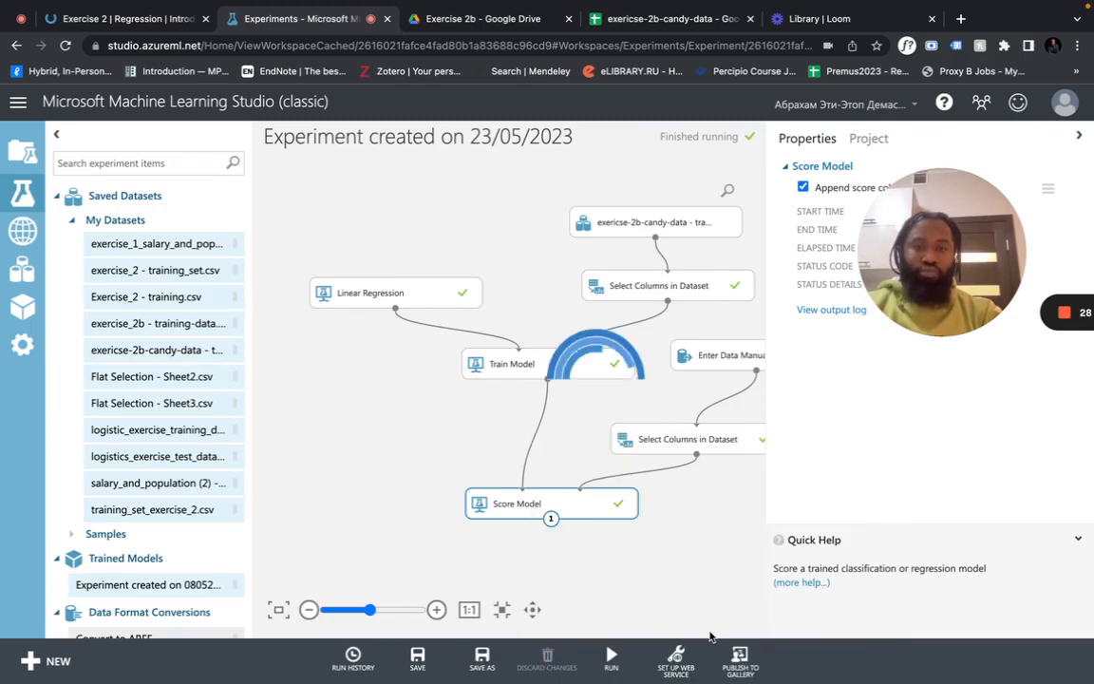
Find Candy X's scored label 56.243363 and compare it with the quiz answers
scroll(644, 375, "right", 5)
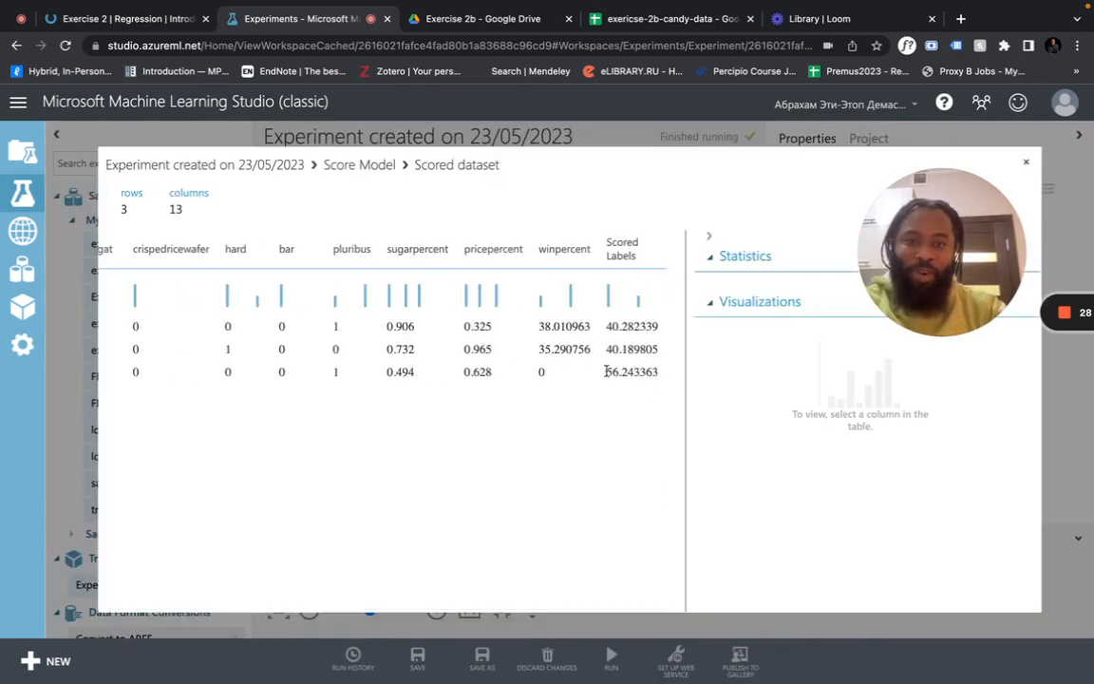
double_click(617, 371)
left_click(169, 21)
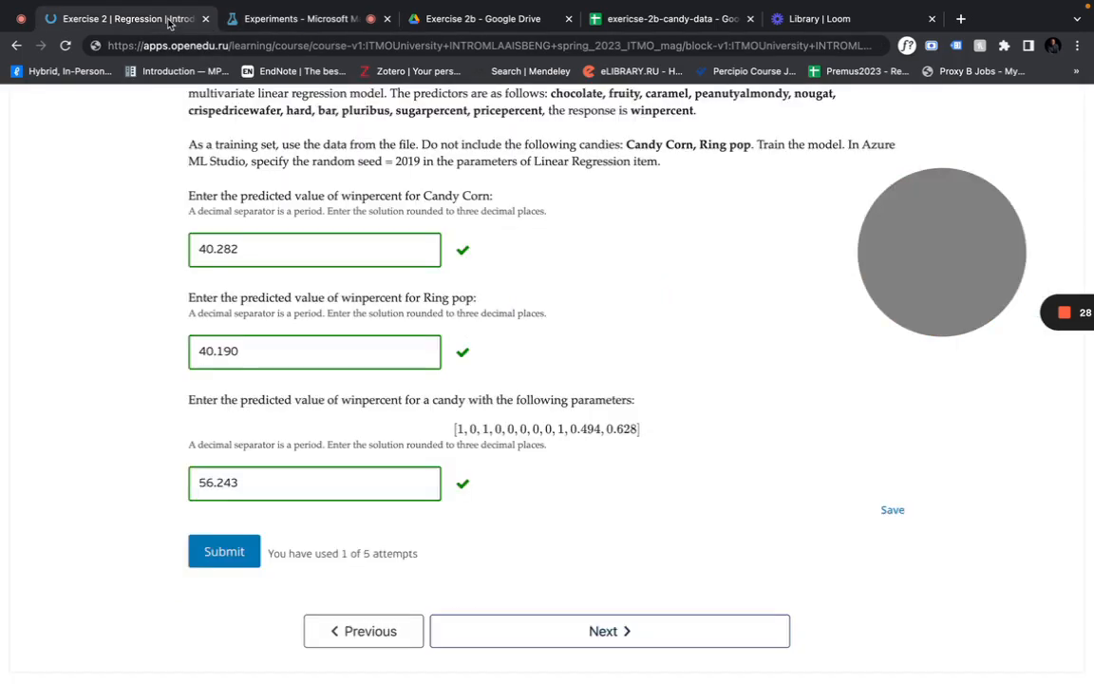
scroll(332, 380, "down", 1)
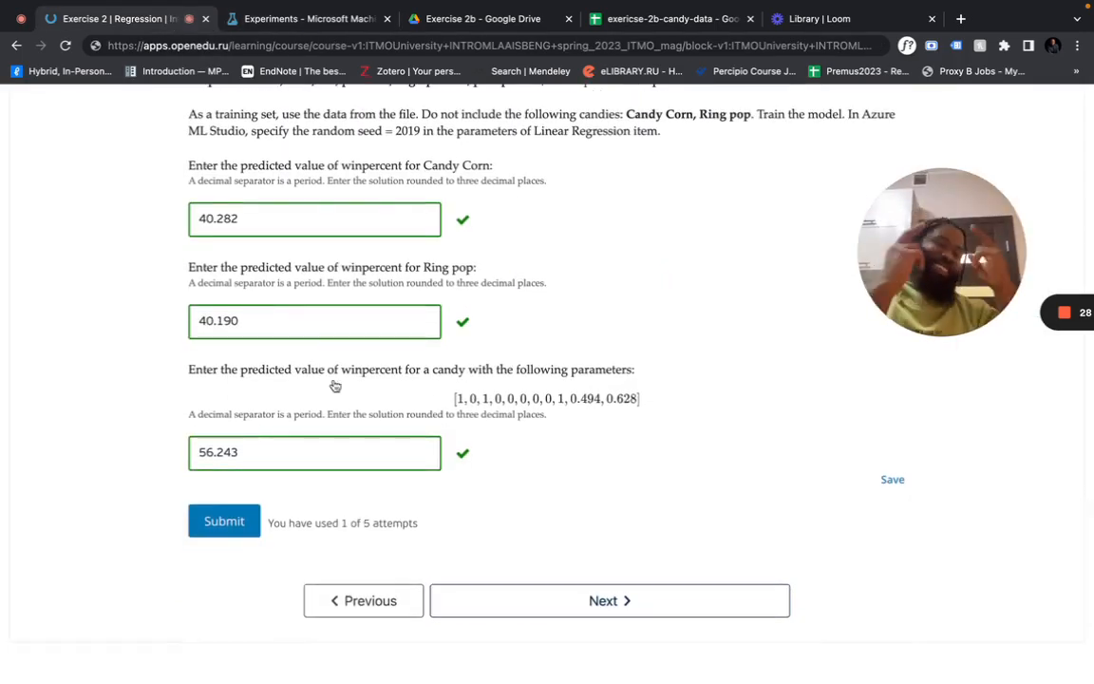